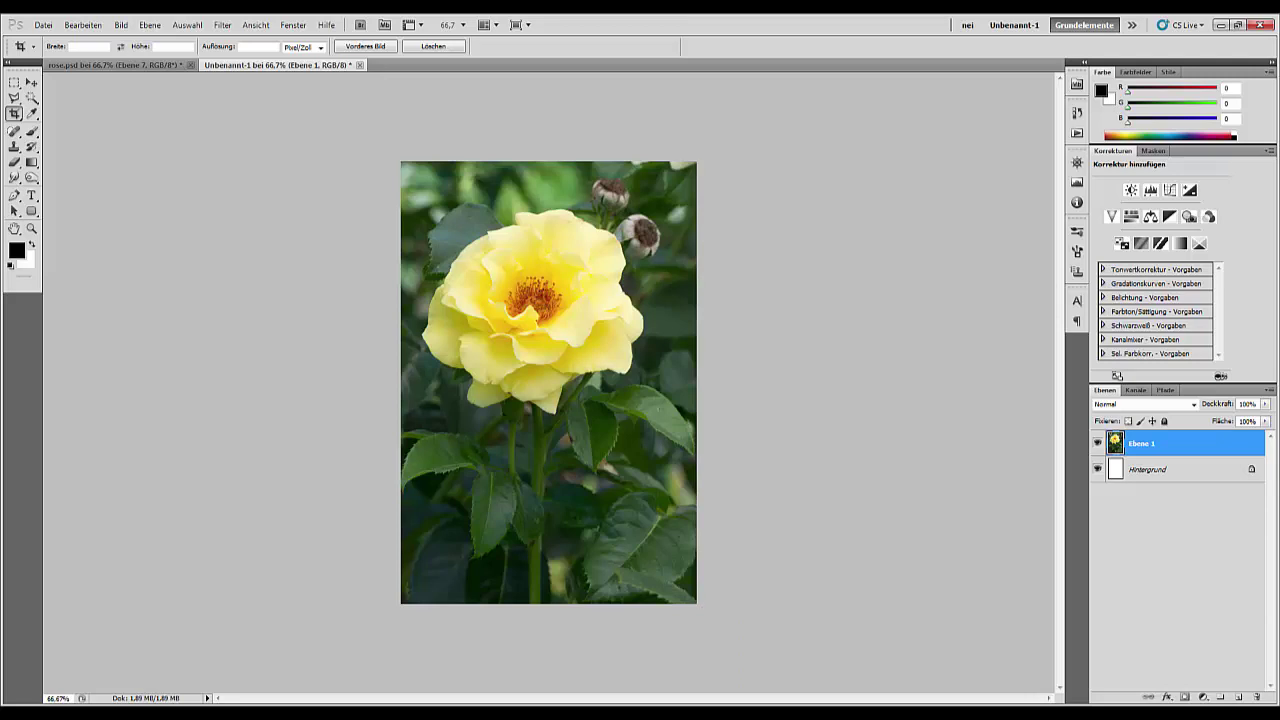
# - Zoom to 200% on the top of the rose bloom and its two buds
pyautogui.hotkey('ctrl', '+')
pyautogui.hotkey('ctrl', '+')
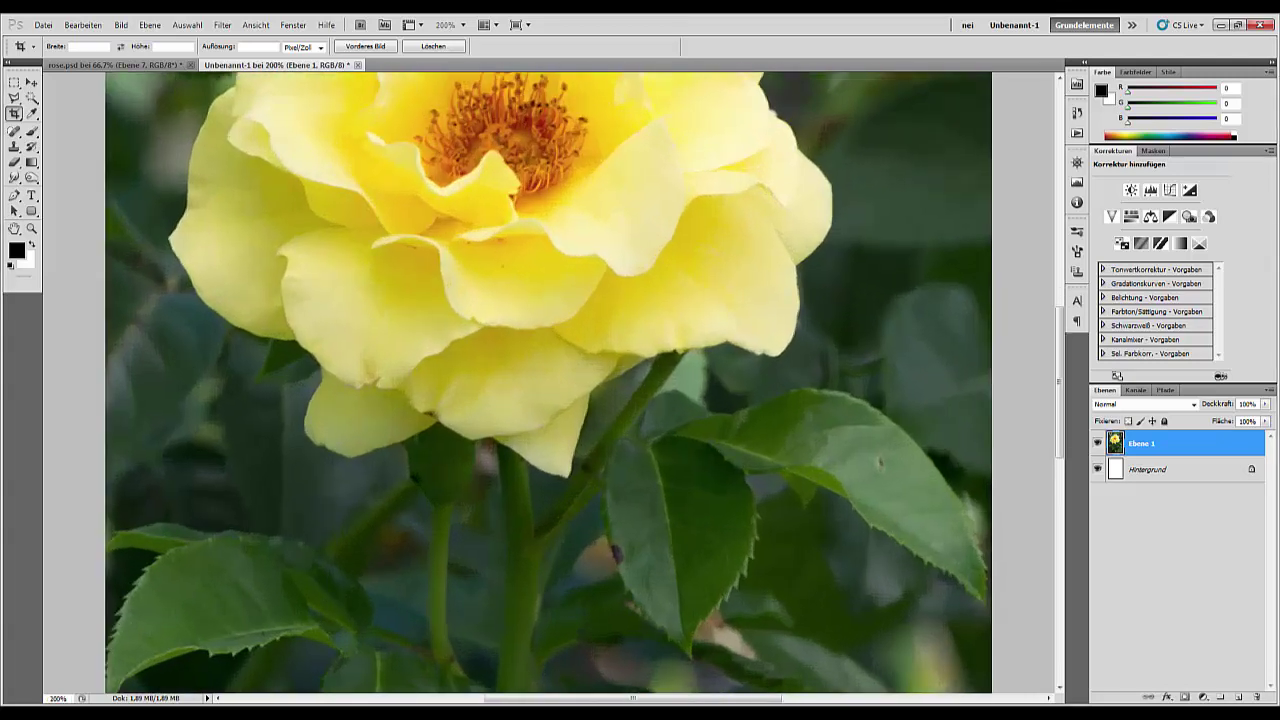
pyautogui.hotkey('ctrl', '-')
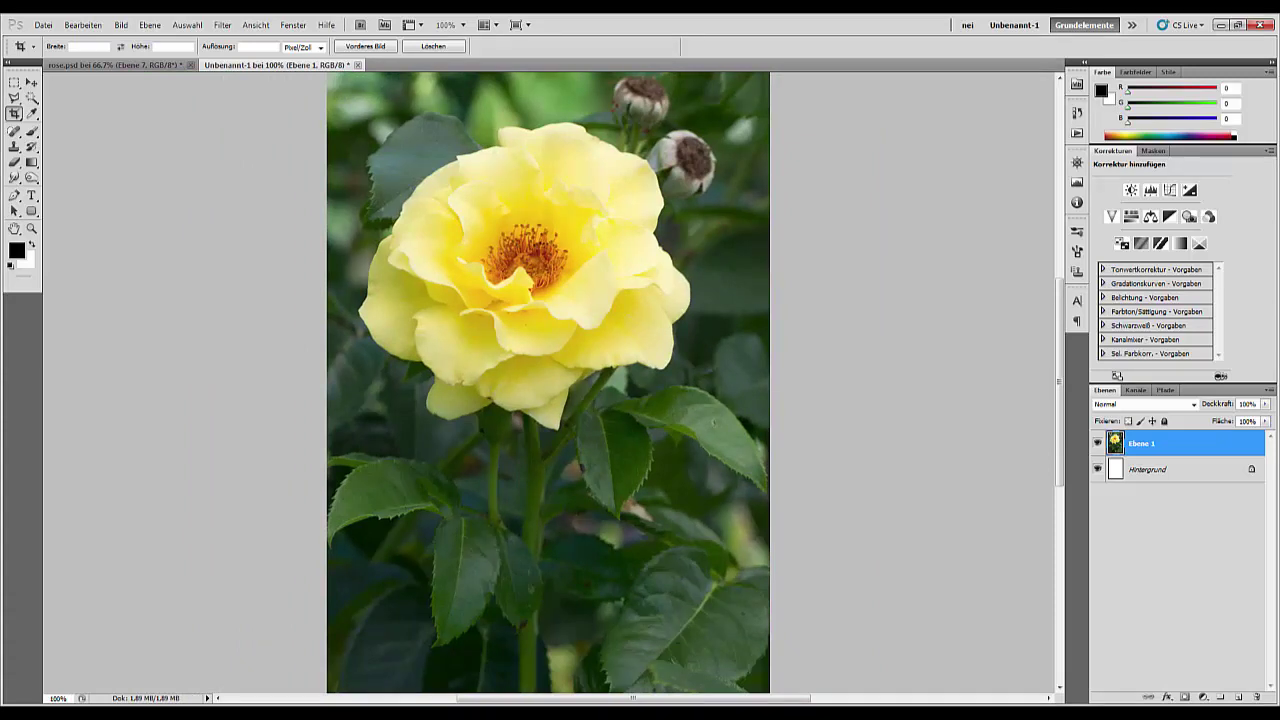
pyautogui.hotkey('ctrl', '-')
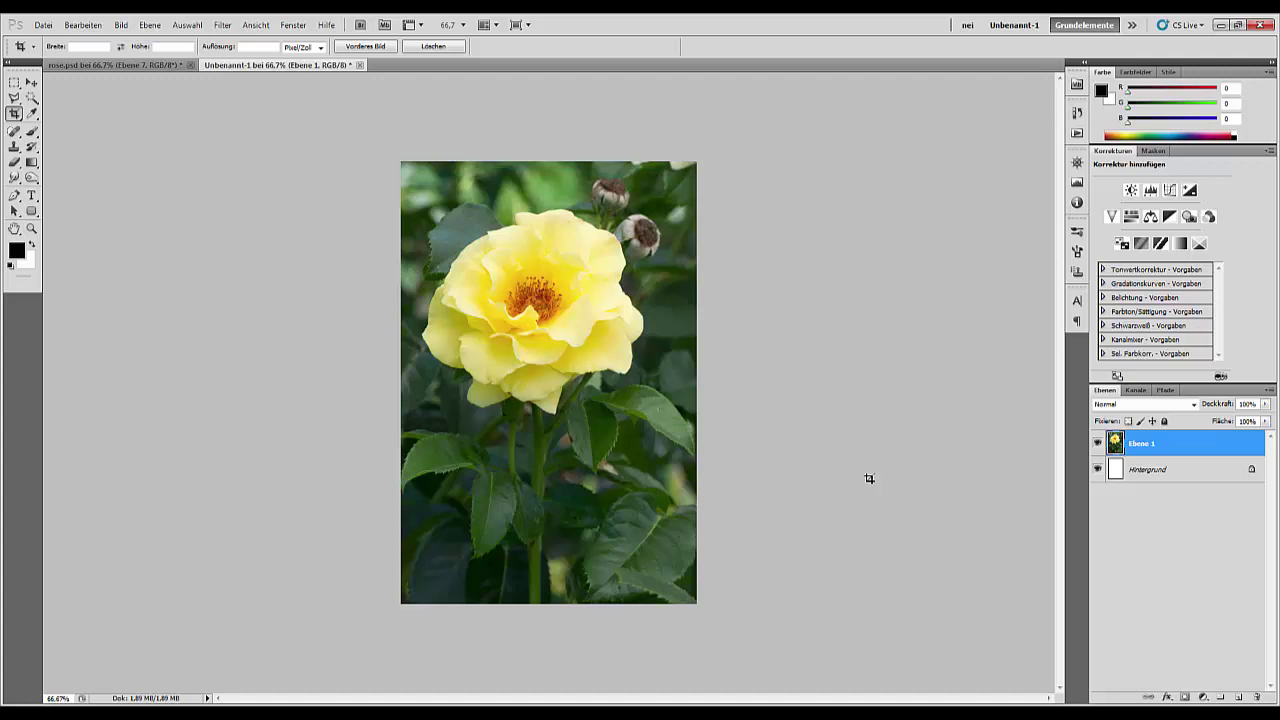
pyautogui.scroll(2, 869, 478)
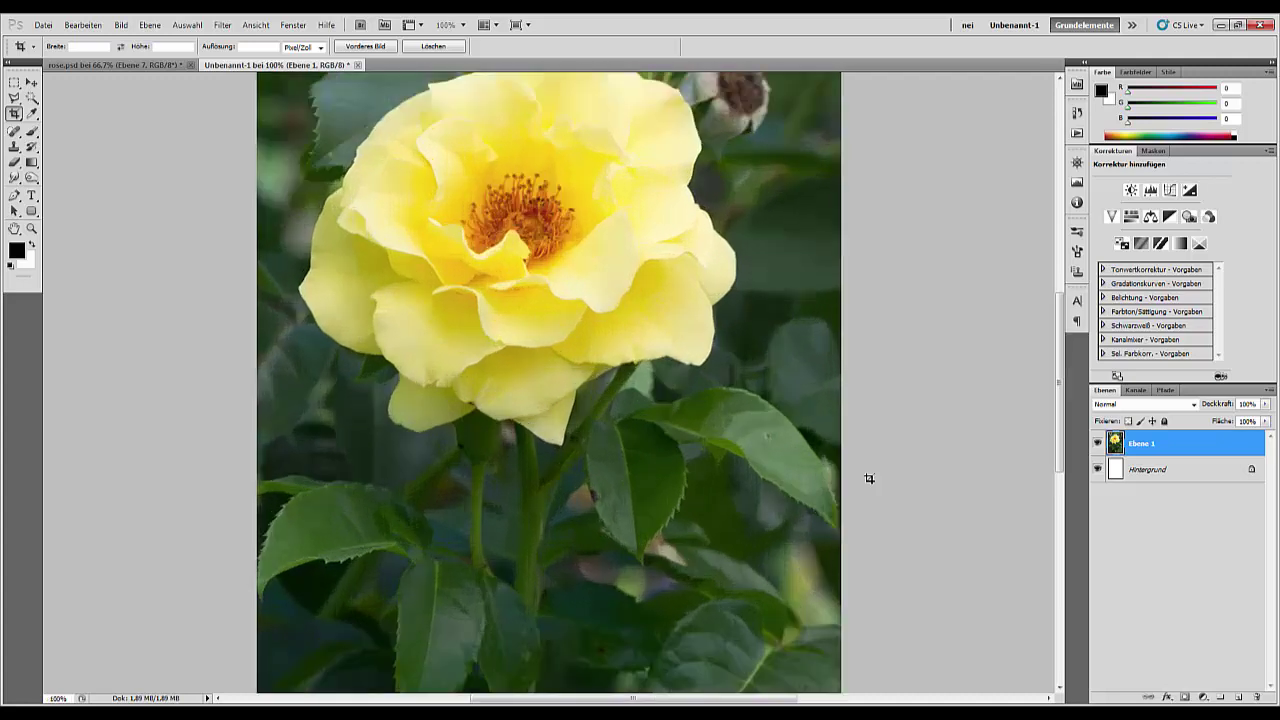
pyautogui.scroll(3, 714, 443)
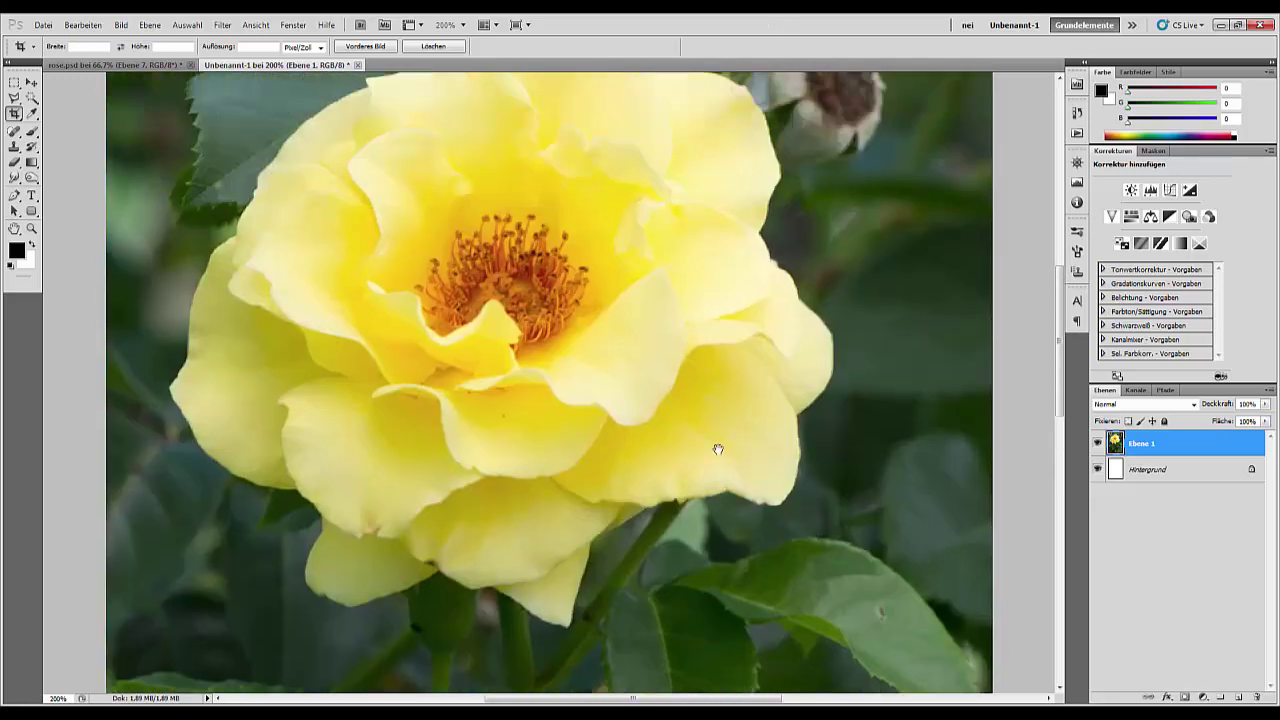
pyautogui.scroll(3, 734, 534)
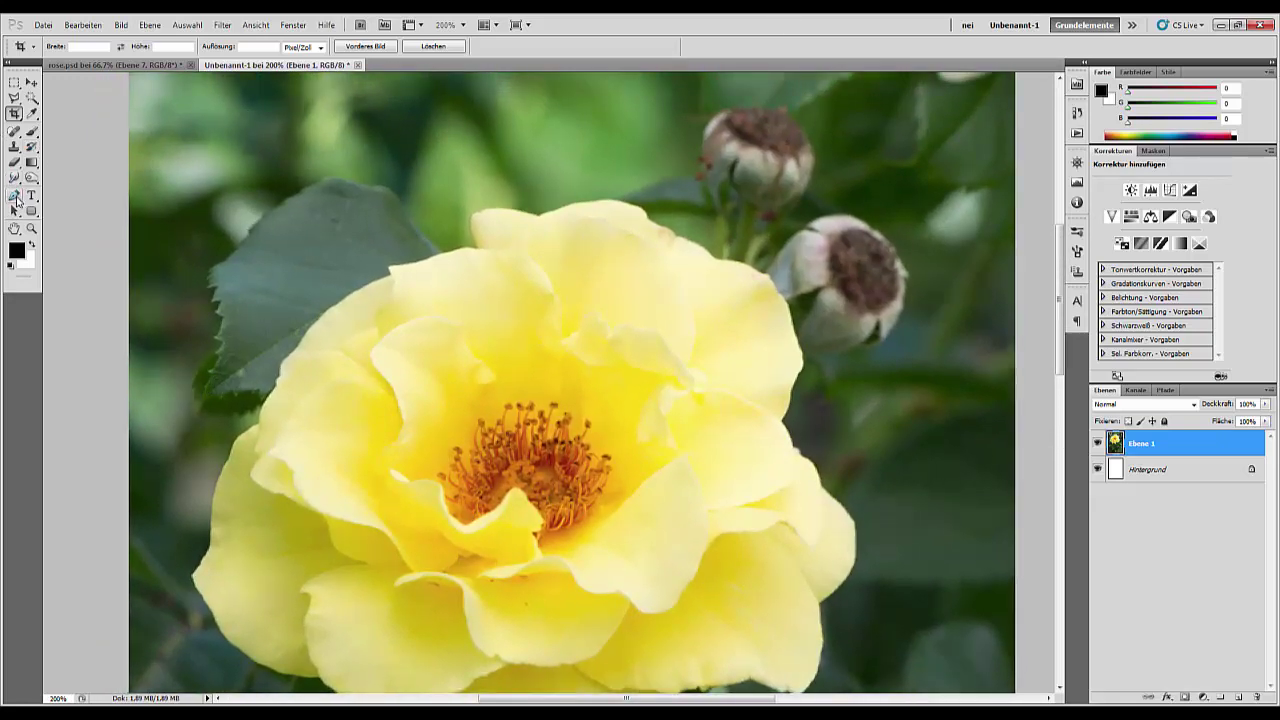
# - Start a Pen-tool path along the rose's petal edge and down the flower's outline
pyautogui.click(15, 197)
pyautogui.click(478, 249)
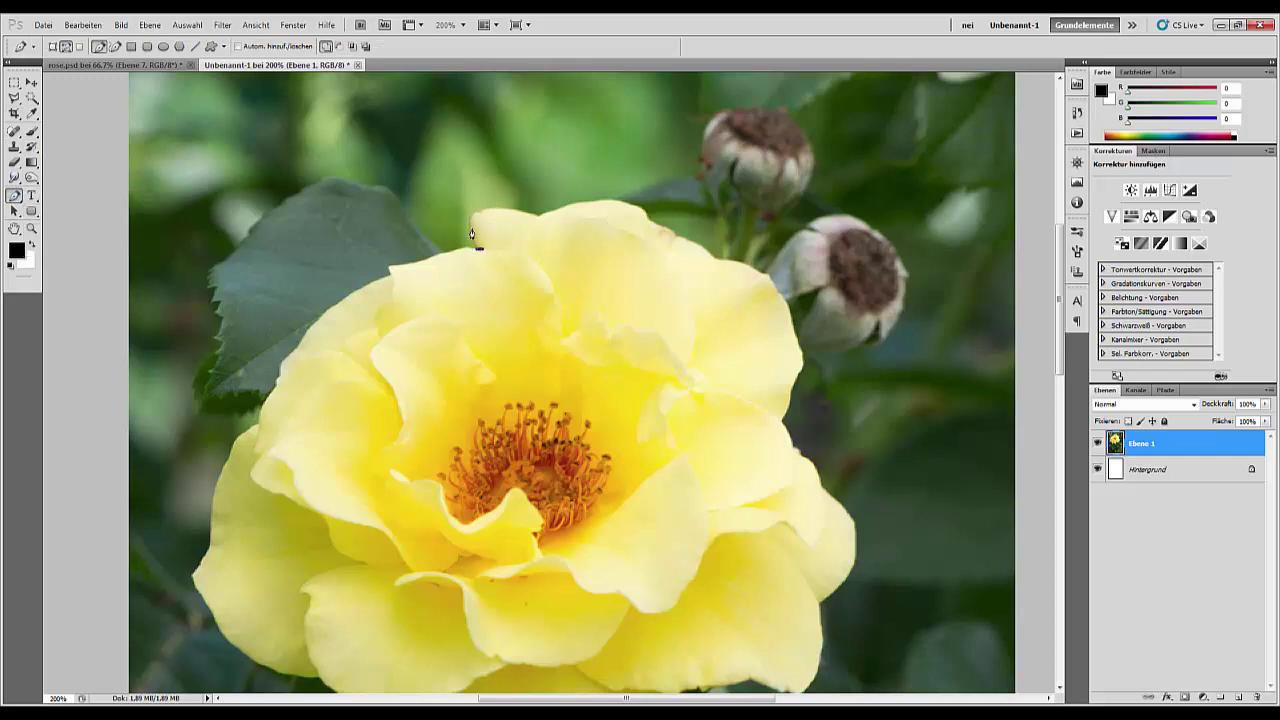
pyautogui.moveTo(493, 213)
pyautogui.mouseDown()
pyautogui.moveTo(540, 221)
pyautogui.moveTo(622, 204)
pyautogui.moveTo(779, 296)
pyautogui.moveTo(799, 355)
pyautogui.mouseUp()
pyautogui.moveTo(799, 370)
pyautogui.mouseDown()
pyautogui.moveTo(772, 432)
pyautogui.moveTo(820, 492)
pyautogui.mouseUp()
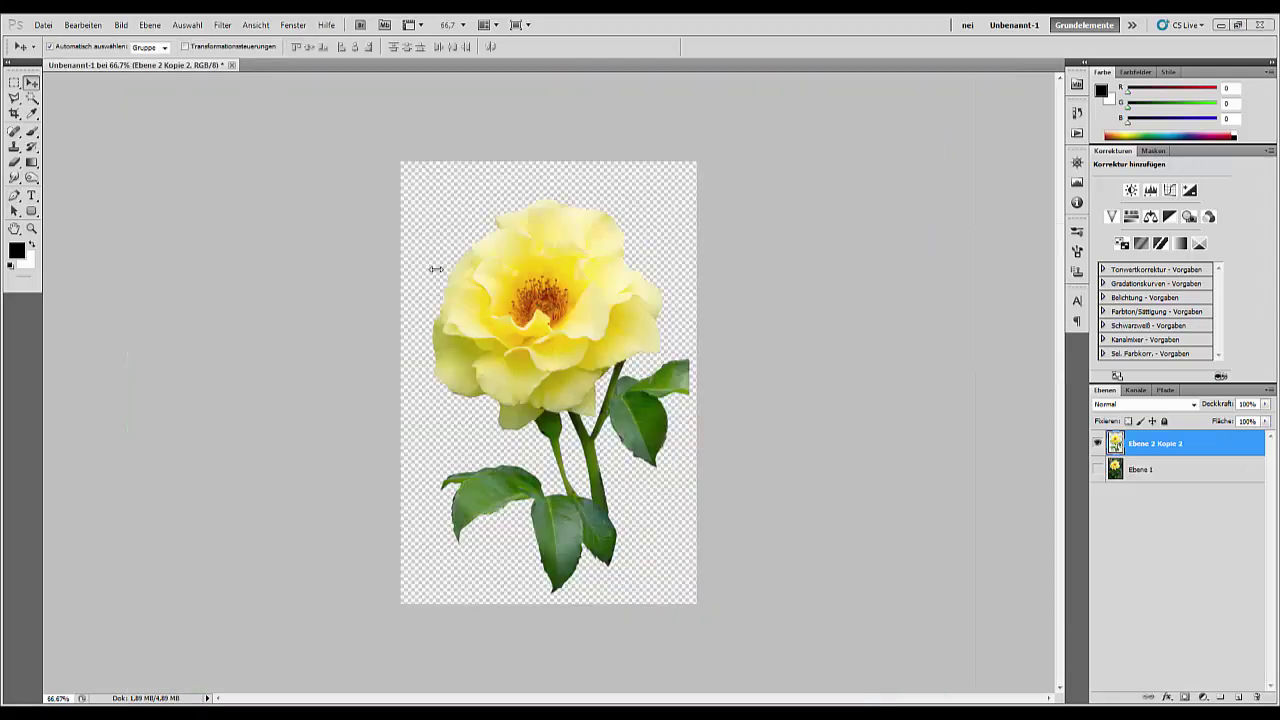
# - Nudge Ebene 2 Kopie 2 slightly right, compare it with Ebene 1, and leave it hidden
pyautogui.moveTo(531, 328)
pyautogui.mouseDown()
pyautogui.moveTo(551, 326)
pyautogui.moveTo(559, 352)
pyautogui.moveTo(533, 320)
pyautogui.moveTo(543, 337)
pyautogui.mouseUp()
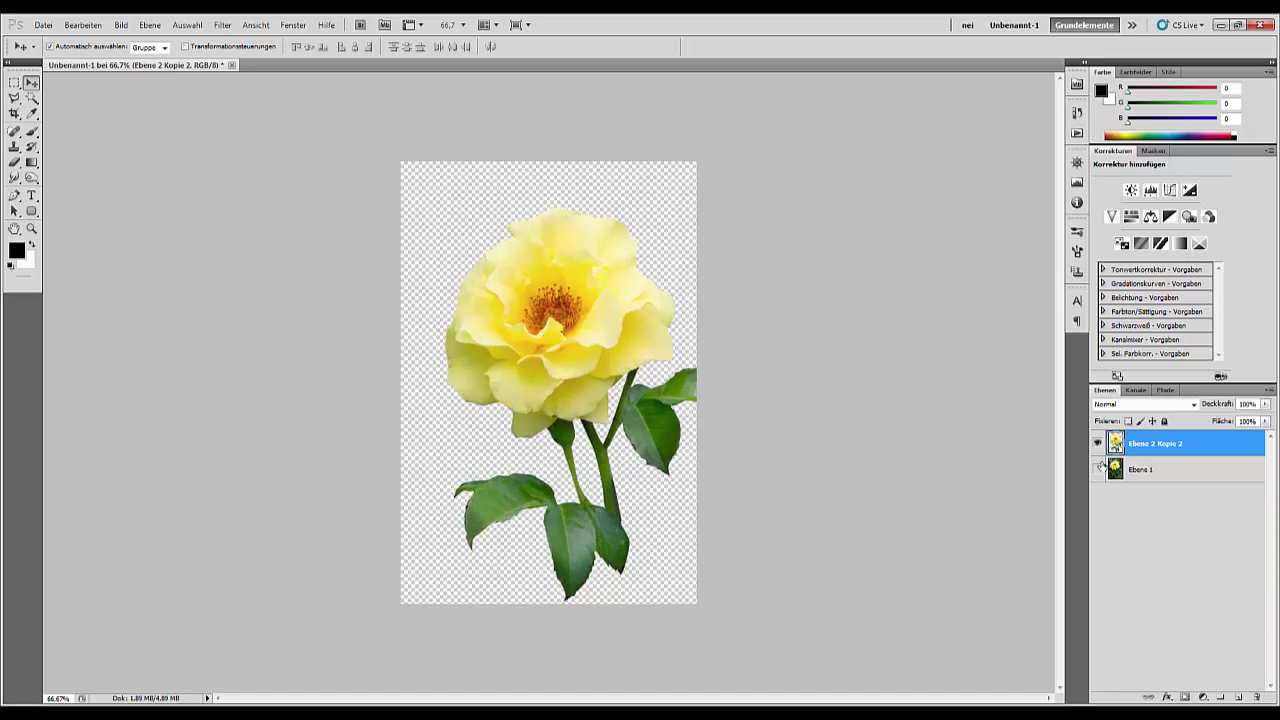
pyautogui.click(1097, 445)
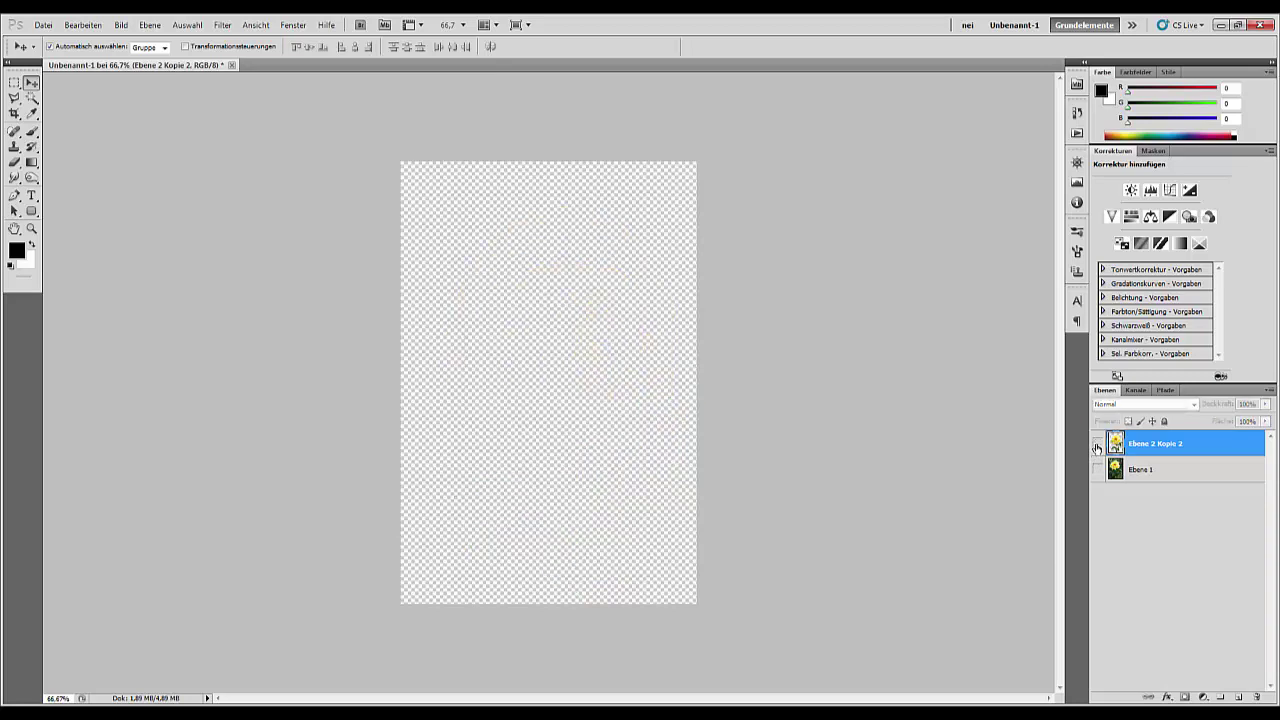
pyautogui.click(1097, 445)
pyautogui.click(1097, 469)
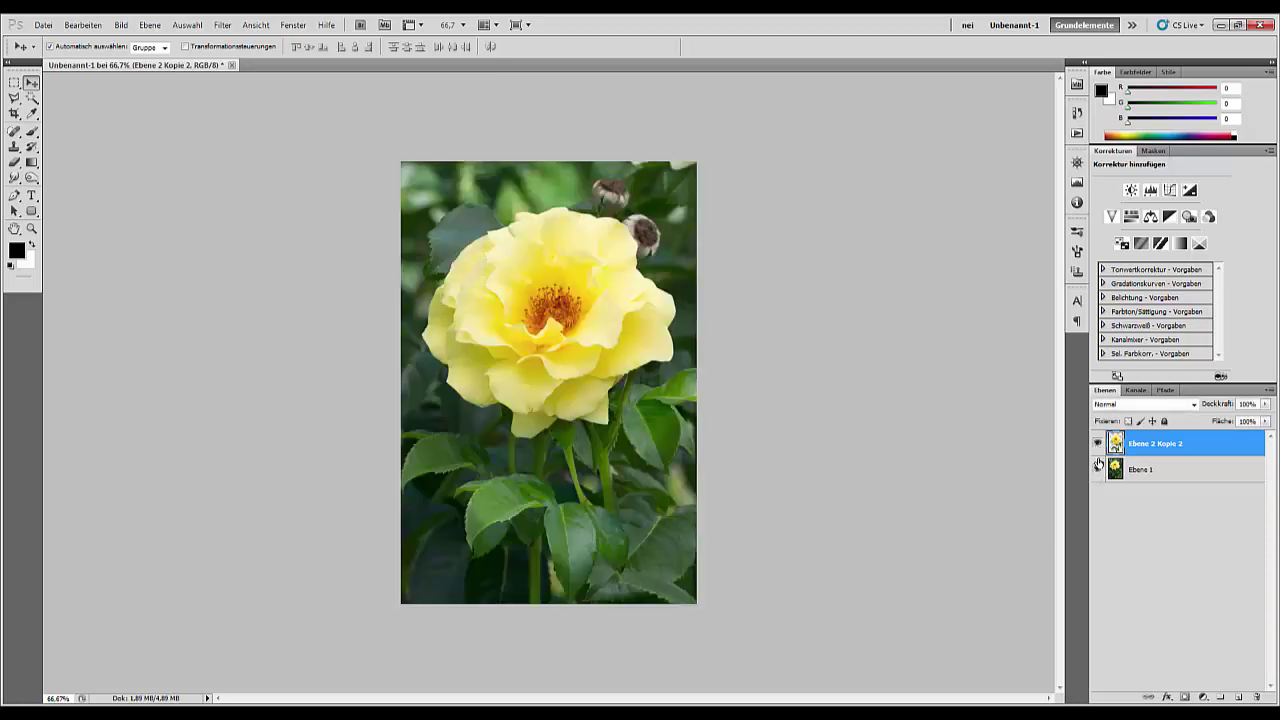
pyautogui.click(1096, 445)
pyautogui.click(1096, 445)
pyautogui.click(1096, 445)
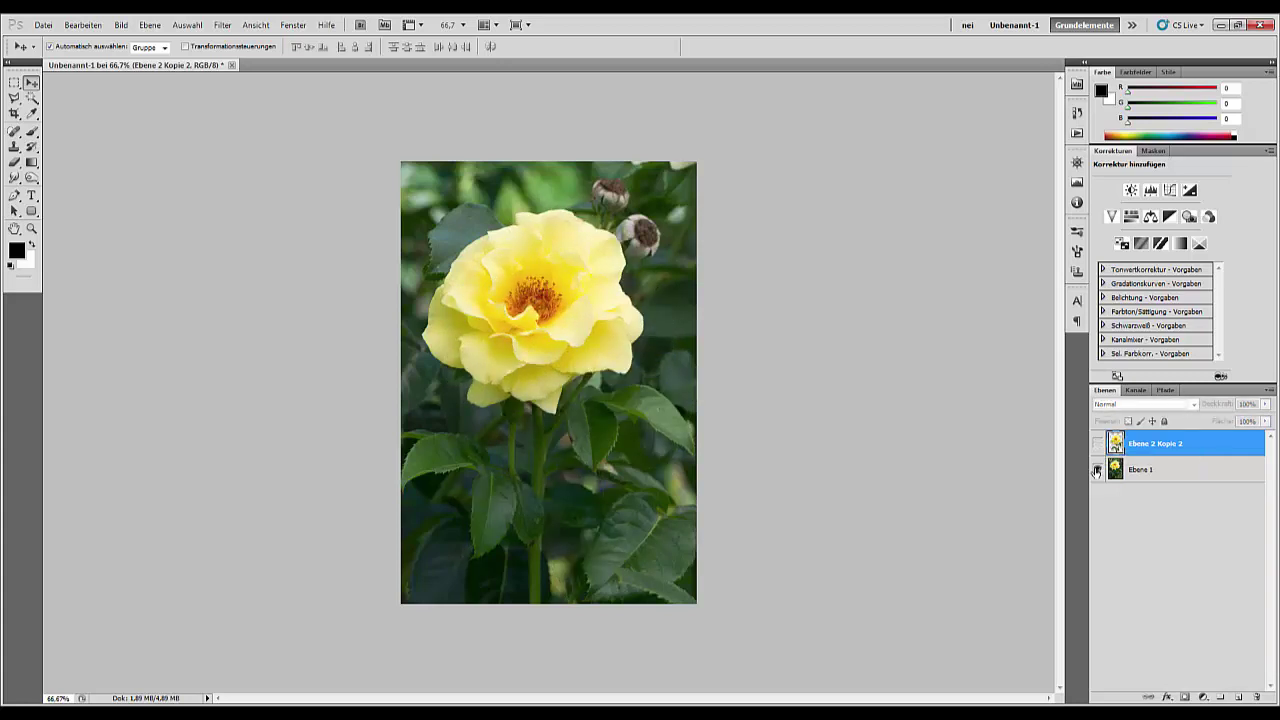
pyautogui.hotkey('ctrl', '+')
pyautogui.hotkey('ctrl', '-')
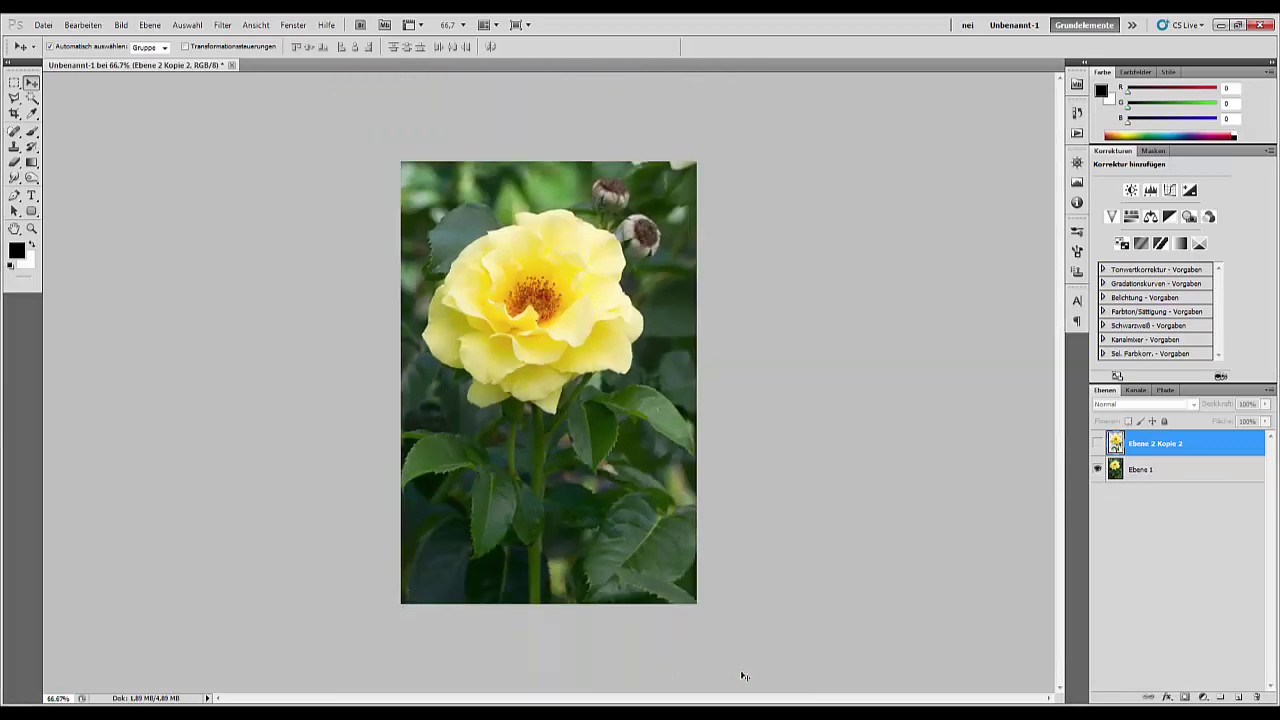
pyautogui.hotkey('ctrl', '+')
pyautogui.hotkey('ctrl', '+')
# - Trace a closed Pen path around the lower stem section down to the image bottom
pyautogui.moveTo(568, 650); pyautogui.dragTo(580, 131)
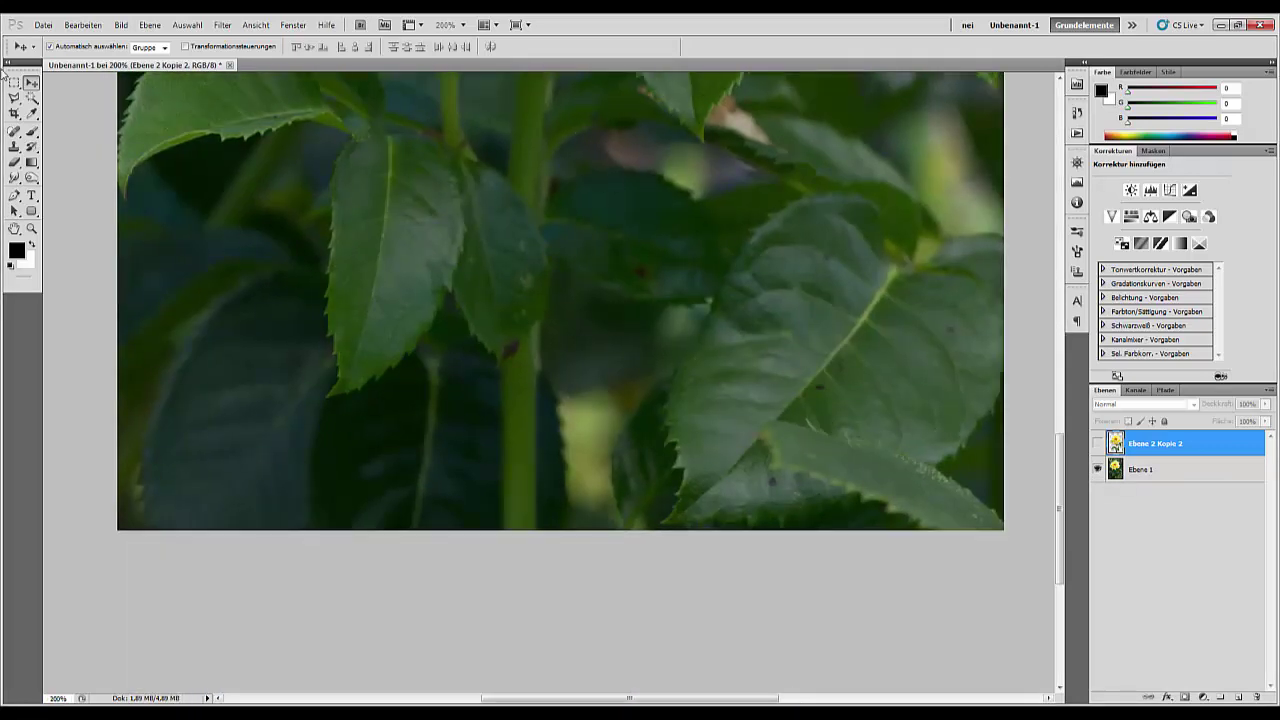
pyautogui.click(14, 196)
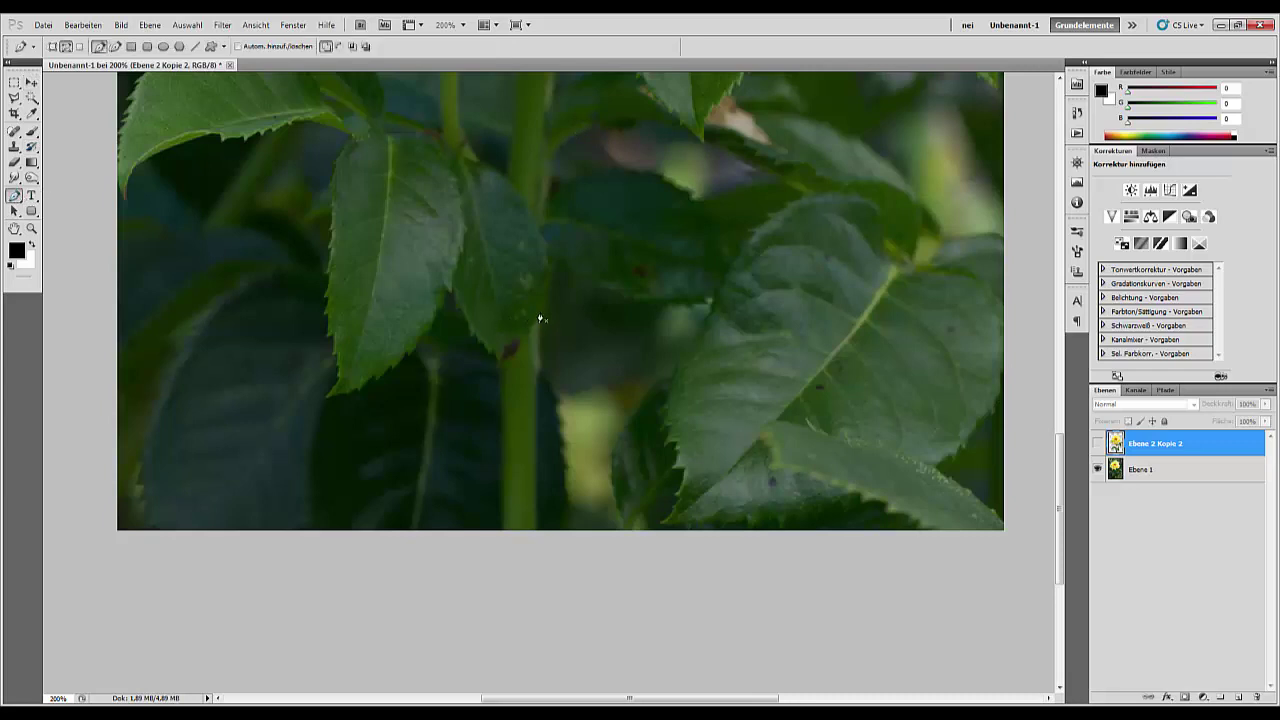
pyautogui.click(538, 370)
pyautogui.click(534, 436)
pyautogui.click(535, 487)
pyautogui.click(535, 530)
pyautogui.click(501, 530)
pyautogui.click(500, 415)
pyautogui.click(498, 374)
pyautogui.moveTo(540, 317); pyautogui.dragTo(562, 317)
# - Convert the stem path to a selection (Auswahl erstellen) and select Ebene 1 for copying
pyautogui.rightClick(521, 456)
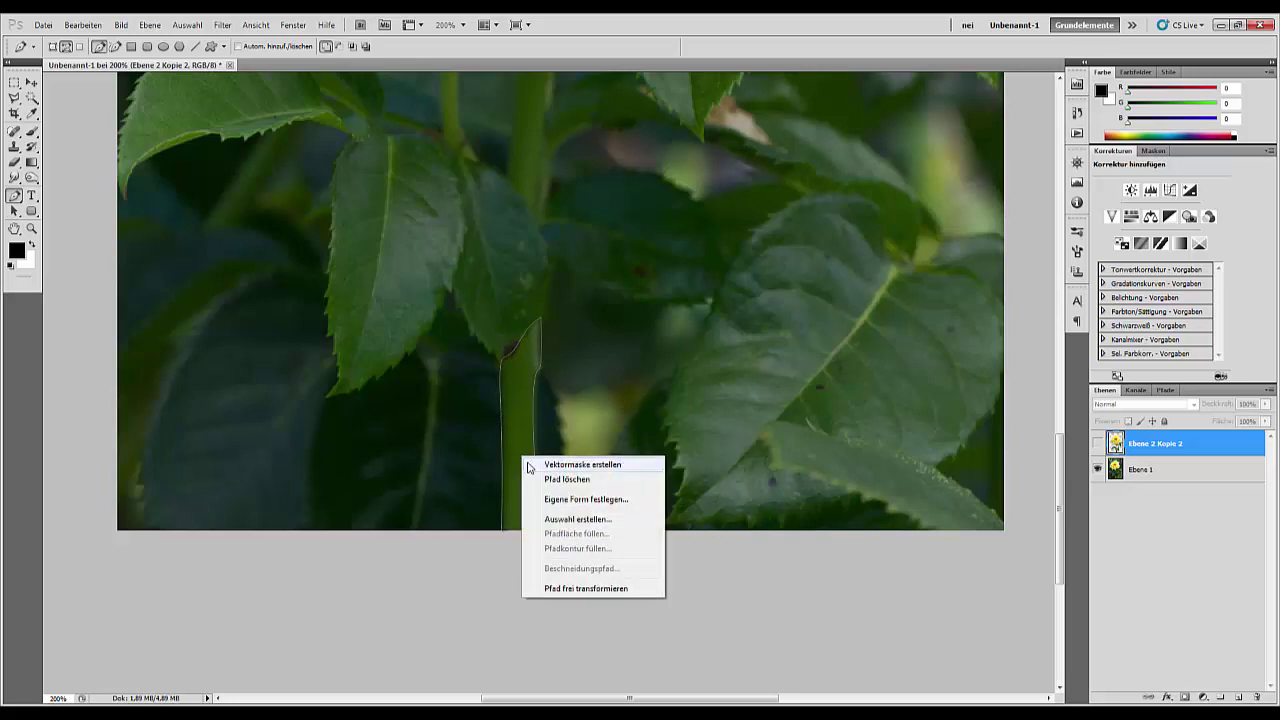
pyautogui.click(578, 520)
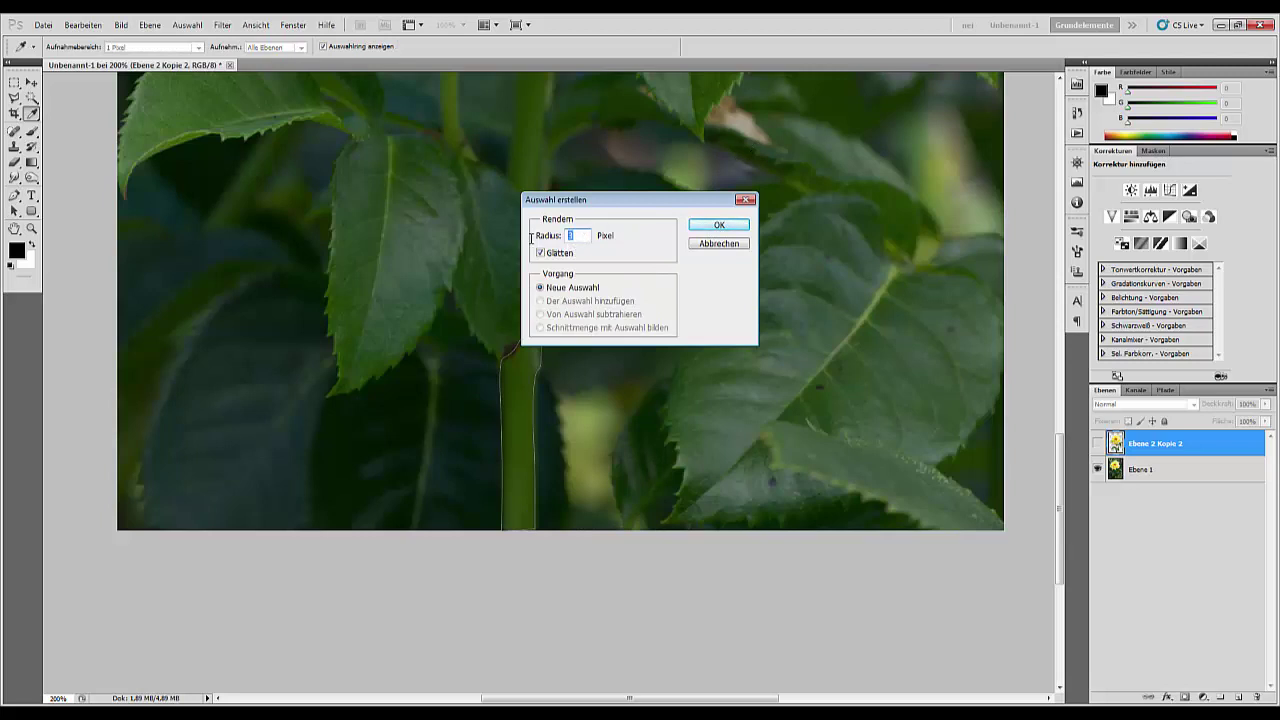
pyautogui.click(720, 225)
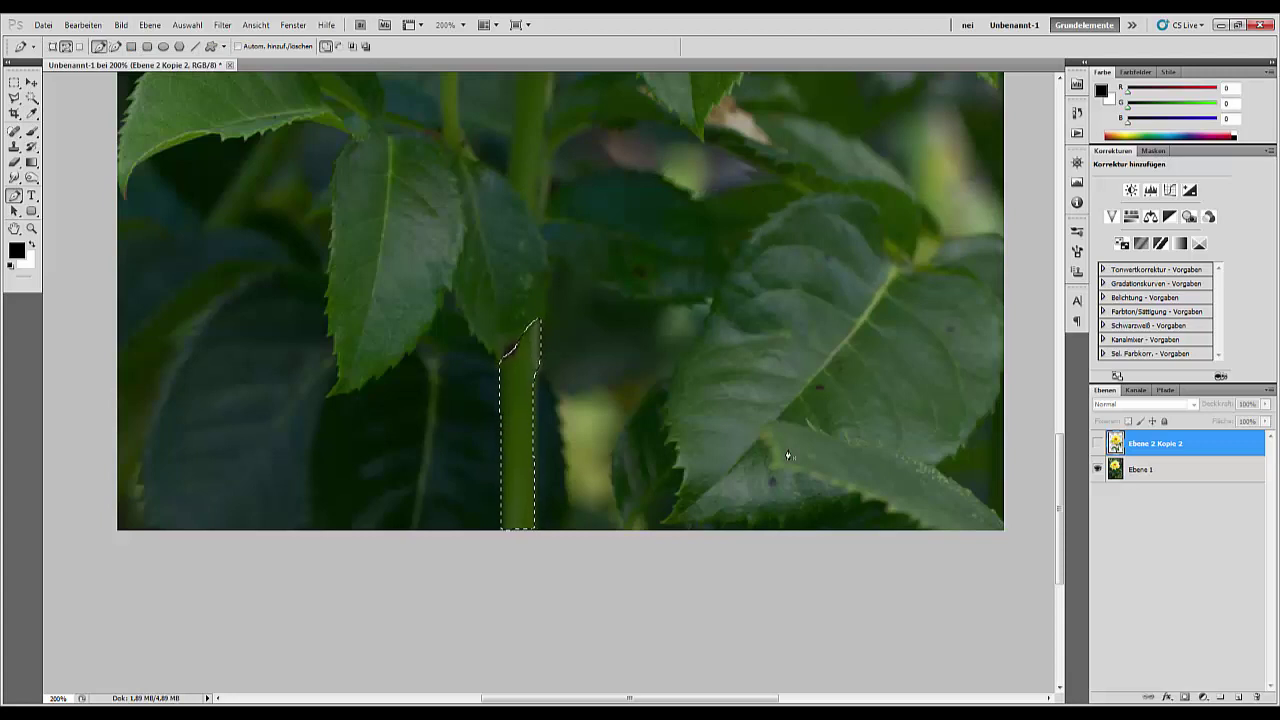
pyautogui.hotkey('ctrl', 'j')
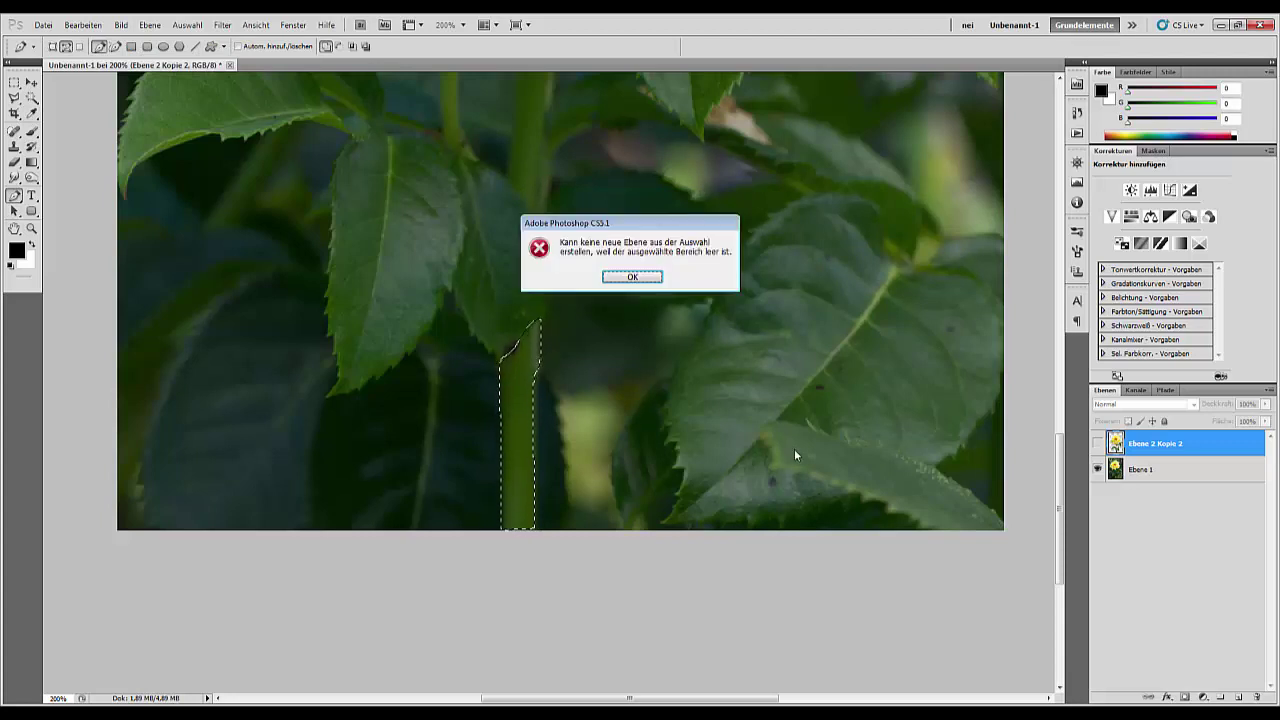
pyautogui.click(640, 278)
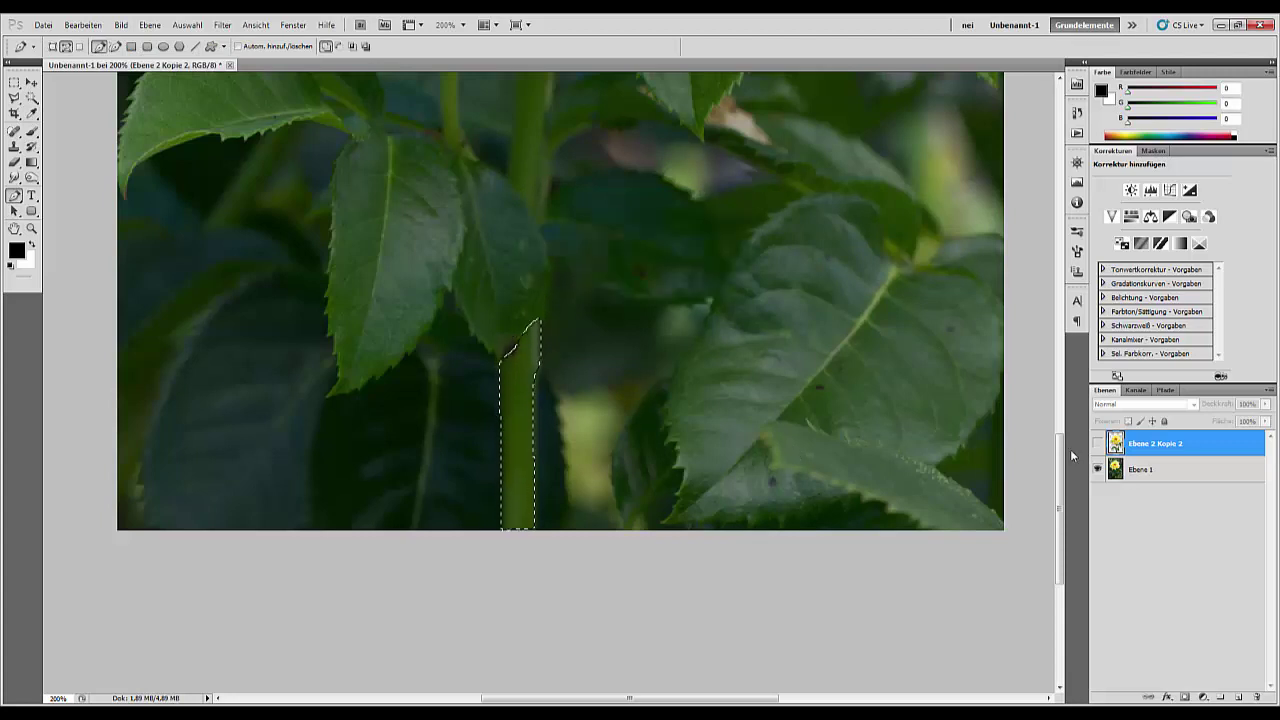
pyautogui.click(1176, 477)
# - Copy the stem to Ebene 2, show the cut-out rose, hide Ebene 1, and move the stem under the rose
pyautogui.hotkey('ctrl', 'j')
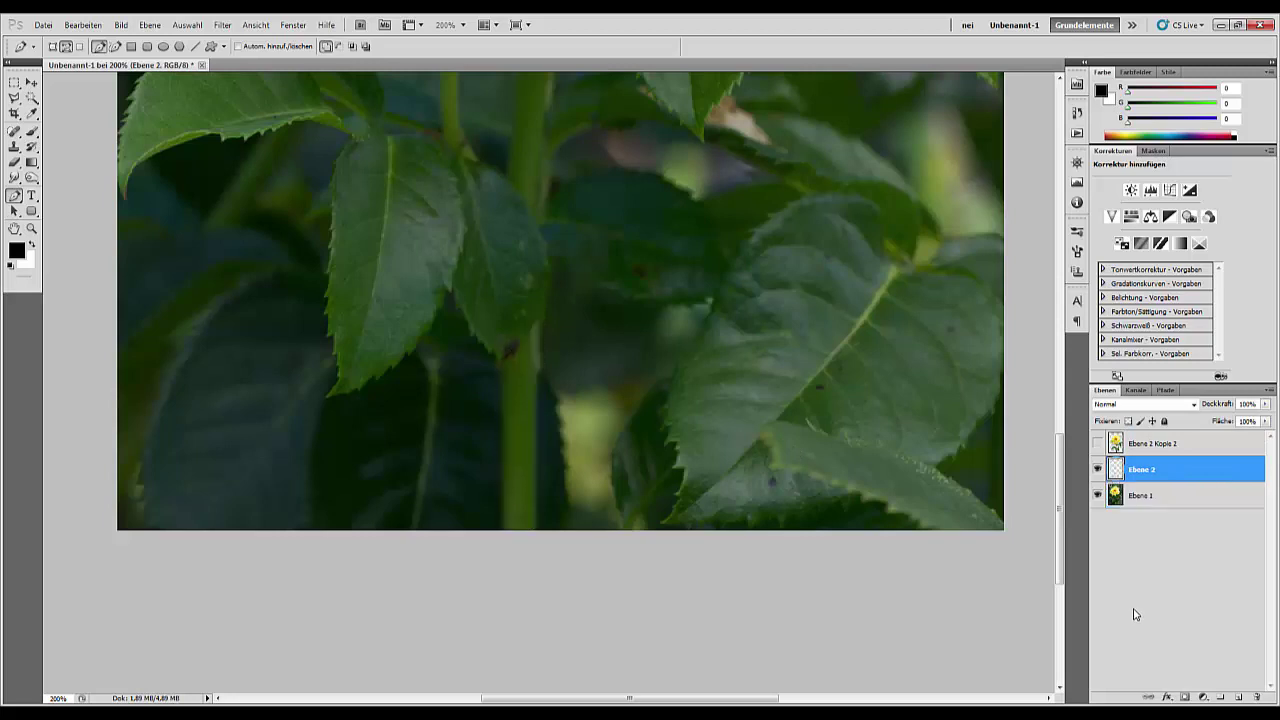
pyautogui.click(1098, 443)
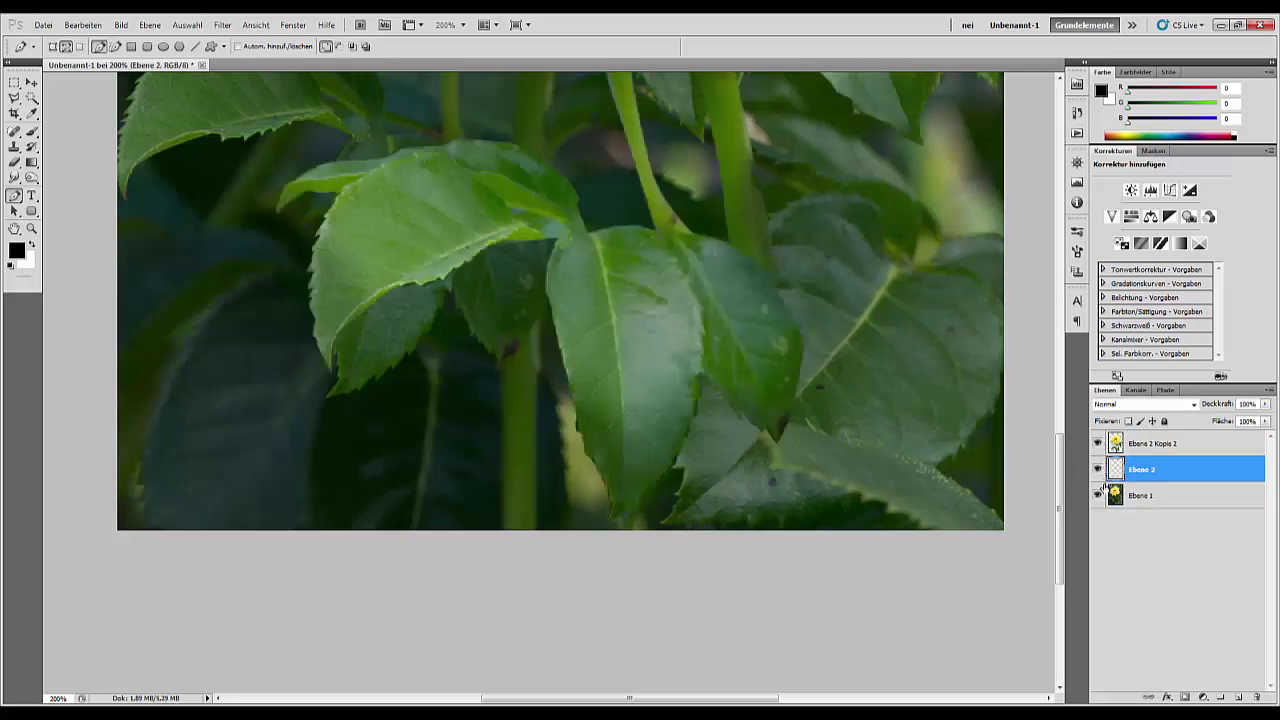
pyautogui.click(1097, 495)
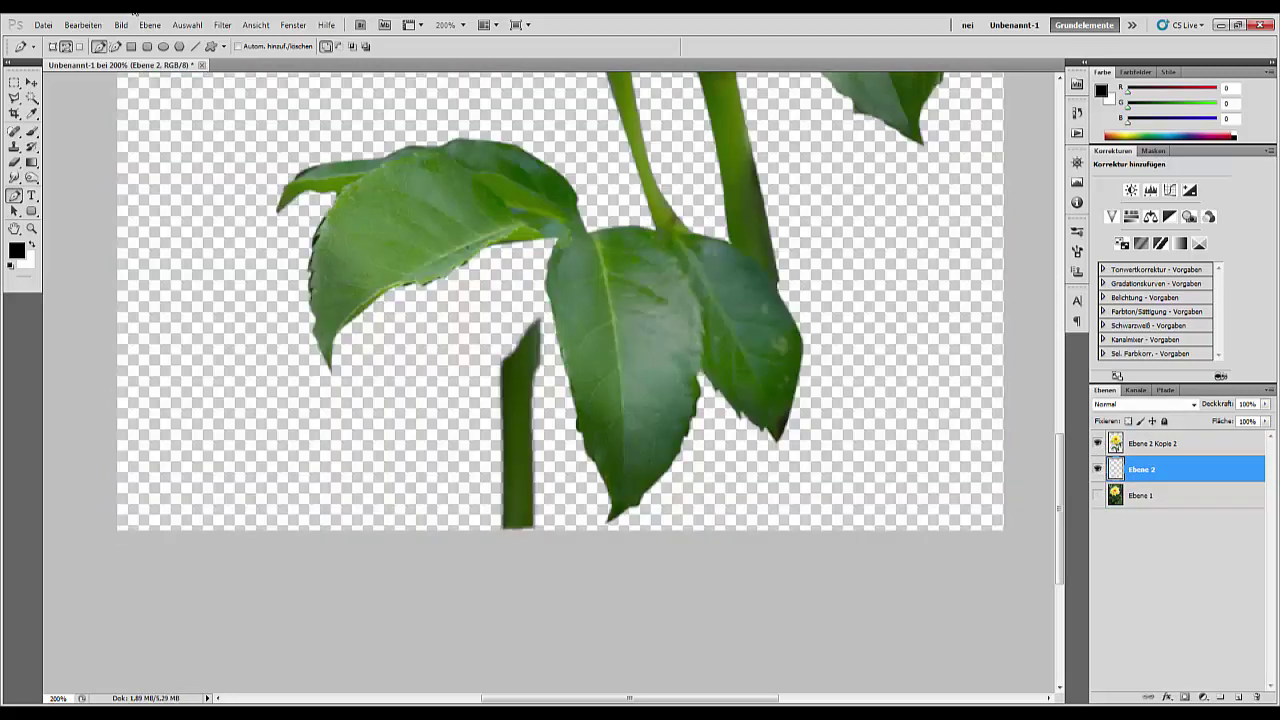
pyautogui.click(32, 83)
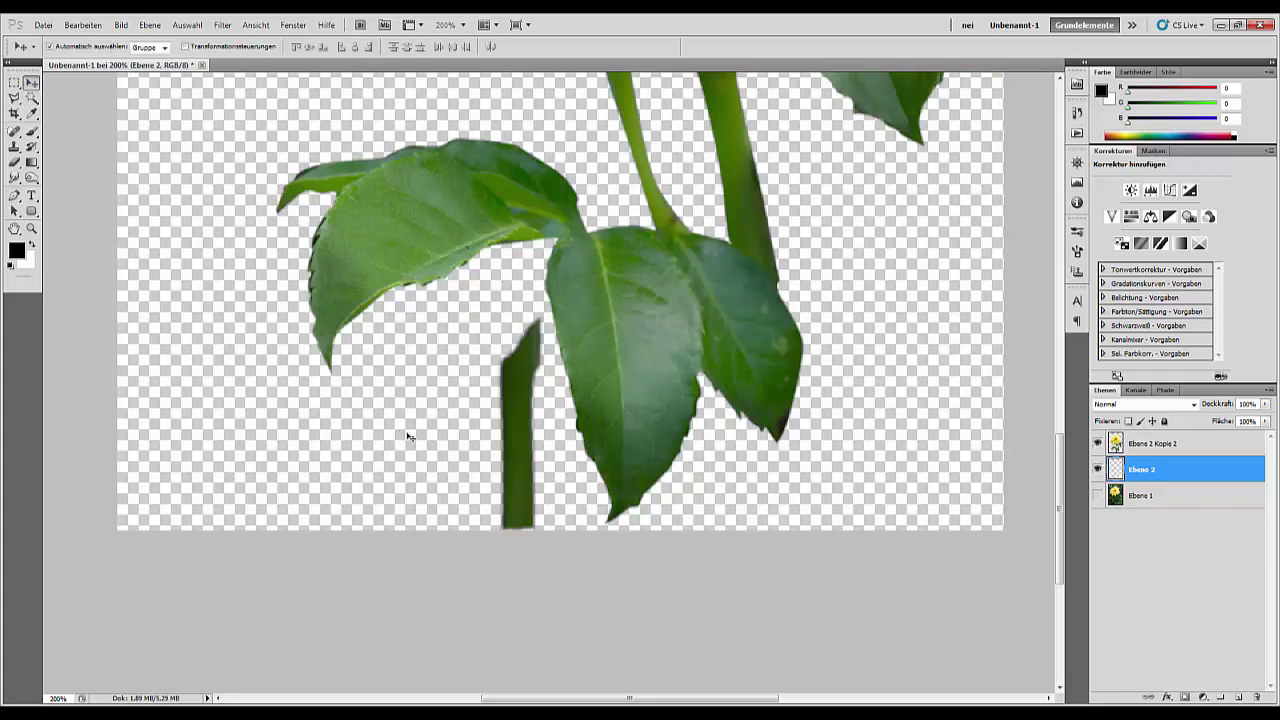
pyautogui.moveTo(527, 455)
pyautogui.mouseDown()
pyautogui.moveTo(731, 507)
pyautogui.moveTo(800, 490)
pyautogui.mouseUp()
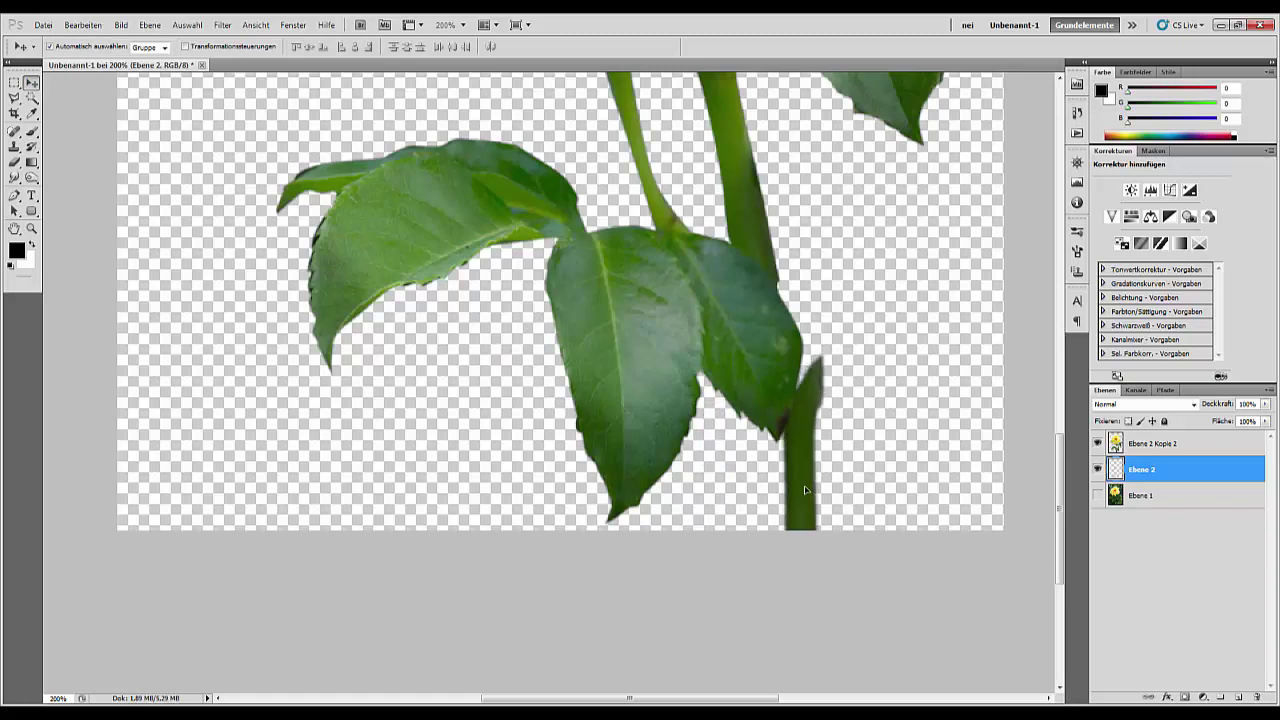
# - Rotate the stem piece -10.68° and align it with the rose's stem
pyautogui.hotkey('ctrl', '-')
pyautogui.hotkey('ctrl', '-')
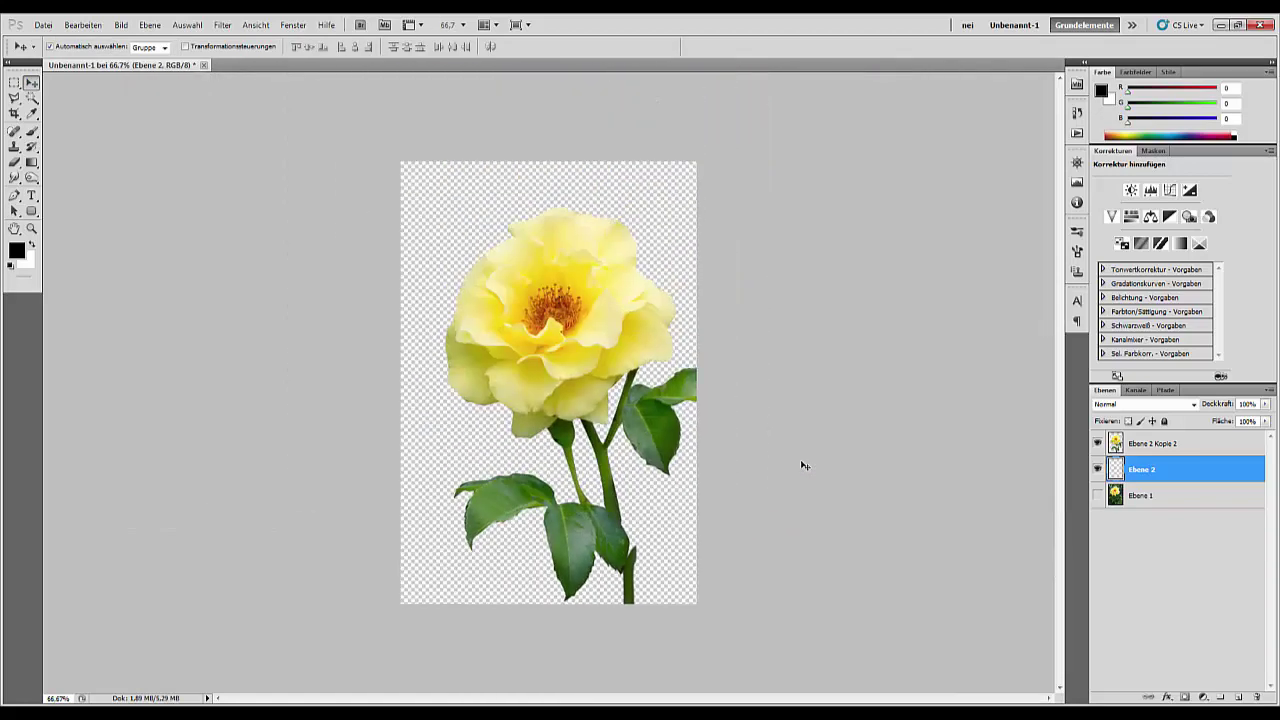
pyautogui.hotkey('ctrl', 't')
pyautogui.moveTo(769, 520); pyautogui.dragTo(760, 508)
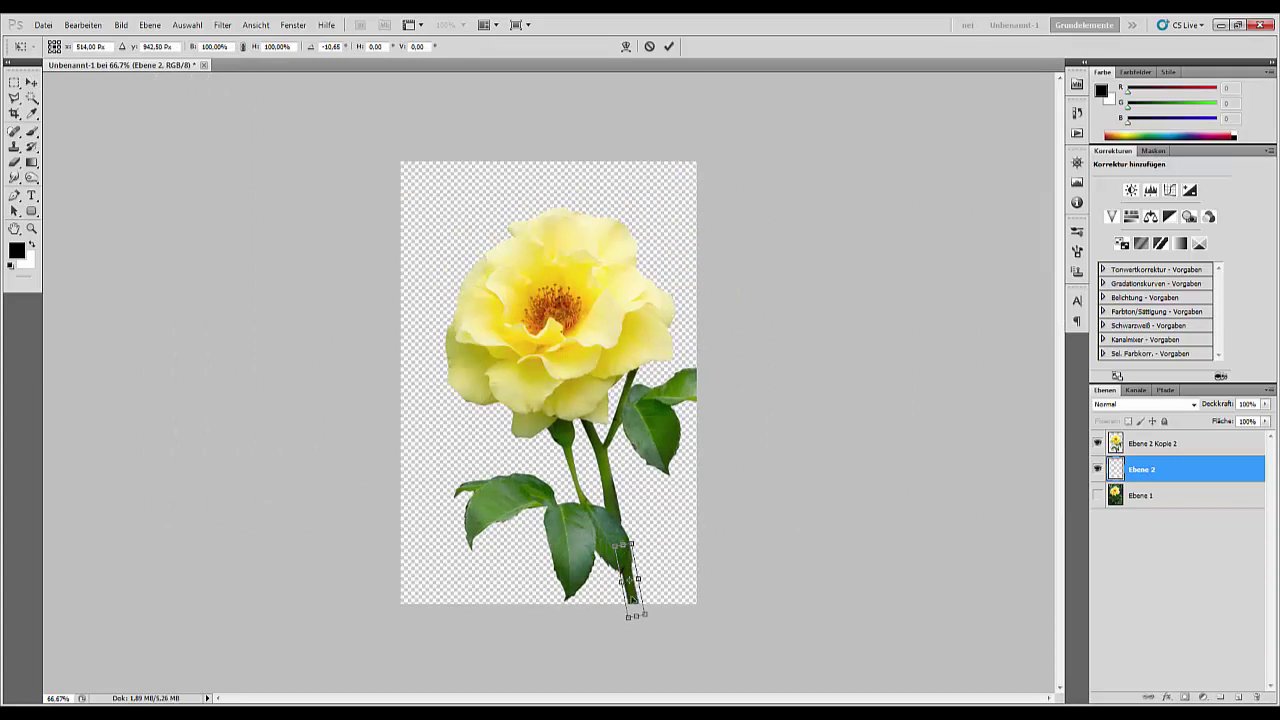
pyautogui.press('Return')
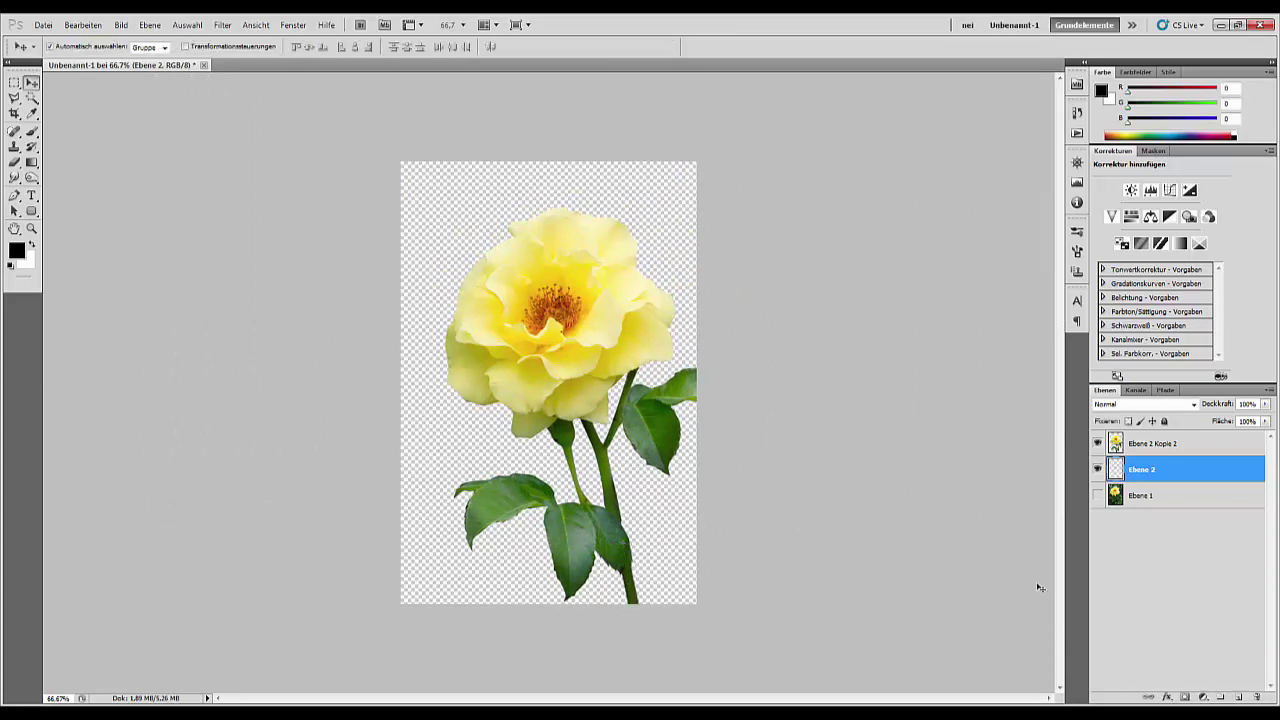
pyautogui.moveTo(629, 586)
pyautogui.mouseDown()
pyautogui.moveTo(619, 563)
pyautogui.moveTo(627, 583)
pyautogui.mouseUp()
pyautogui.press('Right')
# - Merge Ebene 2 Kopie 2 down, hide Ebene 2, show Ebene 1, and duplicate it as Ebene 1 Kopie
pyautogui.click(1172, 451)
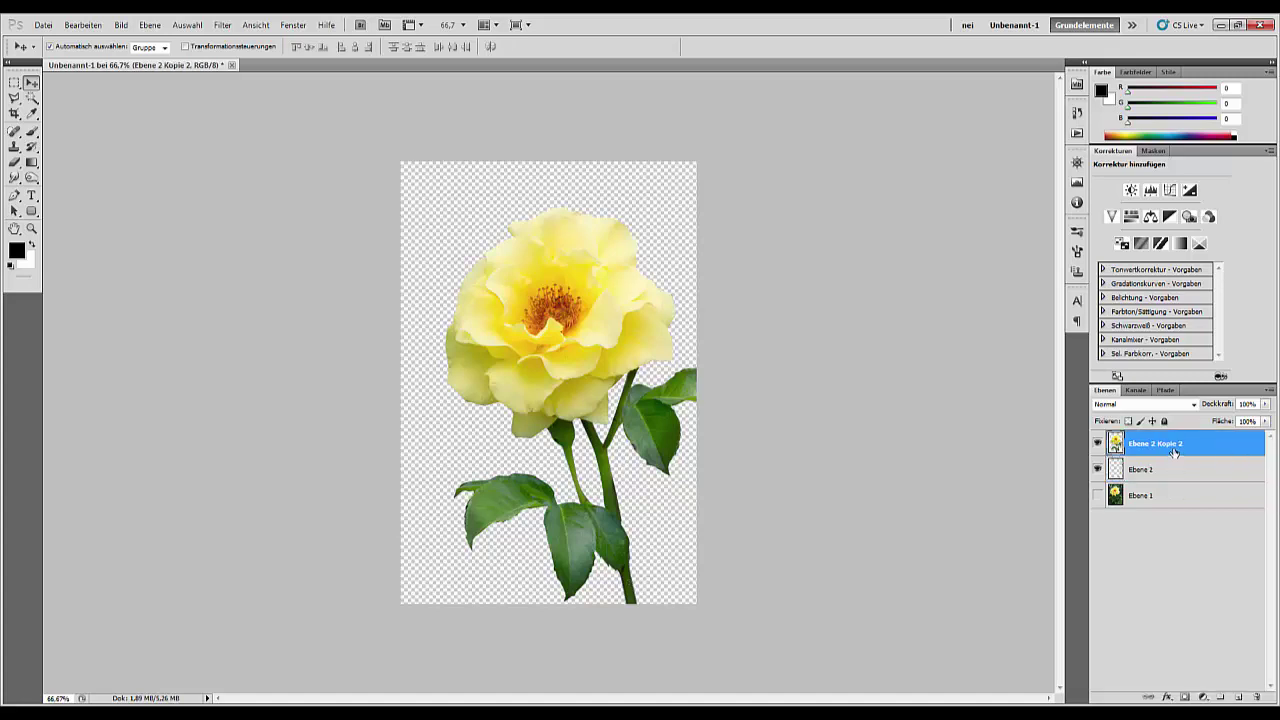
pyautogui.hotkey('ctrl', 'e')
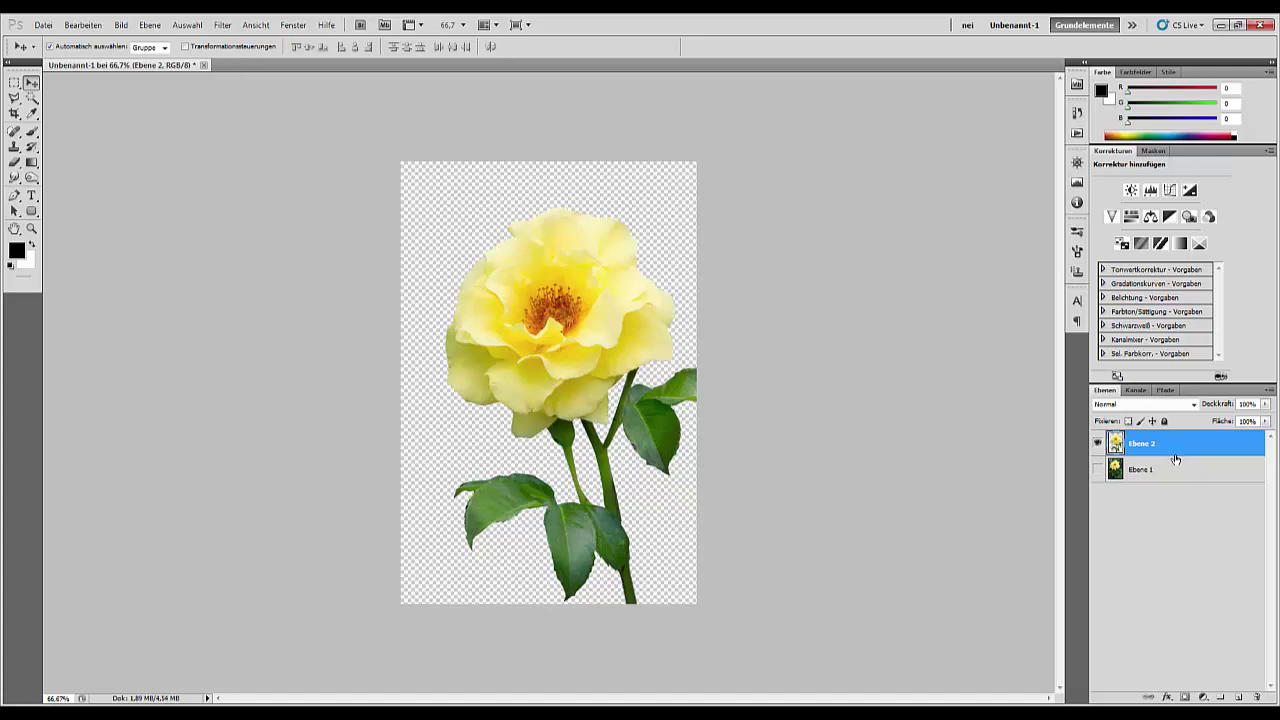
pyautogui.click(1098, 443)
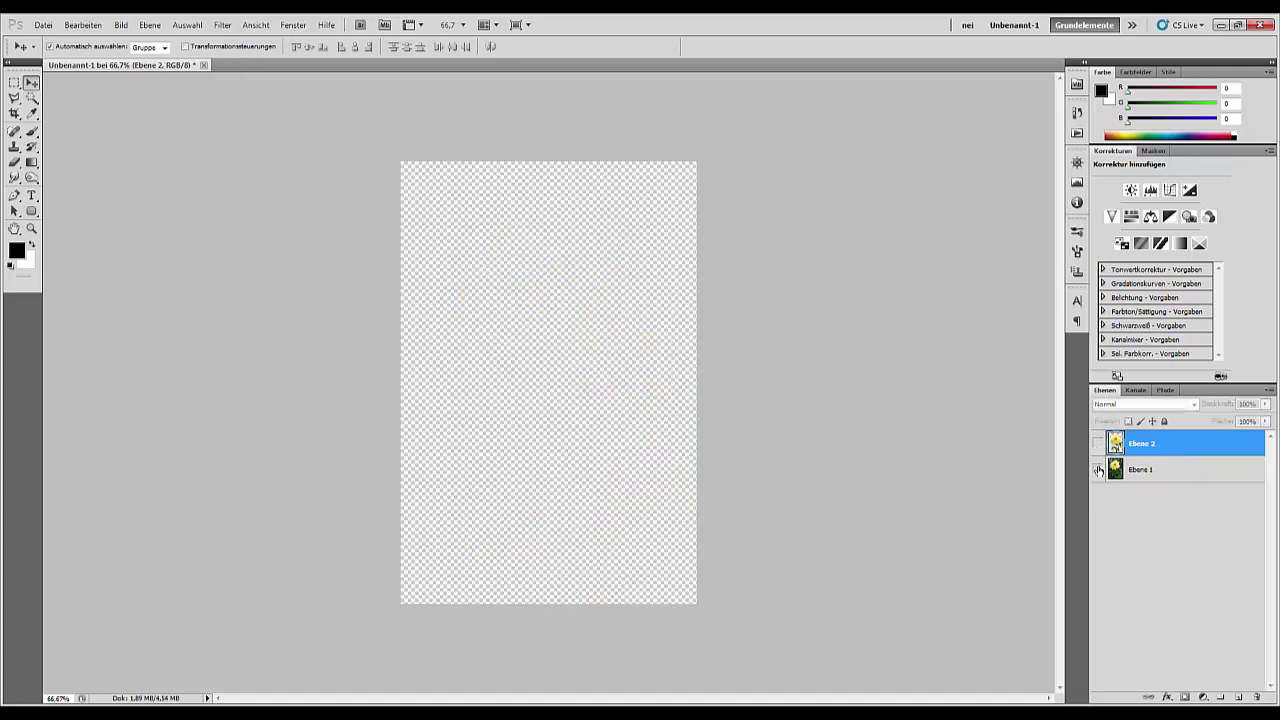
pyautogui.click(1098, 469)
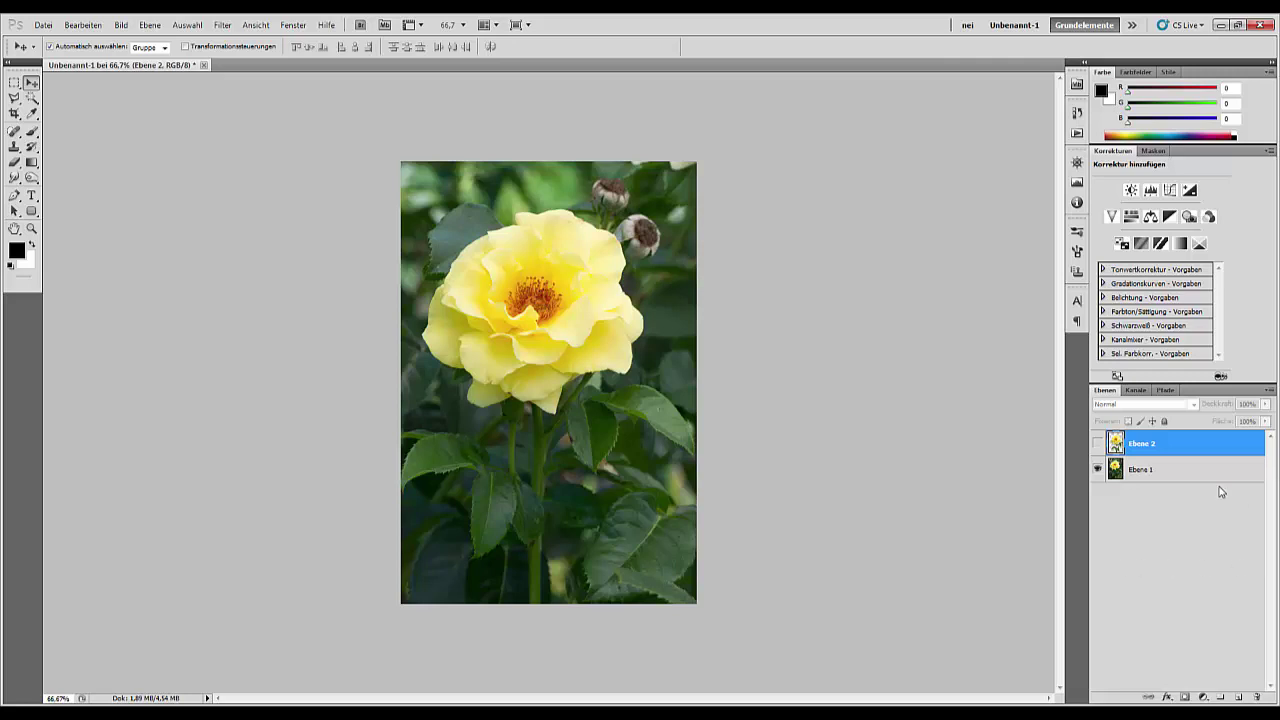
pyautogui.moveTo(1197, 479); pyautogui.dragTo(1240, 696)
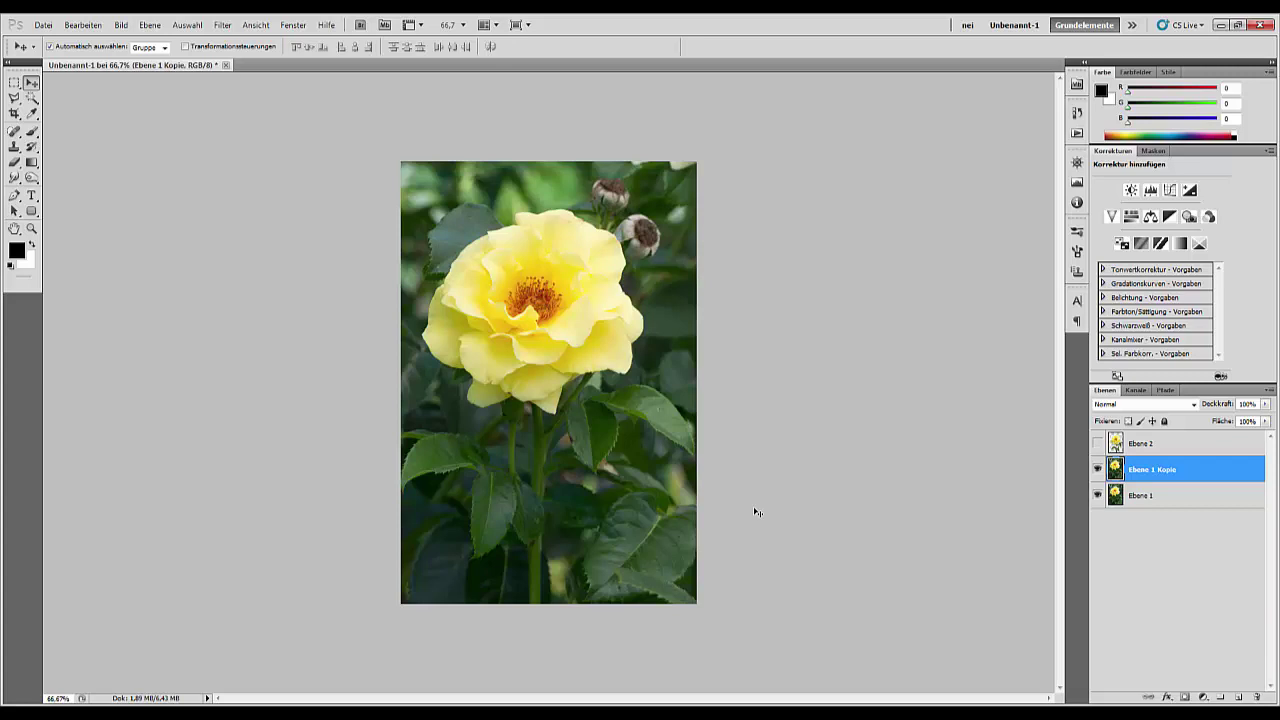
# - Rotate Ebene 1 Kopie about -15° and stretch it past the canvas edges, then cancel the transform
pyautogui.hotkey('ctrl', 't')
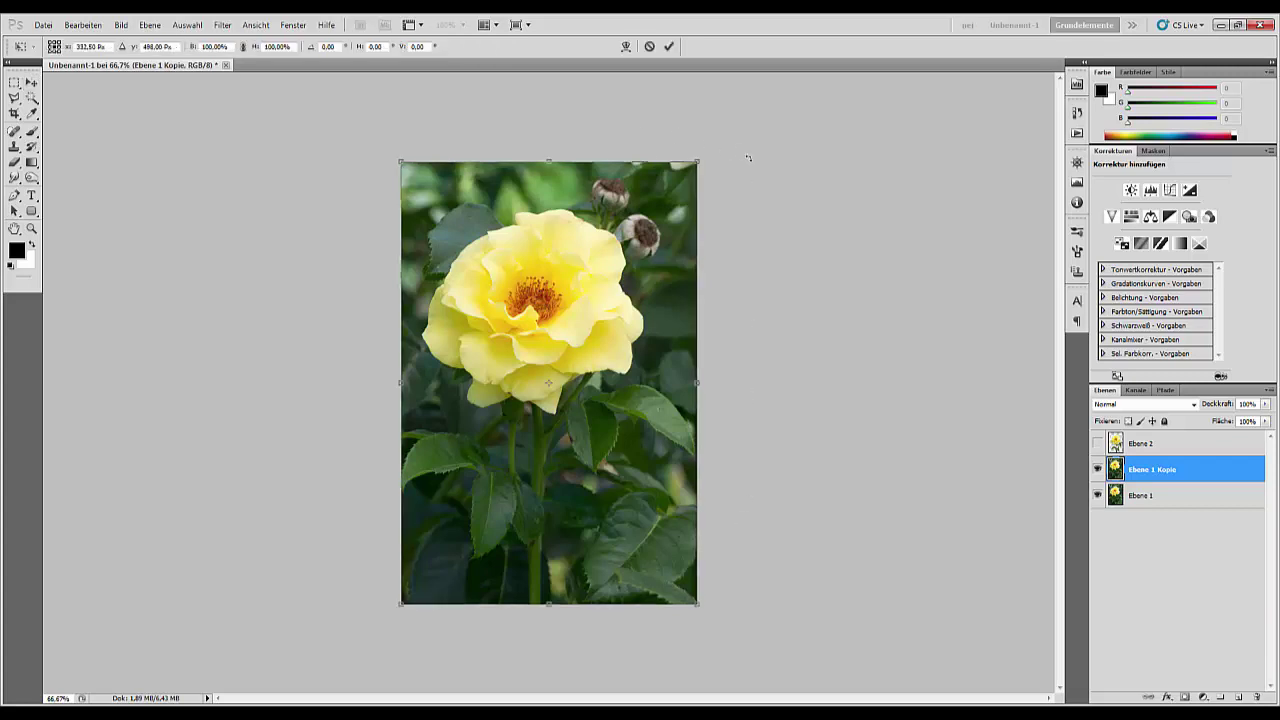
pyautogui.moveTo(748, 158); pyautogui.dragTo(694, 109)
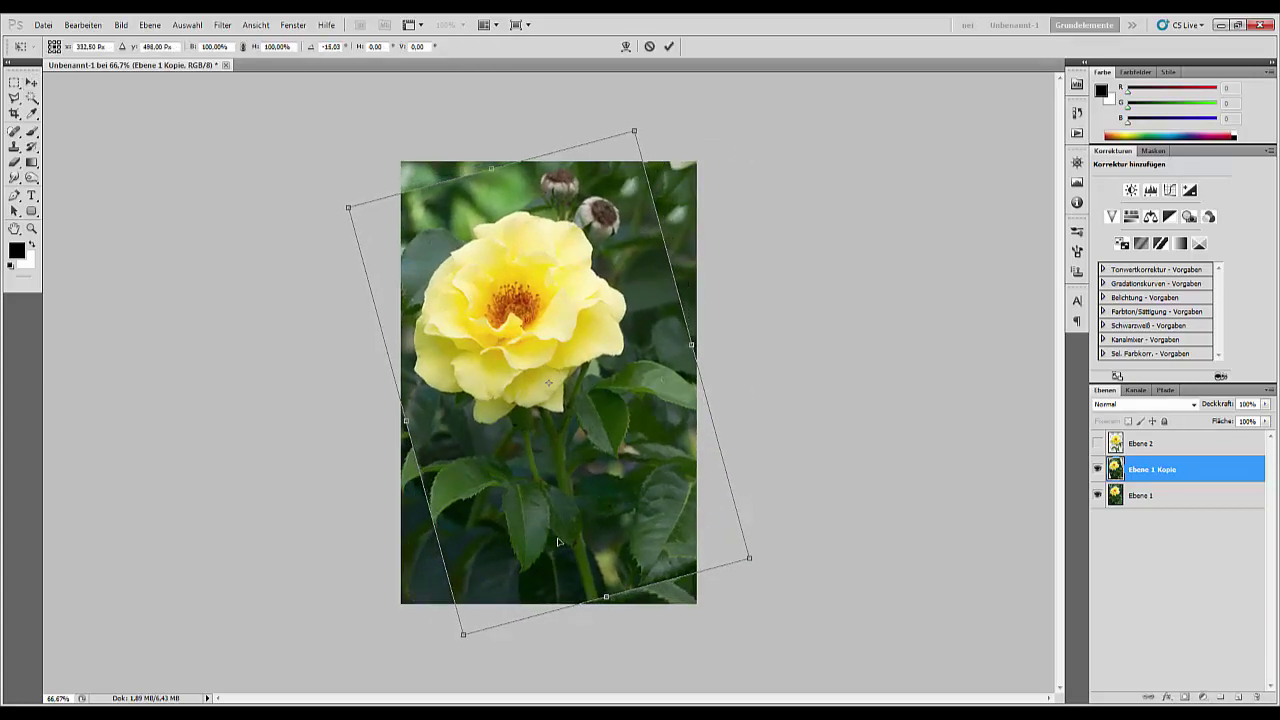
pyautogui.moveTo(558, 541); pyautogui.dragTo(571, 534)
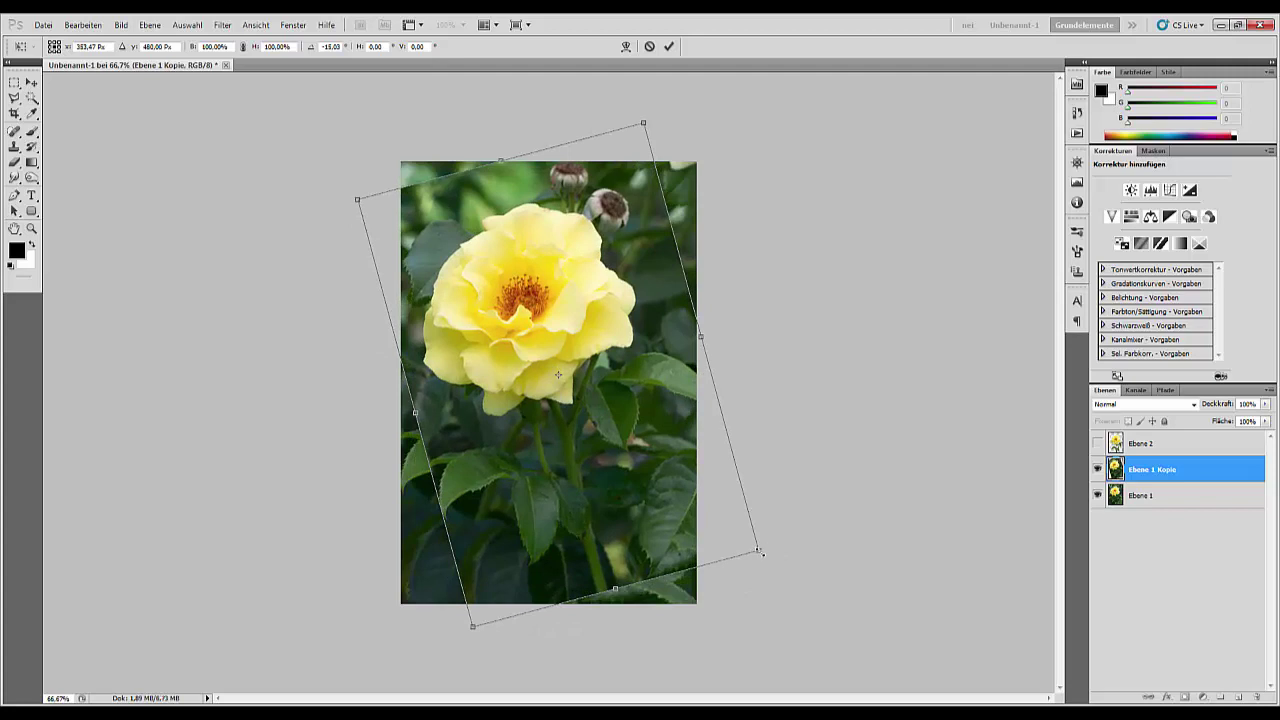
pyautogui.moveTo(763, 553); pyautogui.dragTo(786, 579)
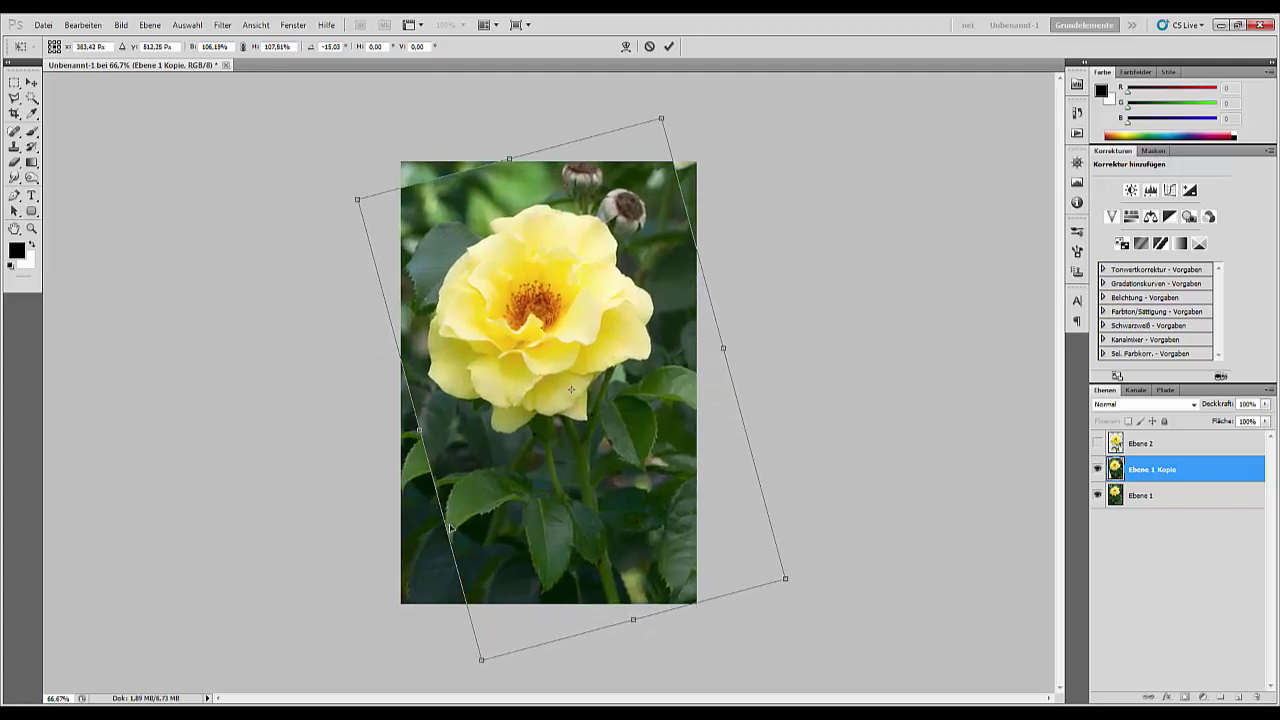
pyautogui.moveTo(418, 430); pyautogui.dragTo(416, 430)
pyautogui.moveTo(506, 159); pyautogui.dragTo(490, 133)
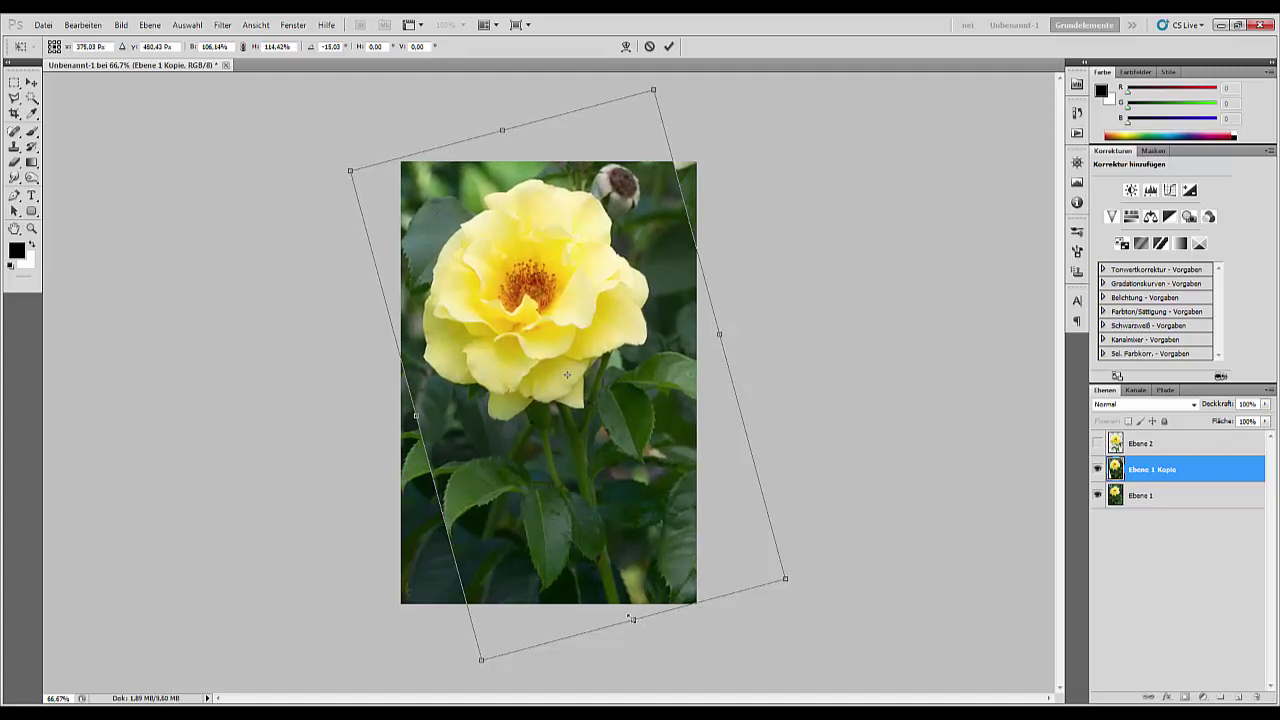
pyautogui.moveTo(631, 618); pyautogui.dragTo(634, 628)
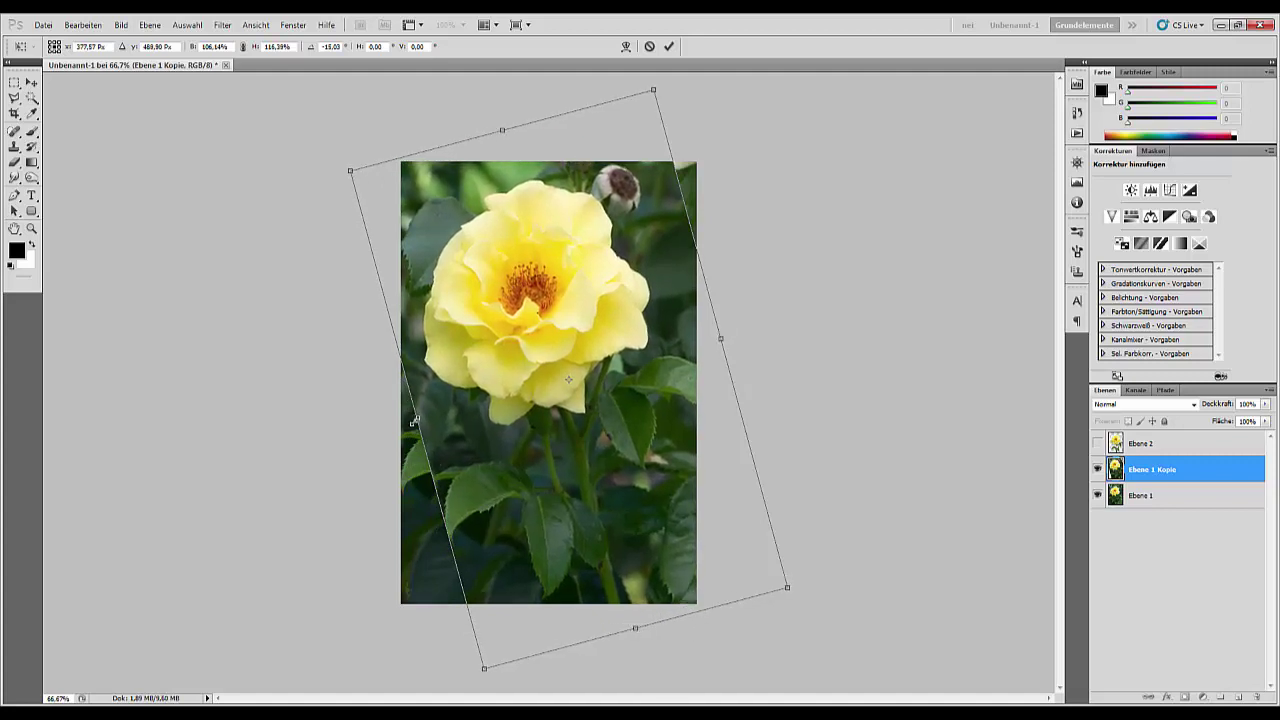
pyautogui.moveTo(414, 422); pyautogui.dragTo(416, 423)
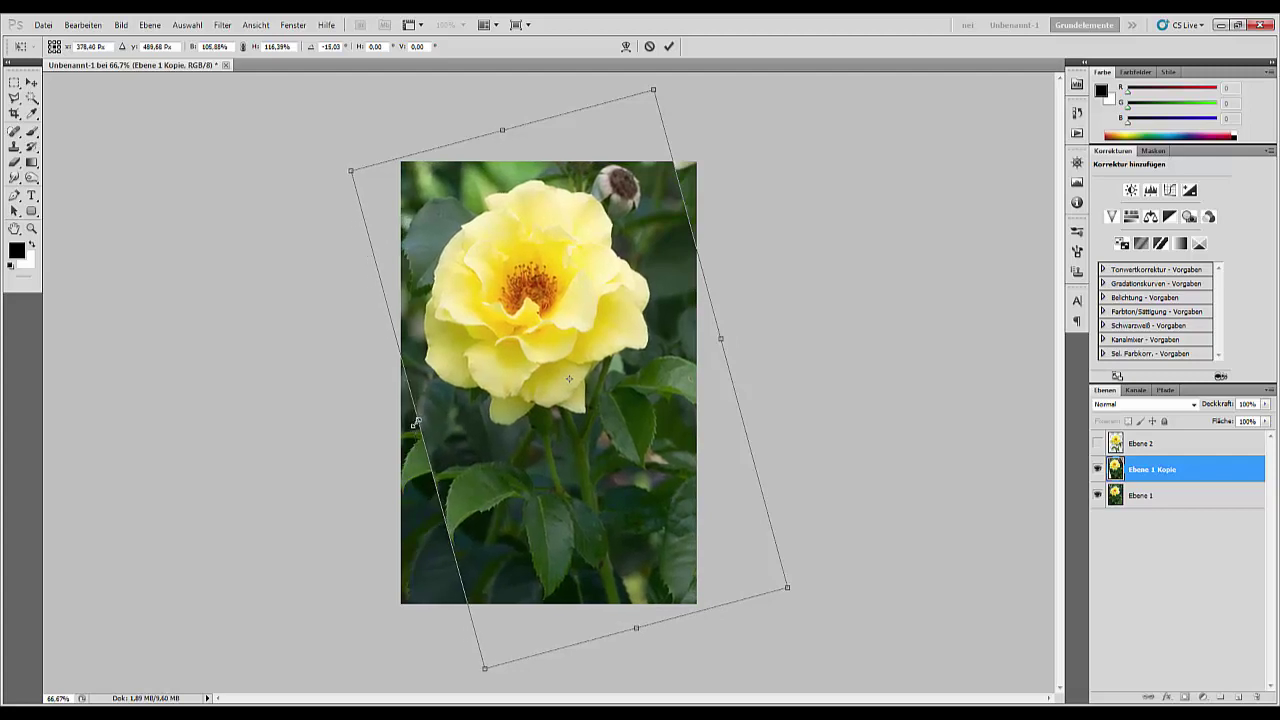
pyautogui.press('Escape')
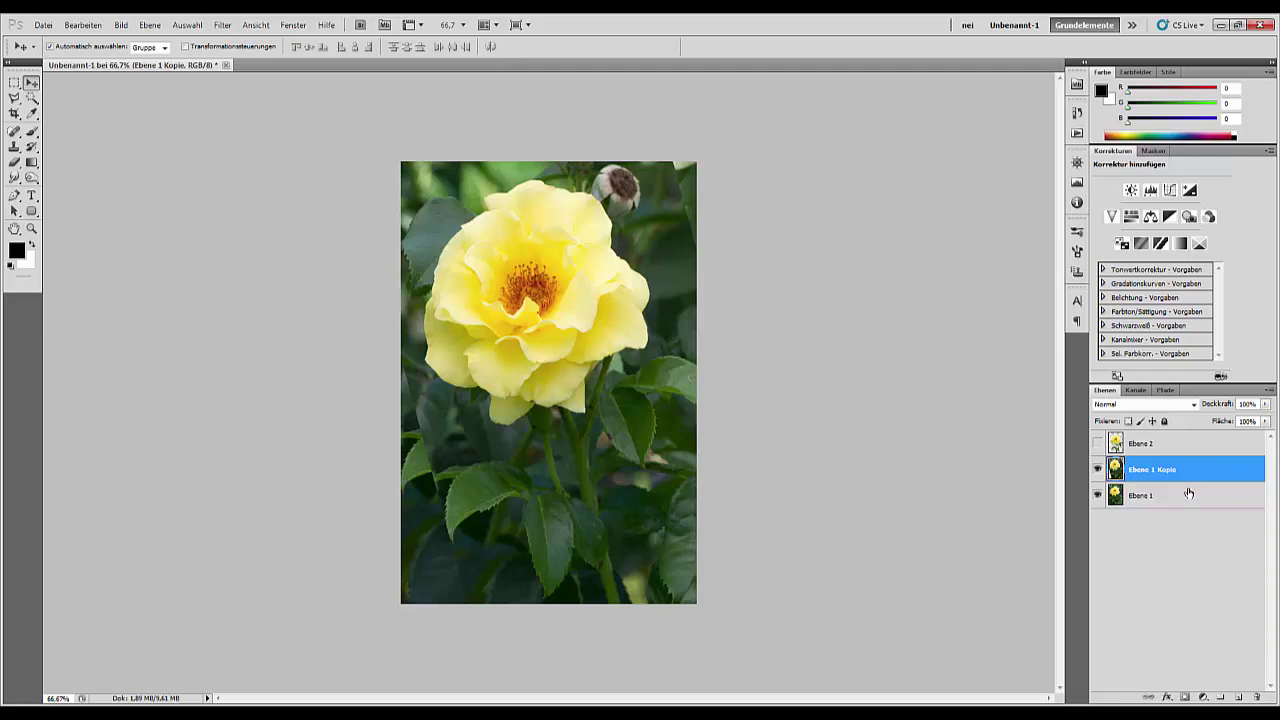
# - Make a fresh copy of Ebene 1 and delete the transformed Ebene 1 Kopie
pyautogui.moveTo(1188, 494); pyautogui.dragTo(1238, 697)
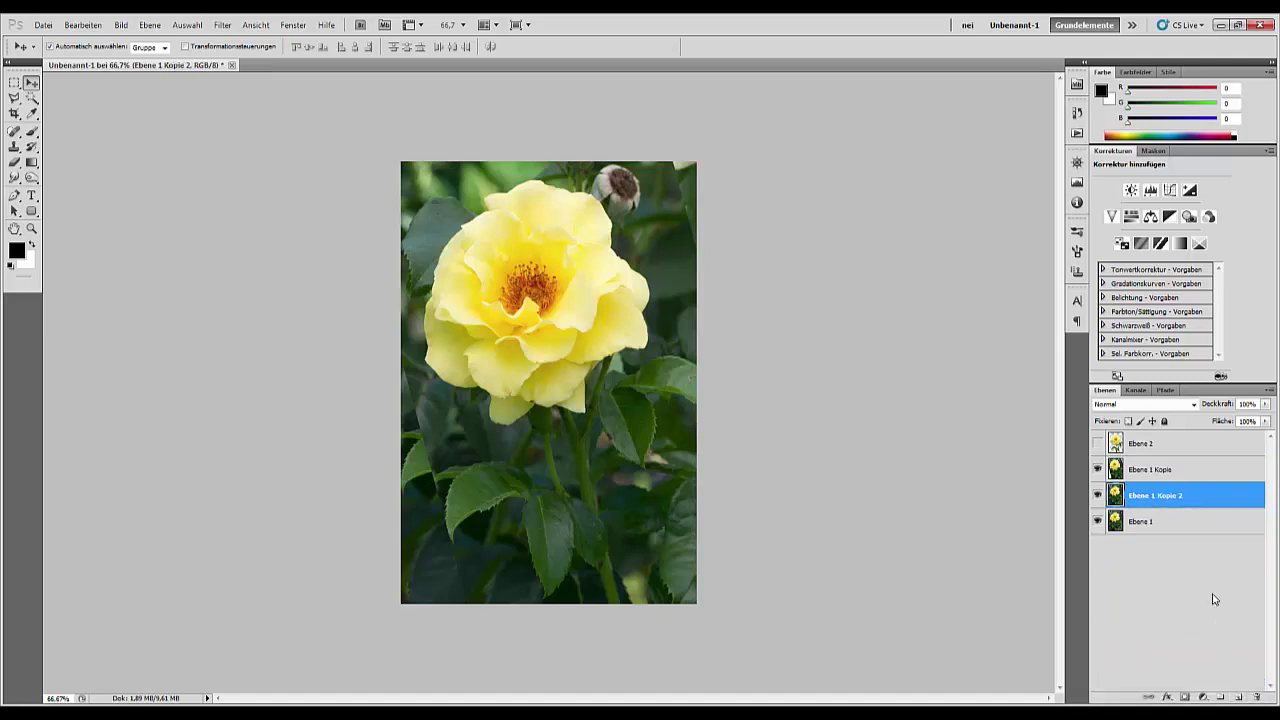
pyautogui.click(1162, 468)
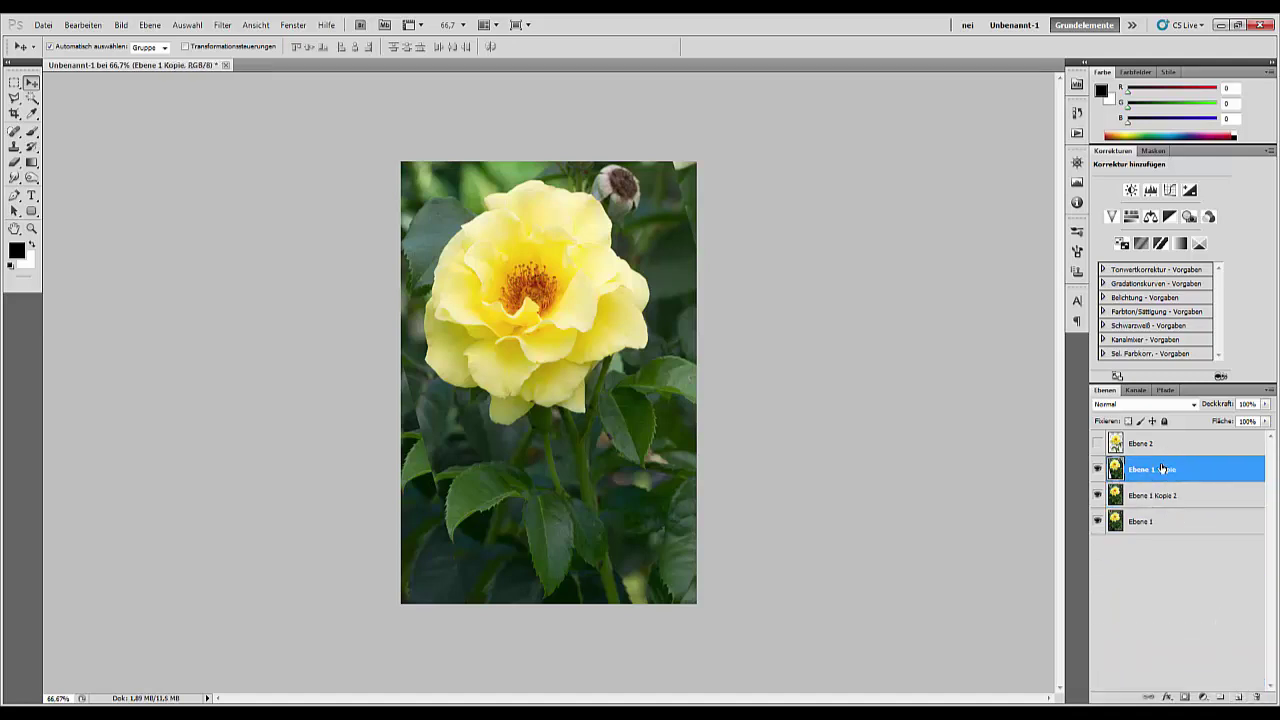
pyautogui.press('Delete')
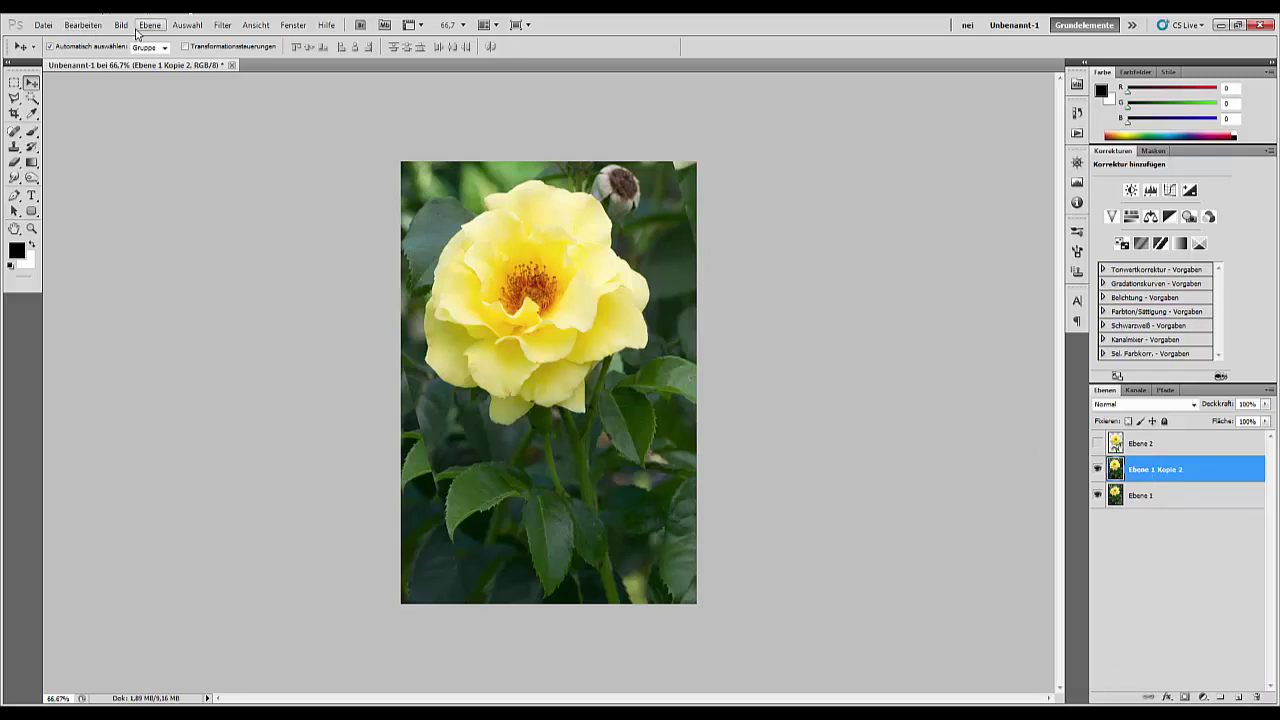
# - Apply a -48°, 344-pixel Bewegungsunschärfe to the new copy, then duplicate Ebene 1 again
pyautogui.click(226, 29)
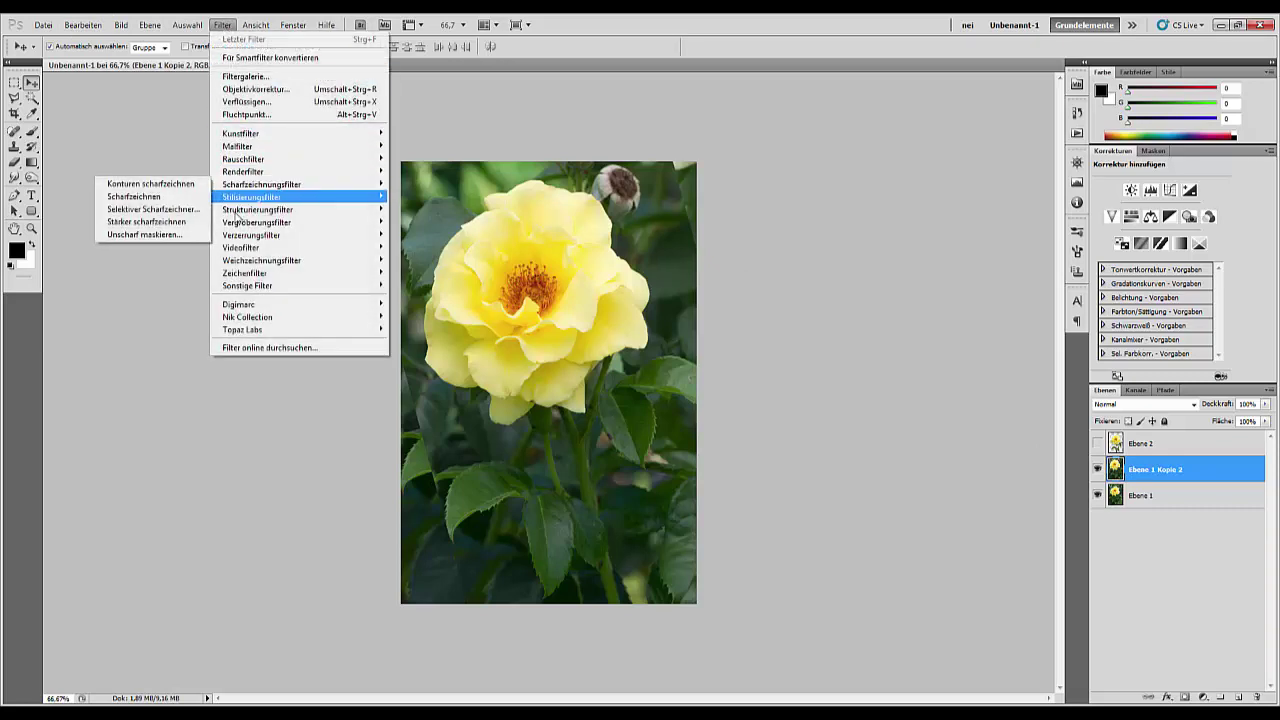
pyautogui.moveTo(262, 260)
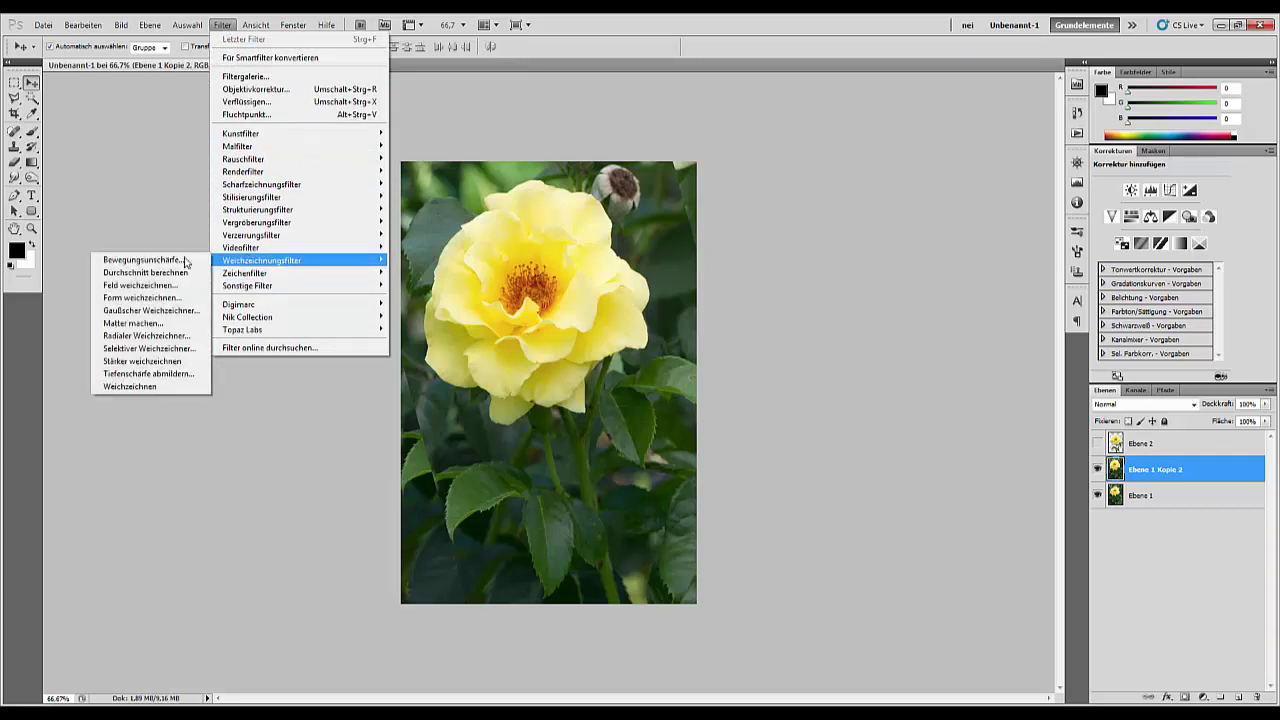
pyautogui.click(121, 260)
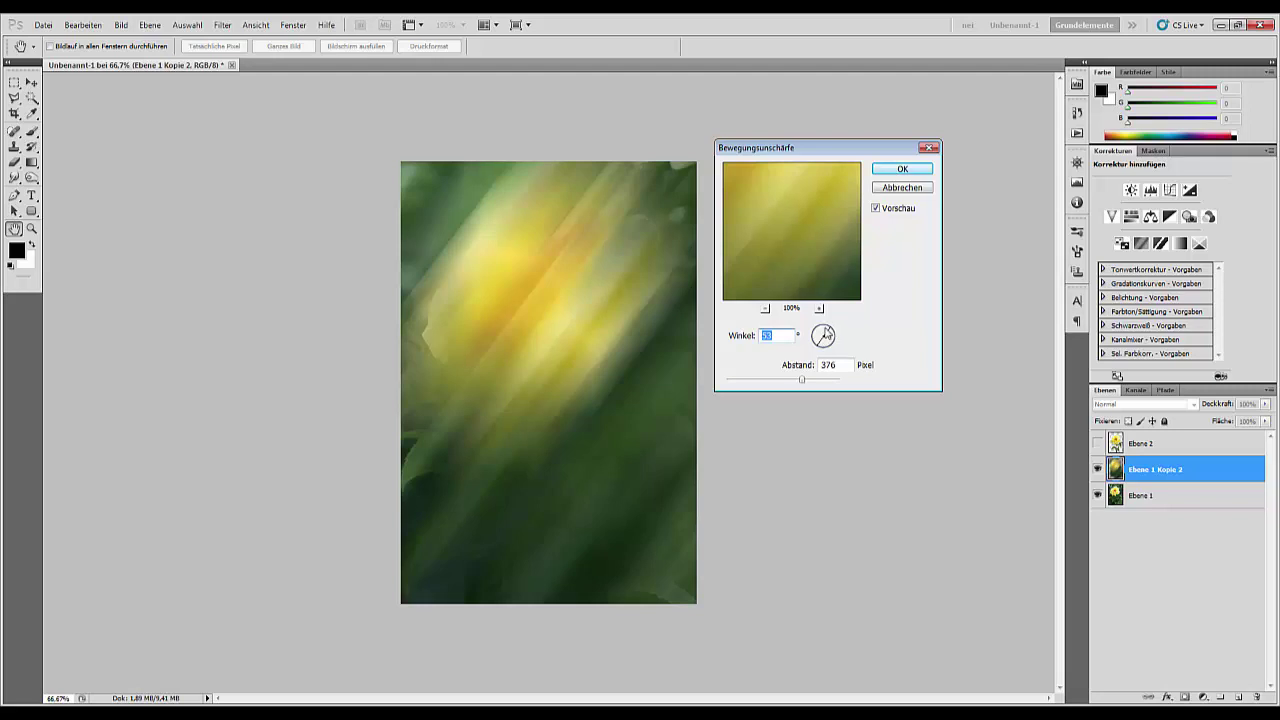
pyautogui.moveTo(834, 336); pyautogui.dragTo(814, 329)
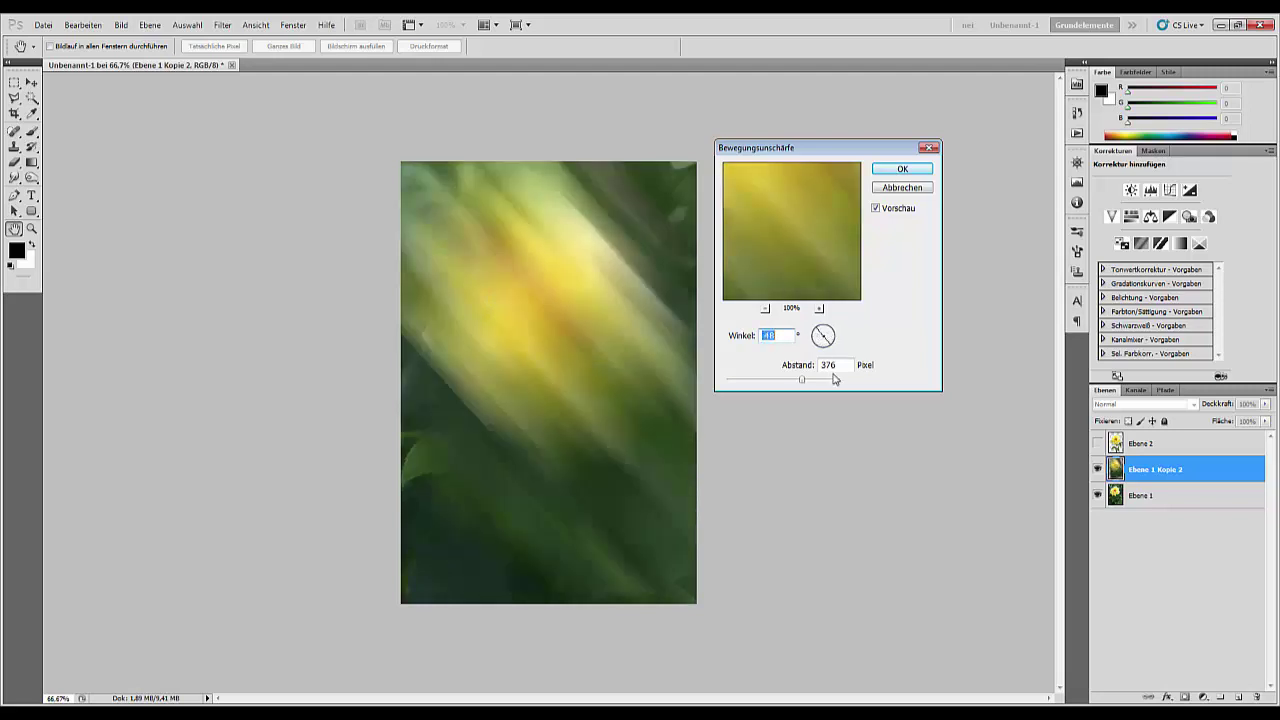
pyautogui.moveTo(802, 381)
pyautogui.mouseDown()
pyautogui.moveTo(779, 383)
pyautogui.moveTo(815, 385)
pyautogui.moveTo(801, 383)
pyautogui.mouseUp()
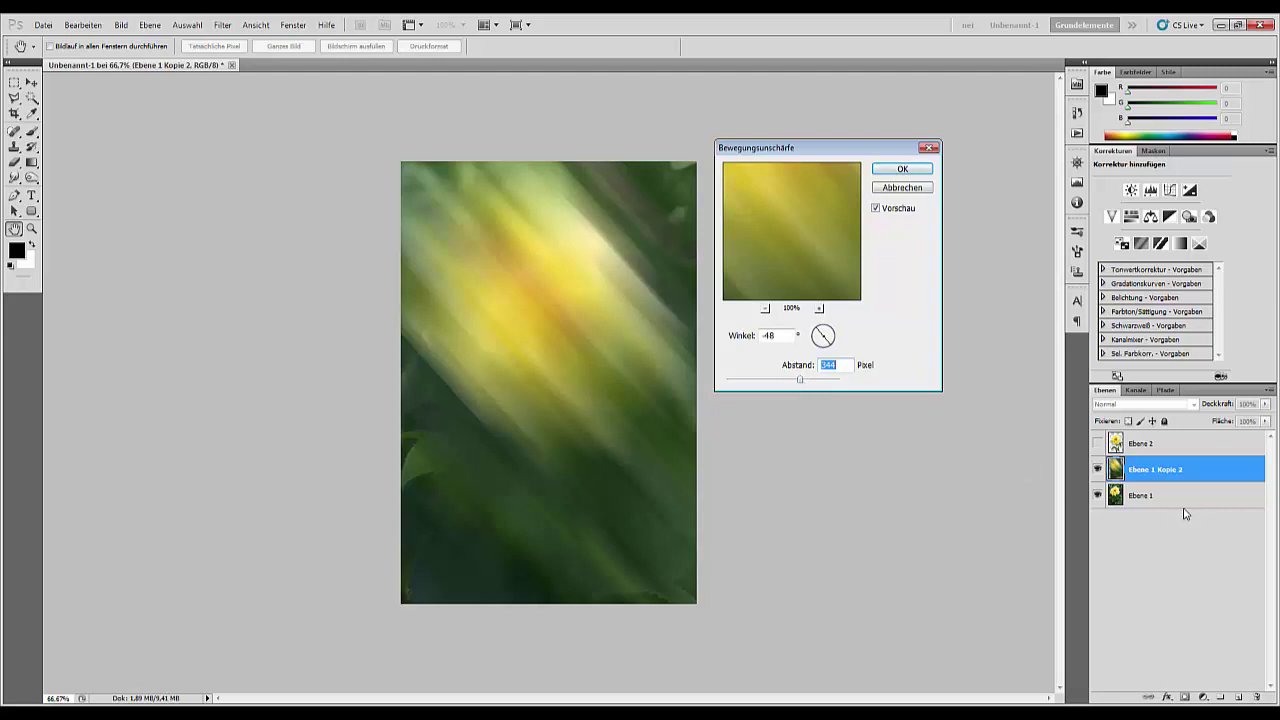
pyautogui.click(878, 170)
pyautogui.moveTo(1168, 500); pyautogui.dragTo(1238, 697)
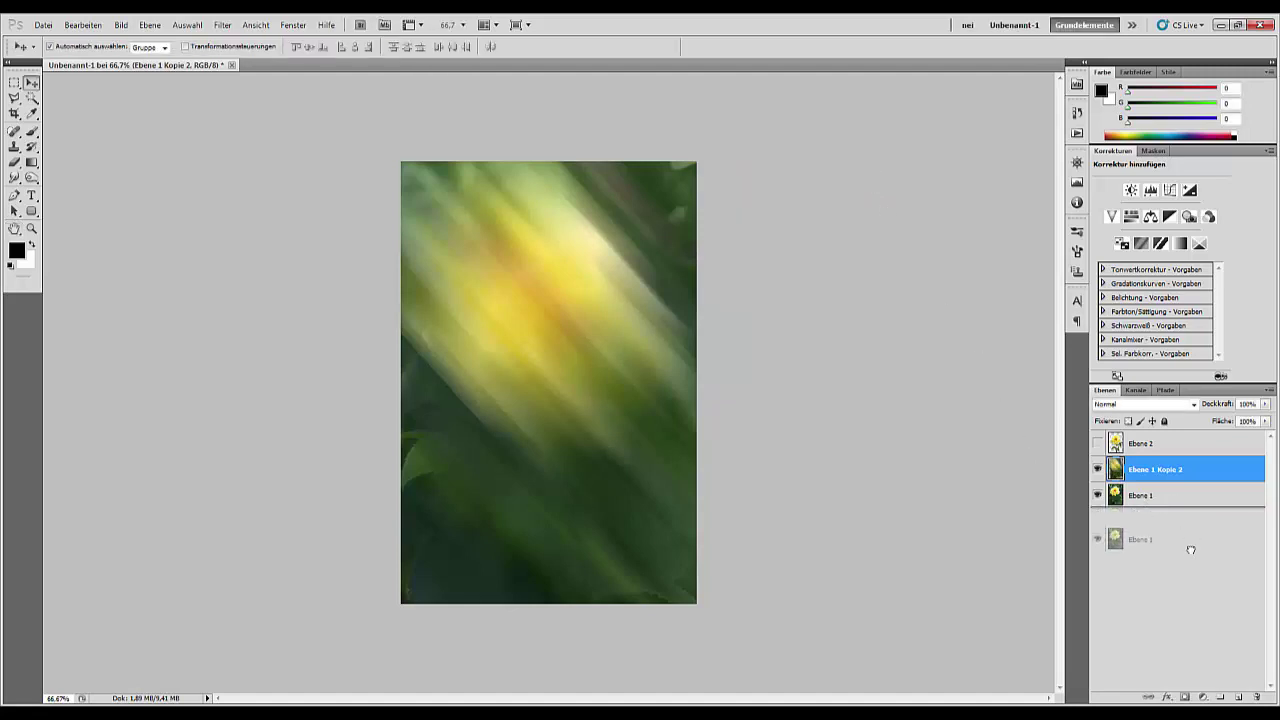
# - Delete Ebene 1 Kopie 2 and duplicate the blurred Ebene 1 Kopie
pyautogui.click(1152, 472)
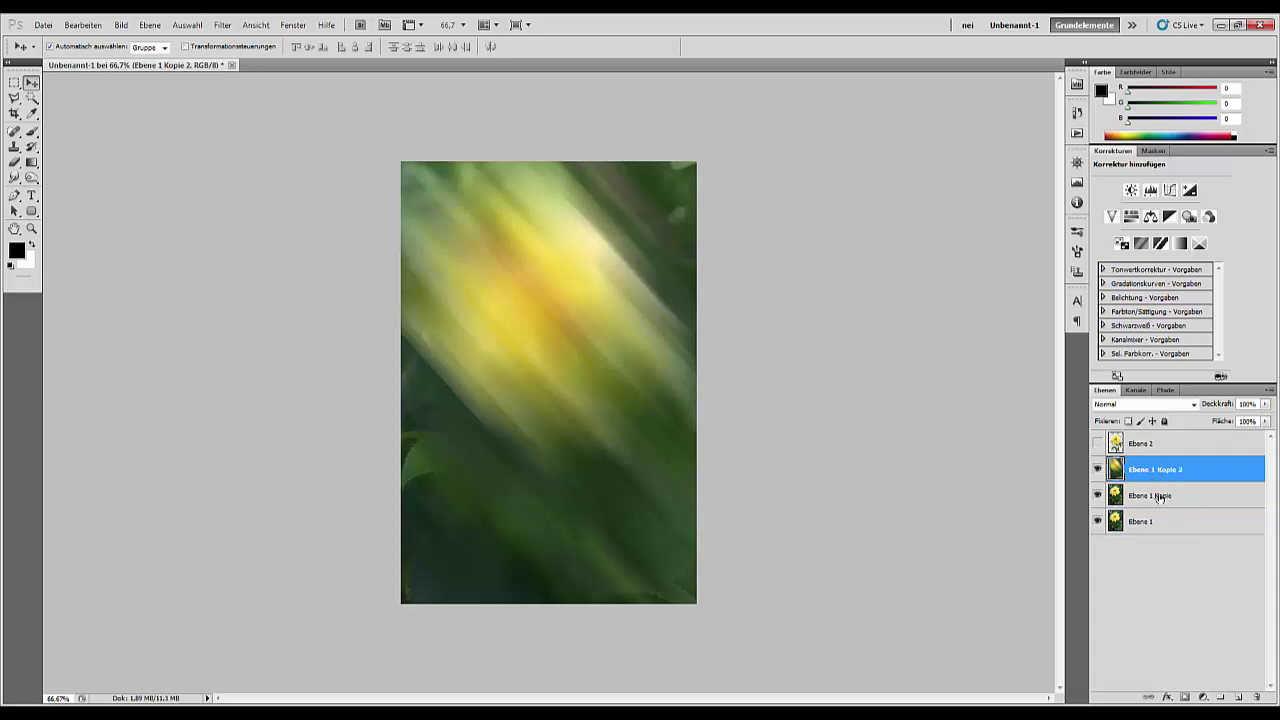
pyautogui.press('Delete')
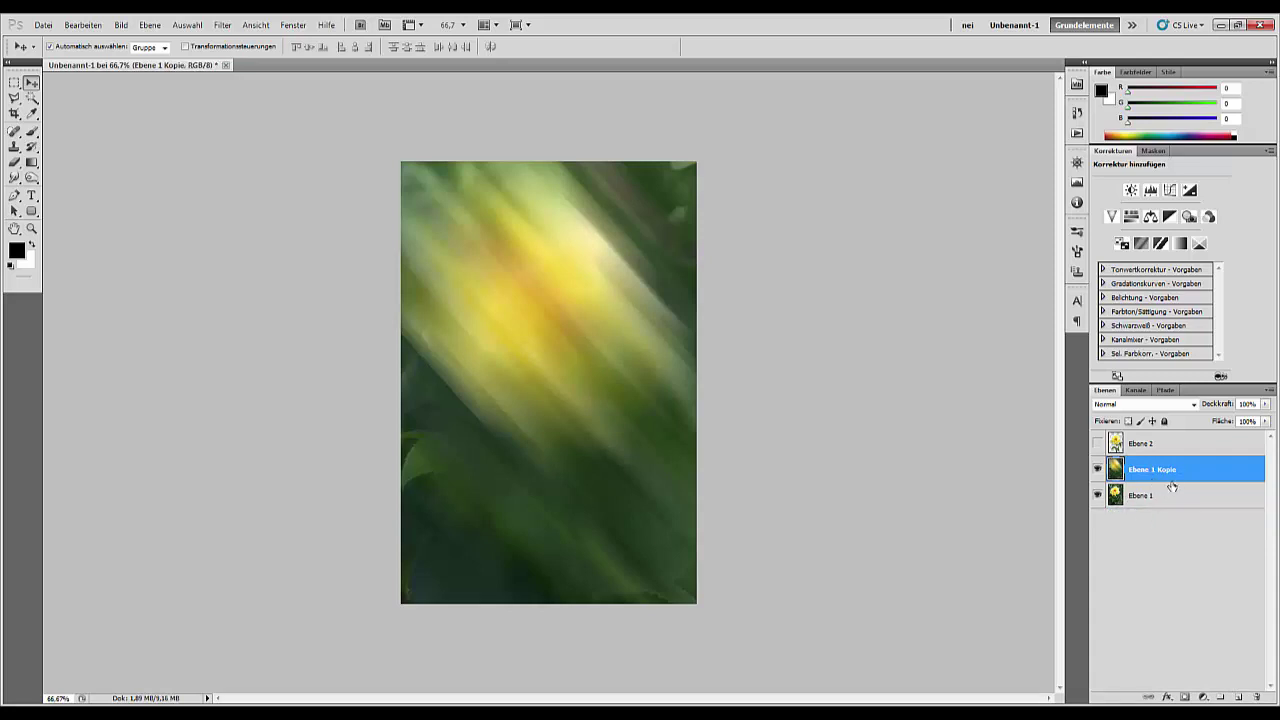
pyautogui.moveTo(1176, 479)
pyautogui.mouseDown()
pyautogui.moveTo(1219, 695)
pyautogui.moveTo(1238, 698)
pyautogui.mouseUp()
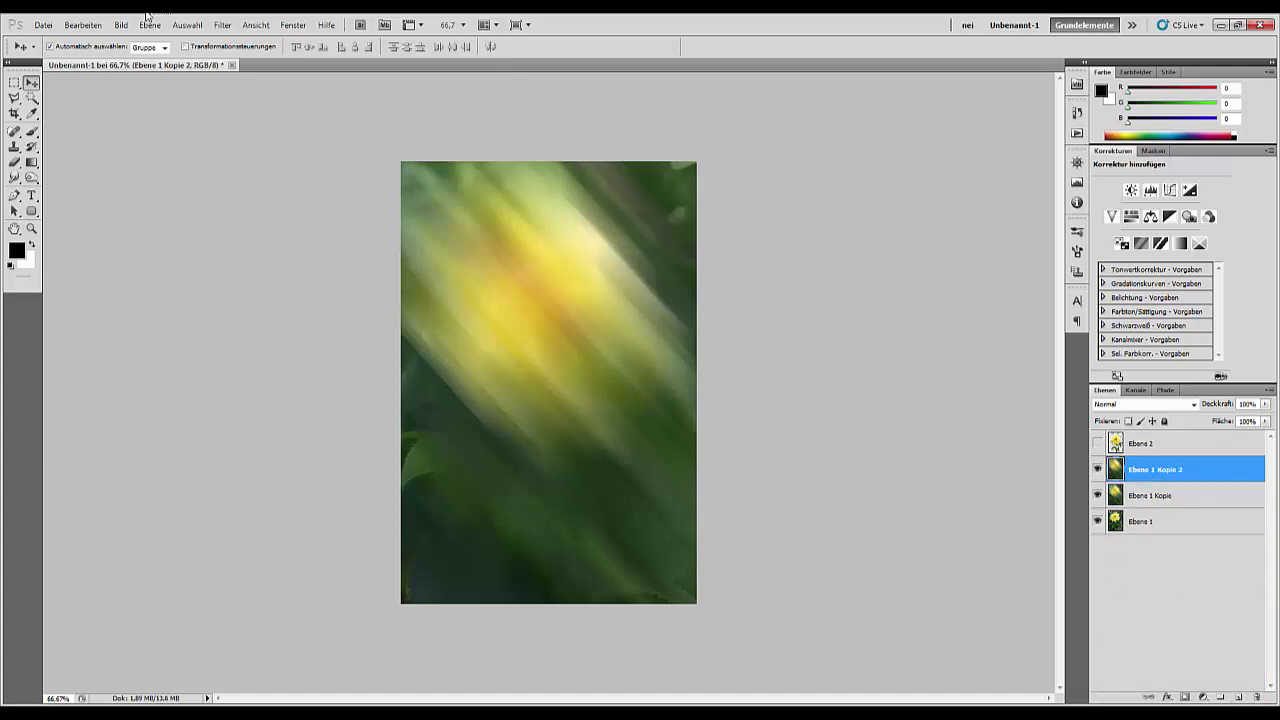
# - Motion-blur the new copy again at the same angle with a longer distance of about 461 pixels
pyautogui.click(224, 28)
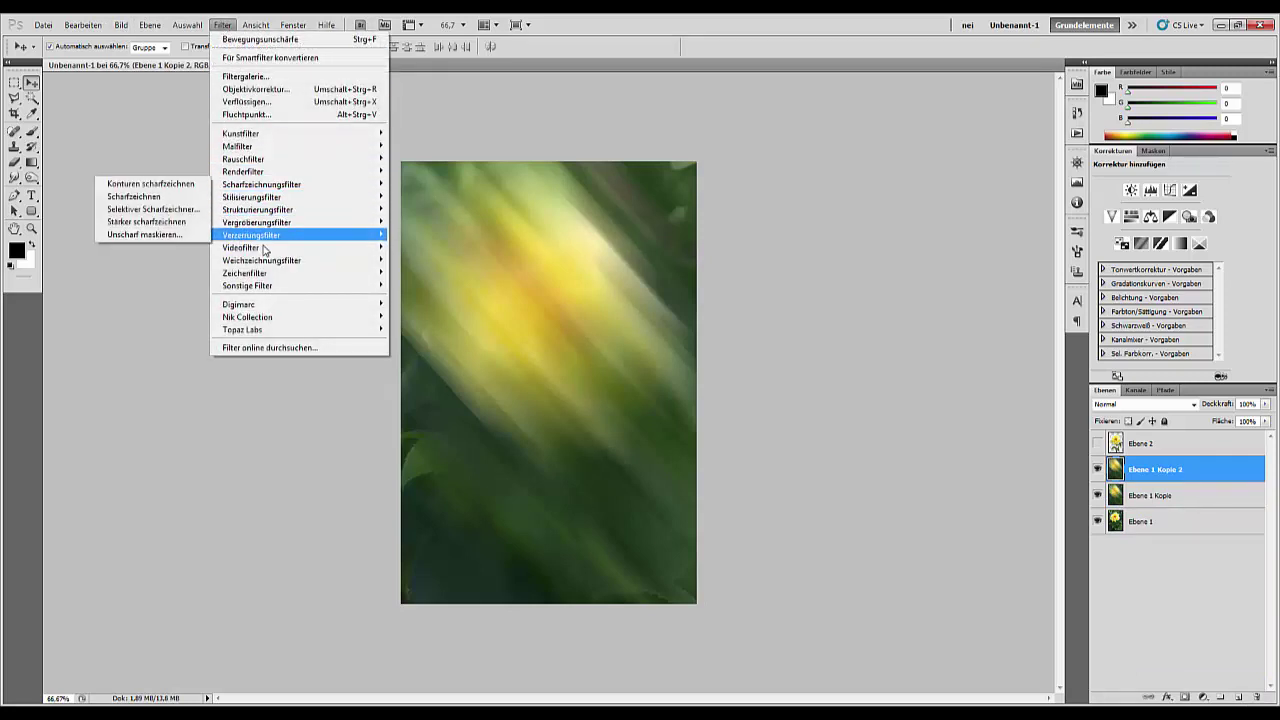
pyautogui.moveTo(261, 260)
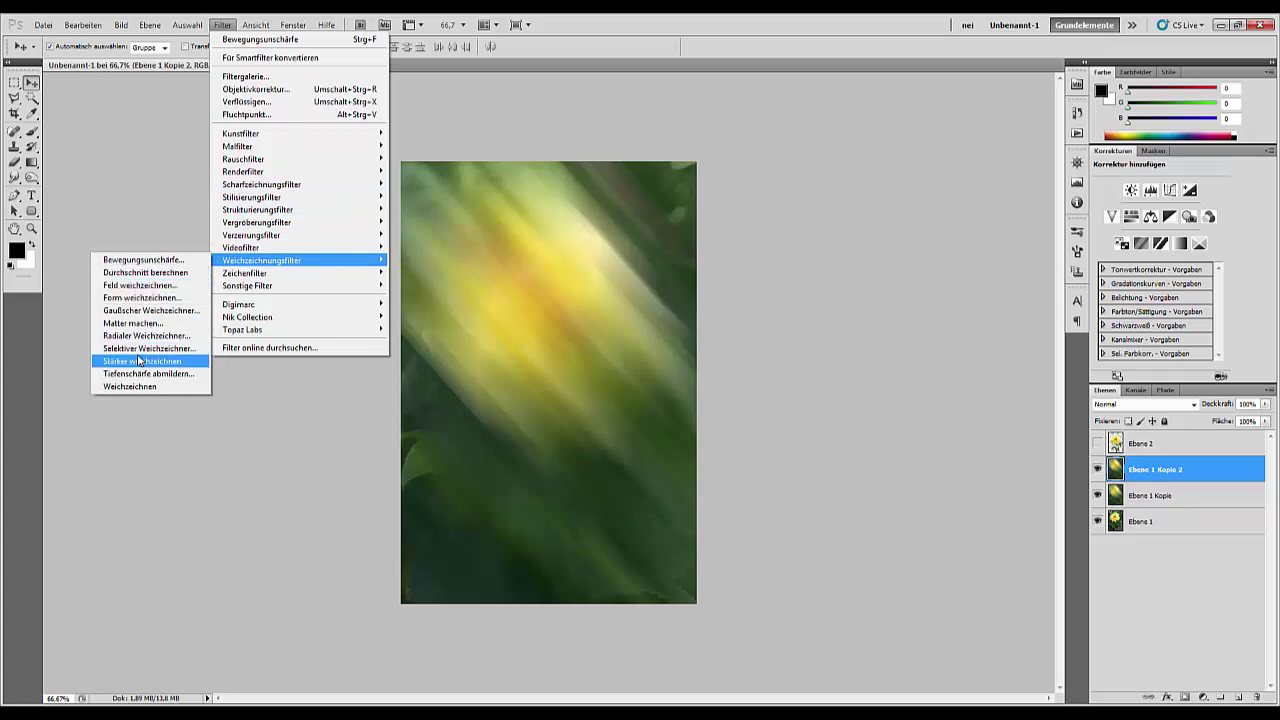
pyautogui.click(146, 262)
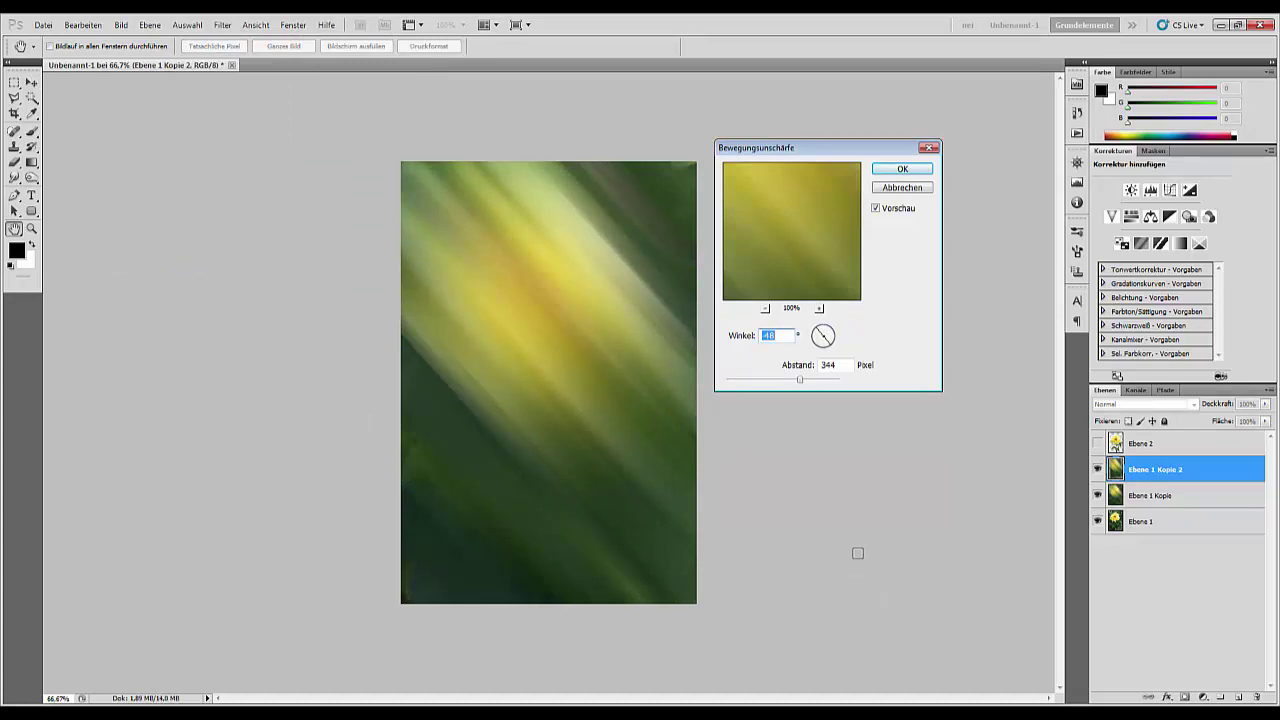
pyautogui.moveTo(800, 380); pyautogui.dragTo(808, 386)
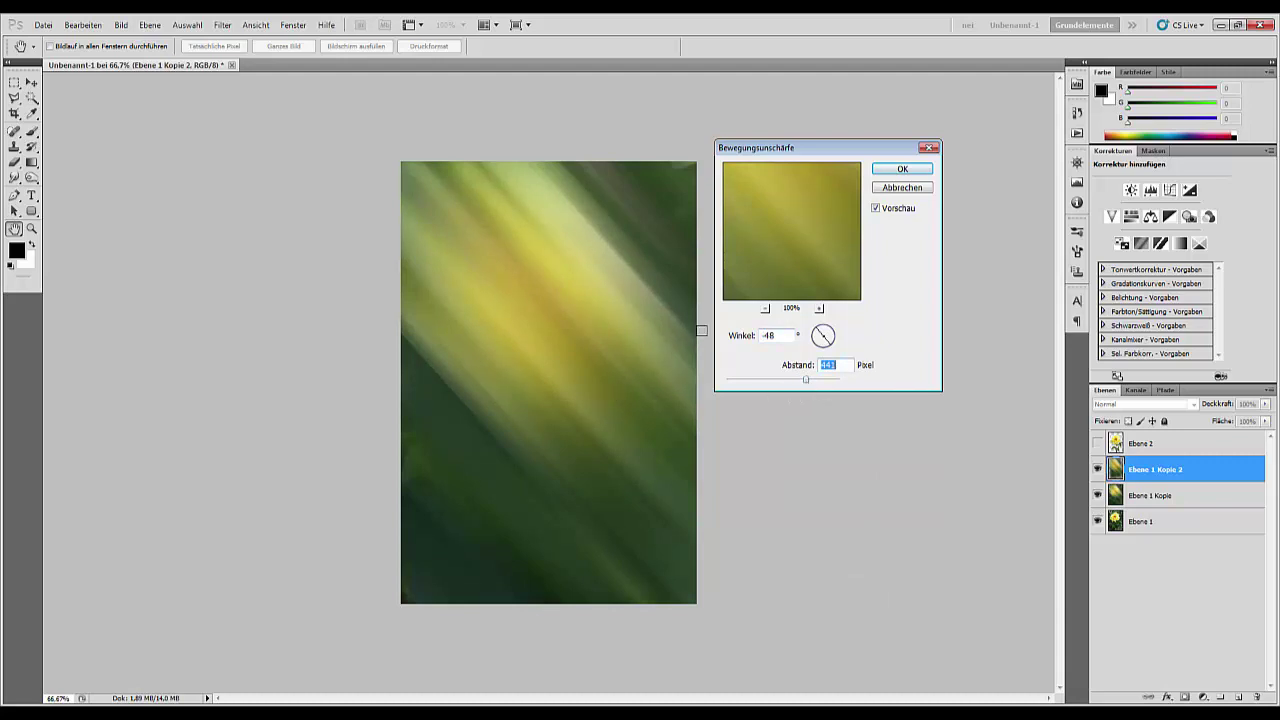
pyautogui.click(902, 169)
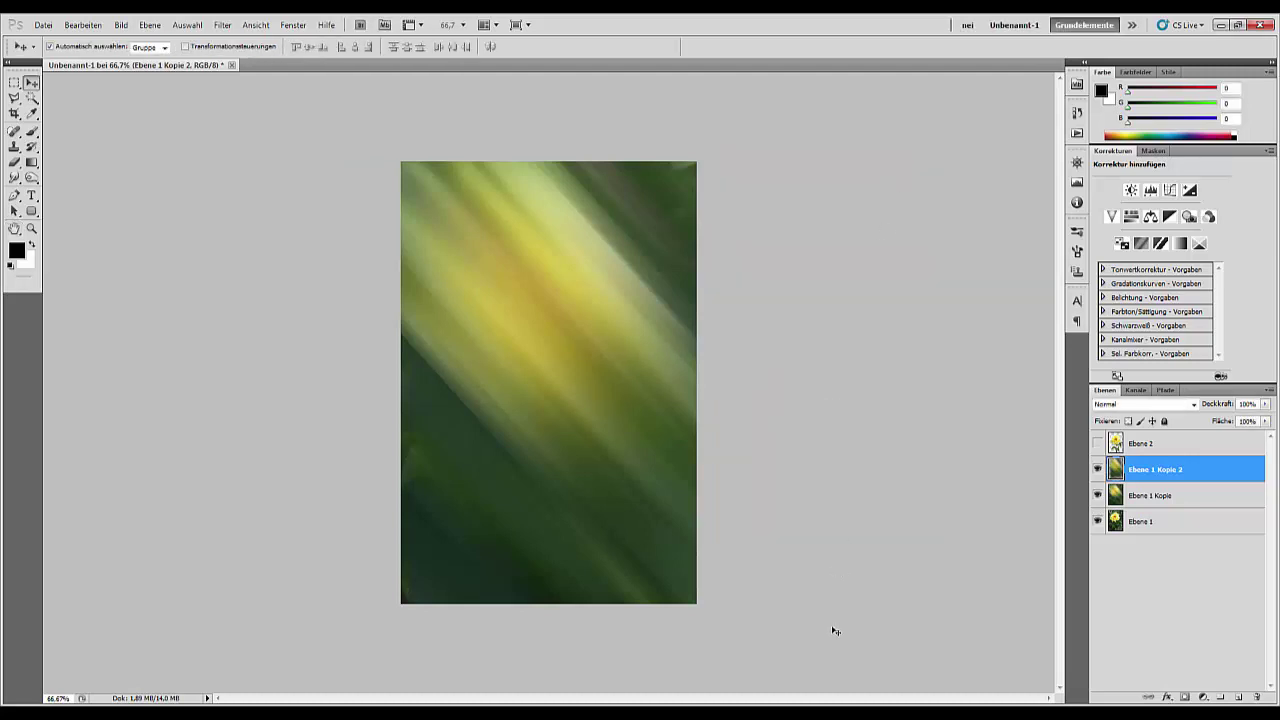
# - Scale the blurred copy up to about 118% and merge it down into Ebene 1 Kopie
pyautogui.hotkey('ctrl', 't')
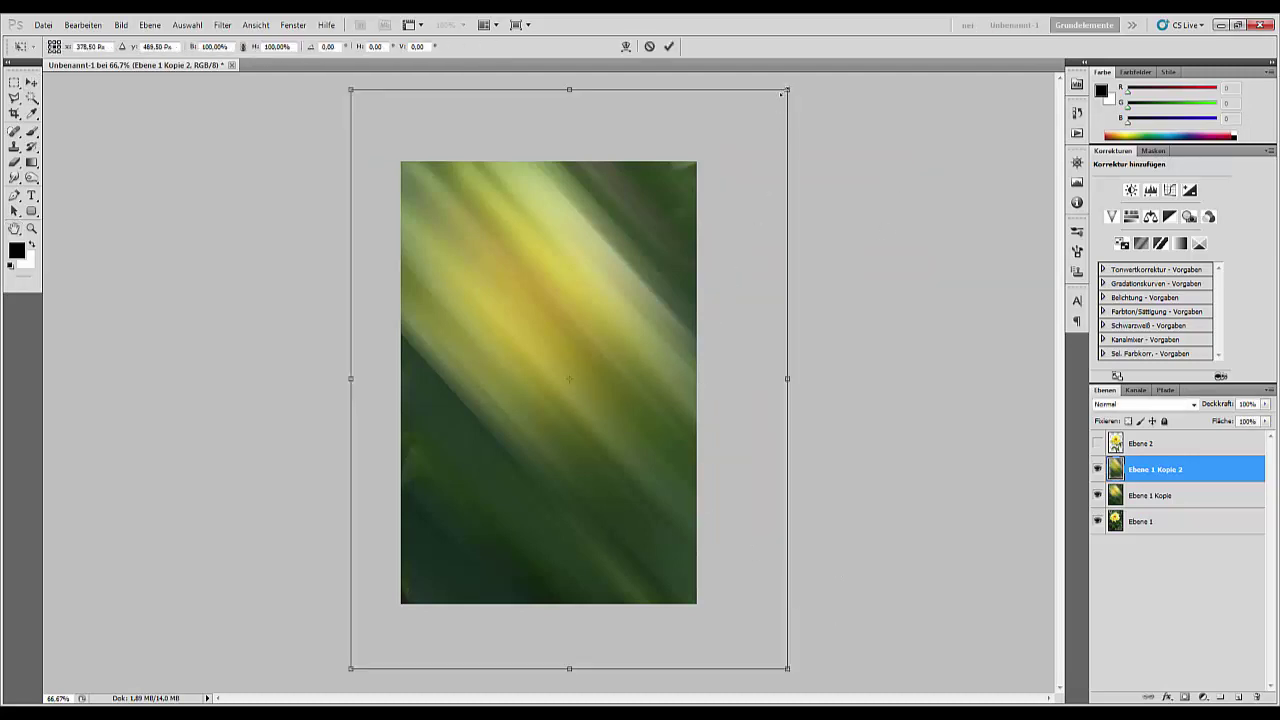
pyautogui.moveTo(783, 92); pyautogui.dragTo(824, 62)
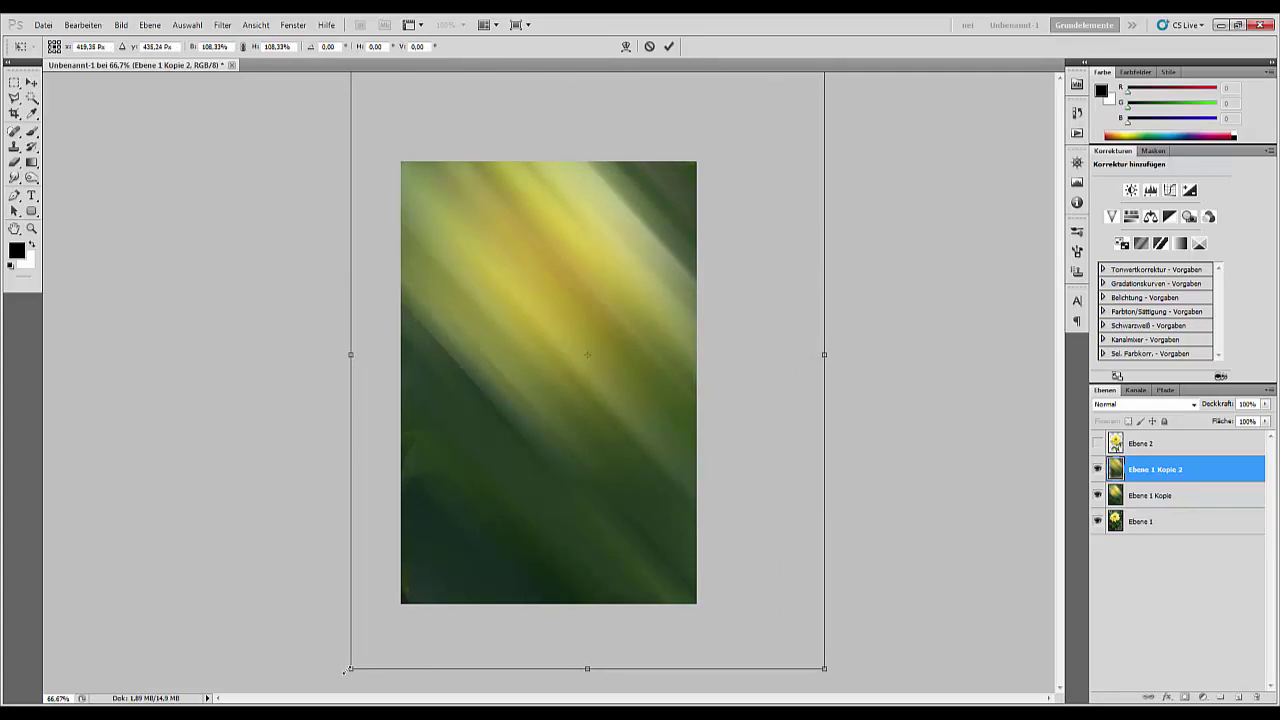
pyautogui.moveTo(349, 668); pyautogui.dragTo(273, 703)
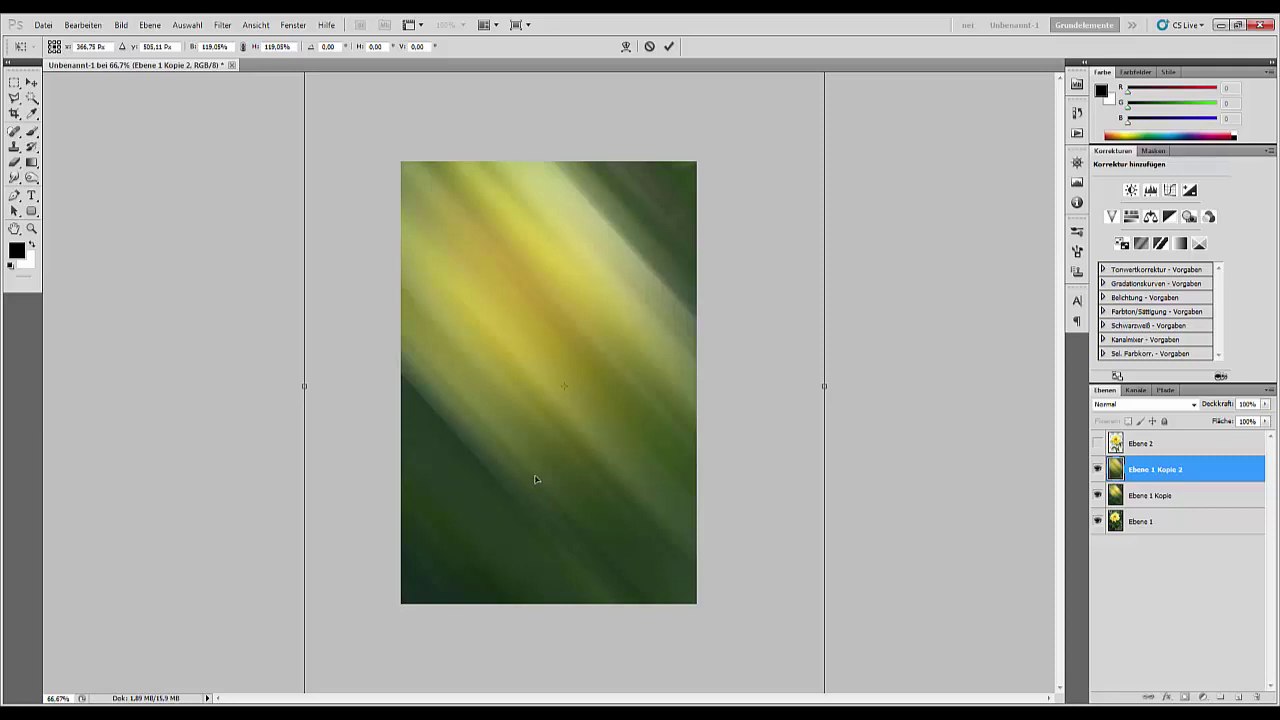
pyautogui.press('Return')
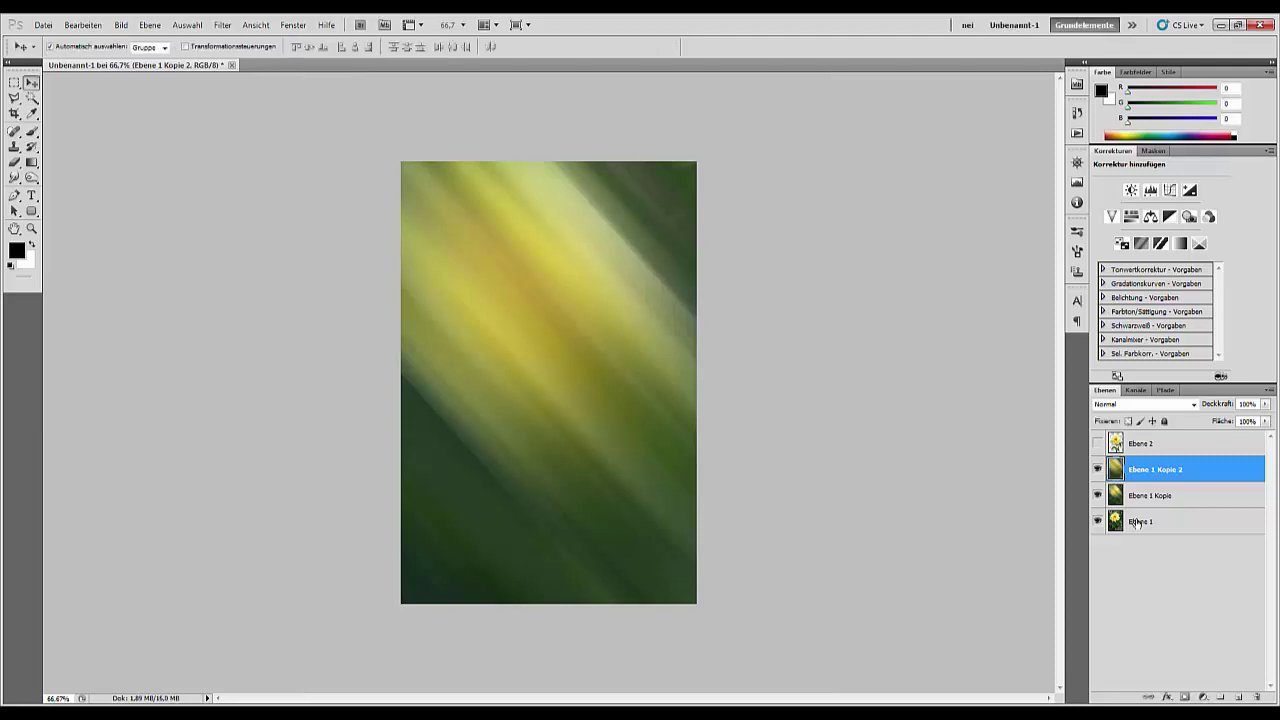
pyautogui.hotkey('ctrl', 'e')
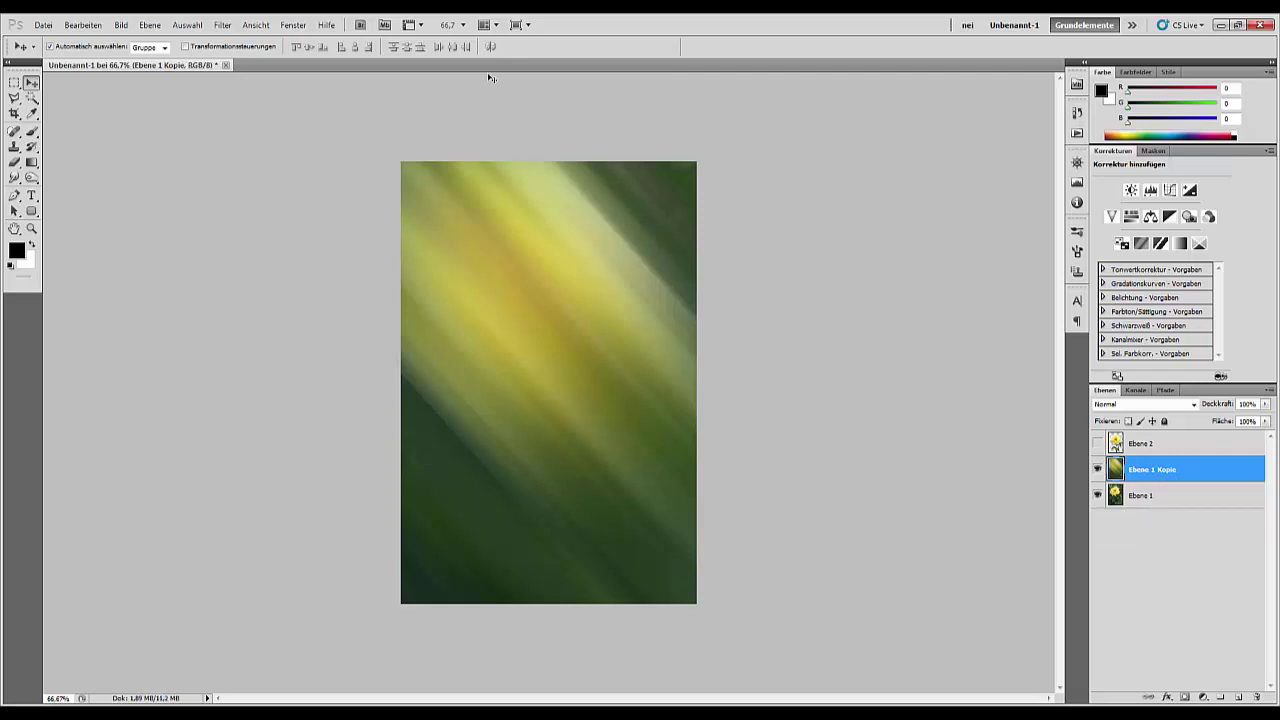
# - Apply the Sandstein texture (Mit Struktur versehen) to the blurred background at 100% scaling
pyautogui.click(221, 25)
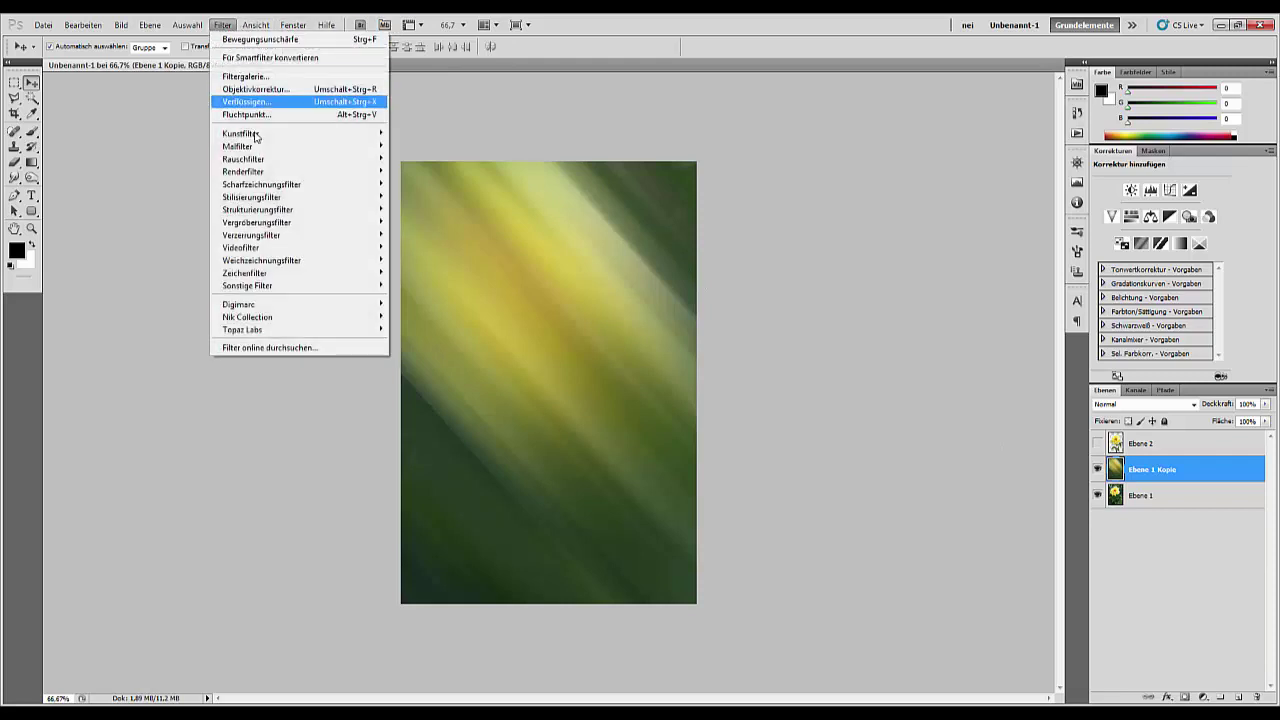
pyautogui.moveTo(257, 209)
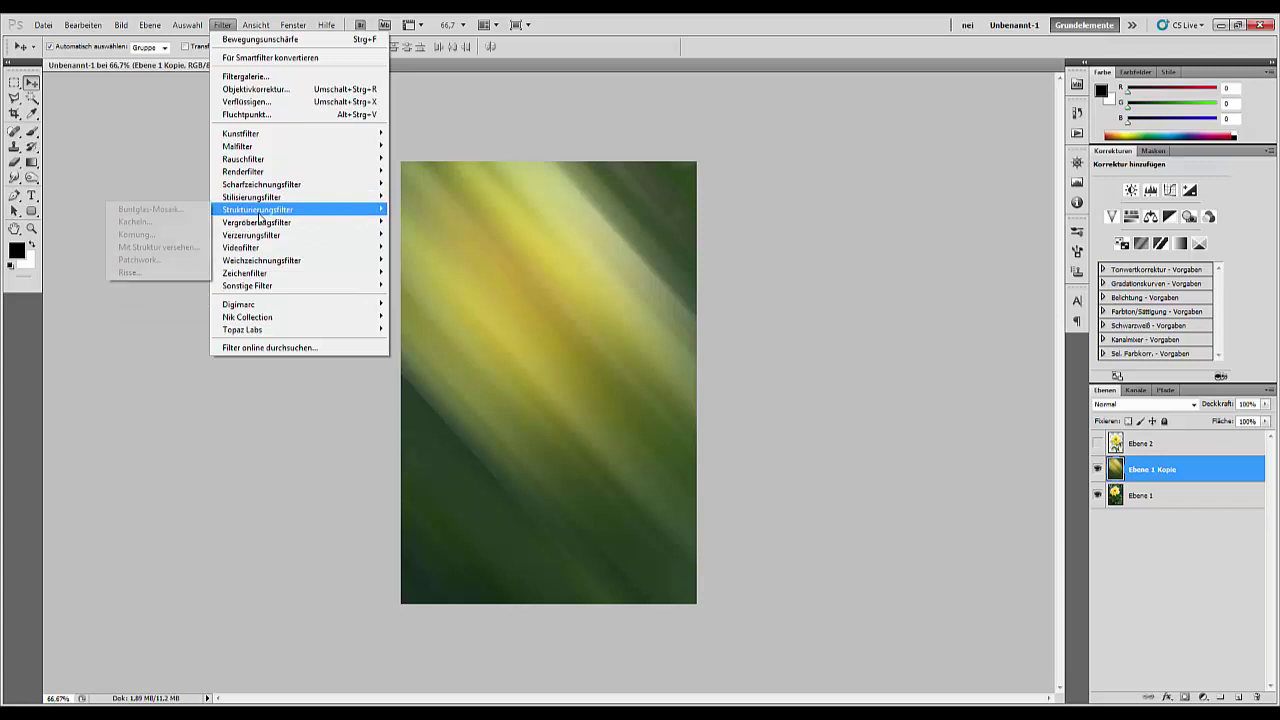
pyautogui.click(158, 248)
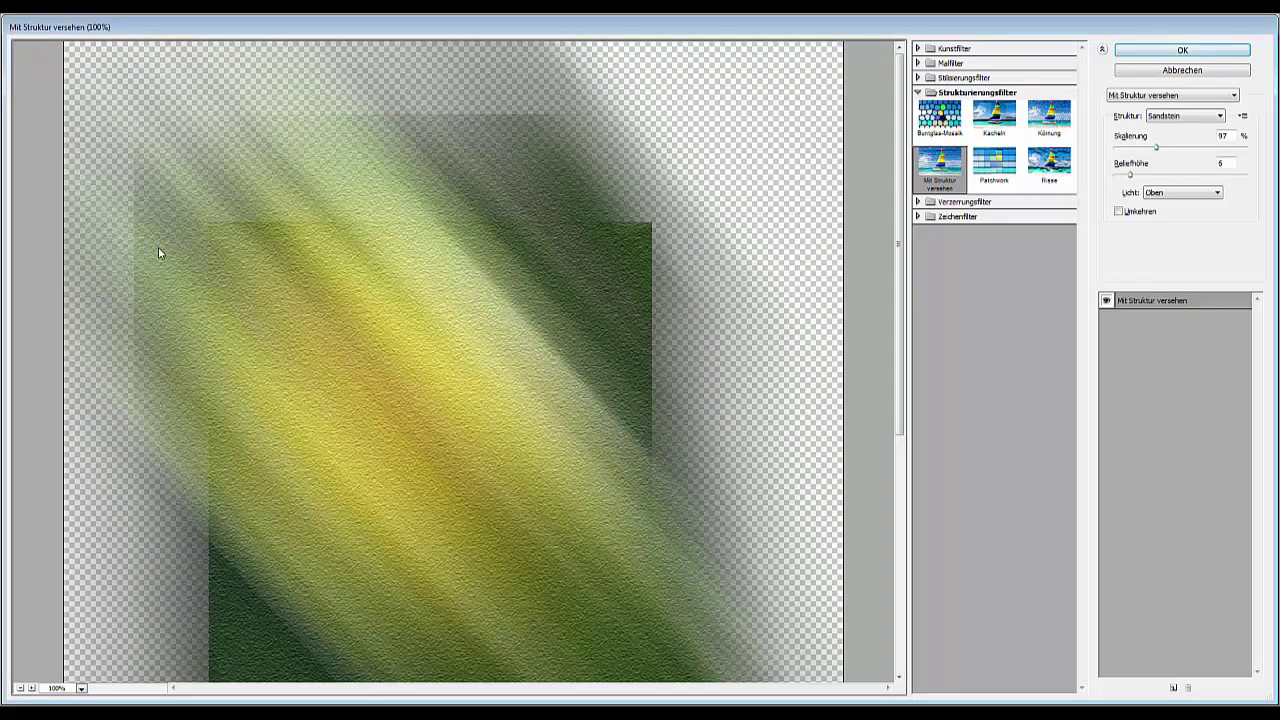
pyautogui.click(1158, 148)
pyautogui.moveTo(1157, 149); pyautogui.dragTo(1155, 152)
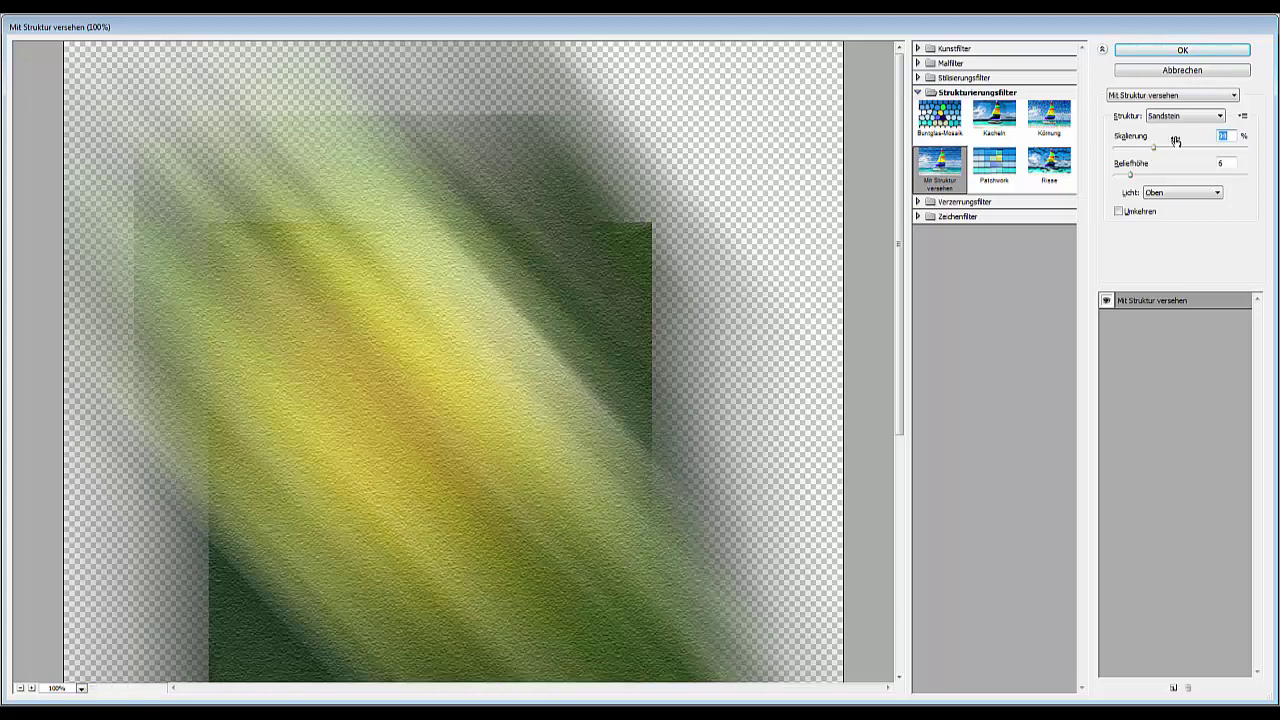
pyautogui.click(1195, 52)
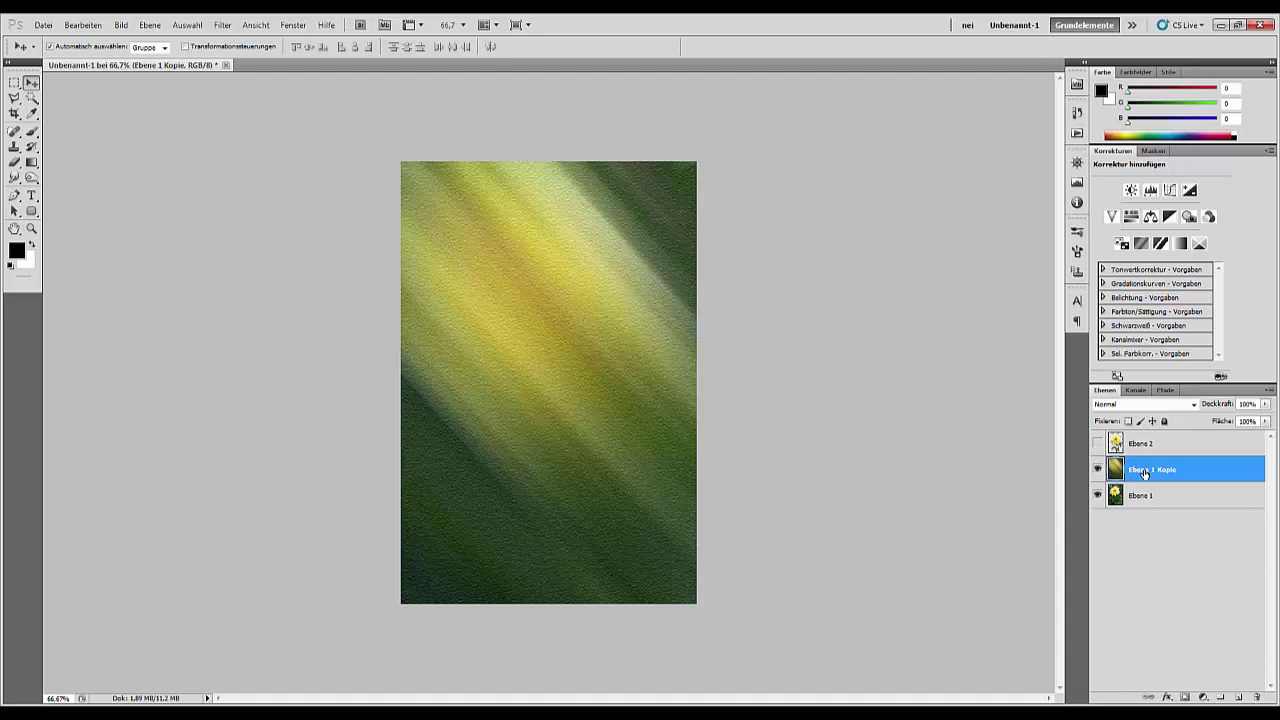
# - Smear the sandstone texture with another diagonal Bewegungsunschärfe at a much shorter distance
pyautogui.click(121, 25)
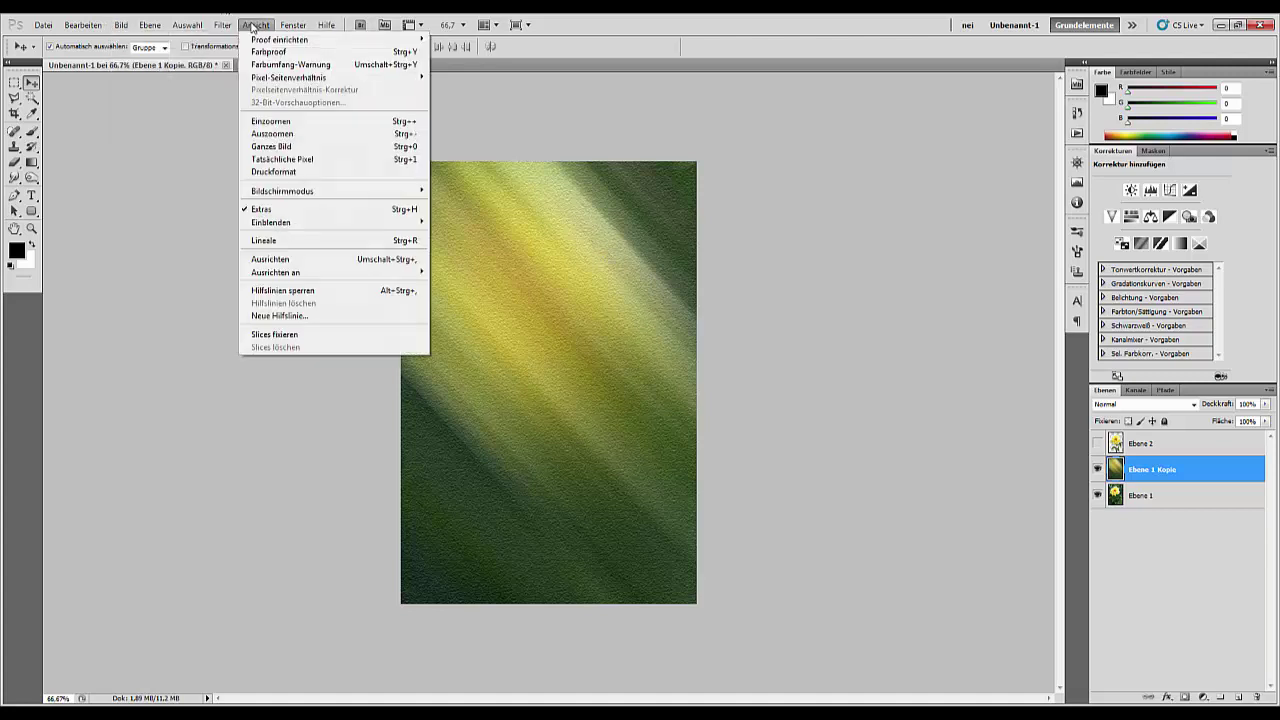
pyautogui.moveTo(222, 25)
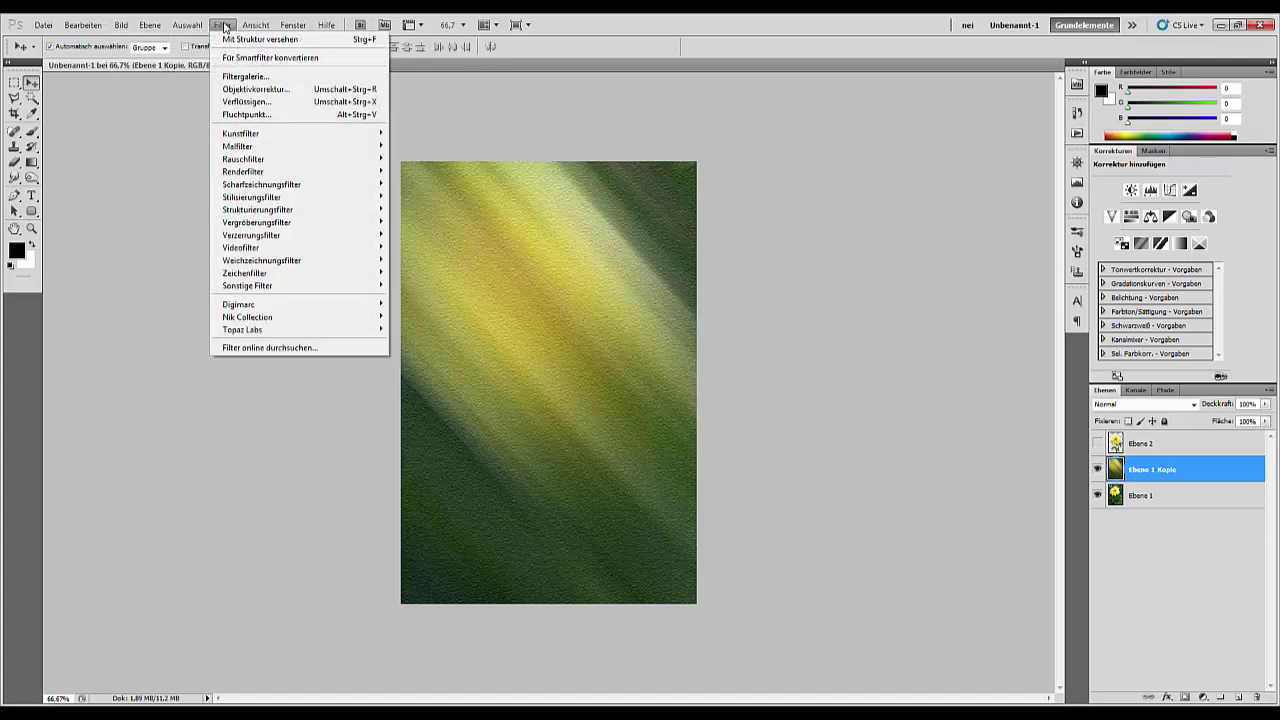
pyautogui.moveTo(262, 260)
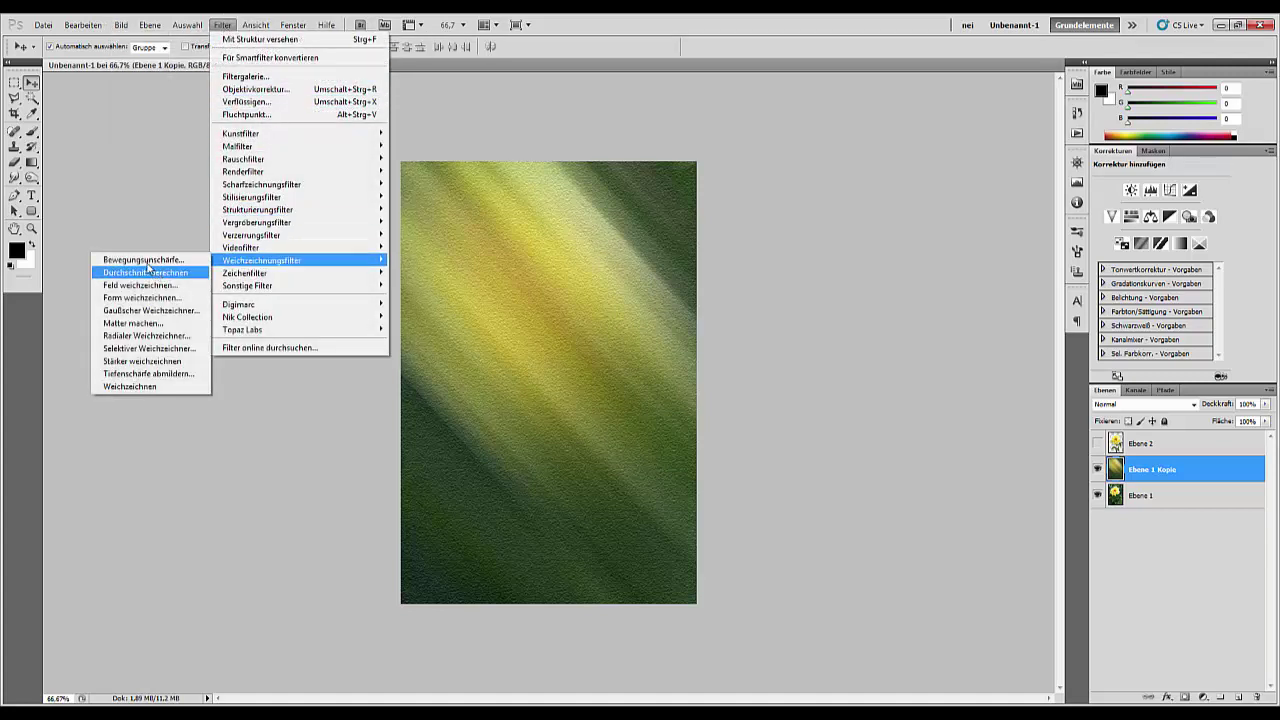
pyautogui.click(143, 259)
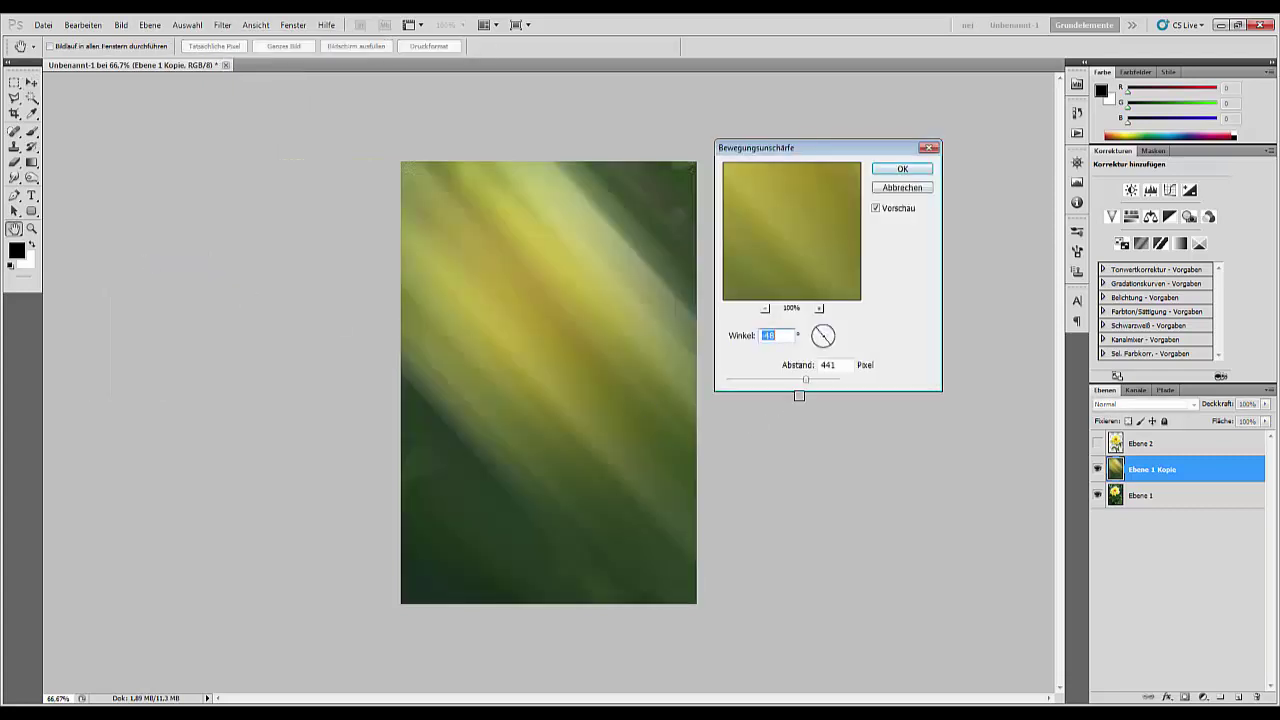
pyautogui.moveTo(806, 380); pyautogui.dragTo(780, 383)
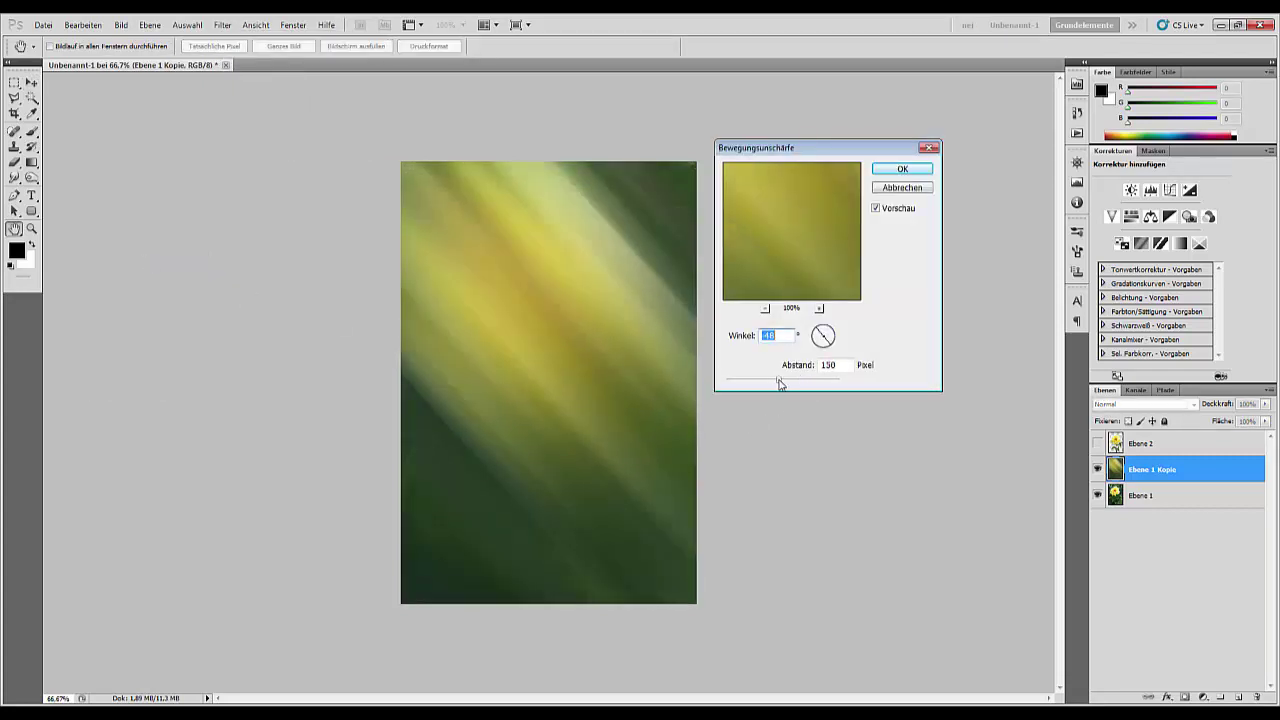
pyautogui.hotkey('ctrl', '+')
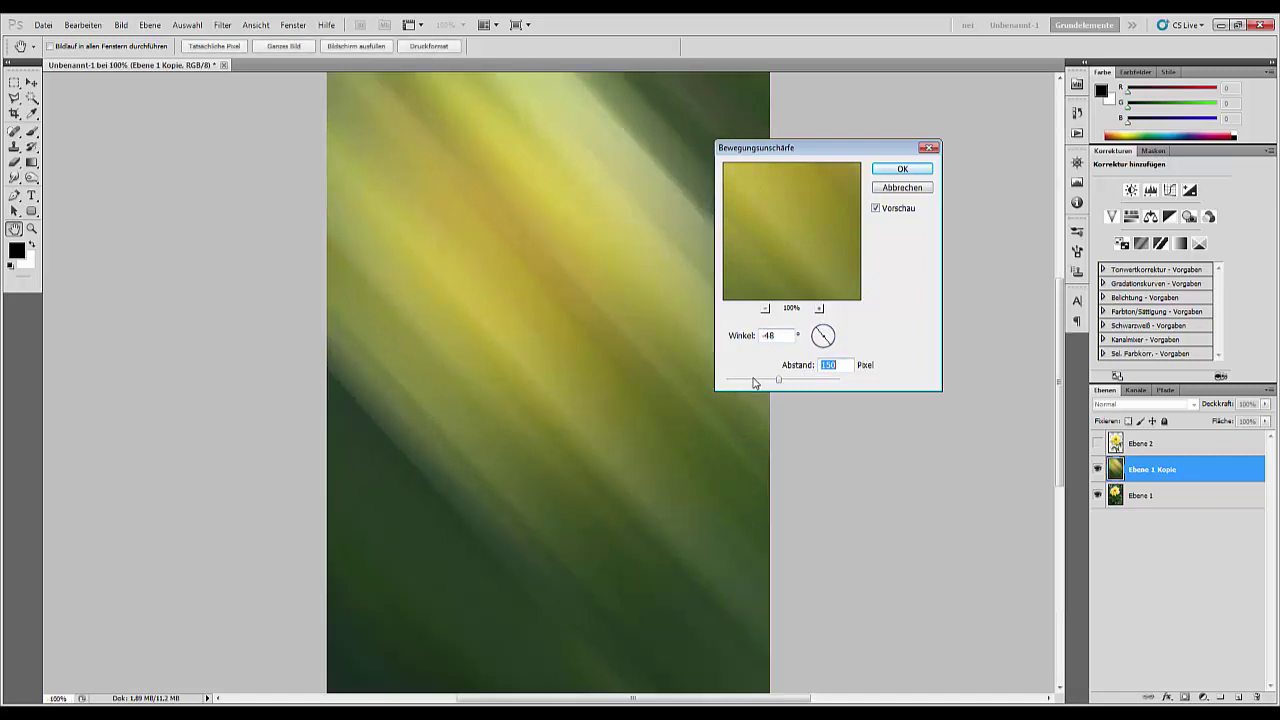
pyautogui.hotkey('ctrl', '+')
pyautogui.hotkey('ctrl', '+')
pyautogui.hotkey('ctrl', '-')
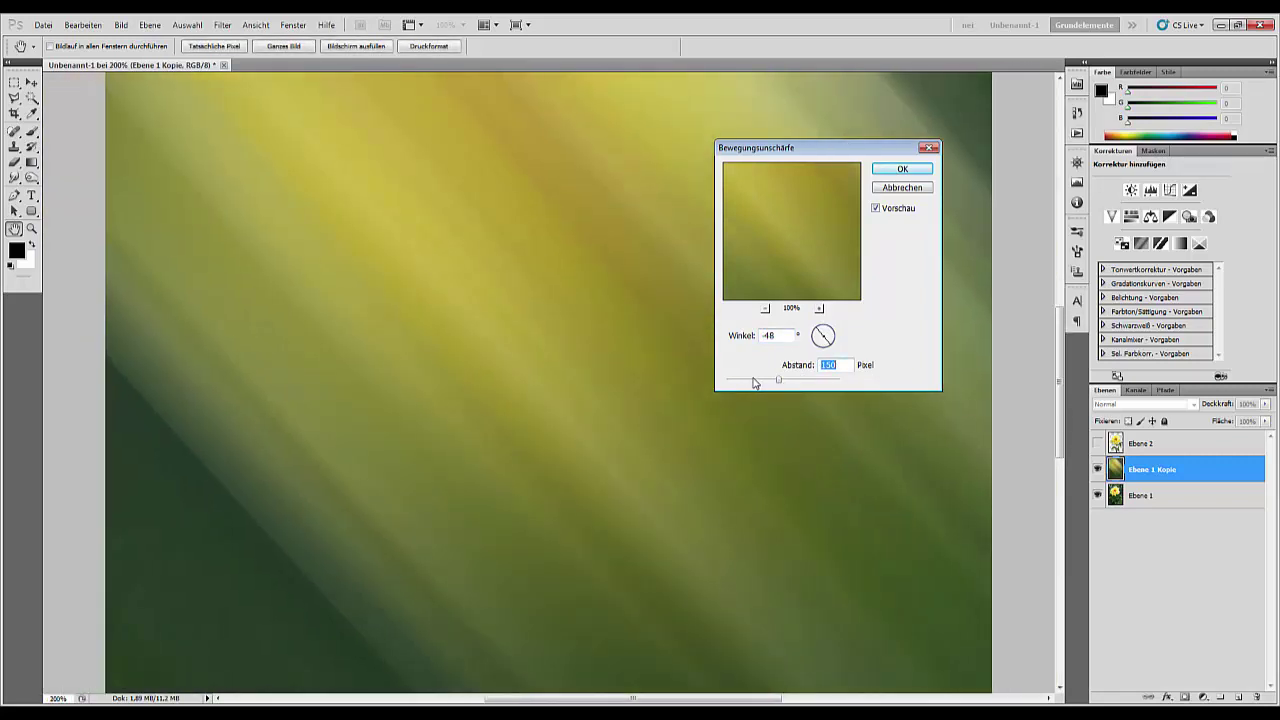
pyautogui.hotkey('ctrl', '-')
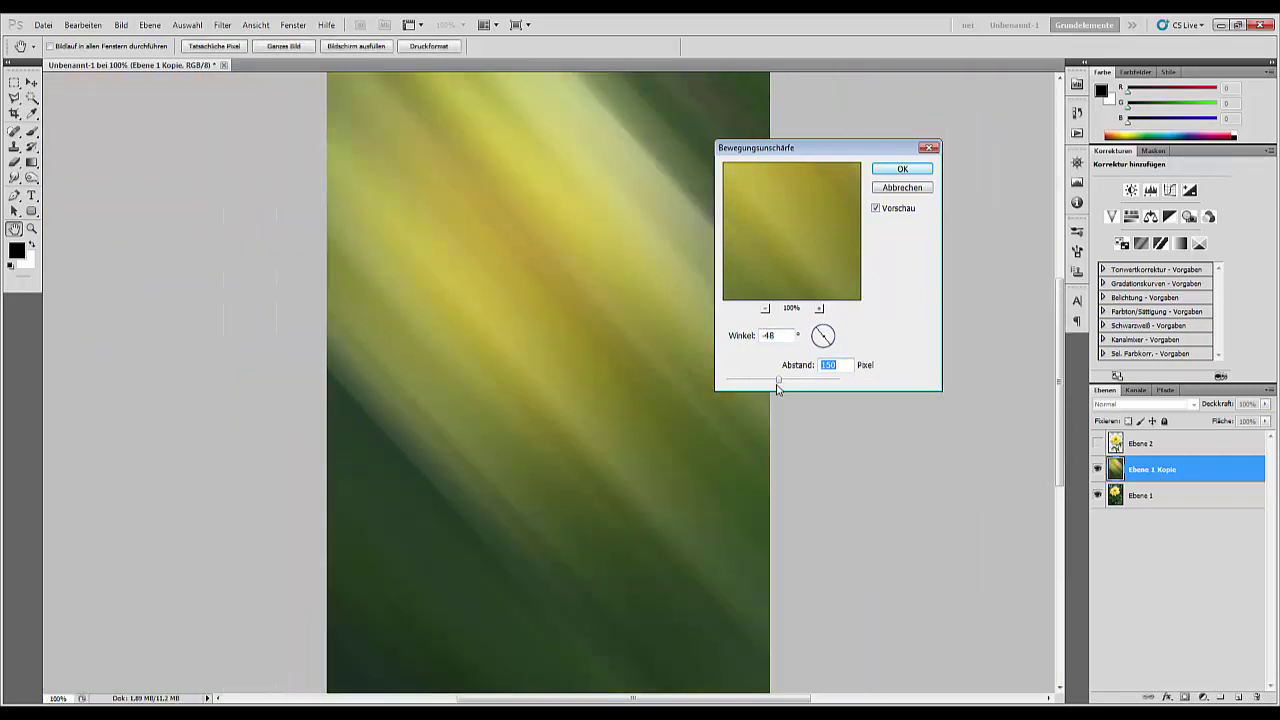
pyautogui.moveTo(778, 380)
pyautogui.mouseDown()
pyautogui.moveTo(744, 388)
pyautogui.moveTo(773, 389)
pyautogui.mouseUp()
pyautogui.click(902, 169)
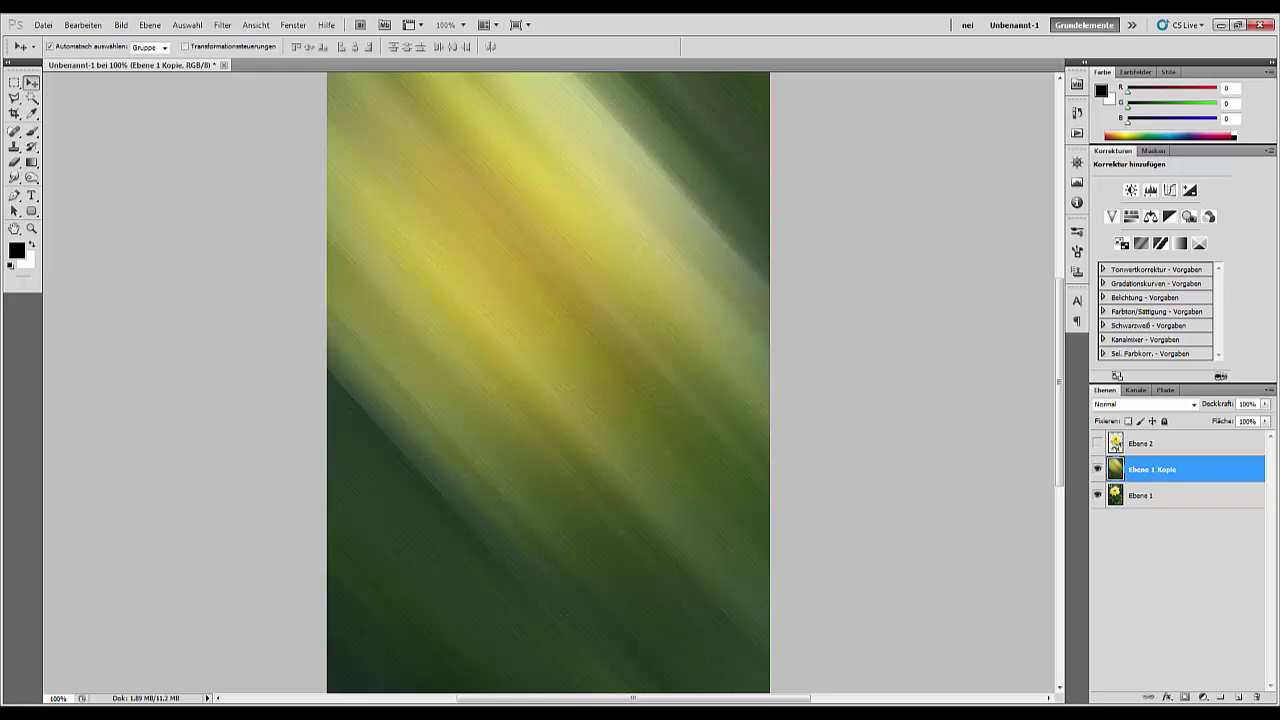
pyautogui.hotkey('ctrl', '-')
pyautogui.hotkey('ctrl', '-')
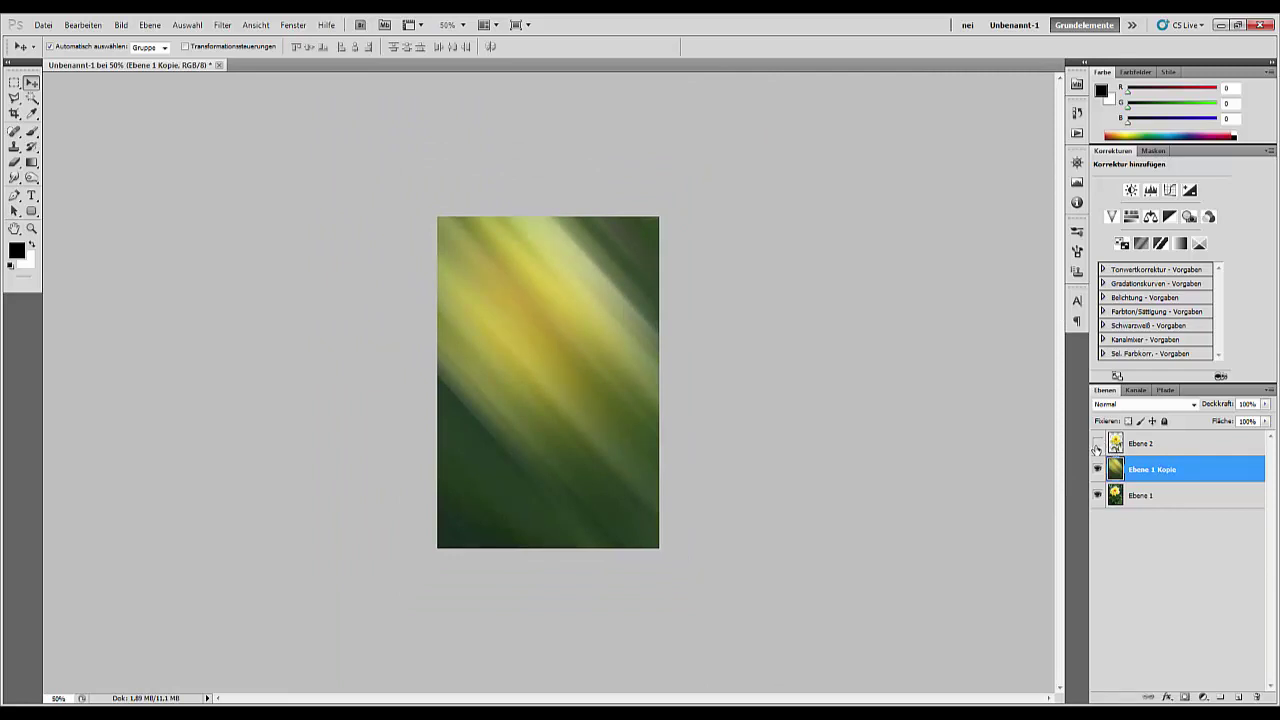
# - Make the rose layer Ebene 2 visible, view at 100%, and duplicate Ebene 2
pyautogui.click(1097, 443)
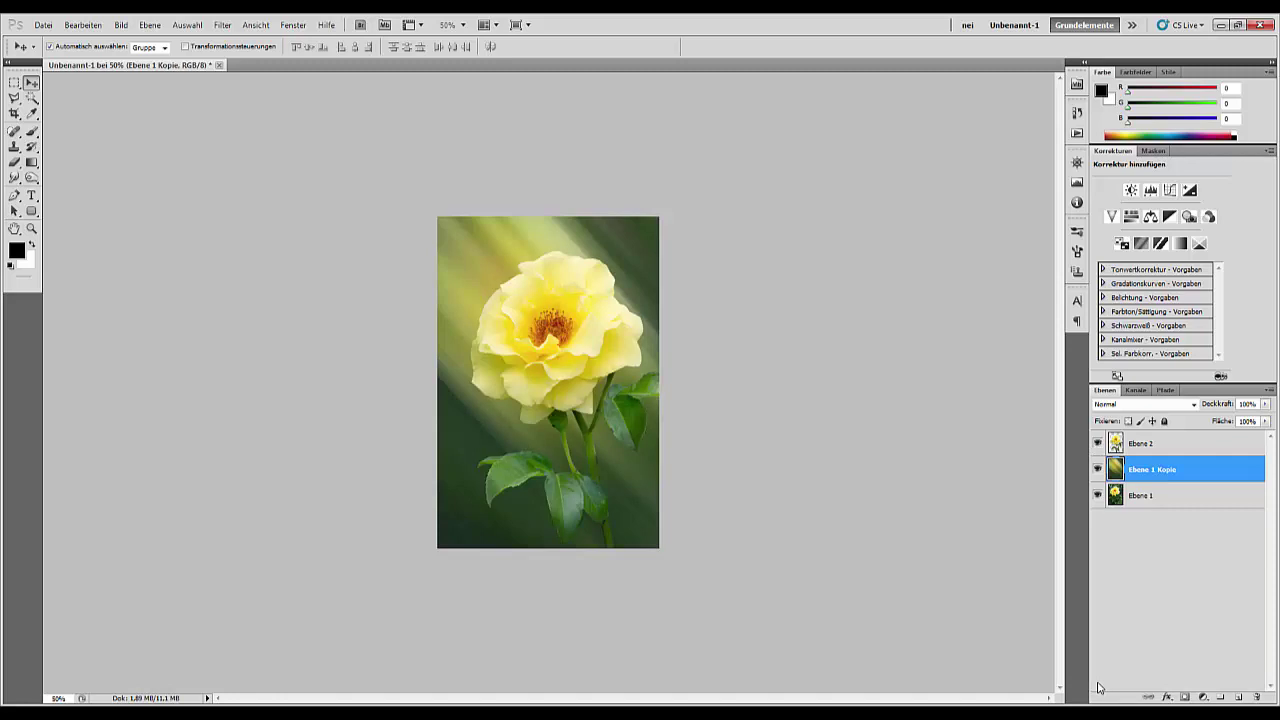
pyautogui.hotkey('ctrl', '1')
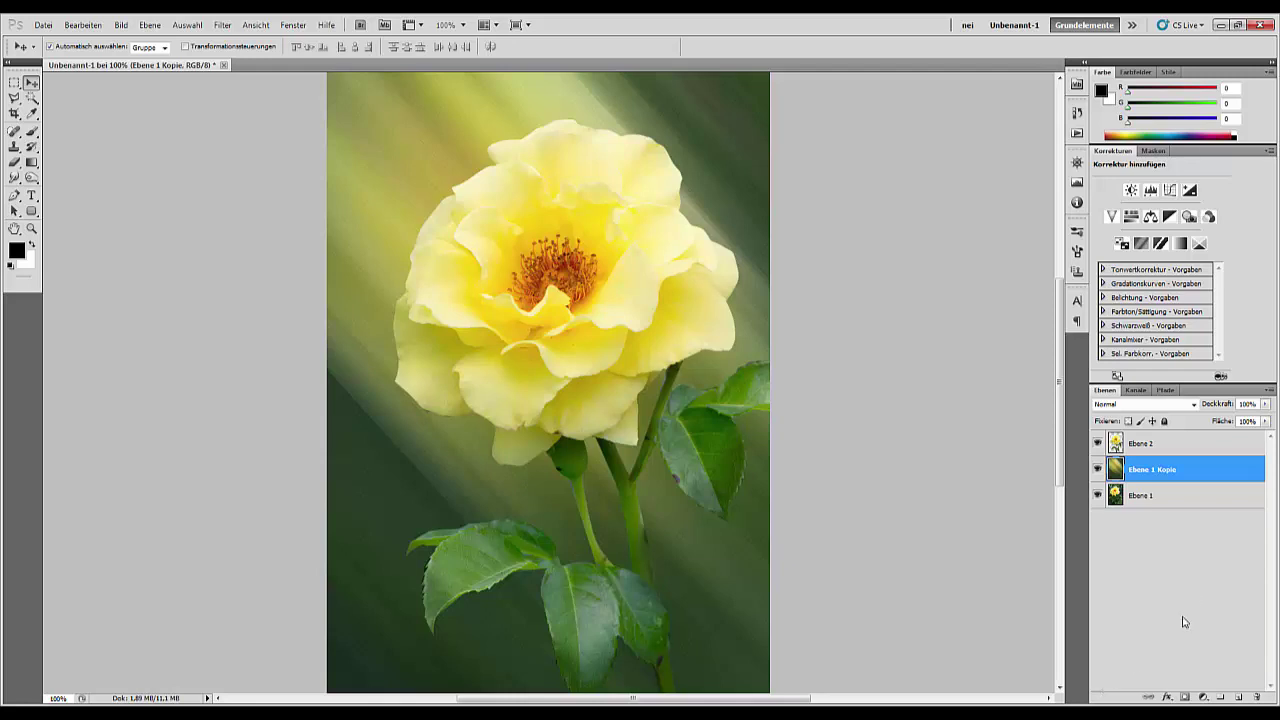
pyautogui.moveTo(1172, 450); pyautogui.dragTo(1239, 699)
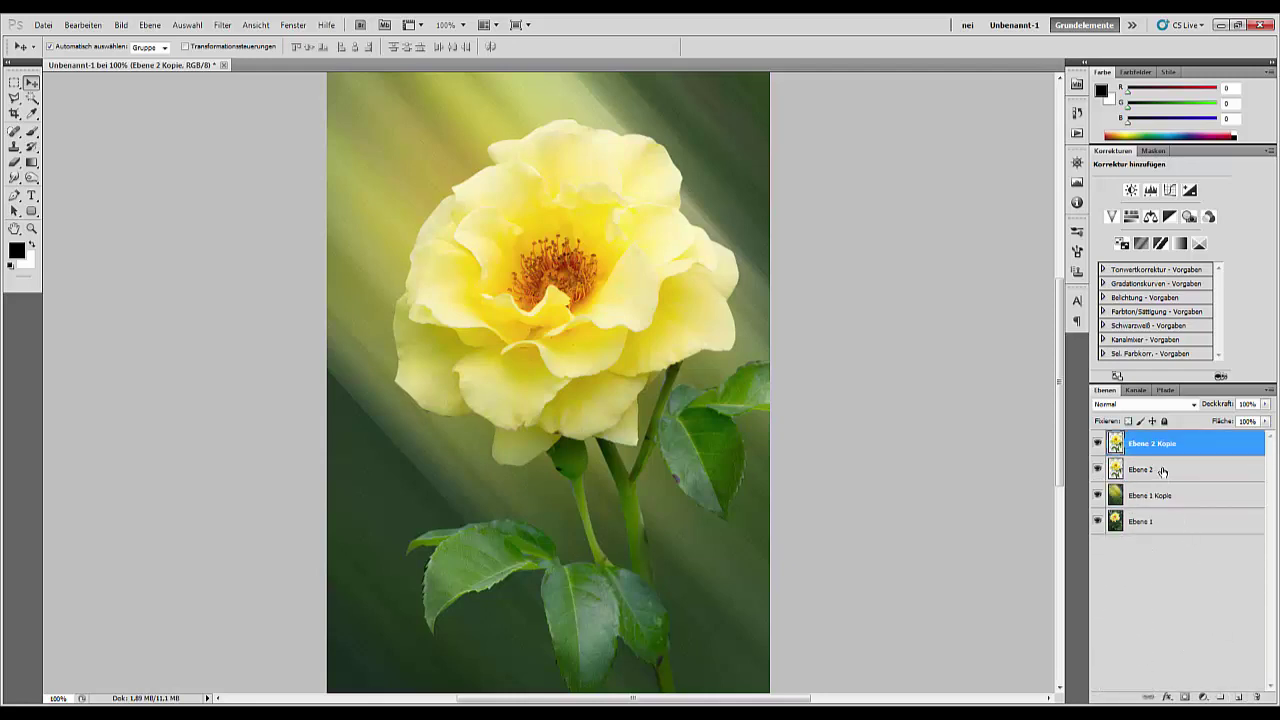
# - Move Ebene 2 Kopie below Ebene 1 Kopie and add a Tonwertkorrektur layer above Ebene 2
pyautogui.click(1162, 471)
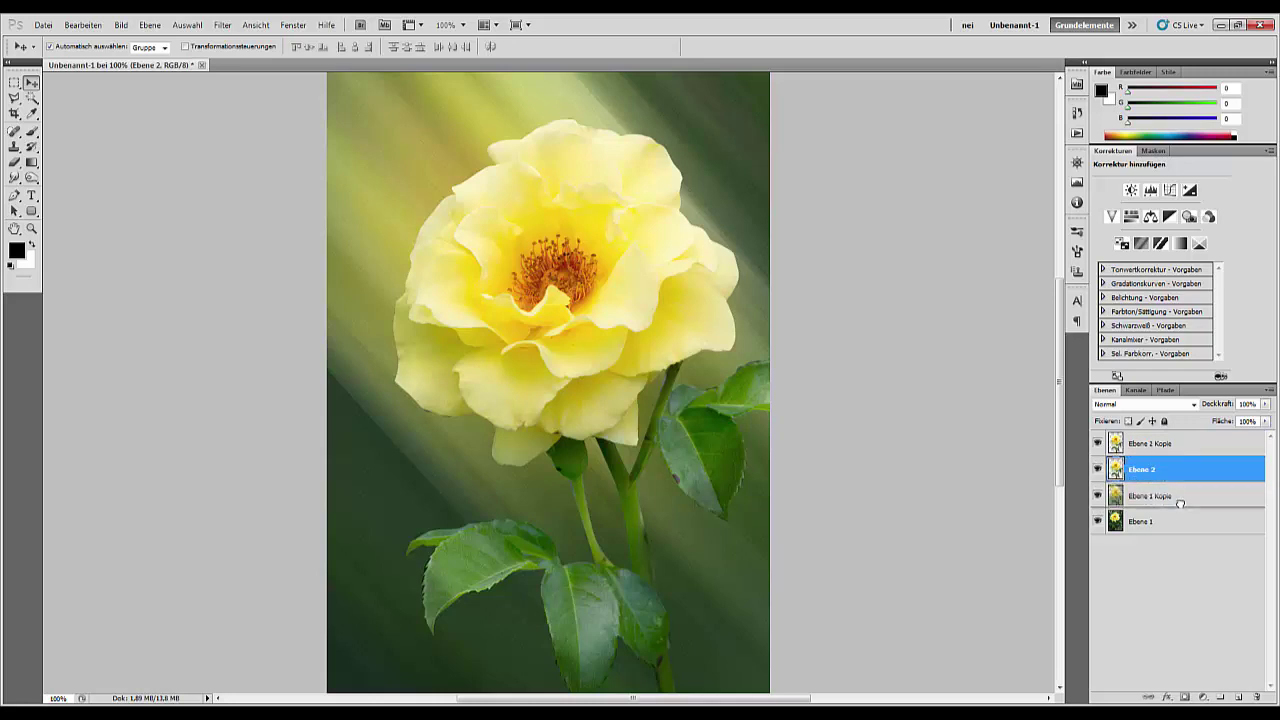
pyautogui.moveTo(1165, 452); pyautogui.dragTo(1178, 505)
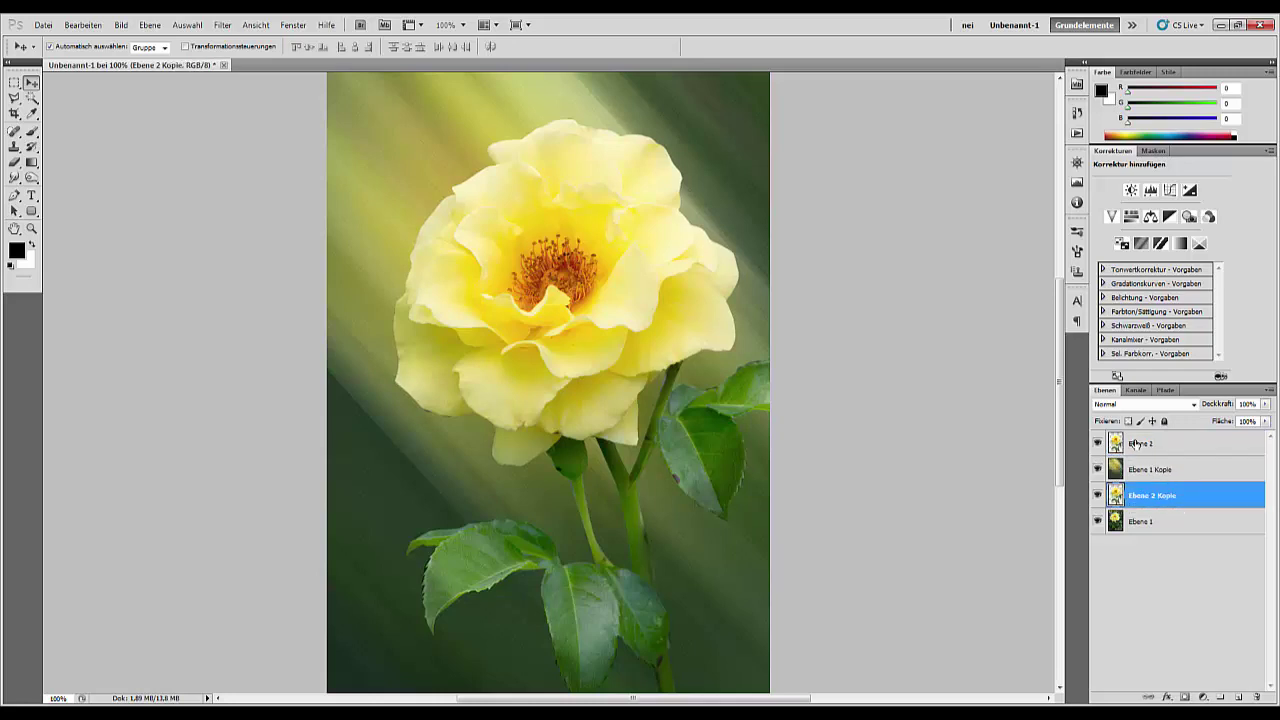
pyautogui.click(1146, 446)
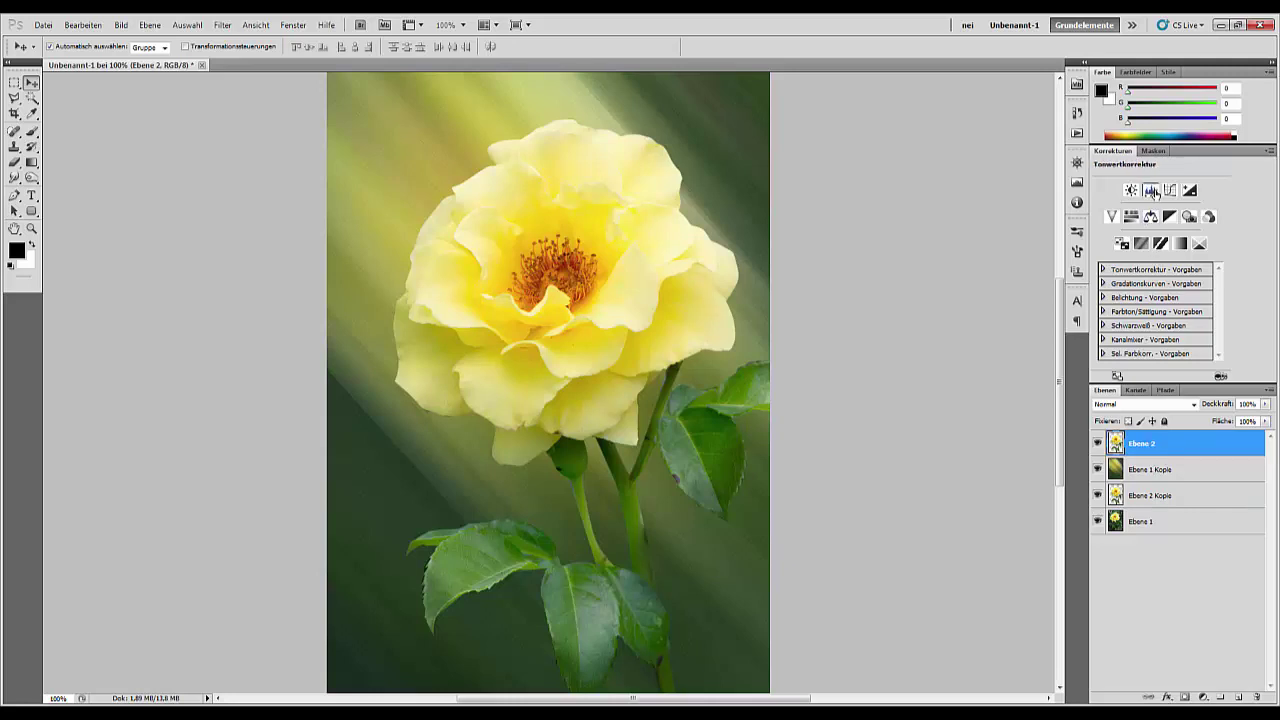
pyautogui.click(1150, 190)
pyautogui.moveTo(1225, 263); pyautogui.dragTo(1230, 266)
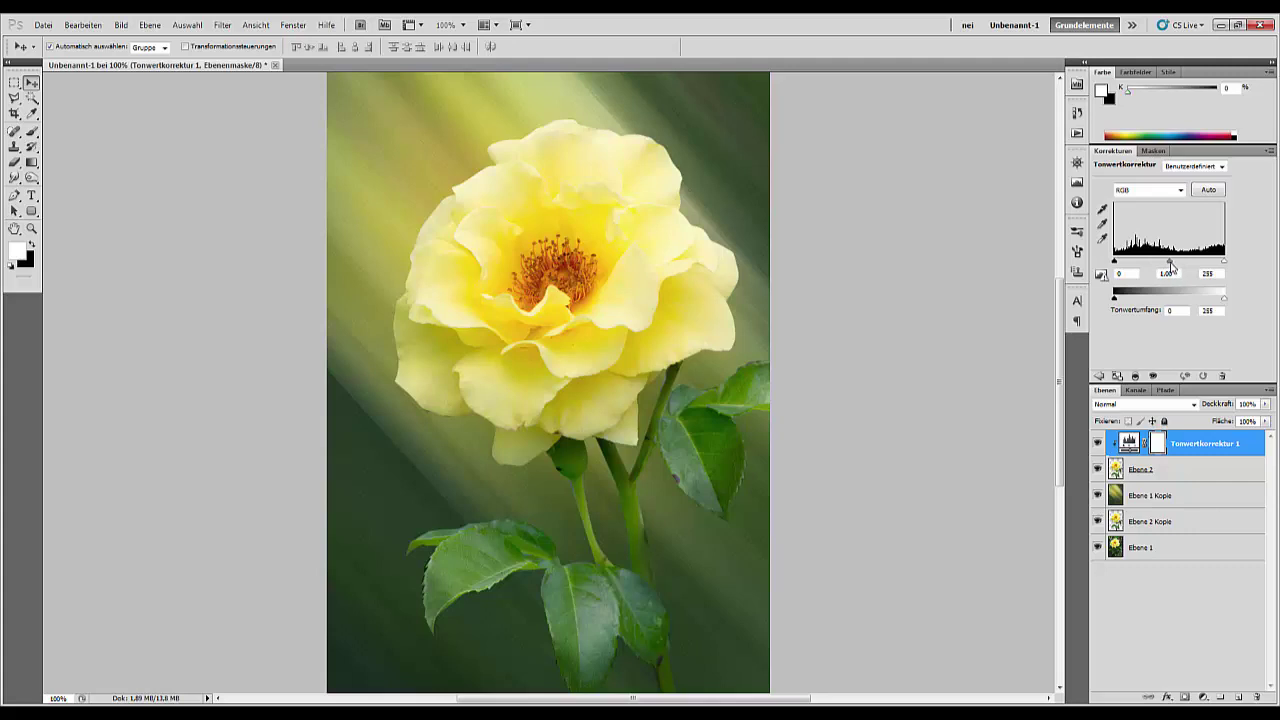
# - Set the Levels midtones to 0.75 and merge Tonwertkorrektur 1 into Ebene 2
pyautogui.moveTo(1172, 265); pyautogui.dragTo(1181, 267)
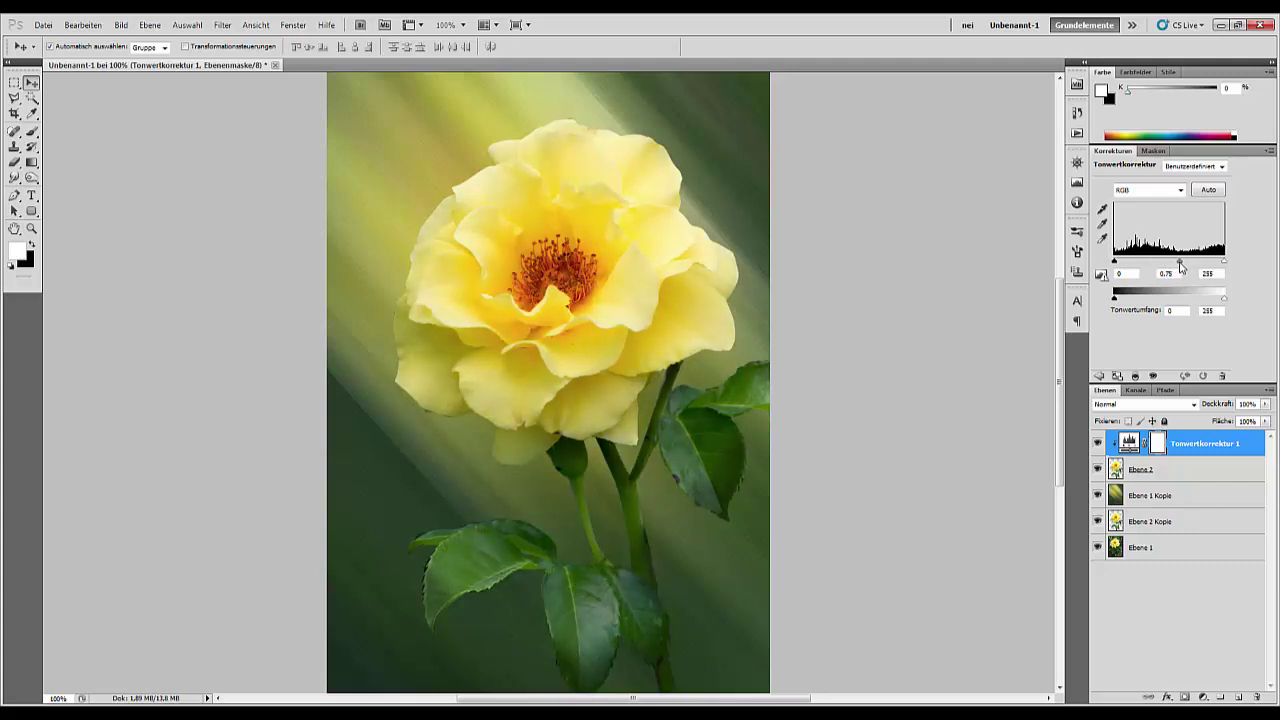
pyautogui.click(1196, 446)
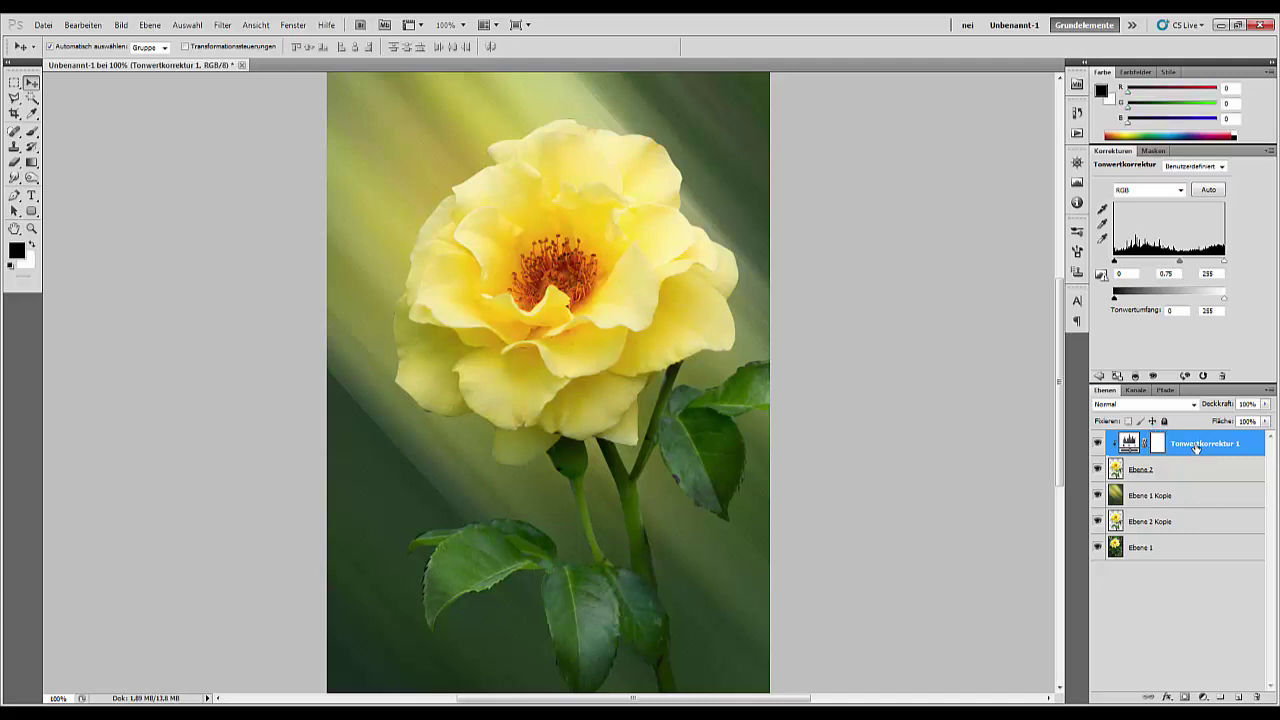
pyautogui.hotkey('ctrl', 'e')
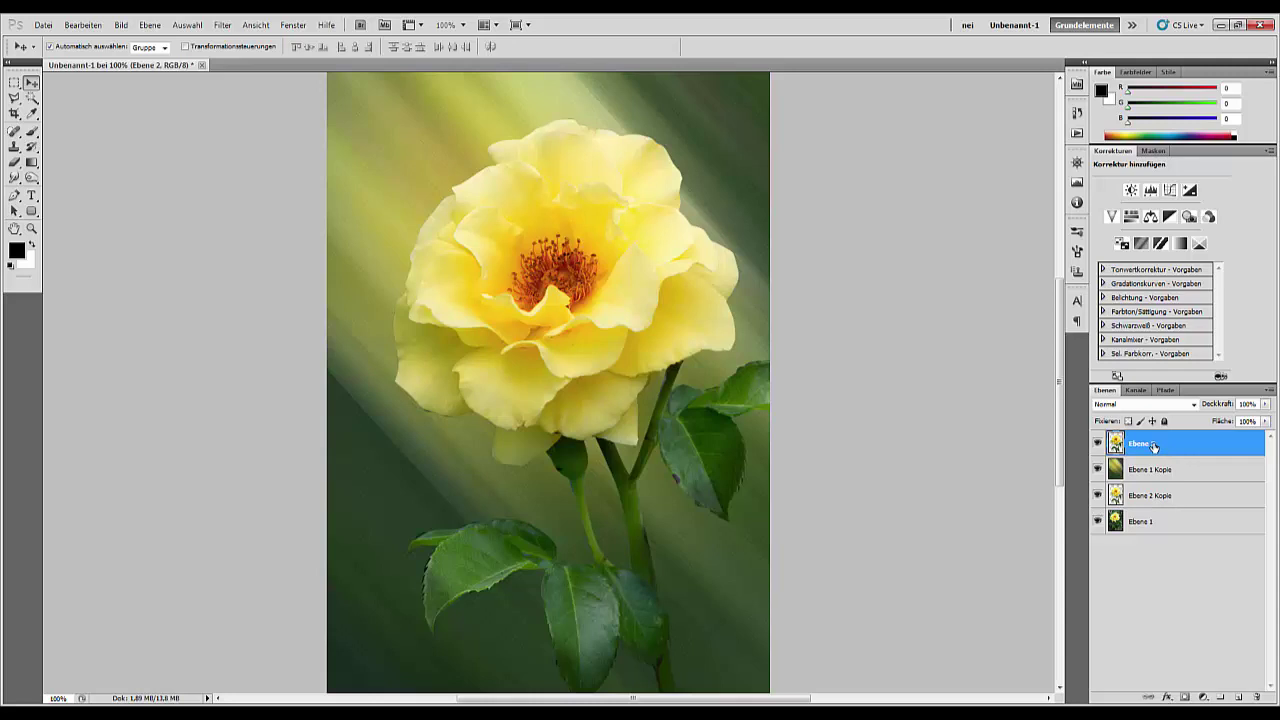
# - Add very faint uniform monochromatic noise (Rauschen hinzufügen) to the rose on Ebene 2
pyautogui.click(222, 25)
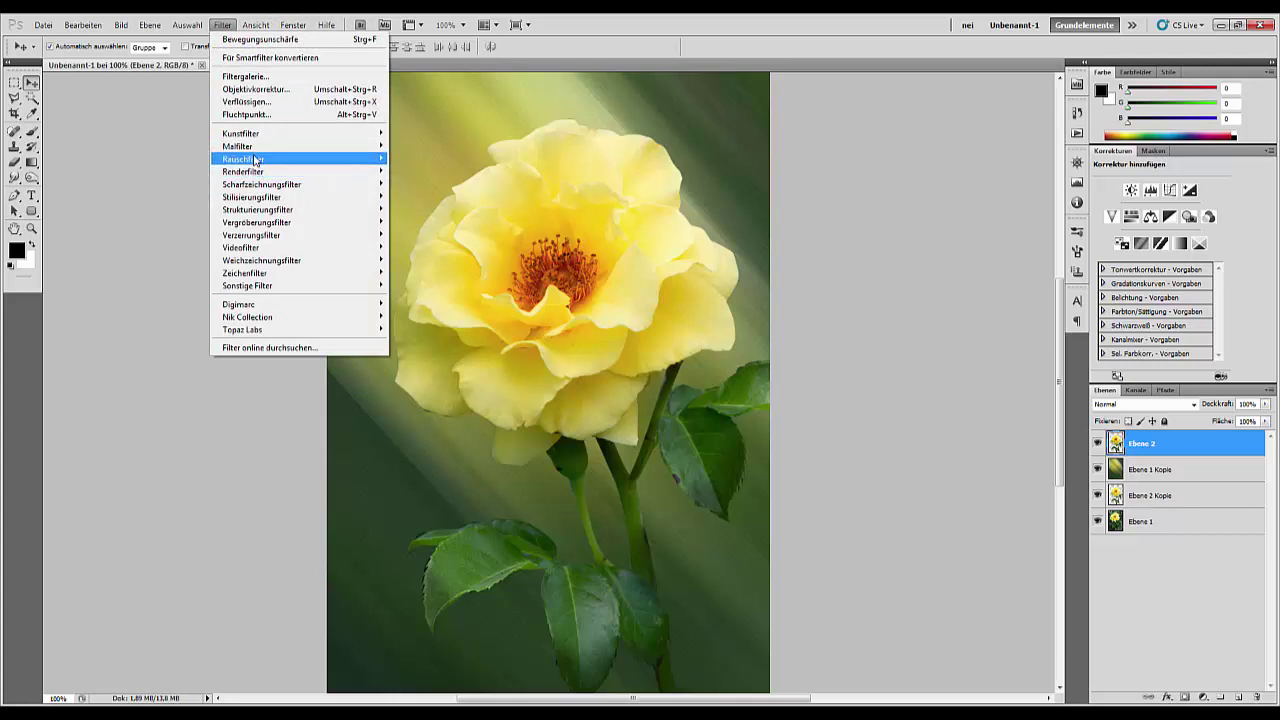
pyautogui.moveTo(243, 159)
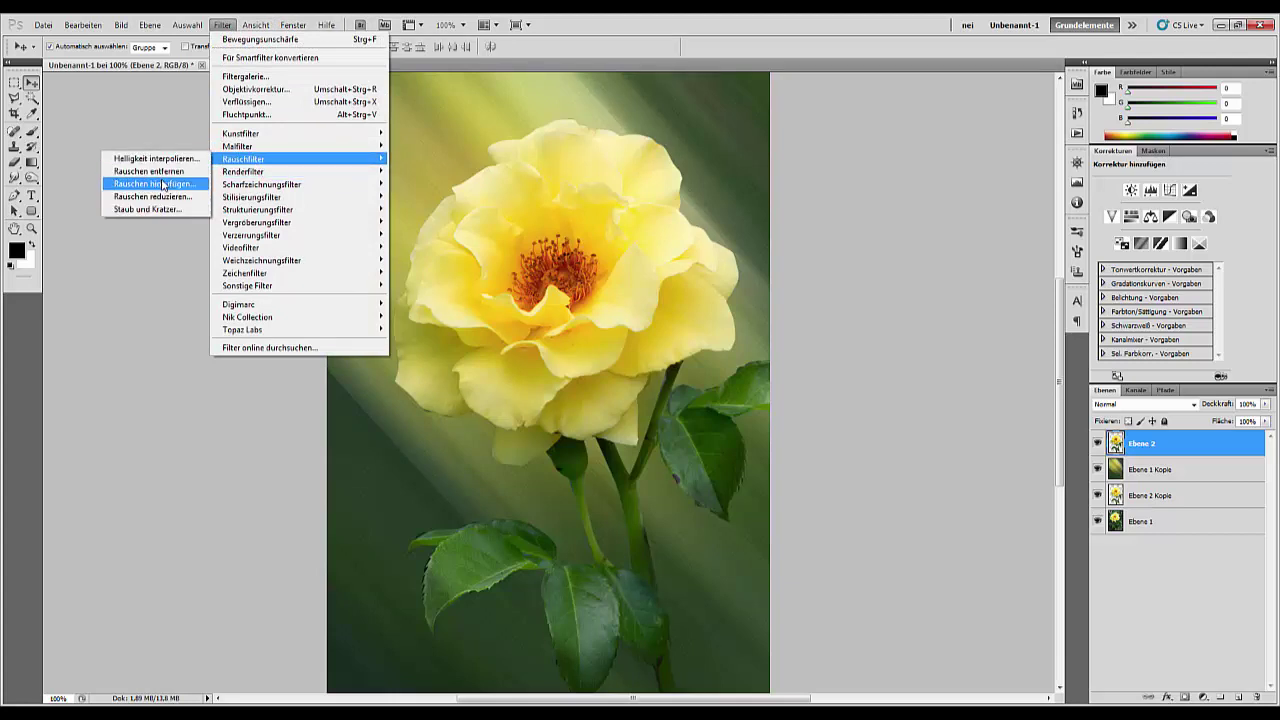
pyautogui.click(163, 185)
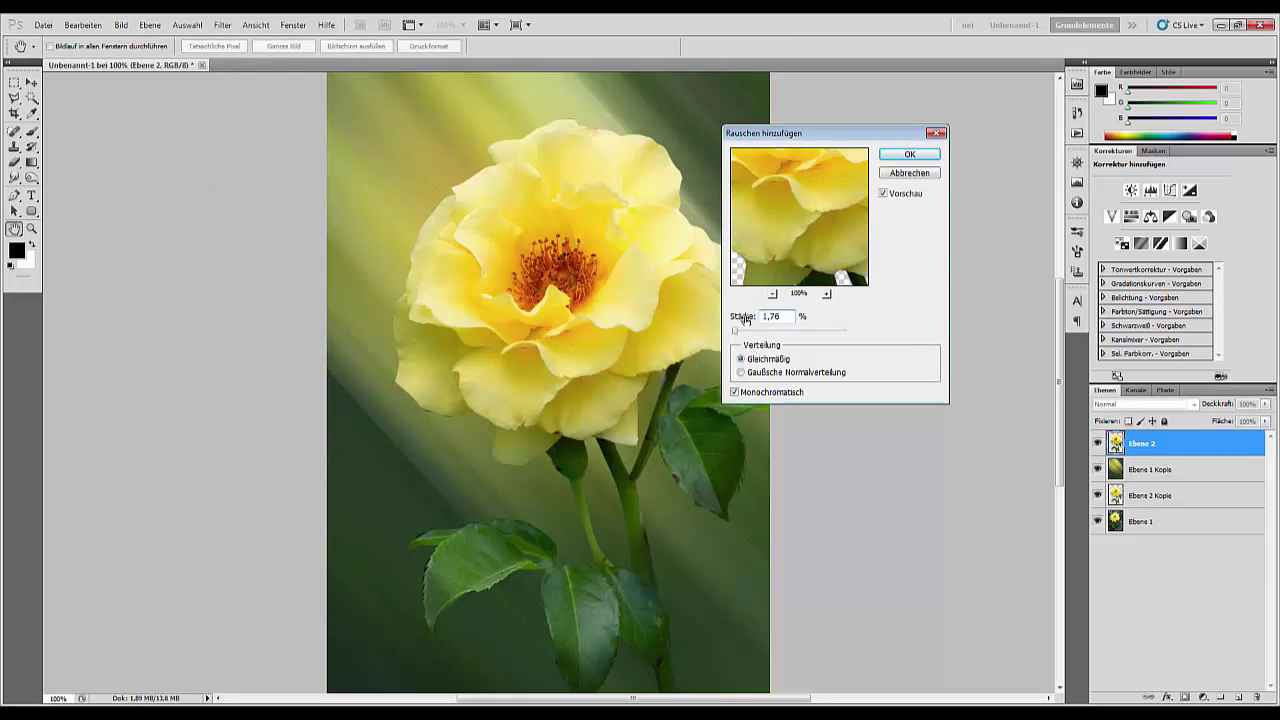
pyautogui.moveTo(748, 316); pyautogui.dragTo(765, 317)
pyautogui.moveTo(736, 333); pyautogui.dragTo(743, 335)
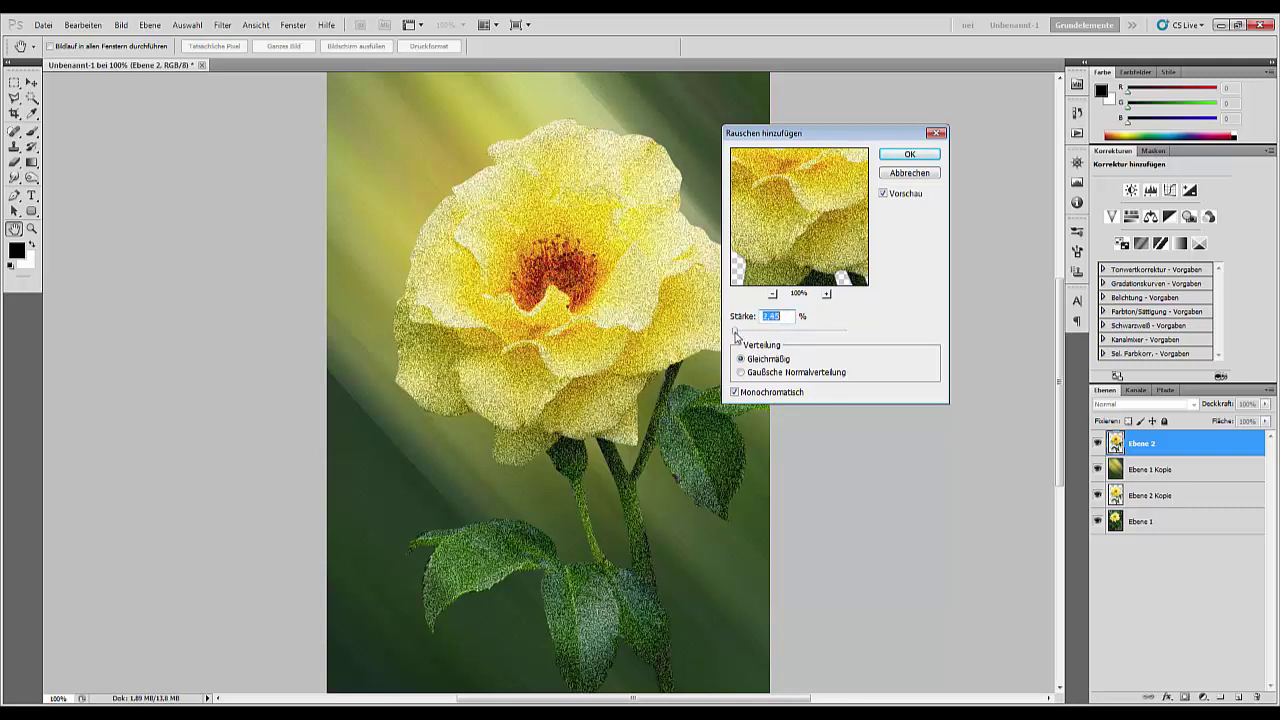
pyautogui.moveTo(735, 336); pyautogui.dragTo(737, 337)
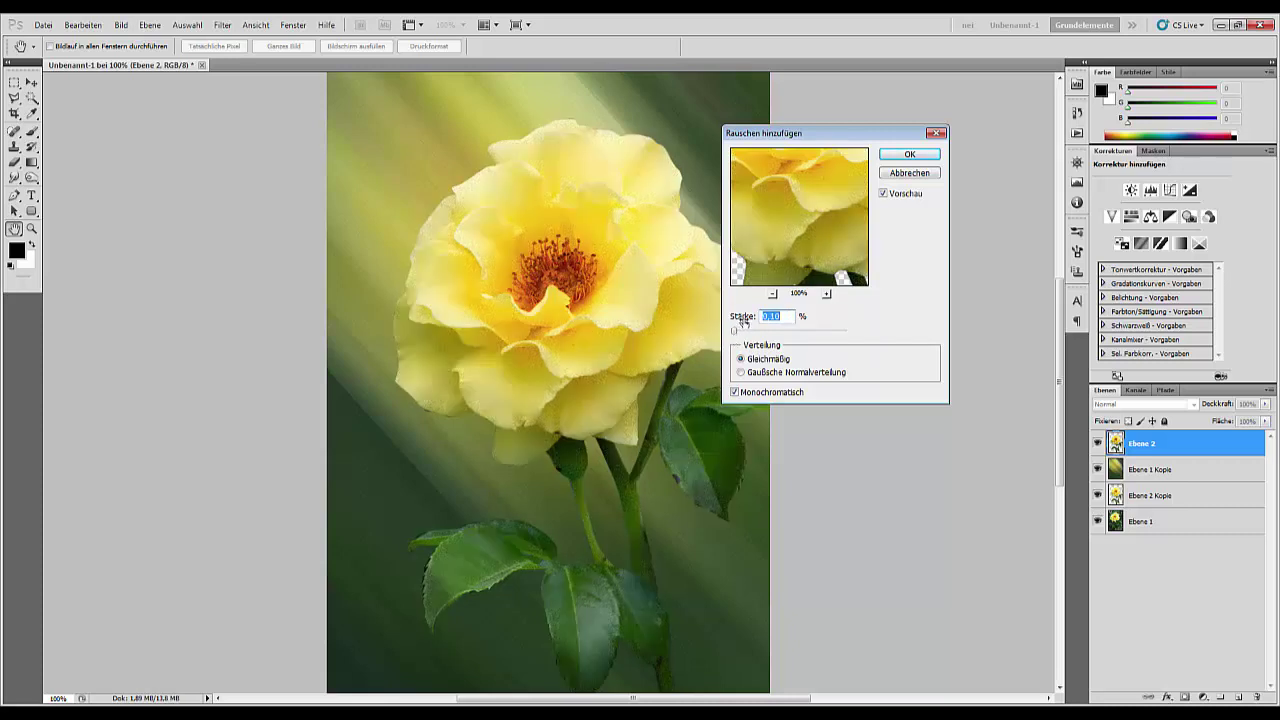
pyautogui.moveTo(743, 320); pyautogui.dragTo(771, 322)
pyautogui.click(909, 157)
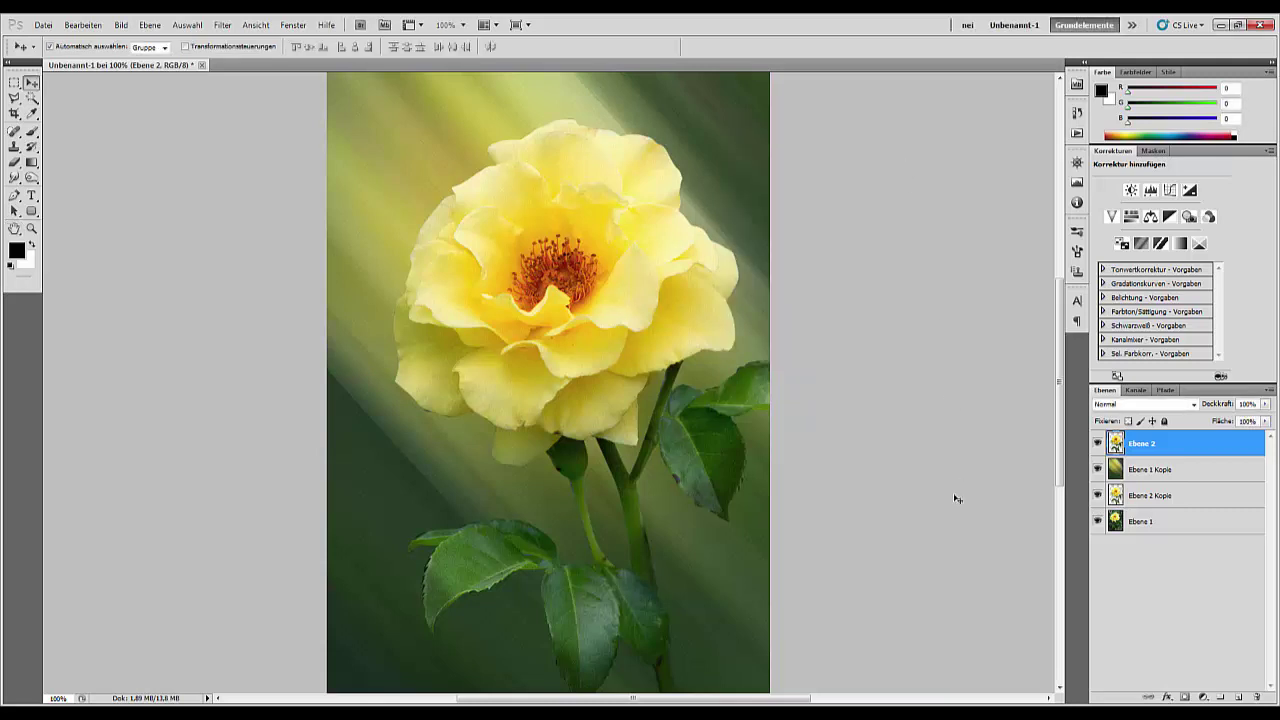
# - Try 152 scattered-brush strokes on the upper-left petals, then undo them
pyautogui.hotkey('ctrl', '+')
pyautogui.hotkey('ctrl', '+')
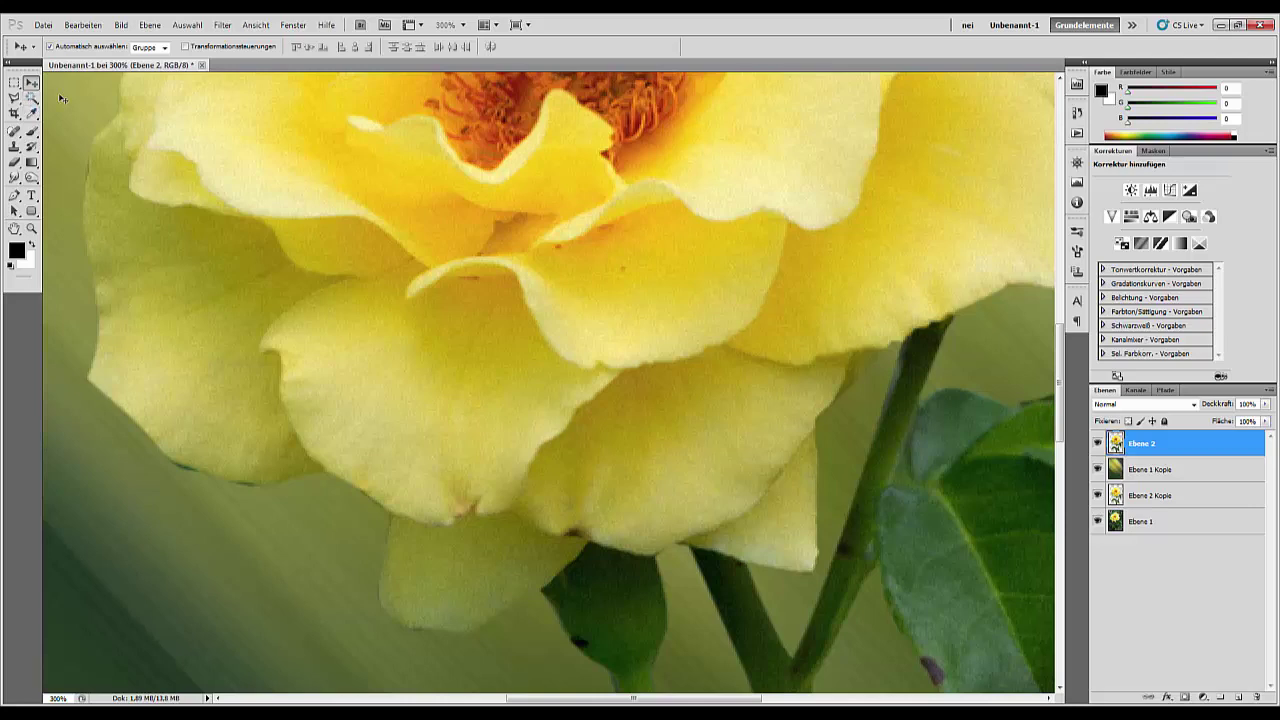
pyautogui.hotkey('ctrl', '1')
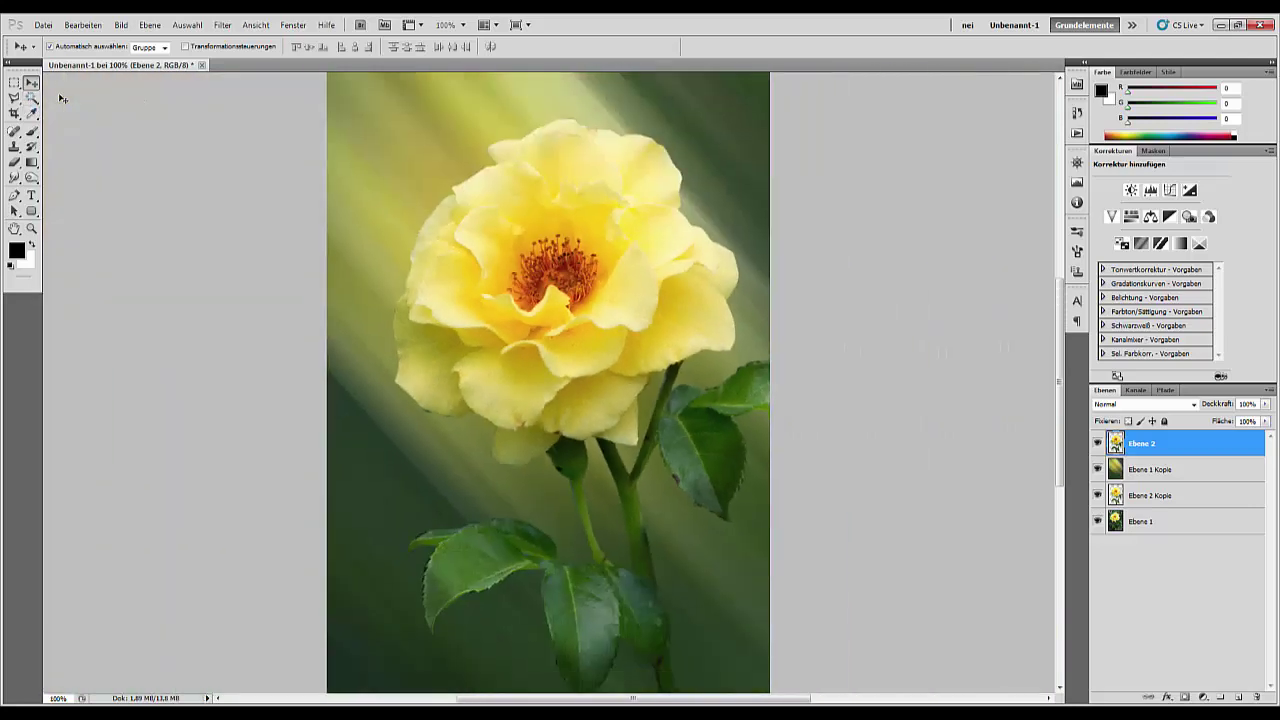
pyautogui.hotkey('ctrl', '+')
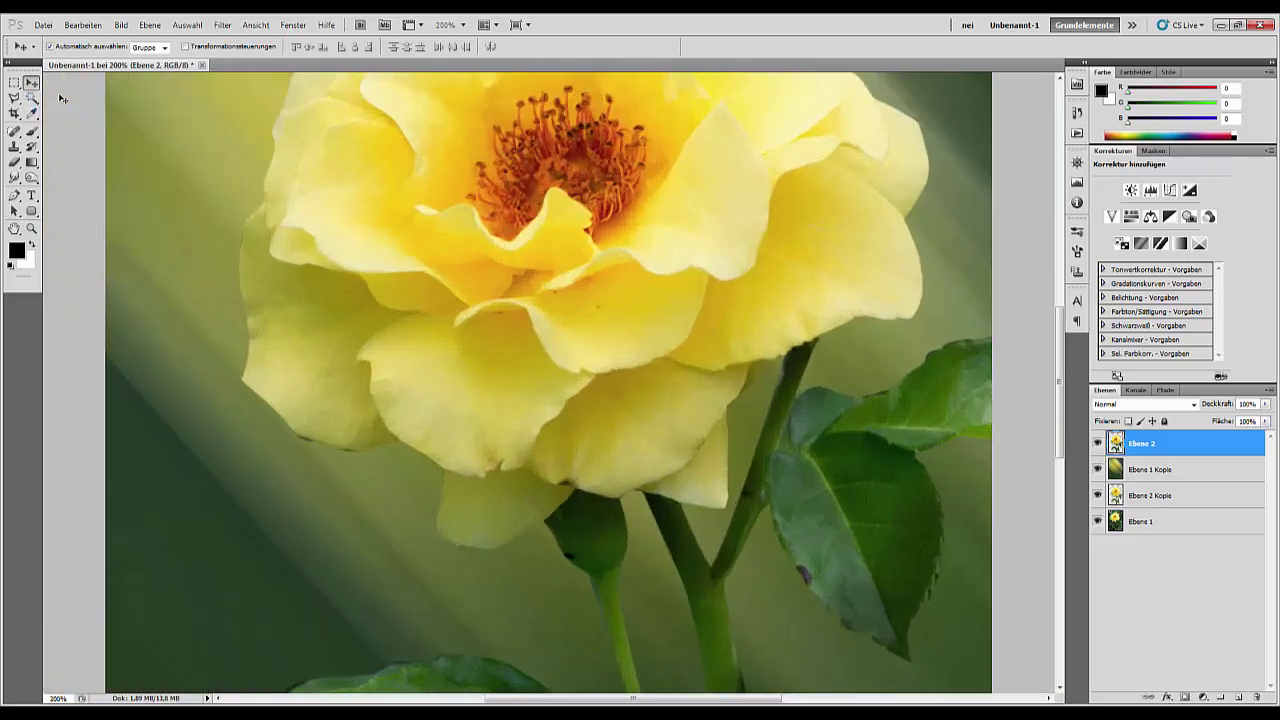
pyautogui.hotkey('ctrl', '+')
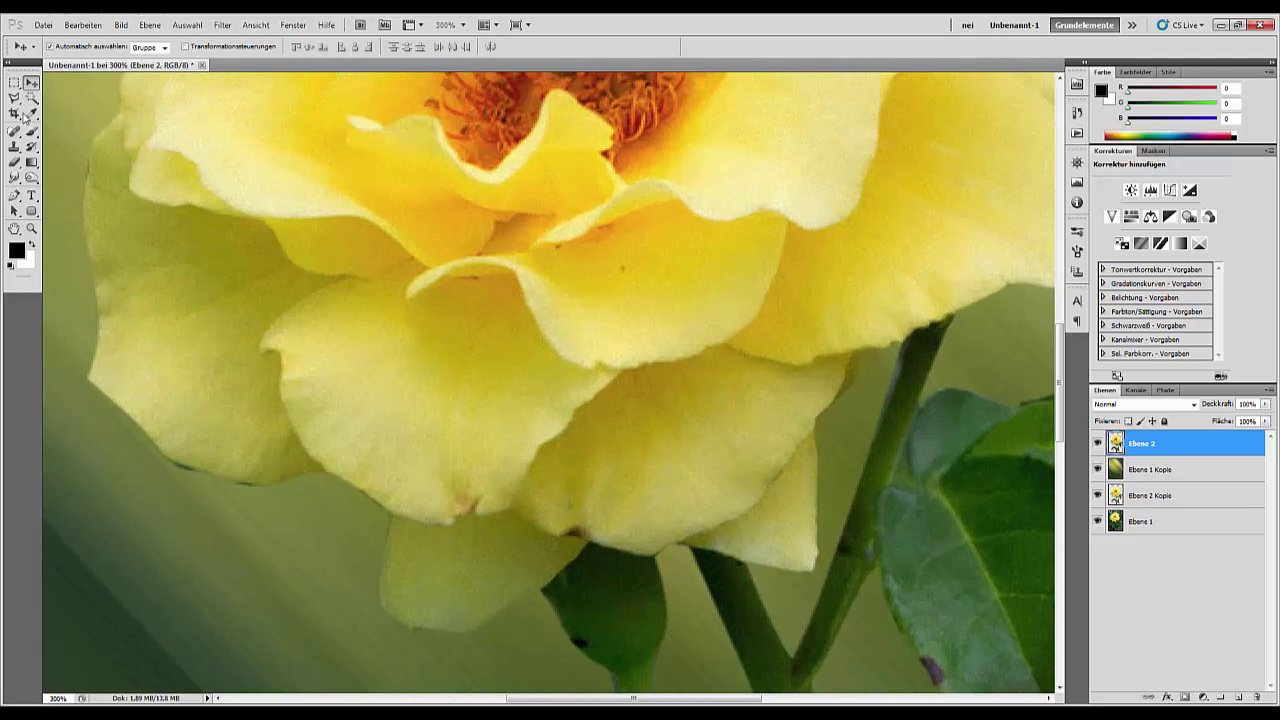
pyautogui.click(33, 133)
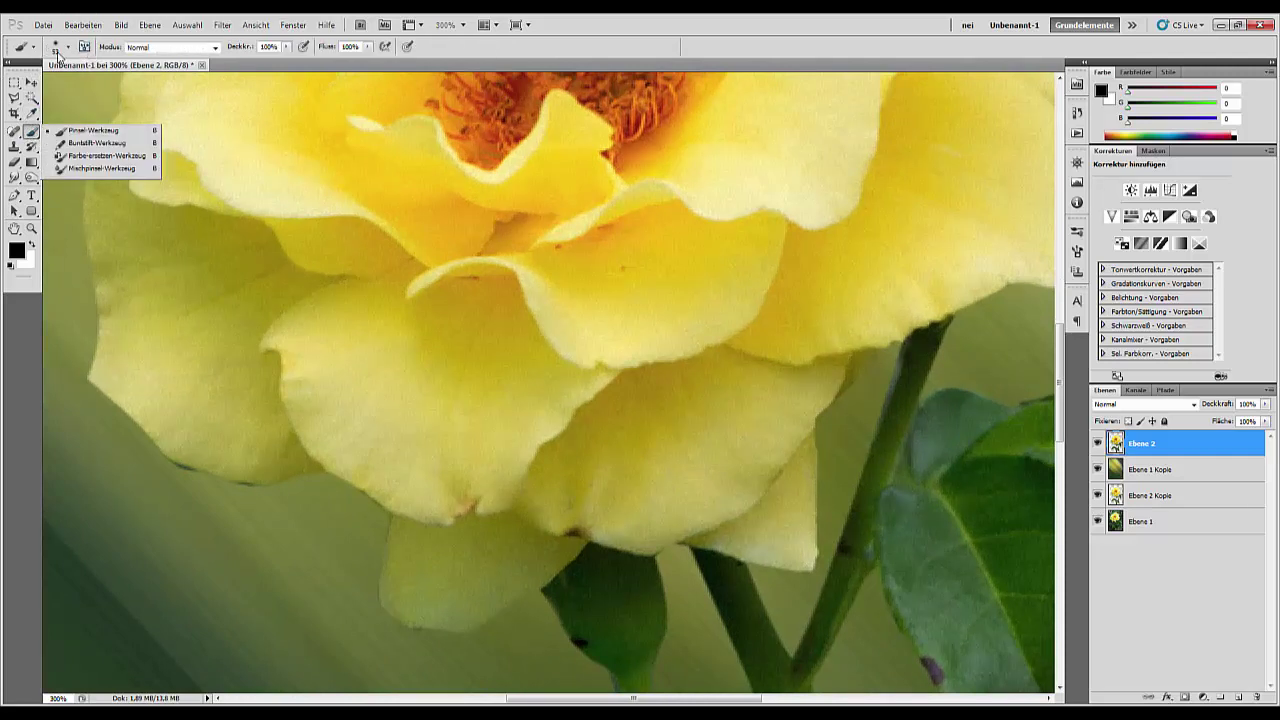
pyautogui.click(68, 48)
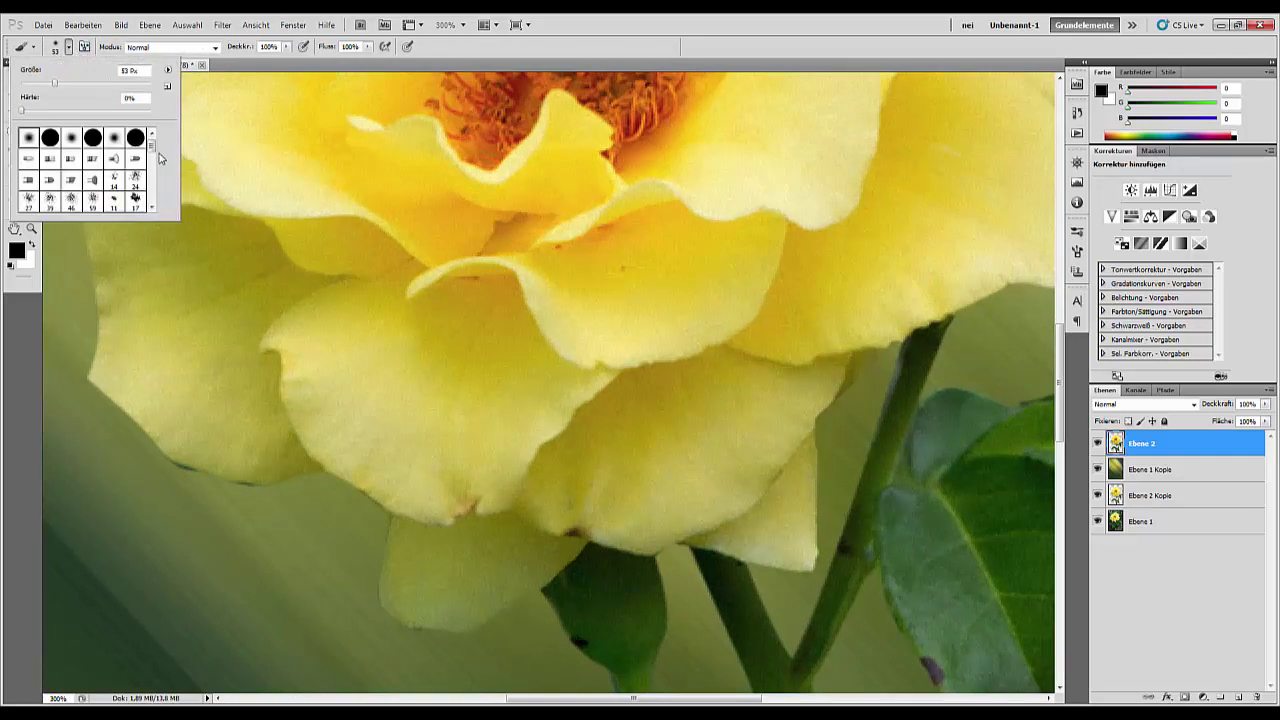
pyautogui.moveTo(151, 153); pyautogui.dragTo(162, 210)
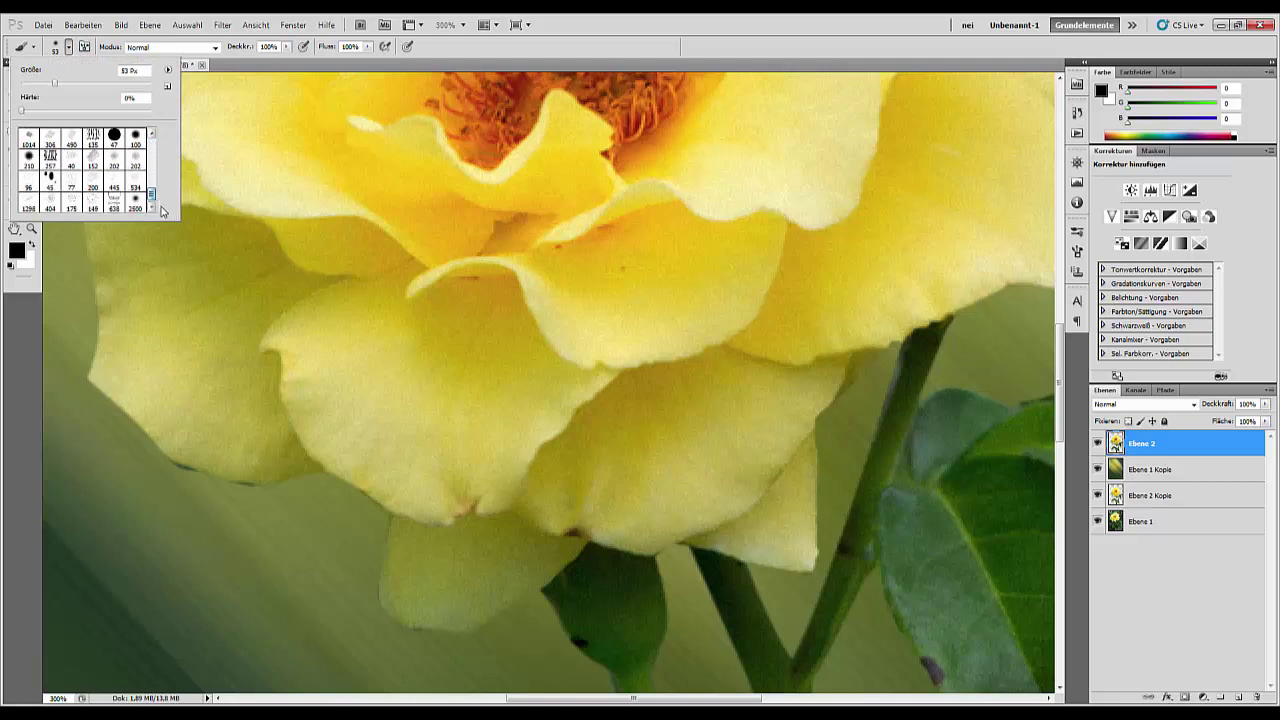
pyautogui.click(97, 167)
pyautogui.moveTo(200, 100); pyautogui.dragTo(480, 330)
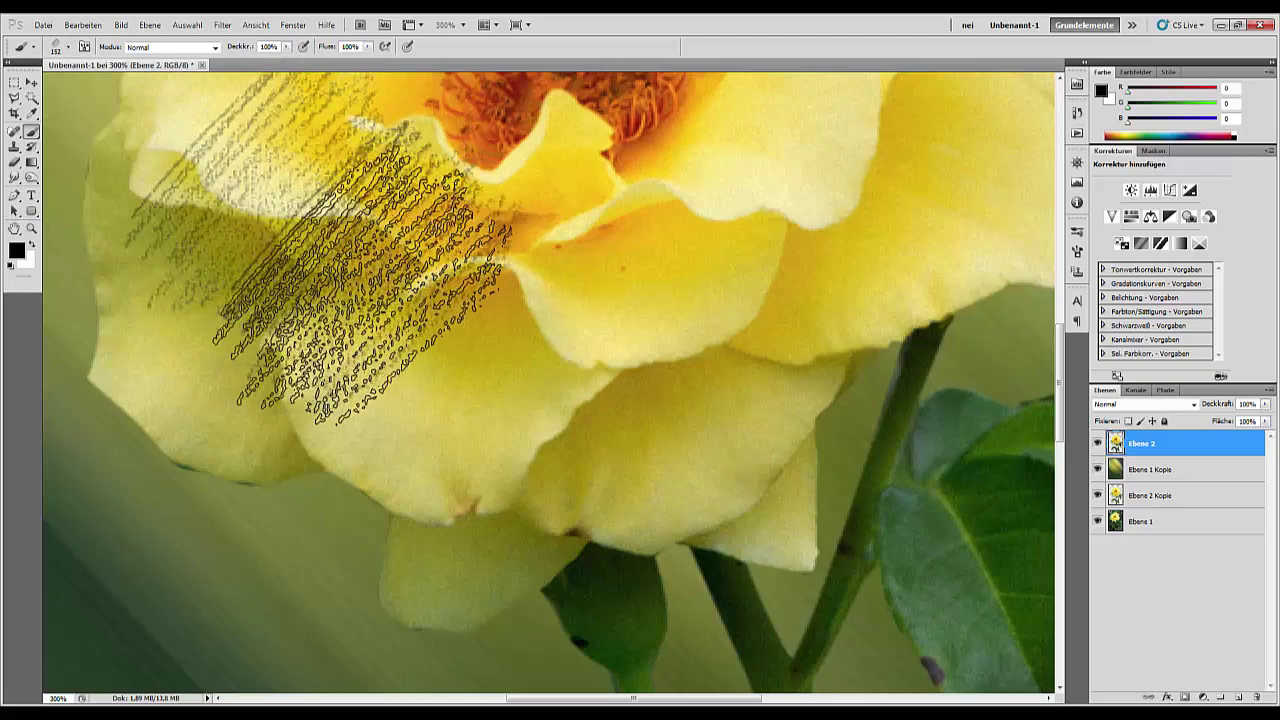
pyautogui.moveTo(480, 240); pyautogui.dragTo(300, 250)
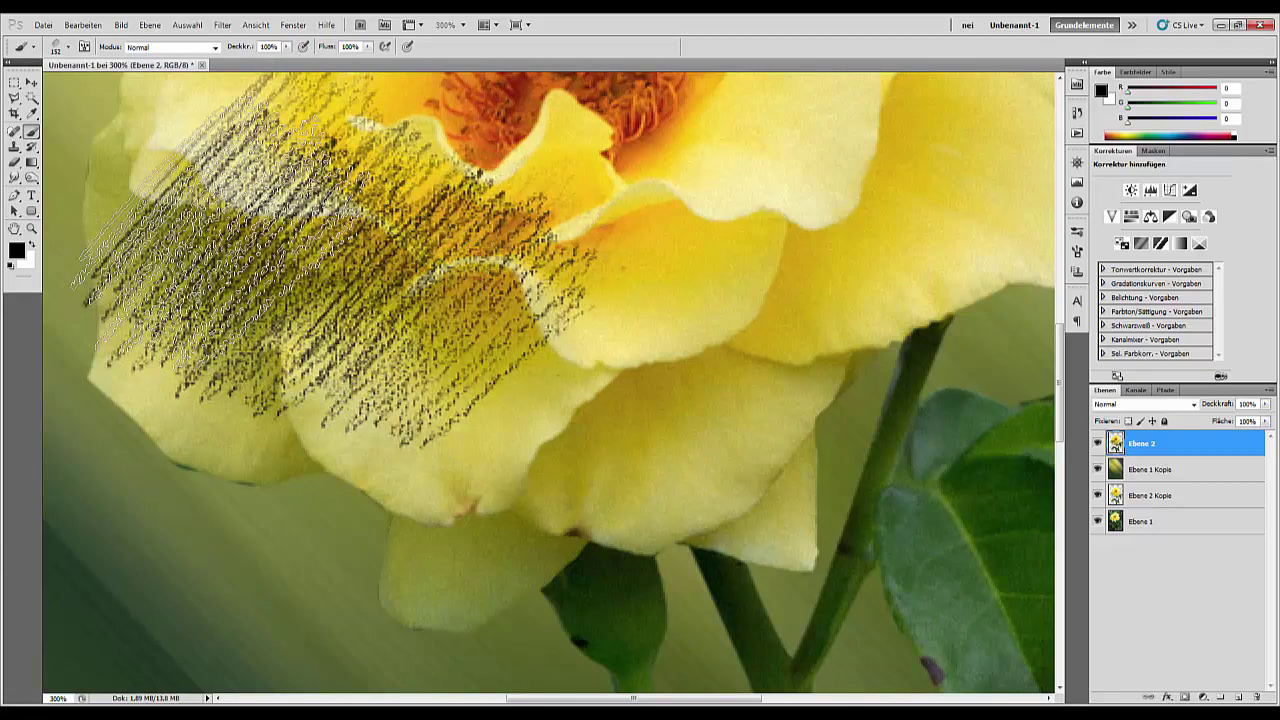
pyautogui.hotkey('ctrl', 'alt', 'z')
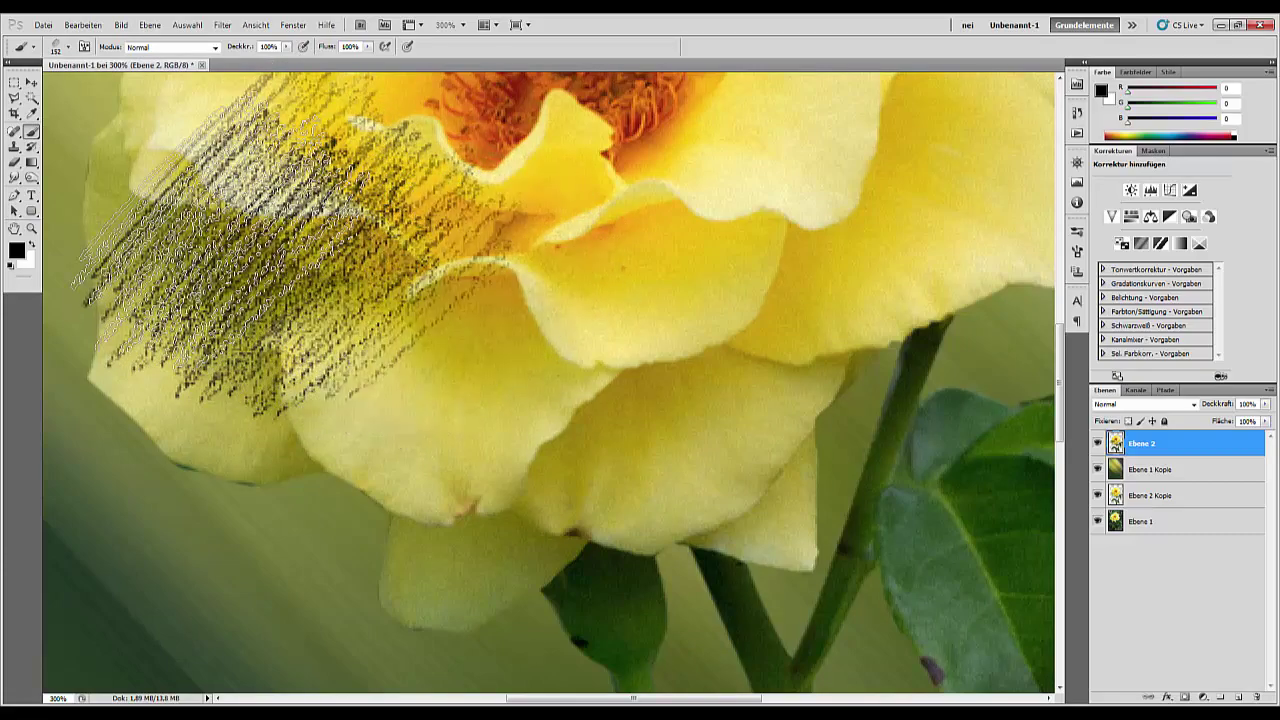
pyautogui.hotkey('ctrl', 'alt', 'z')
pyautogui.hotkey('ctrl', 'alt', 'z')
pyautogui.hotkey('ctrl', 'alt', 'z')
pyautogui.hotkey('ctrl', 'alt', 'z')
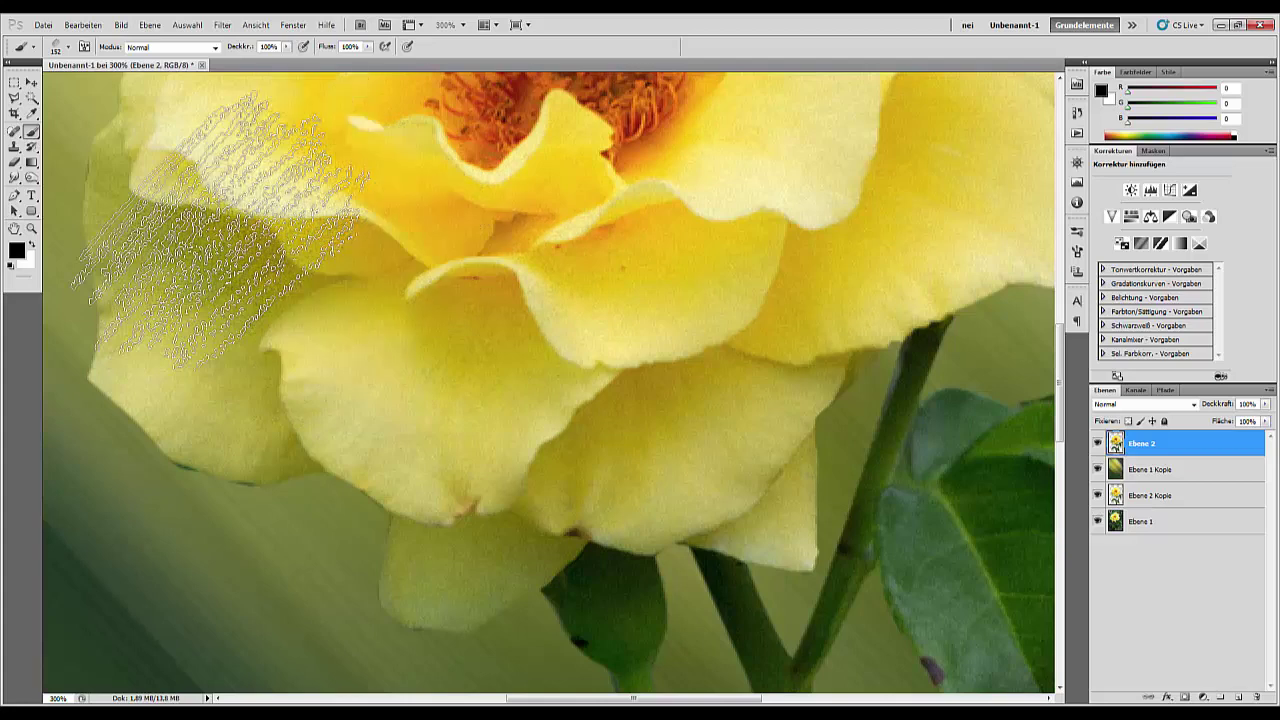
pyautogui.hotkey('ctrl', 'alt', 'z')
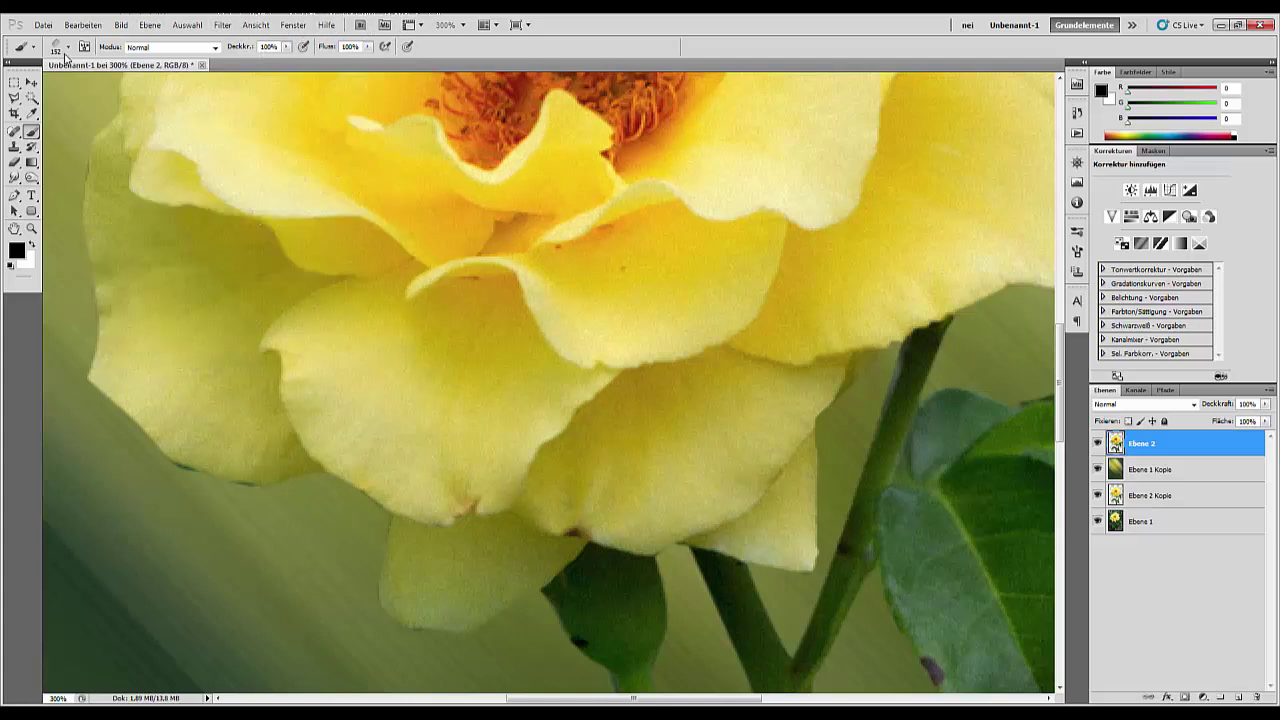
# - Test a grey stroke with the 247 brush tip at 72 px on a petal, then undo it
pyautogui.click(68, 48)
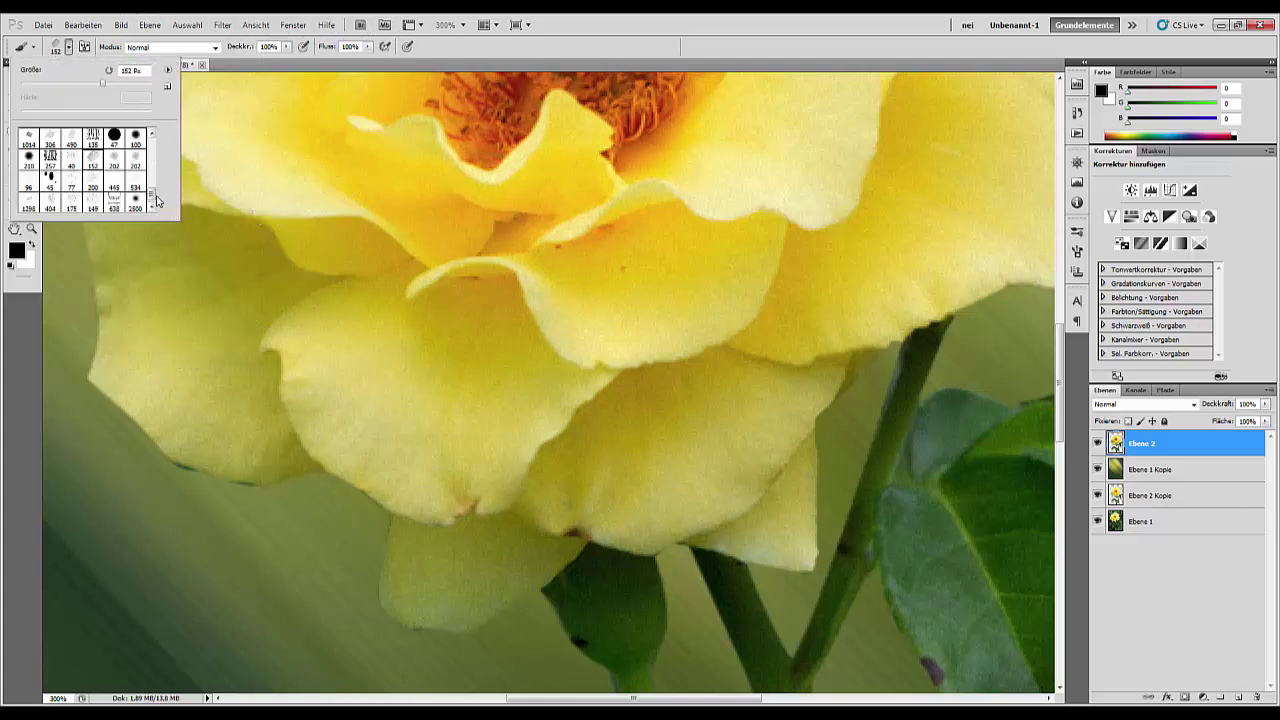
pyautogui.moveTo(153, 197); pyautogui.dragTo(156, 177)
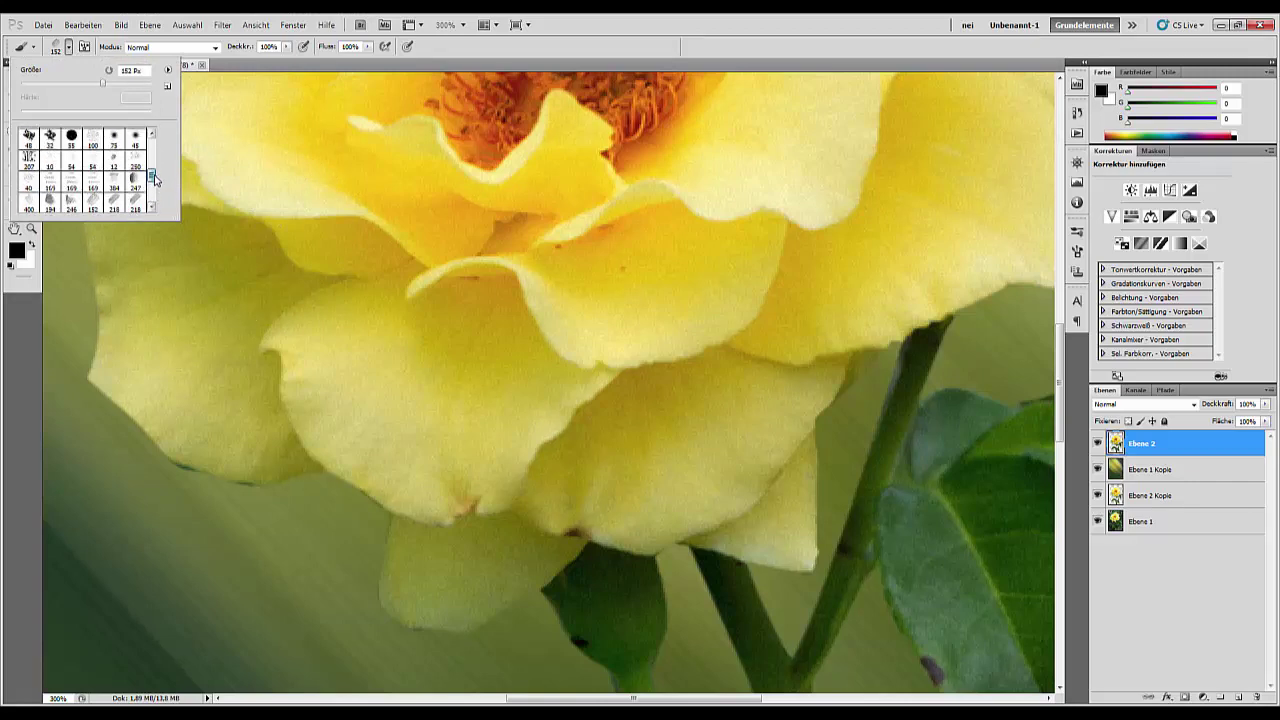
pyautogui.click(138, 192)
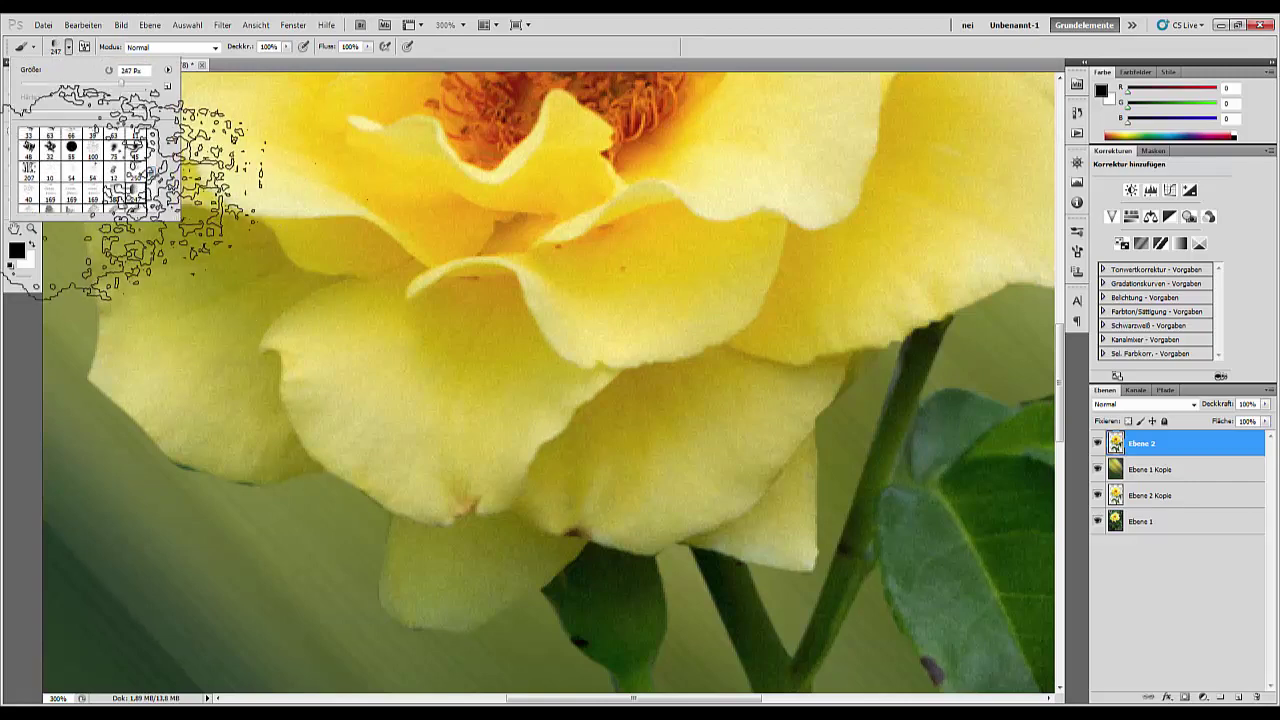
pyautogui.rightClick(588, 327)
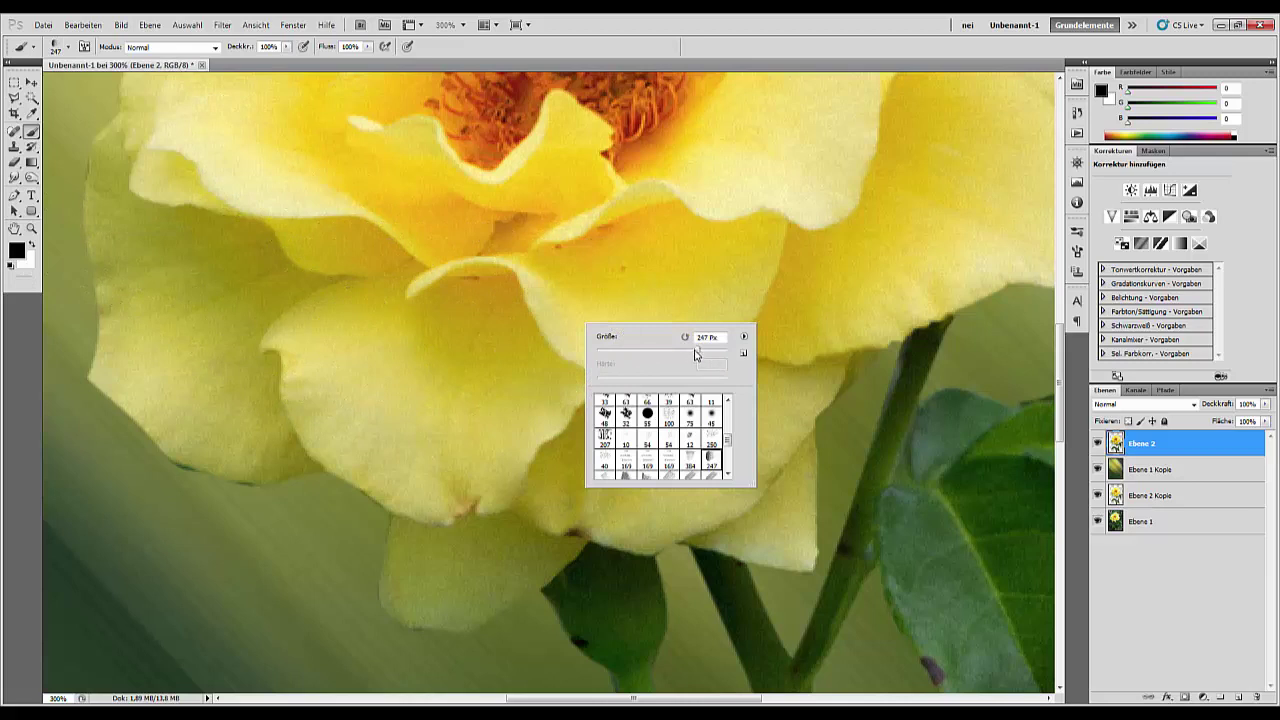
pyautogui.moveTo(696, 354); pyautogui.dragTo(643, 350)
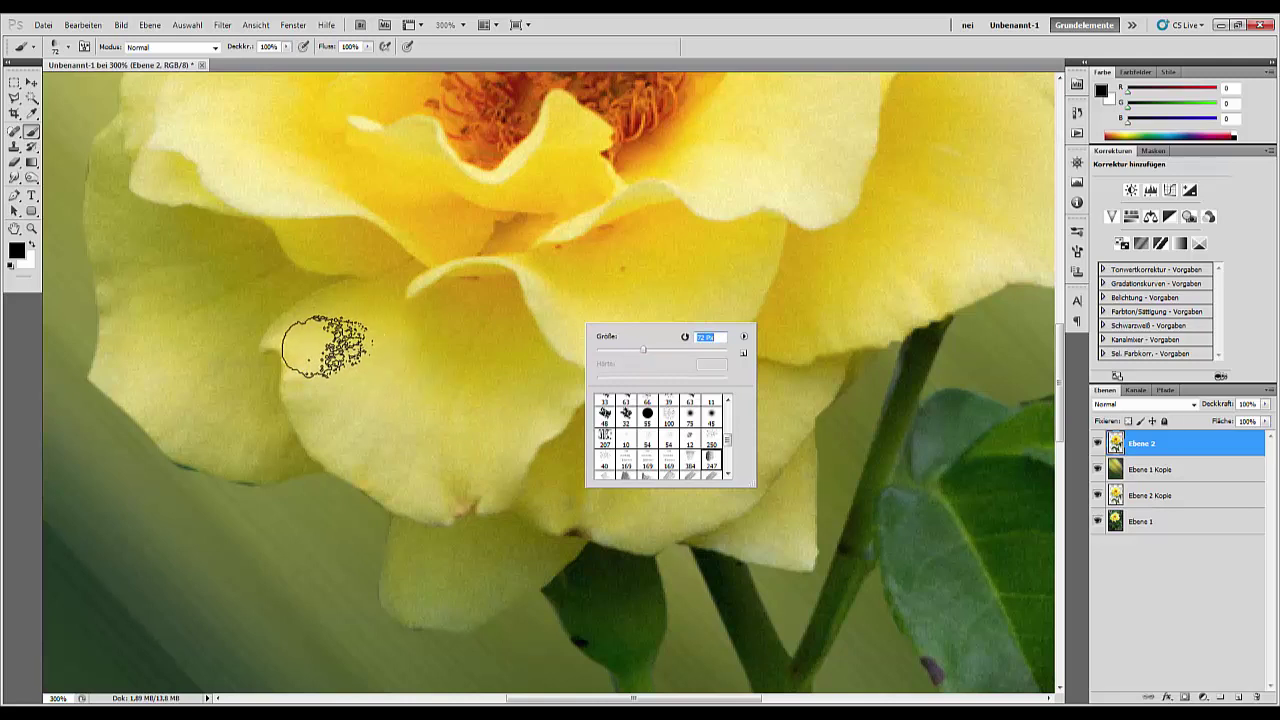
pyautogui.moveTo(325, 347); pyautogui.dragTo(378, 328)
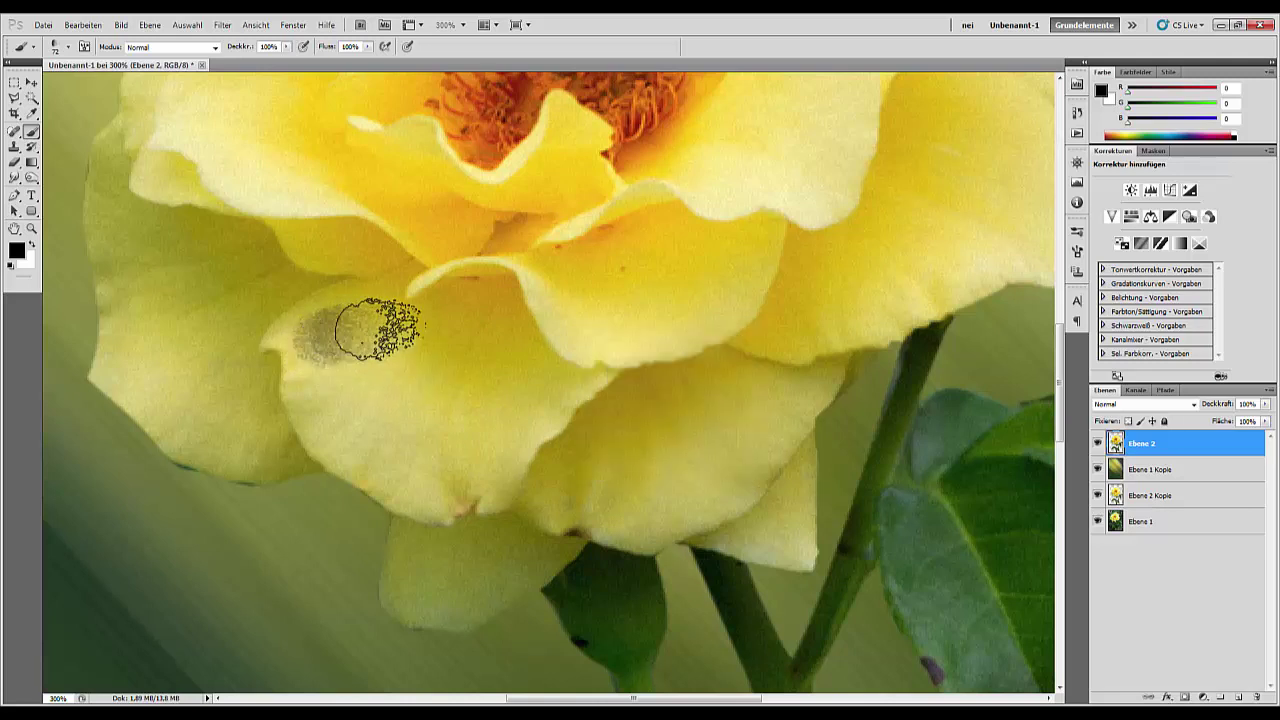
pyautogui.hotkey('ctrl', 'z')
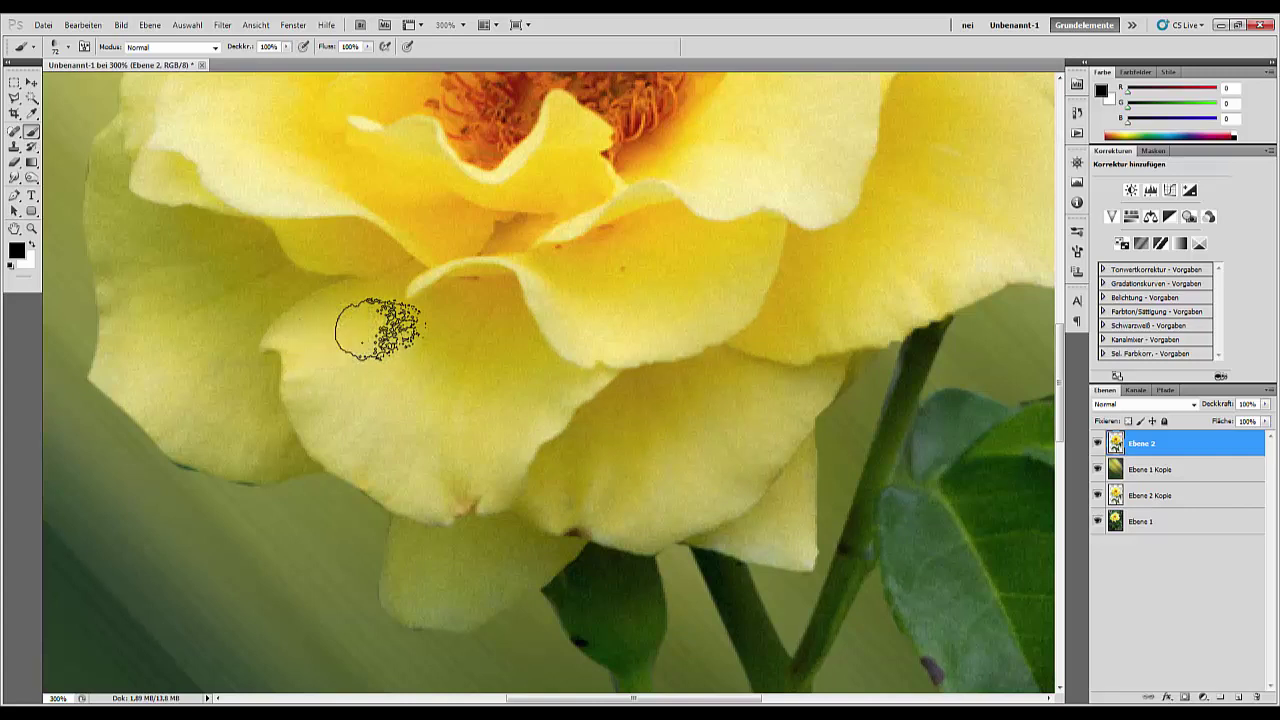
pyautogui.click(19, 178)
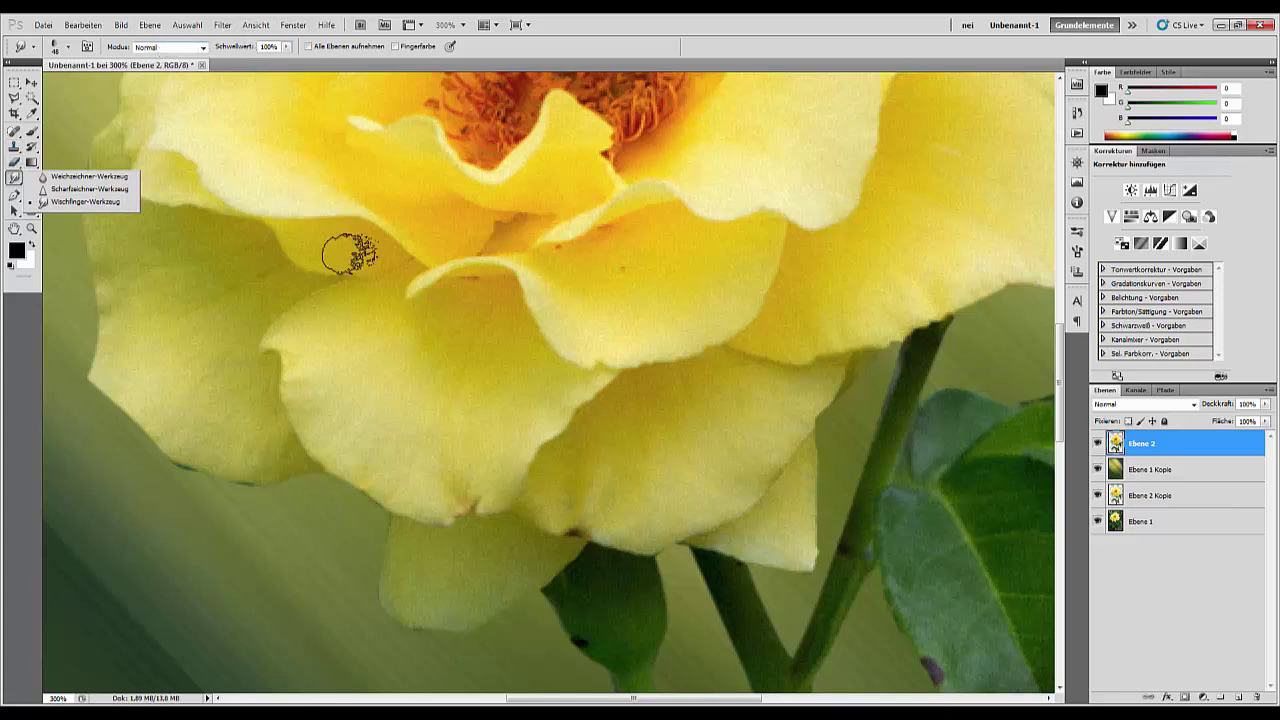
# - Smudge the lower-left petal edges, shrink the smudge brush, and zoom to 500%
pyautogui.click(335, 360)
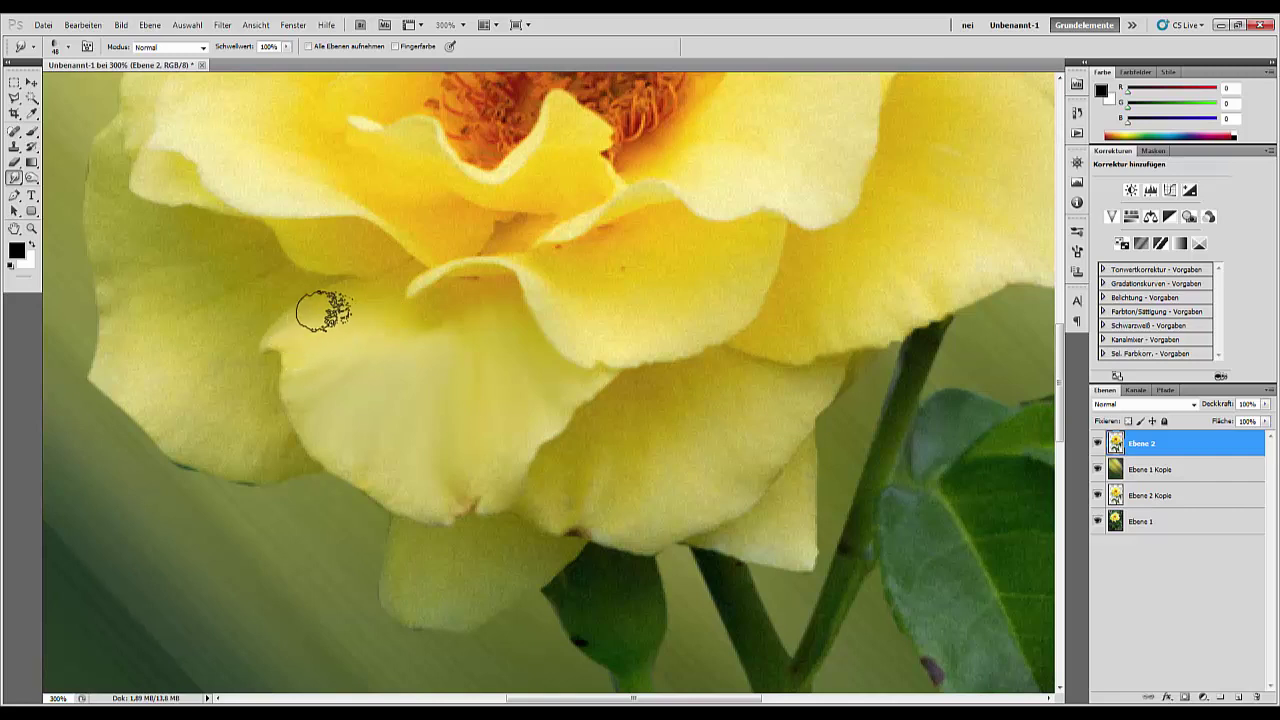
pyautogui.moveTo(396, 356)
pyautogui.mouseDown()
pyautogui.moveTo(466, 291)
pyautogui.moveTo(497, 289)
pyautogui.moveTo(479, 282)
pyautogui.moveTo(494, 363)
pyautogui.moveTo(497, 277)
pyautogui.moveTo(500, 363)
pyautogui.moveTo(491, 273)
pyautogui.moveTo(423, 371)
pyautogui.moveTo(463, 326)
pyautogui.moveTo(391, 360)
pyautogui.moveTo(493, 281)
pyautogui.mouseUp()
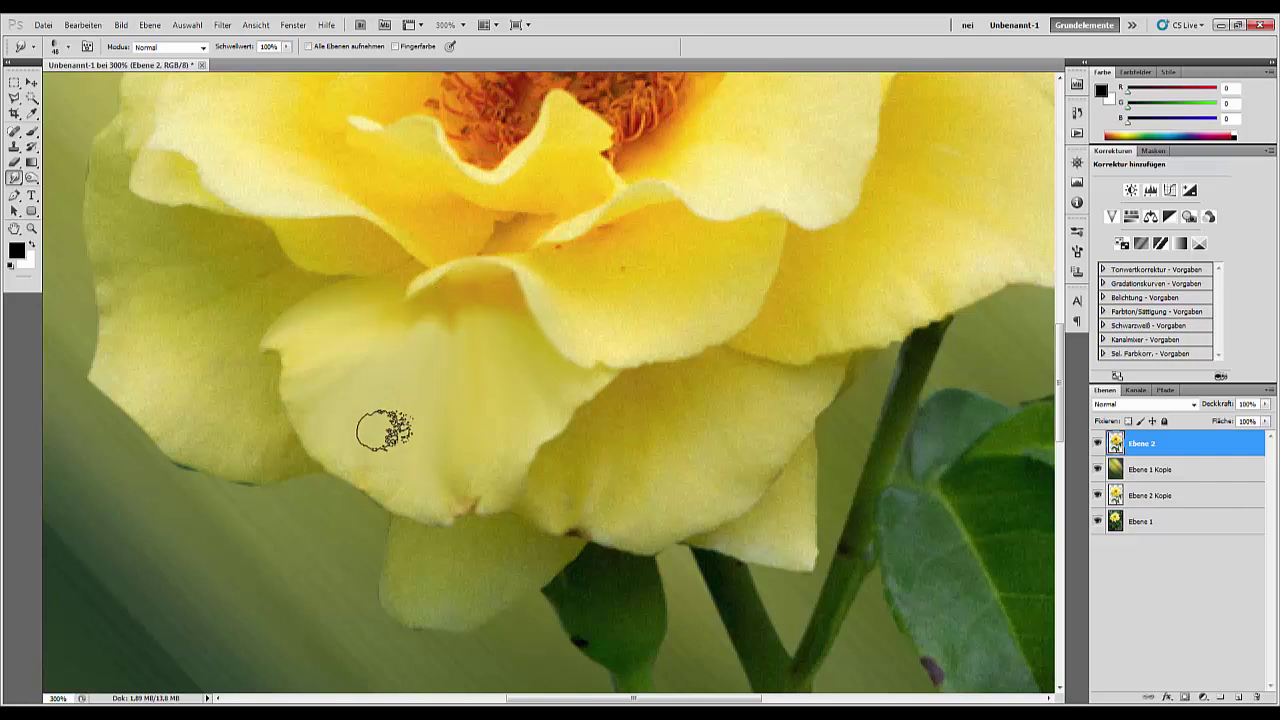
pyautogui.moveTo(386, 429); pyautogui.dragTo(357, 463)
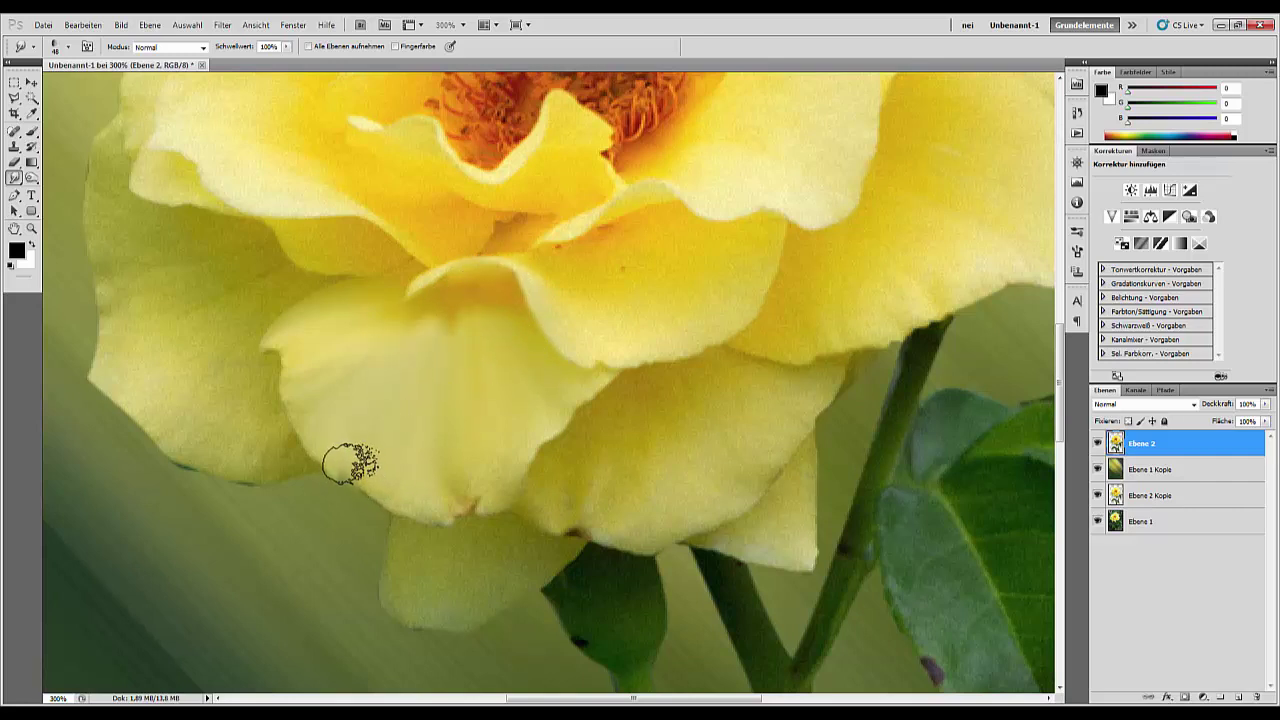
pyautogui.rightClick(448, 445)
pyautogui.moveTo(485, 470); pyautogui.dragTo(477, 466)
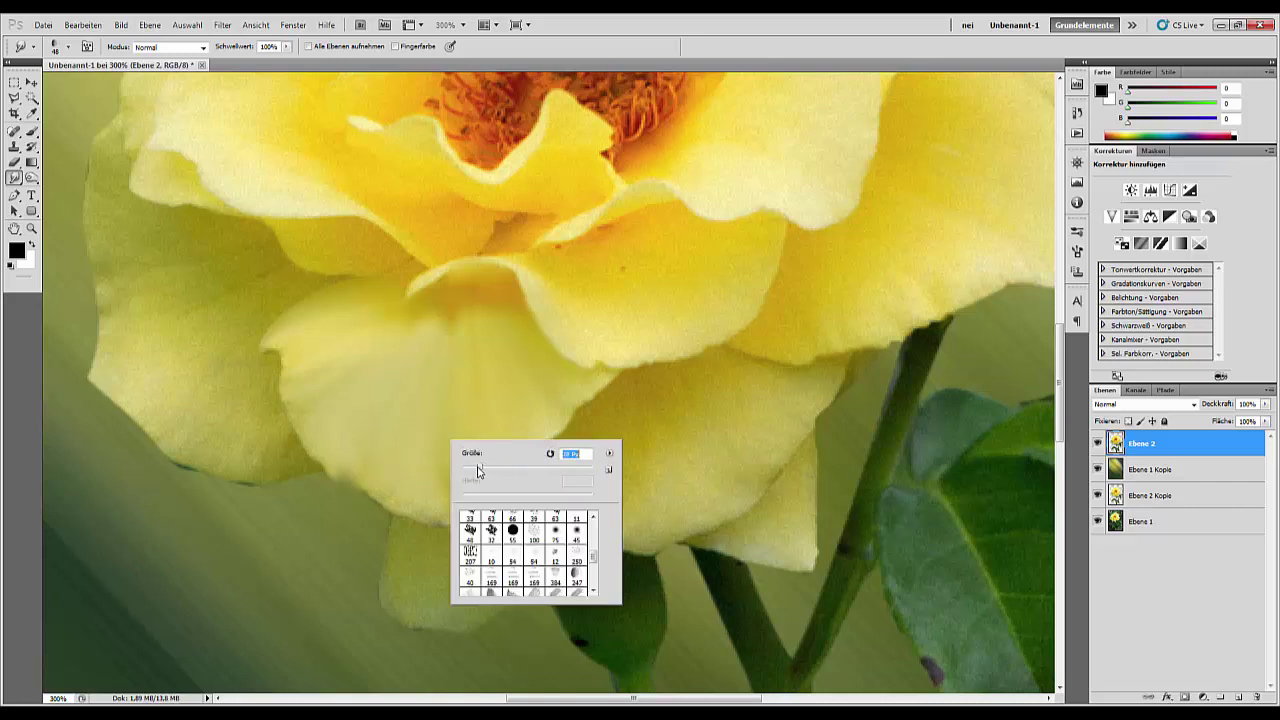
pyautogui.click(310, 412)
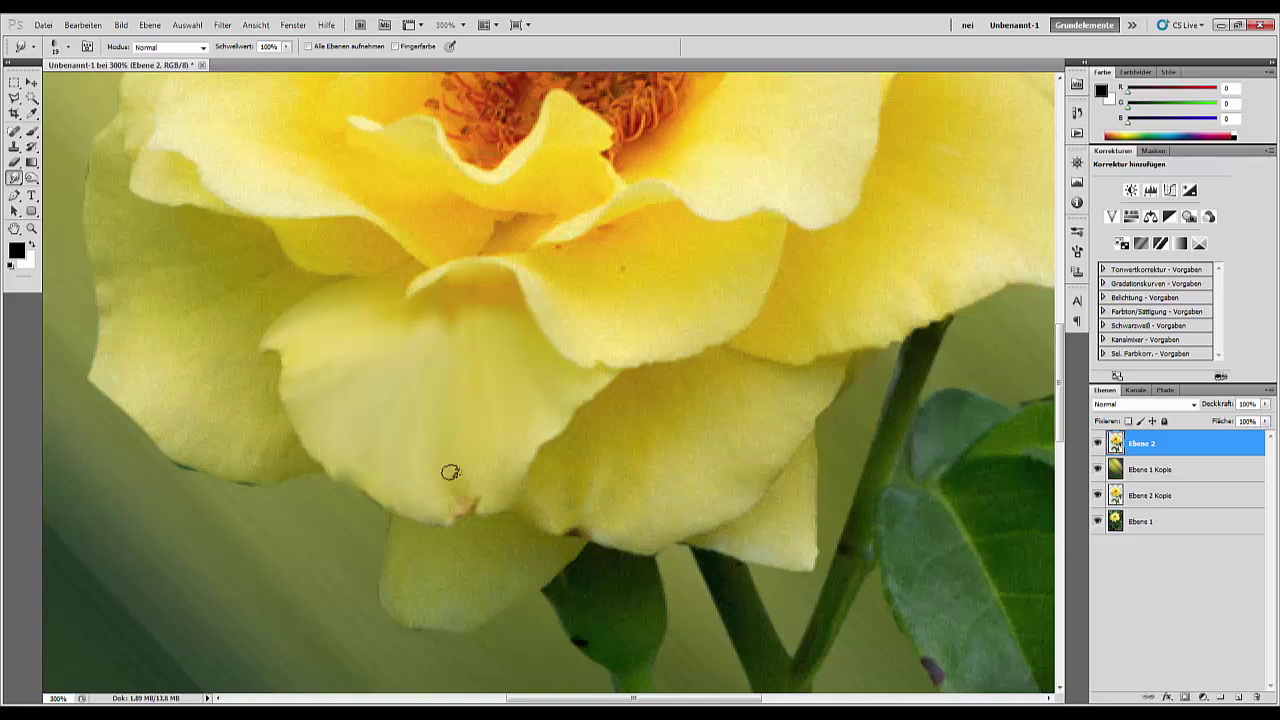
pyautogui.hotkey('ctrl', '+')
pyautogui.hotkey('ctrl', '+')
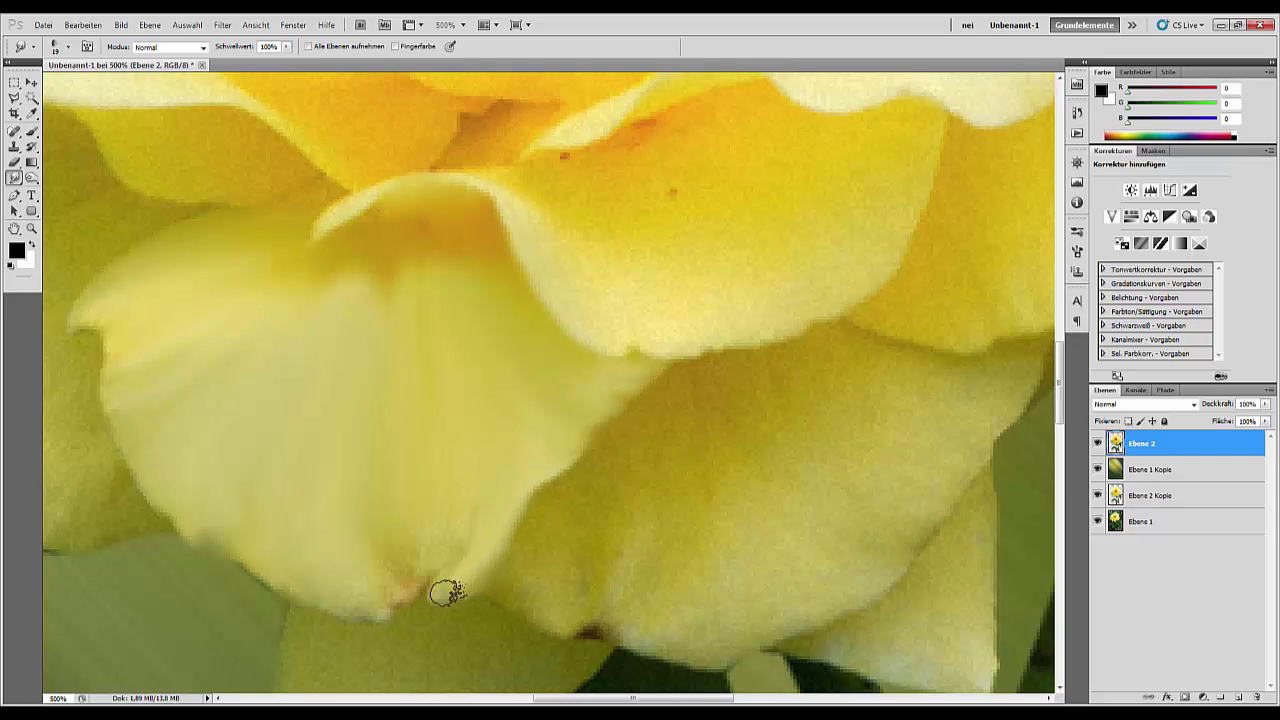
# - Smudge the lower petal tip at 500%, then zoom out to 200% and 66.7% to check it
pyautogui.moveTo(425, 590); pyautogui.dragTo(386, 594)
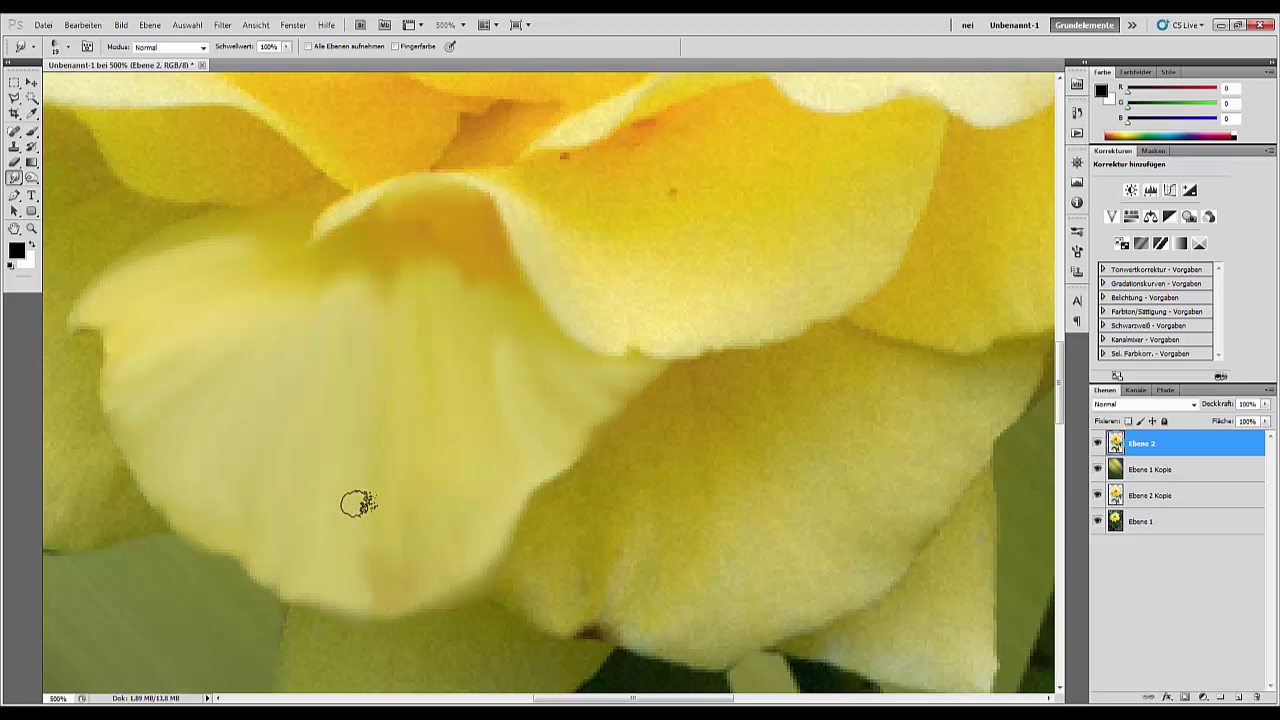
pyautogui.hotkey('ctrl', '-')
pyautogui.hotkey('ctrl', '-')
pyautogui.hotkey('ctrl', '-')
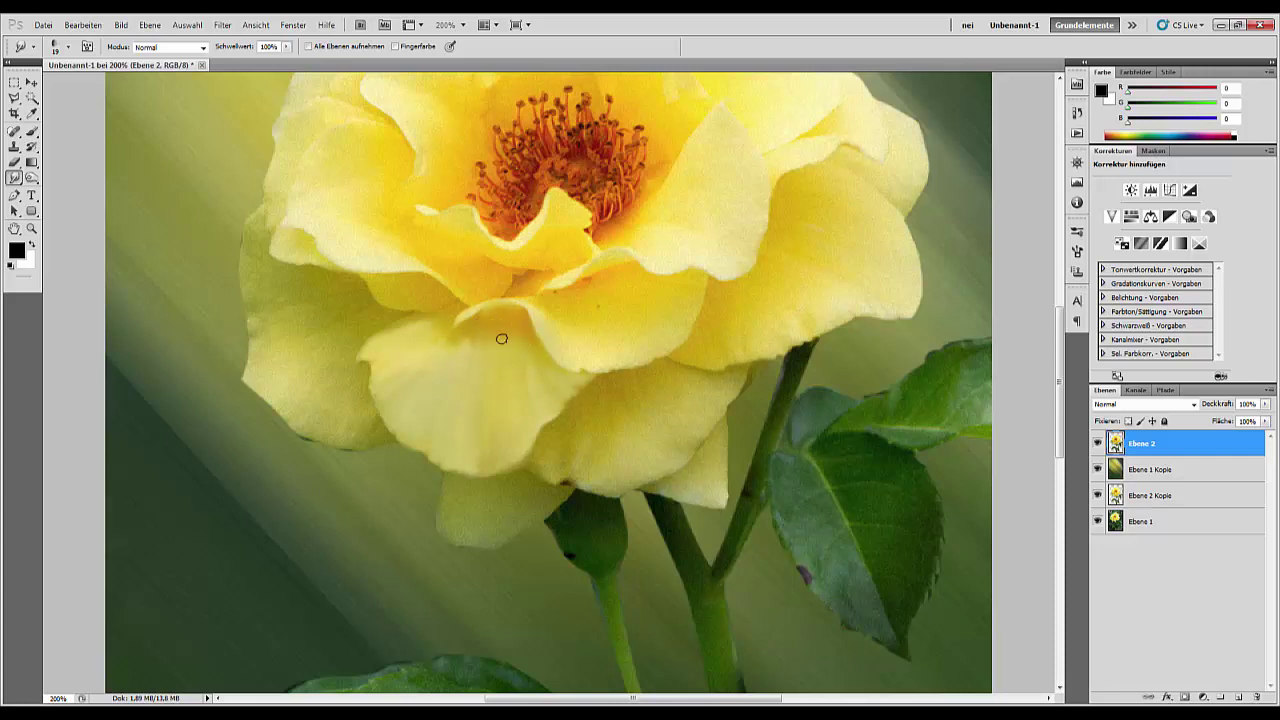
pyautogui.hotkey('ctrl', '-')
pyautogui.hotkey('ctrl', '-')
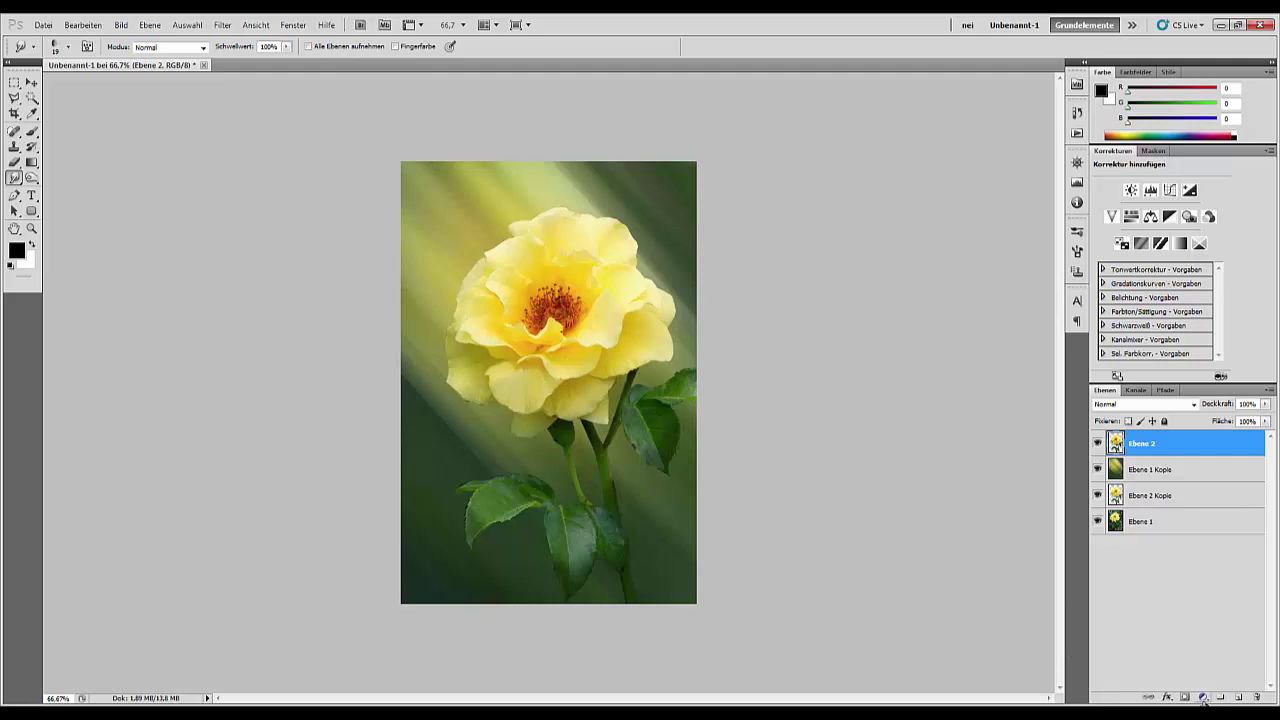
# - Zoom to 400% on the rose centre, then scroll-zoom toward the leaf right of the stem
pyautogui.hotkey('ctrl', '+')
pyautogui.hotkey('ctrl', '+')
pyautogui.hotkey('ctrl', '+')
pyautogui.hotkey('ctrl', '+')
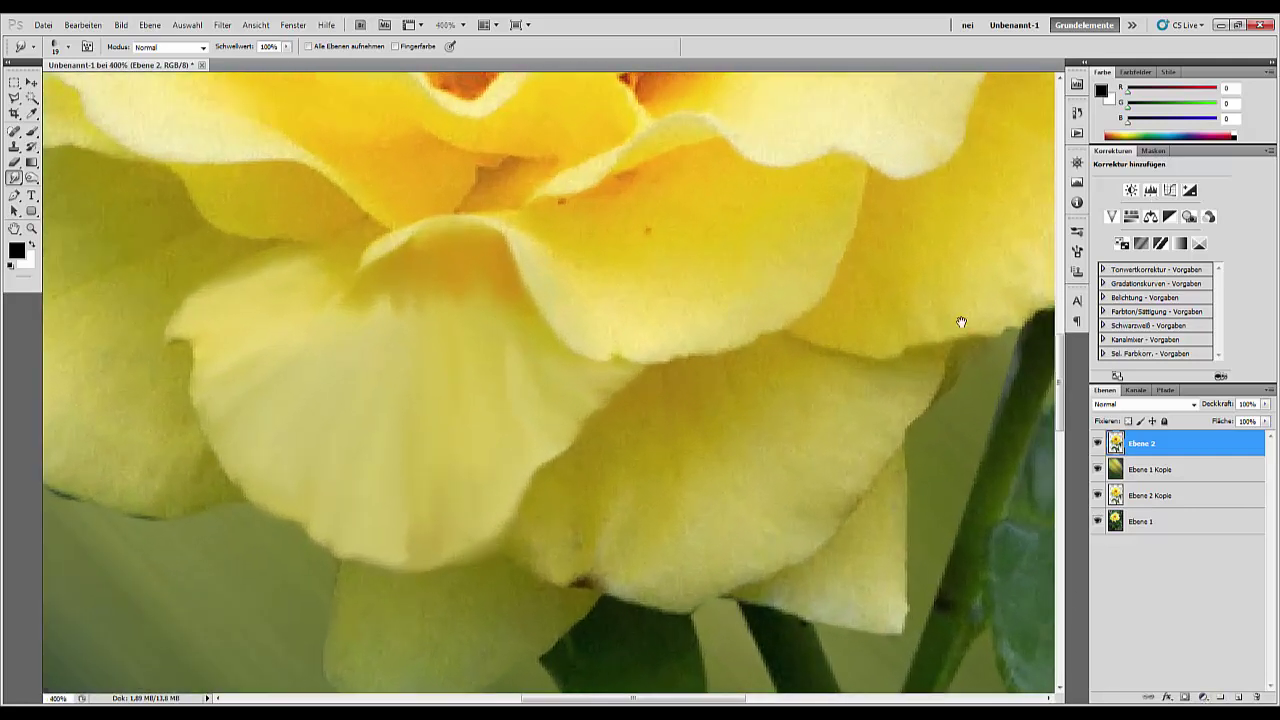
pyautogui.moveTo(961, 322)
pyautogui.mouseDown()
pyautogui.moveTo(709, 320)
pyautogui.moveTo(634, 594)
pyautogui.mouseUp()
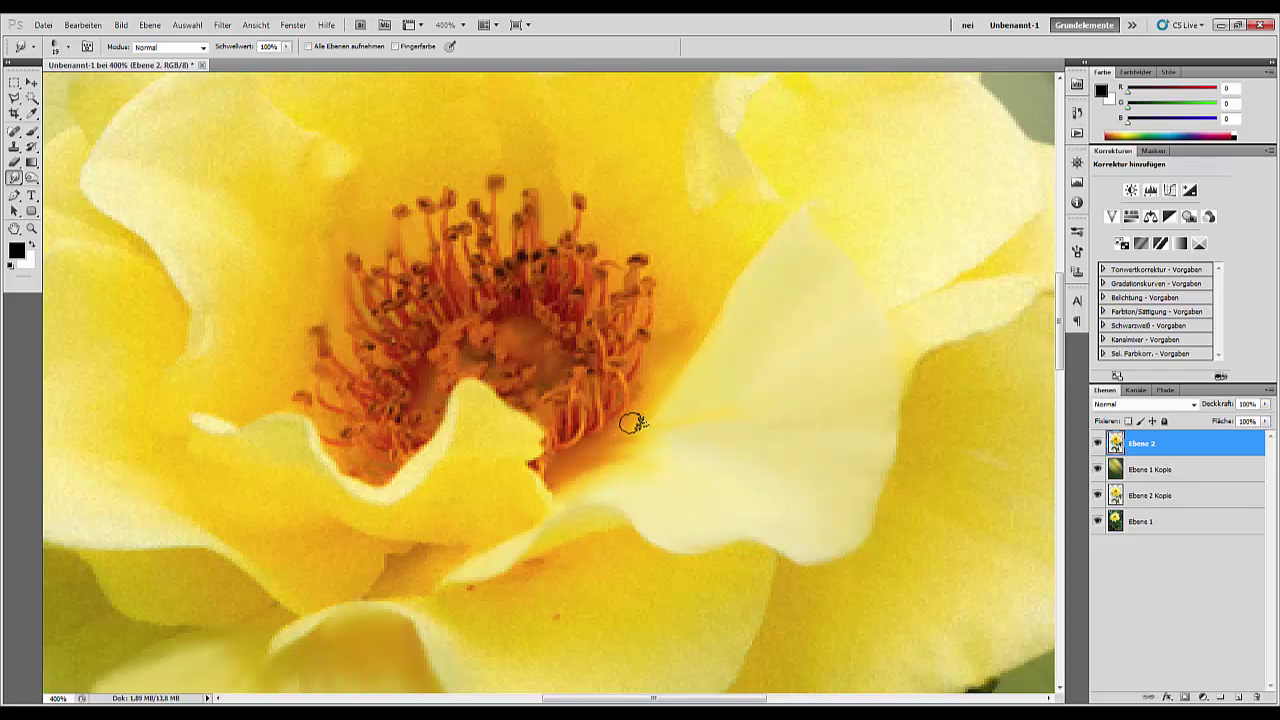
pyautogui.scroll(-3, 557, 440)
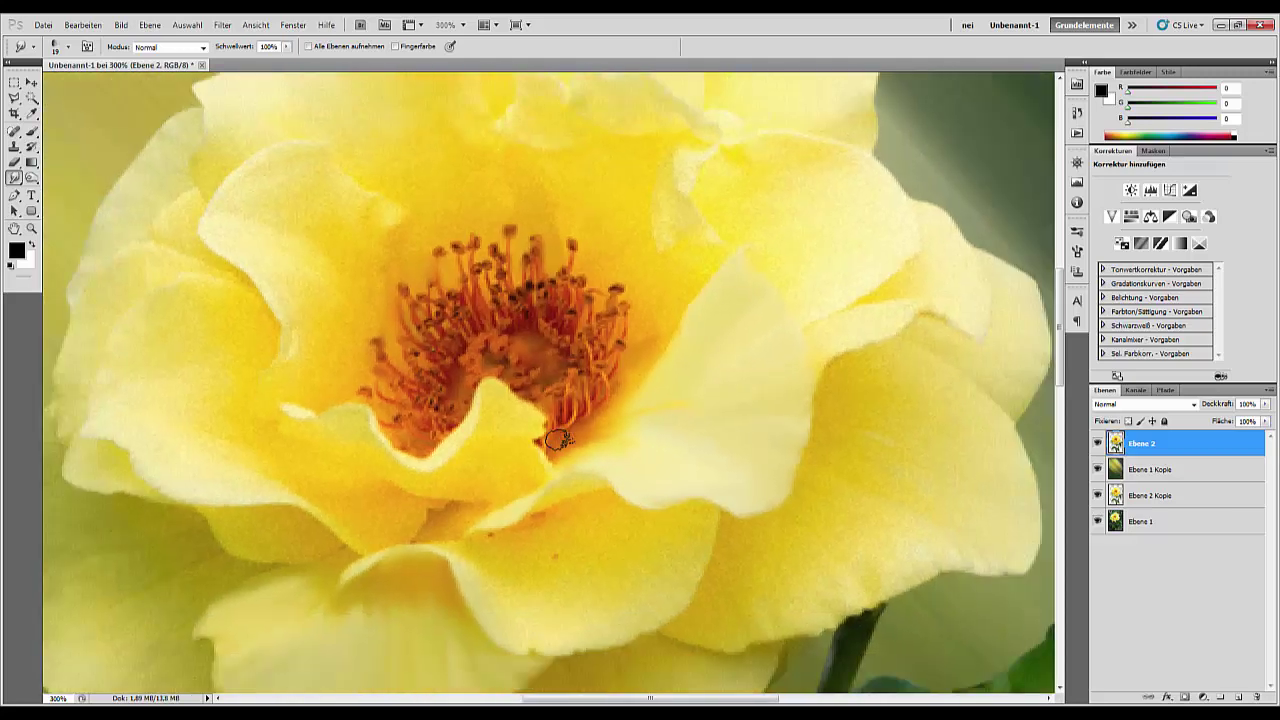
pyautogui.scroll(-2, 557, 440)
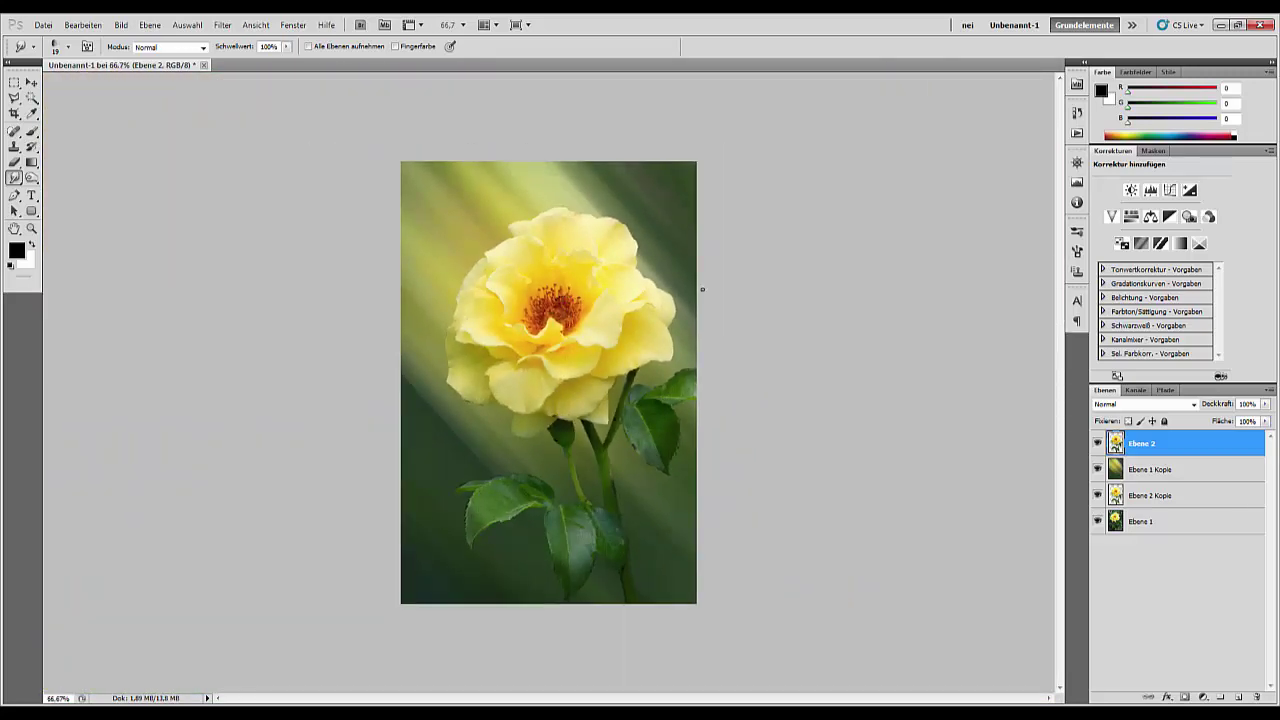
pyautogui.scroll(2, 702, 289)
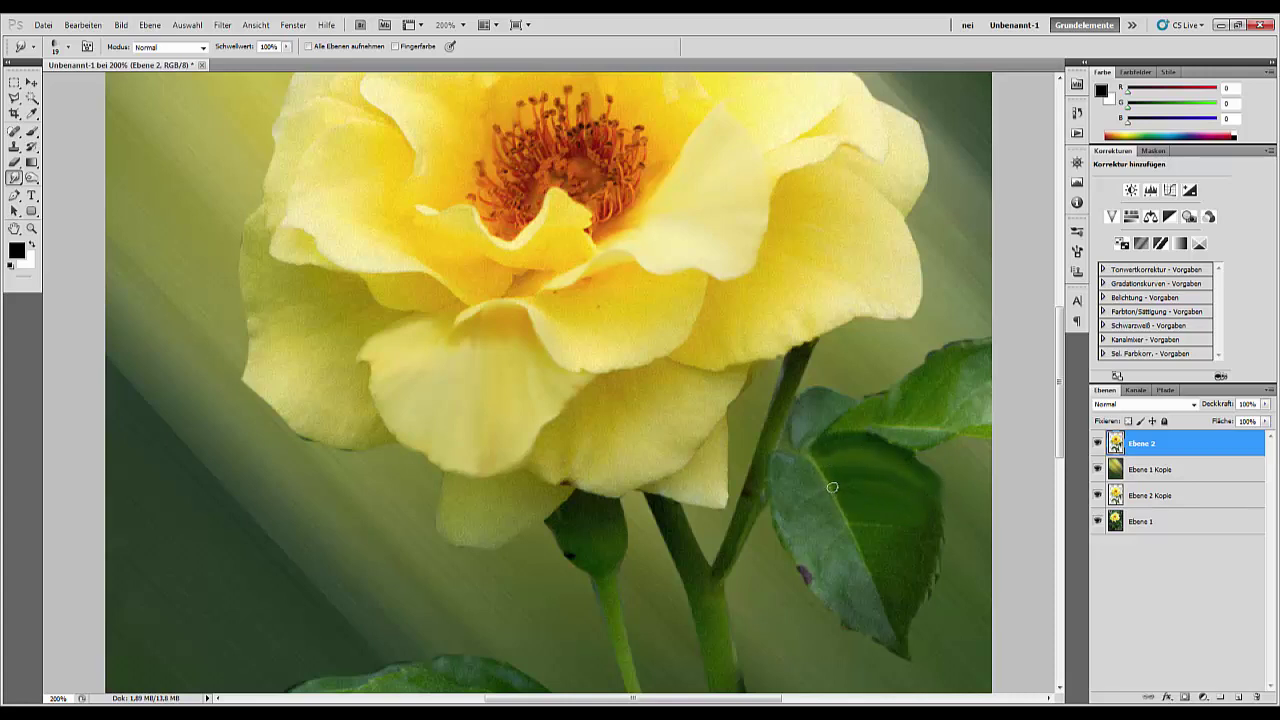
# - Smudge the leaf surface and its serrated right edge, then pan down toward the stem
pyautogui.moveTo(832, 487); pyautogui.dragTo(911, 505)
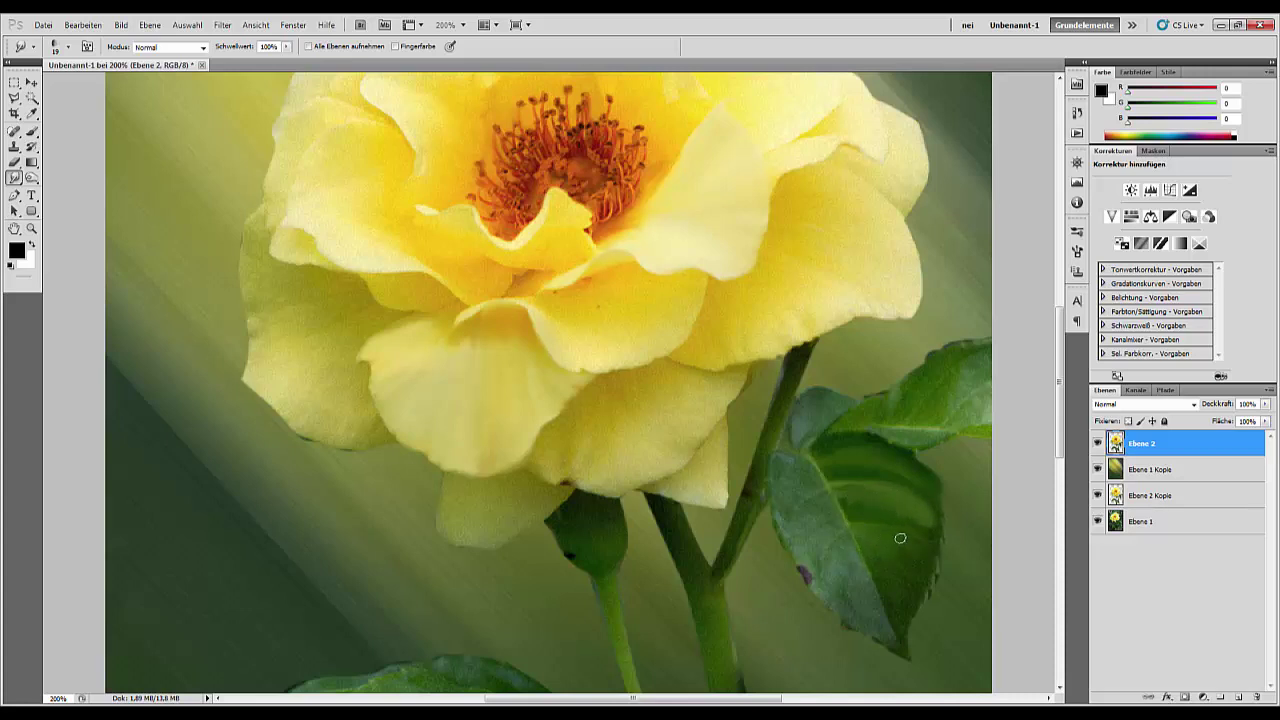
pyautogui.moveTo(940, 541); pyautogui.dragTo(912, 636)
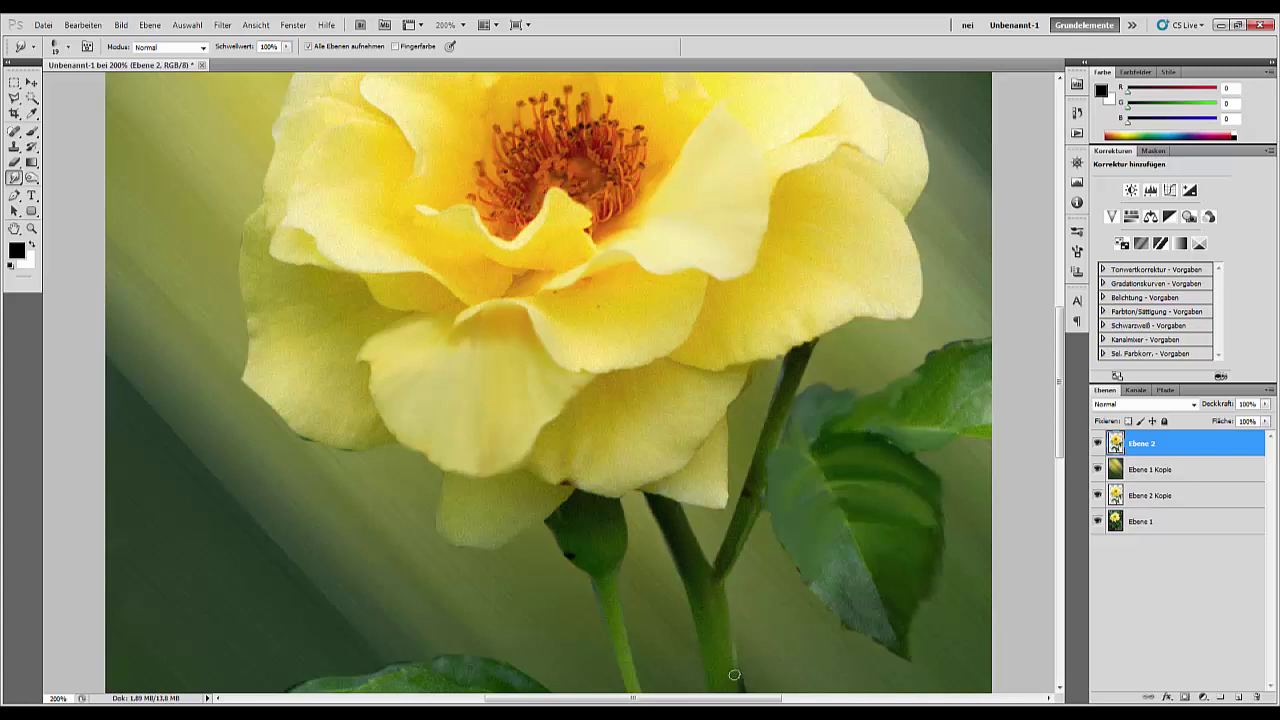
pyautogui.moveTo(471, 543); pyautogui.dragTo(405, 320)
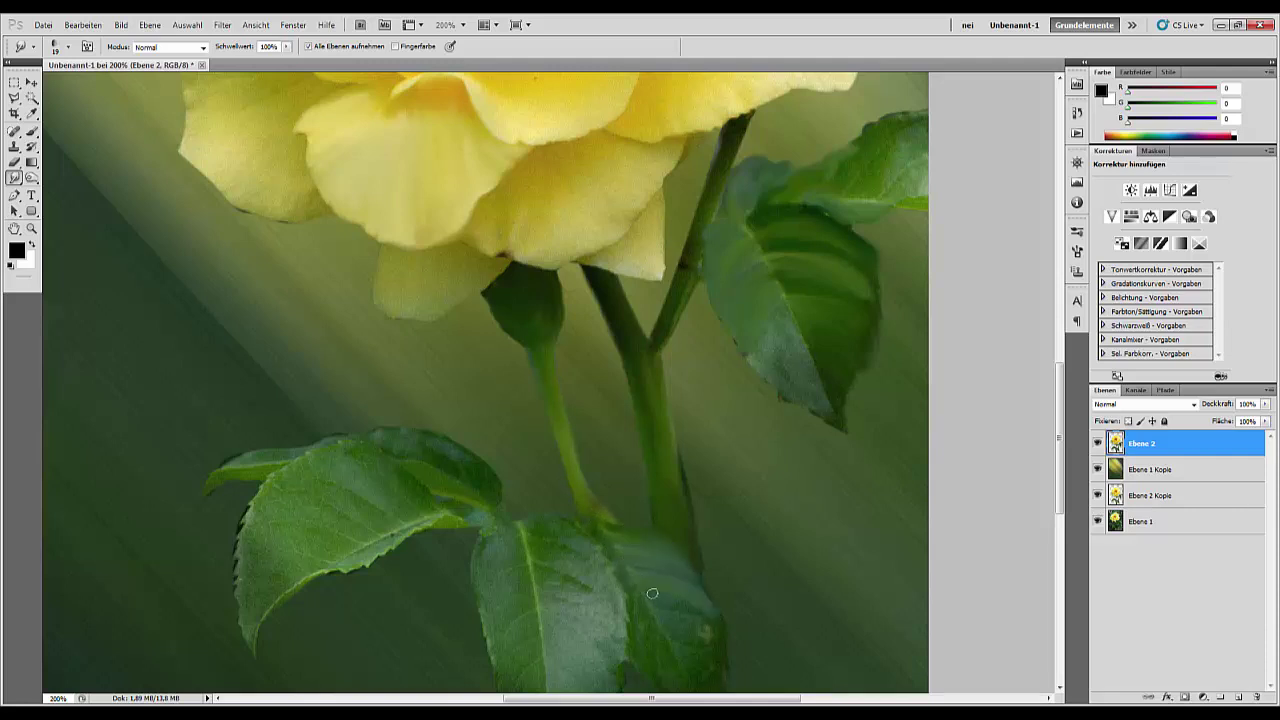
# - Smudge away the leaf-edge blemish and the dark stem spot, then zoom out to 66.7%
pyautogui.moveTo(454, 578); pyautogui.dragTo(552, 642)
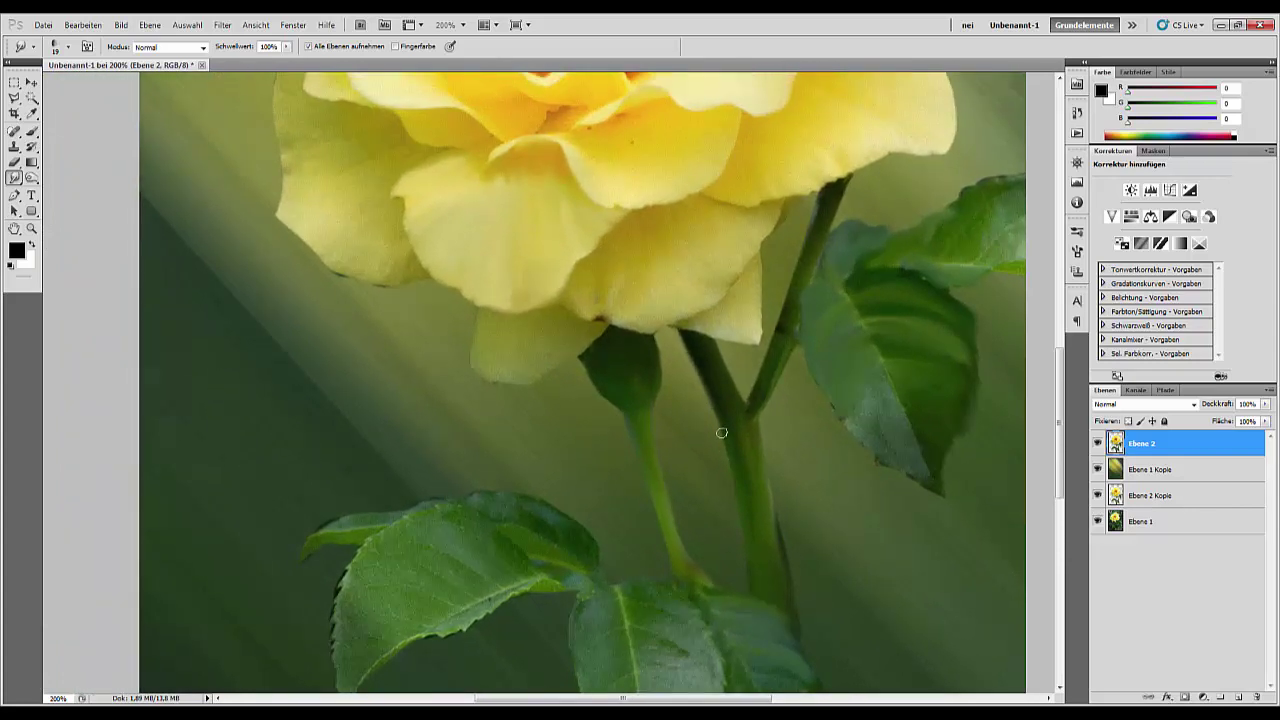
pyautogui.moveTo(684, 581); pyautogui.dragTo(431, 291)
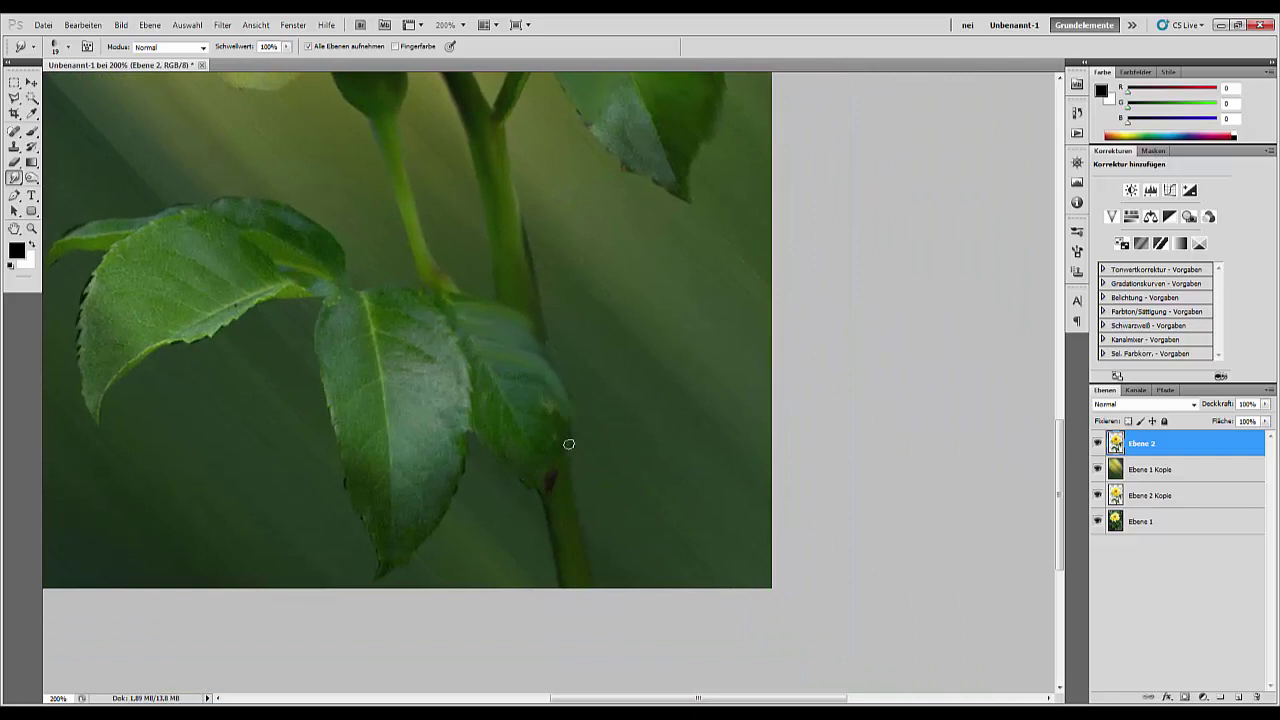
pyautogui.click(545, 405)
pyautogui.click(548, 480)
pyautogui.scroll(-3, 553, 484)
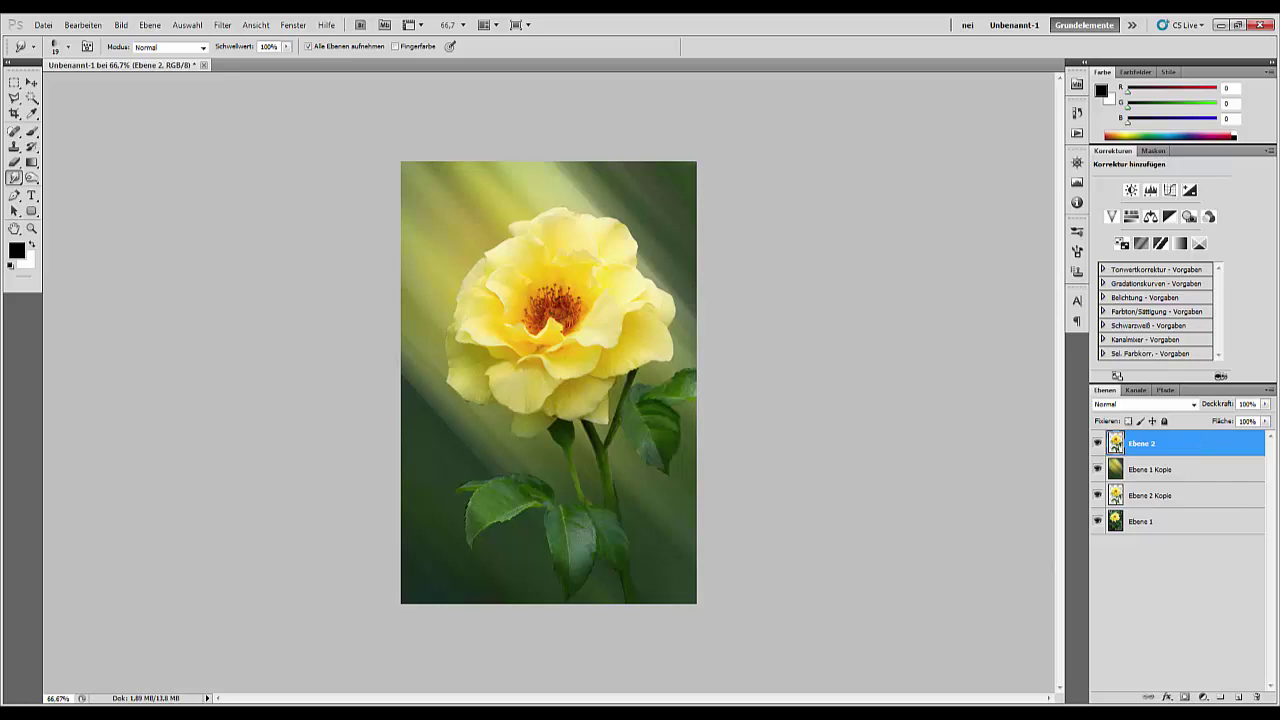
# - Zoom in to 500% on the petals below the flower centre, then back to 300%
pyautogui.click(633, 688)
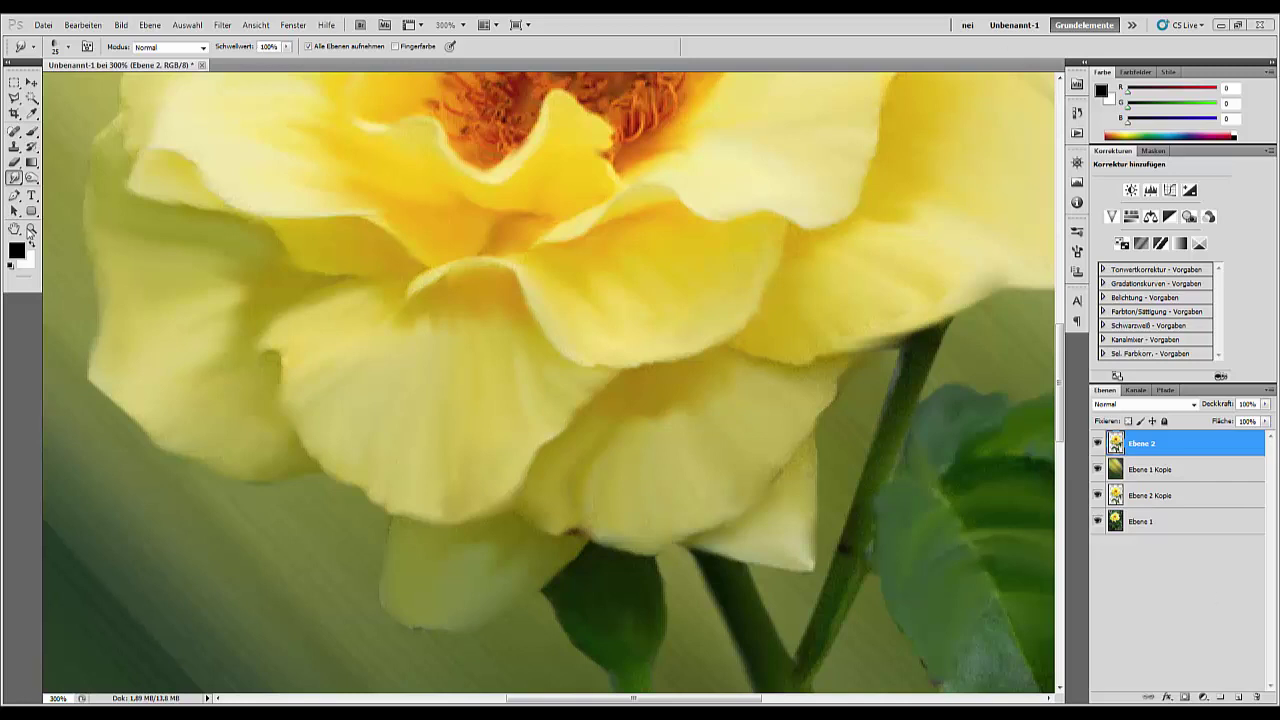
pyautogui.click(31, 228)
pyautogui.click(510, 222)
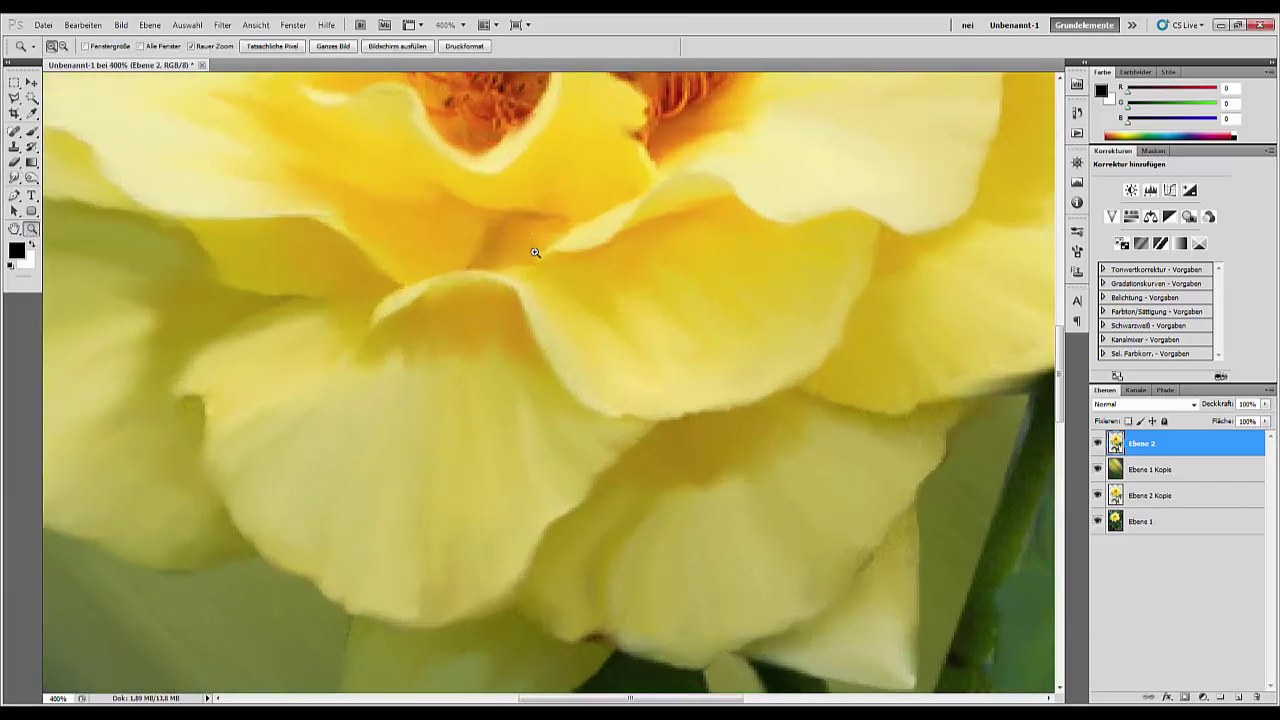
pyautogui.click(535, 251)
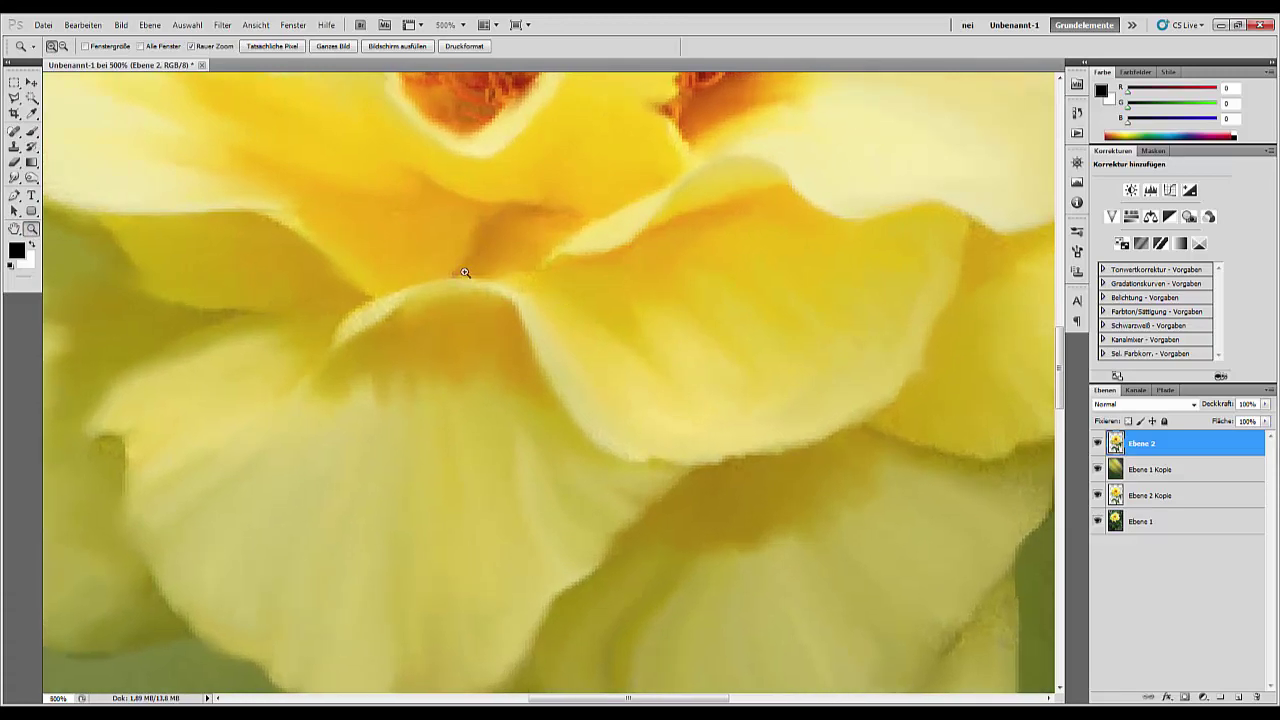
pyautogui.hotkey('ctrl', '-')
pyautogui.hotkey('ctrl', '-')
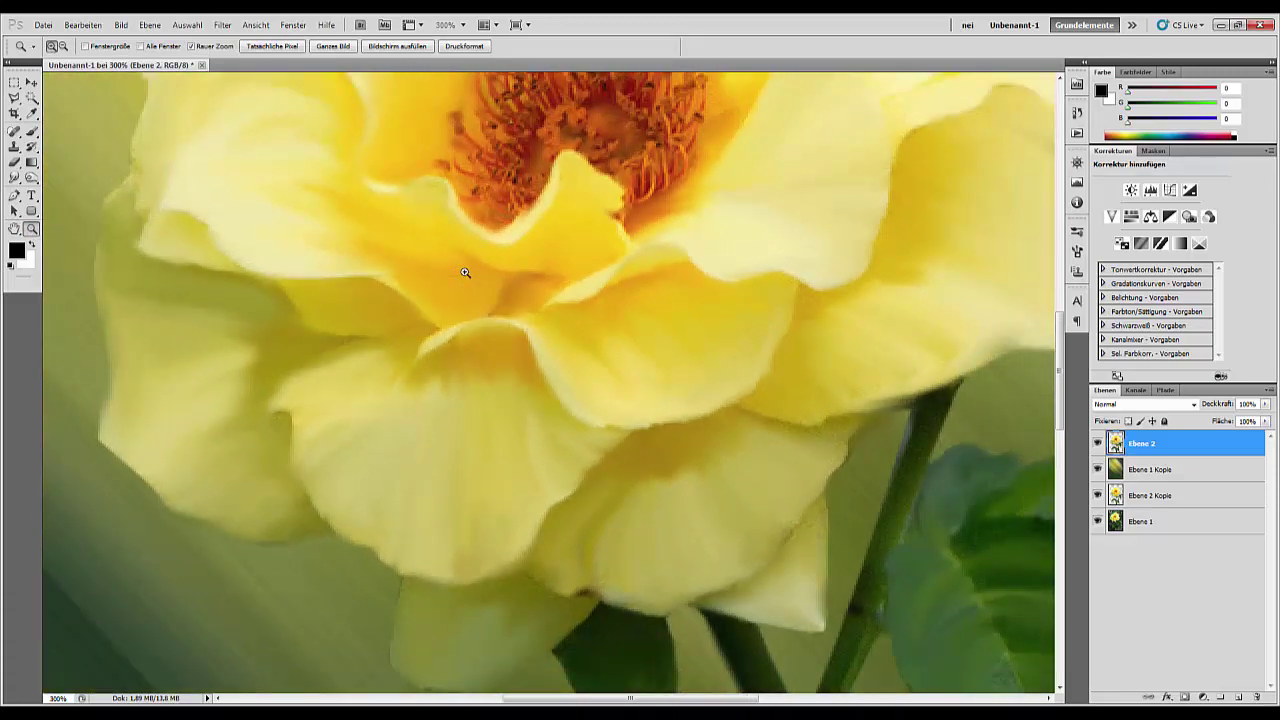
# - Set the Smudge brush Größe to 10 px and softly blend the lower petals
pyautogui.click(33, 132)
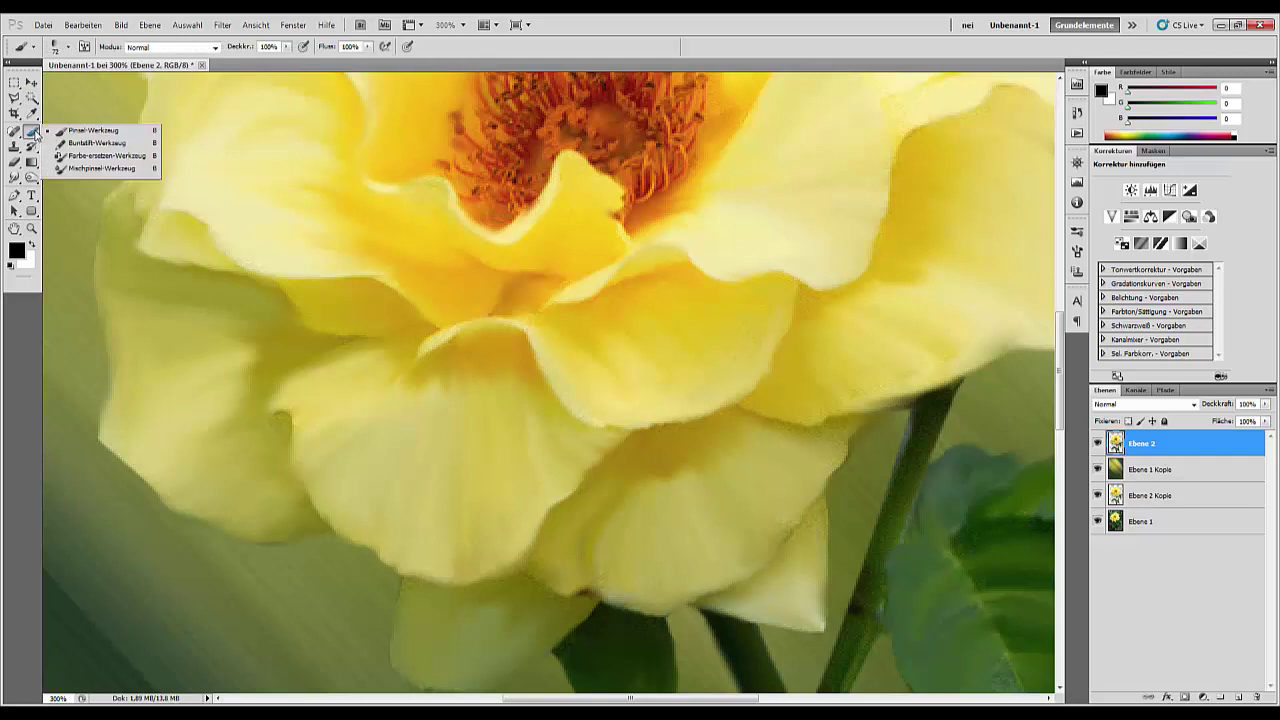
pyautogui.click(14, 178)
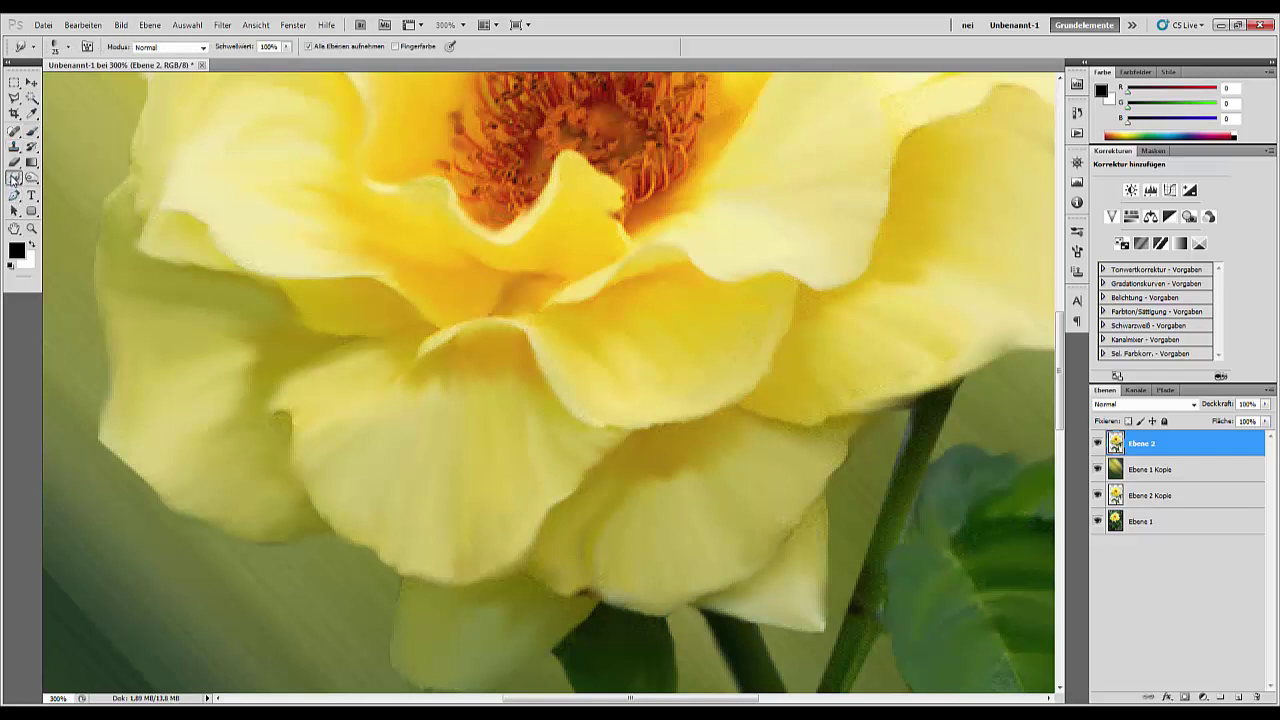
pyautogui.rightClick(570, 324)
pyautogui.moveTo(596, 344); pyautogui.dragTo(583, 344)
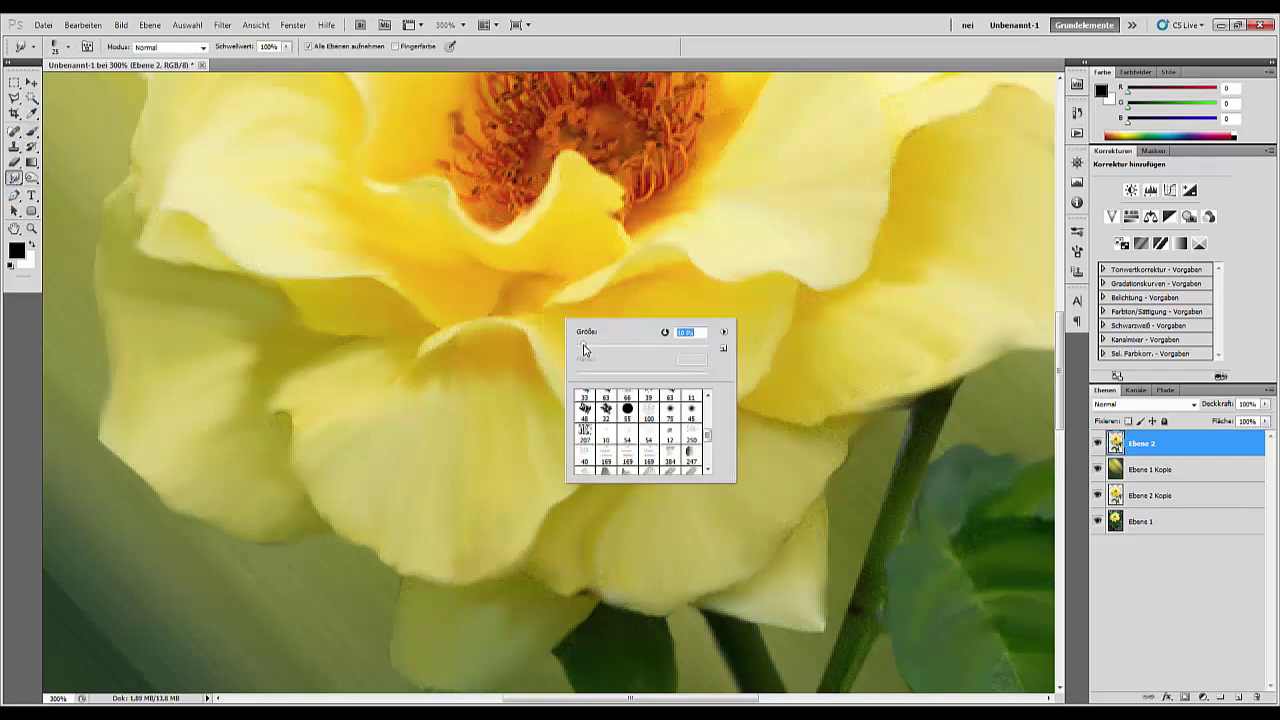
pyautogui.press('Return')
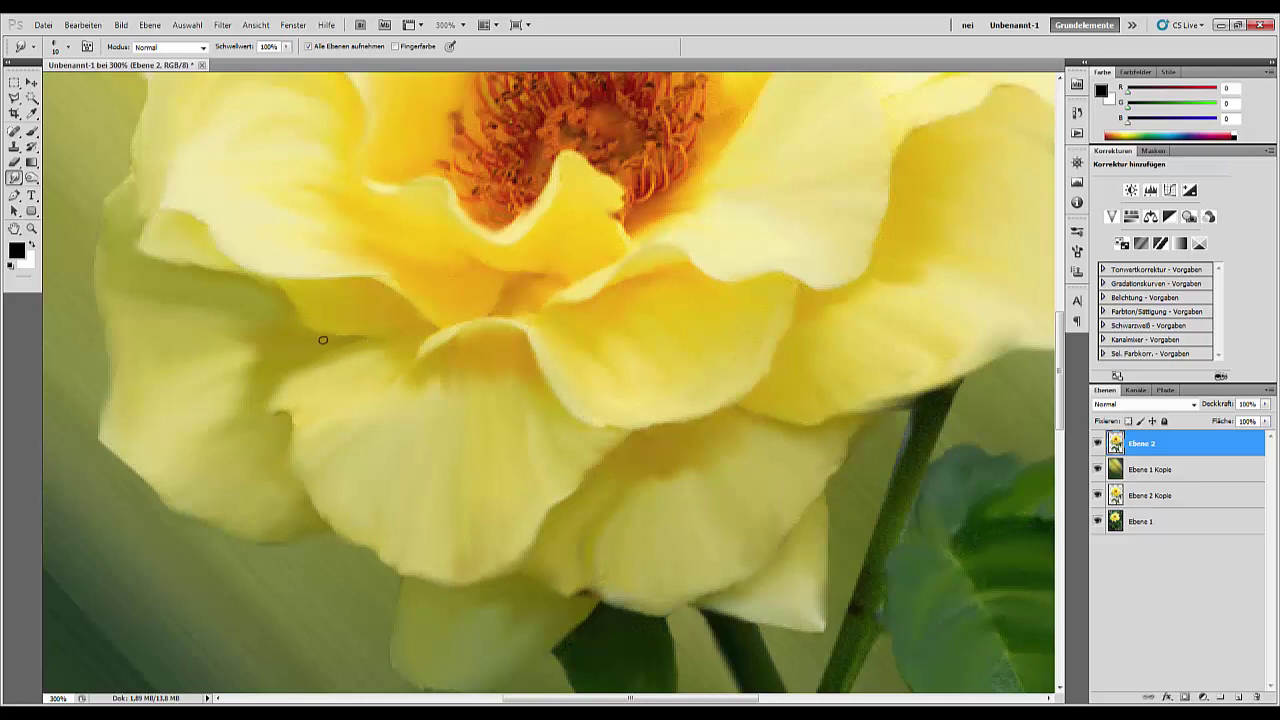
pyautogui.scroll(2, 691, 472)
pyautogui.scroll(3, 666, 500)
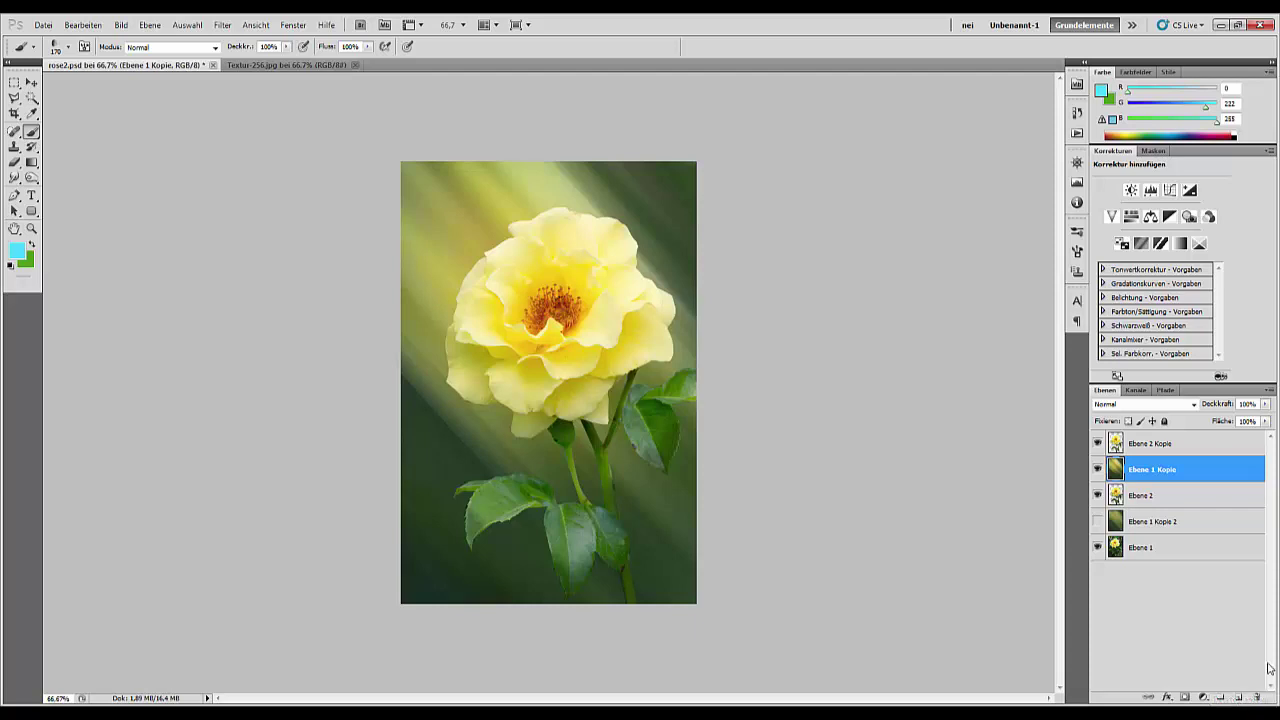
# - Move Ebene 2 to the top of the stack and Ebene 2 Kopie below Ebene 1 Kopie
pyautogui.click(1097, 442)
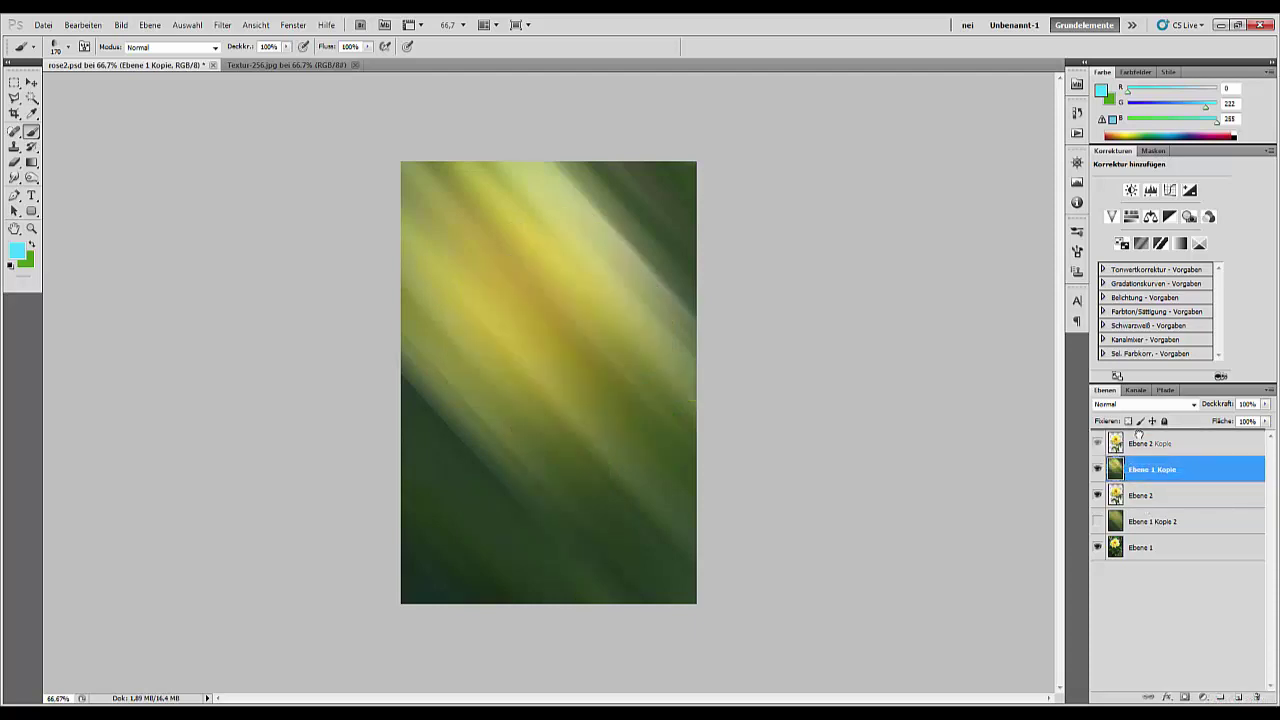
pyautogui.moveTo(1148, 494); pyautogui.dragTo(1139, 434)
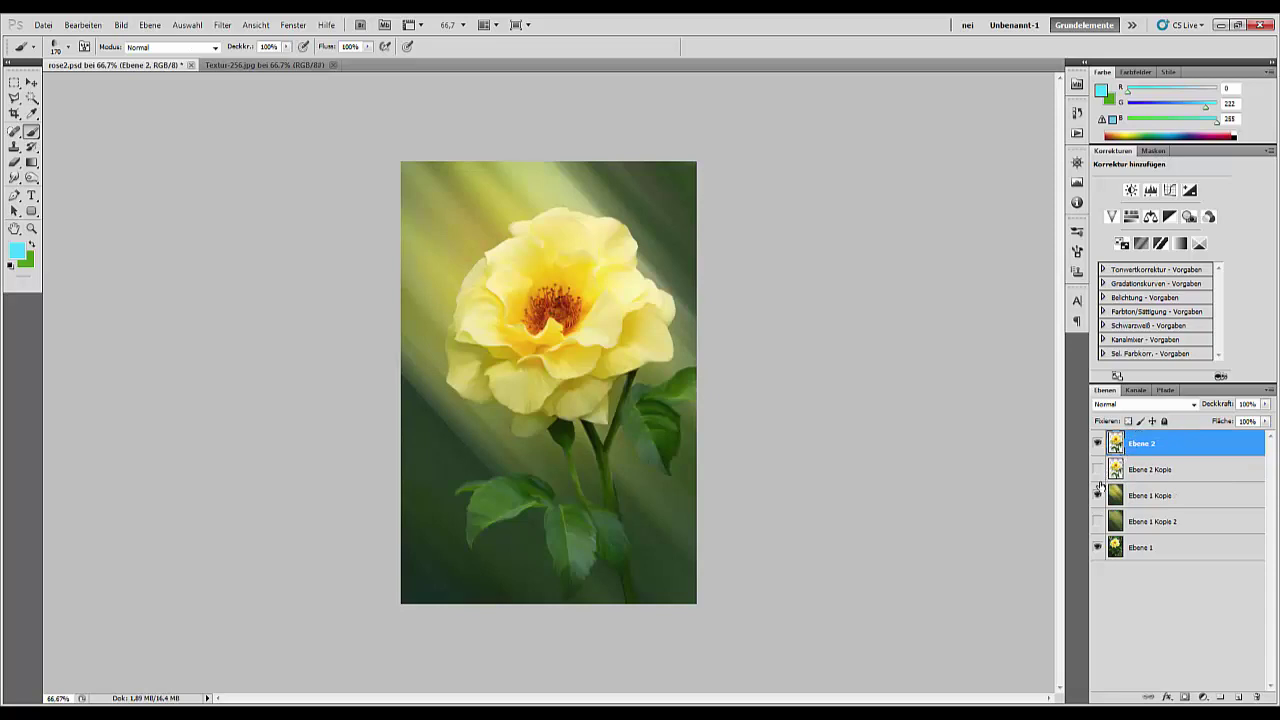
pyautogui.moveTo(1124, 470); pyautogui.dragTo(1158, 512)
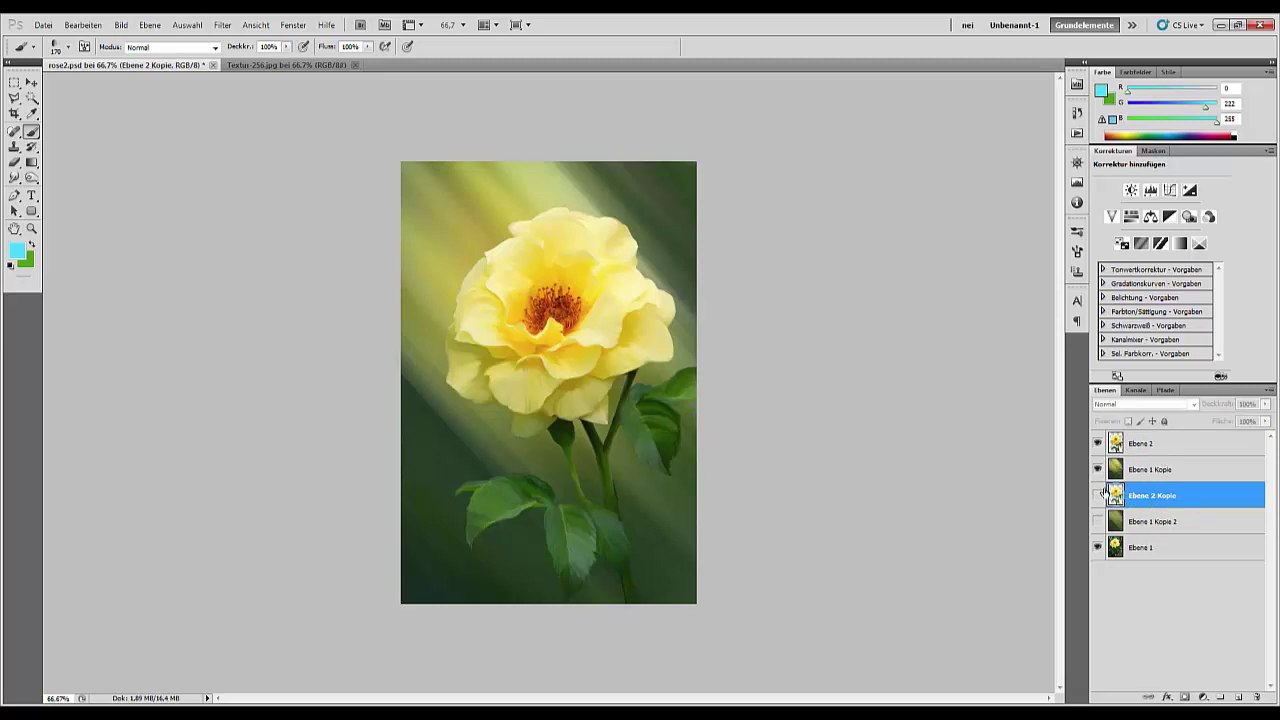
# - Fully lock and hide Ebene 2 Kopie and Ebene 1 Kopie 2, then reselect Ebene 1 Kopie
pyautogui.click(1099, 495)
pyautogui.click(1098, 521)
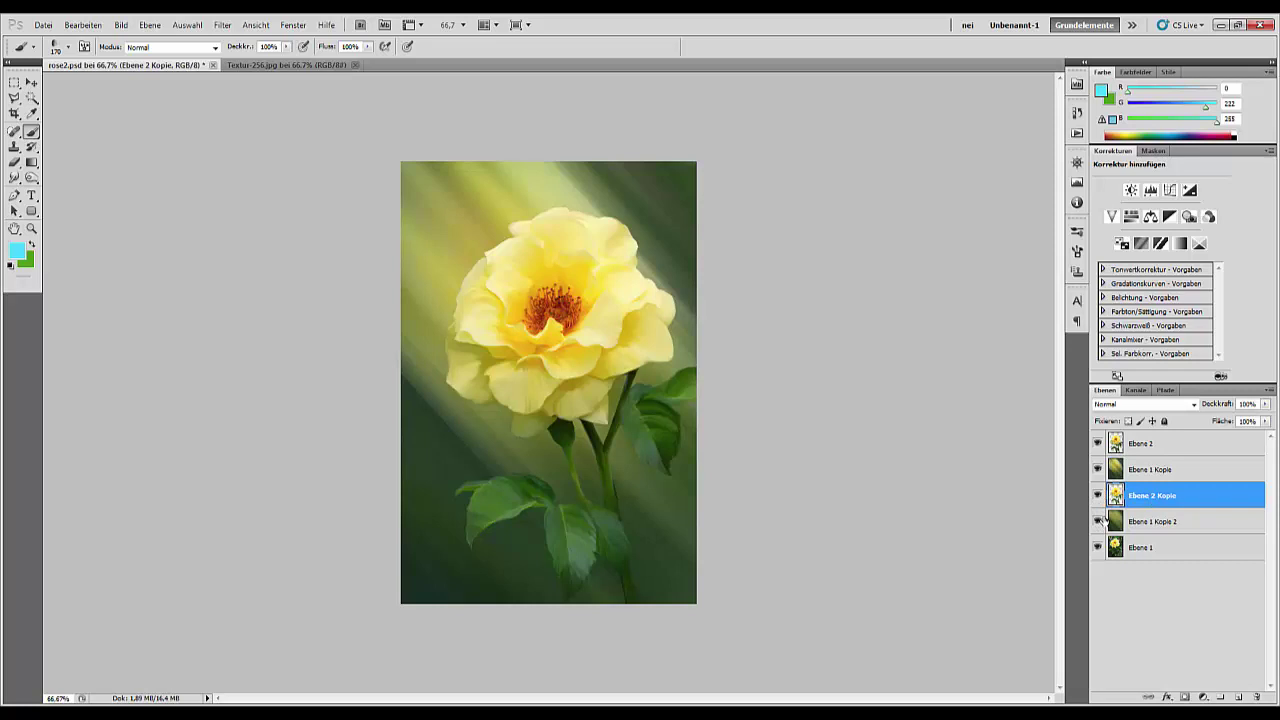
pyautogui.click(1164, 421)
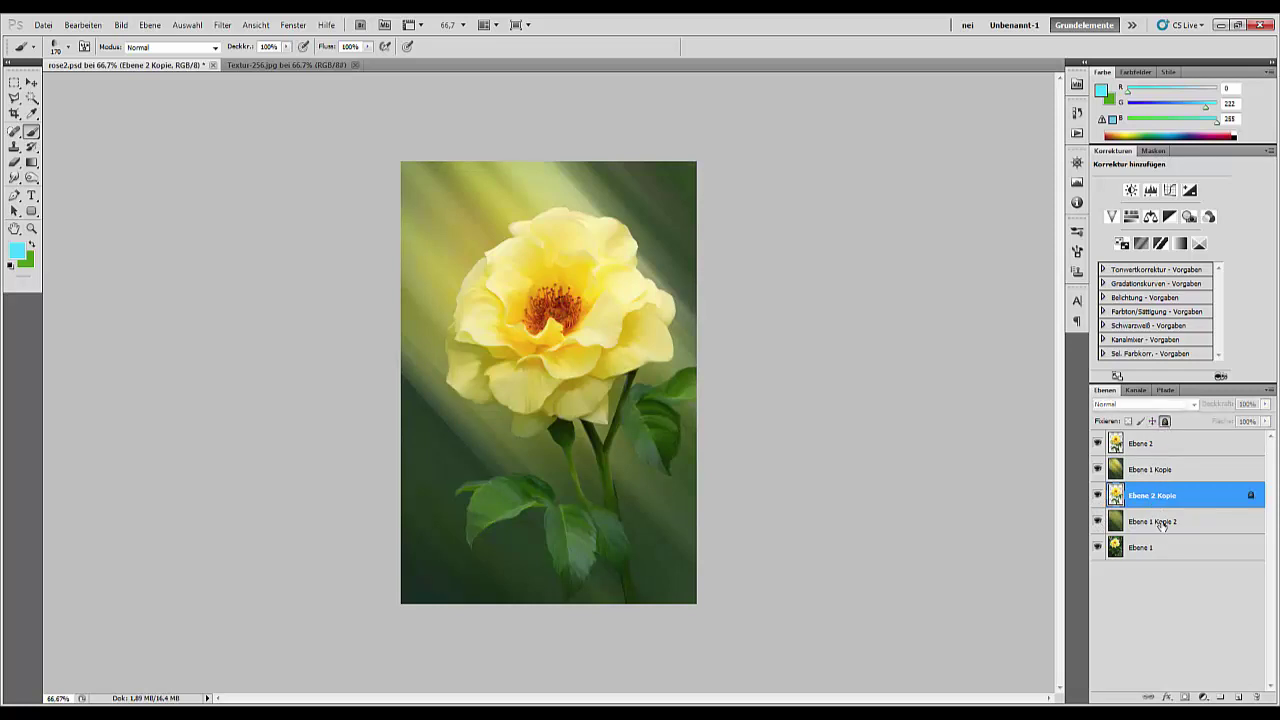
pyautogui.click(1160, 524)
pyautogui.click(1164, 421)
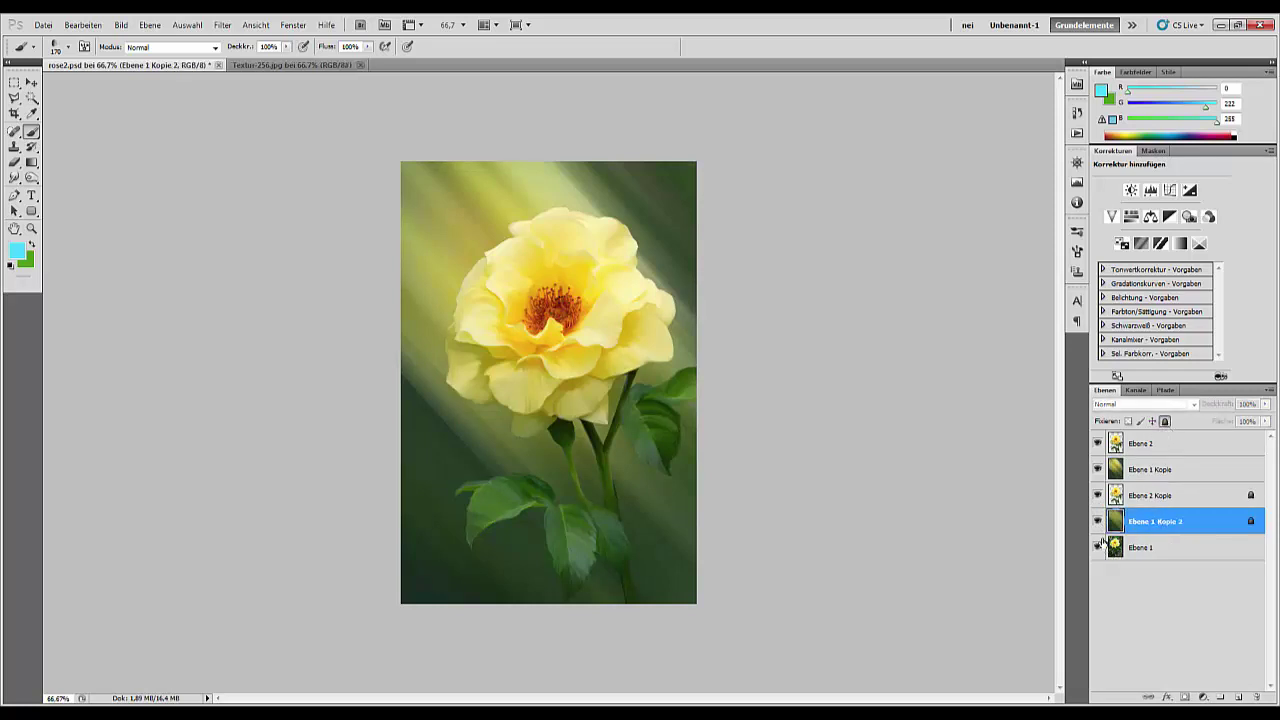
pyautogui.moveTo(1098, 521); pyautogui.dragTo(1099, 503)
pyautogui.click(1164, 470)
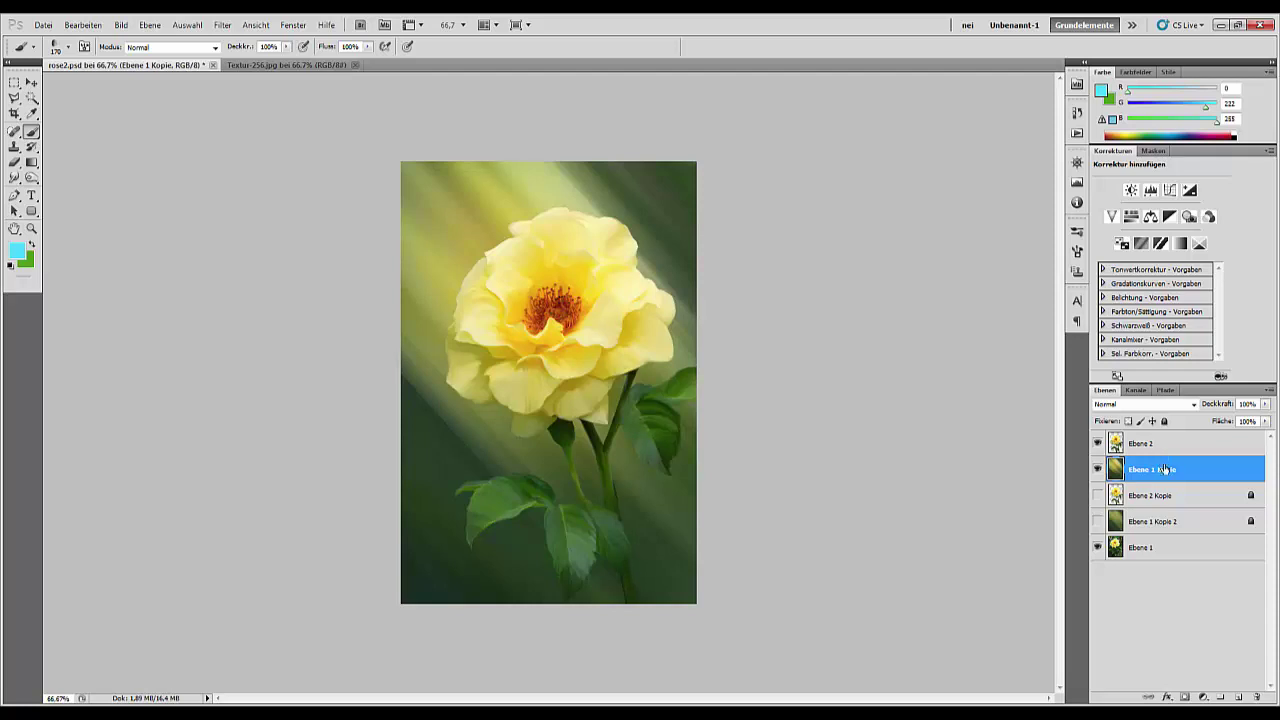
# - Add a new layer Ebene 3 and set the foreground colour to a darker green
pyautogui.click(1239, 698)
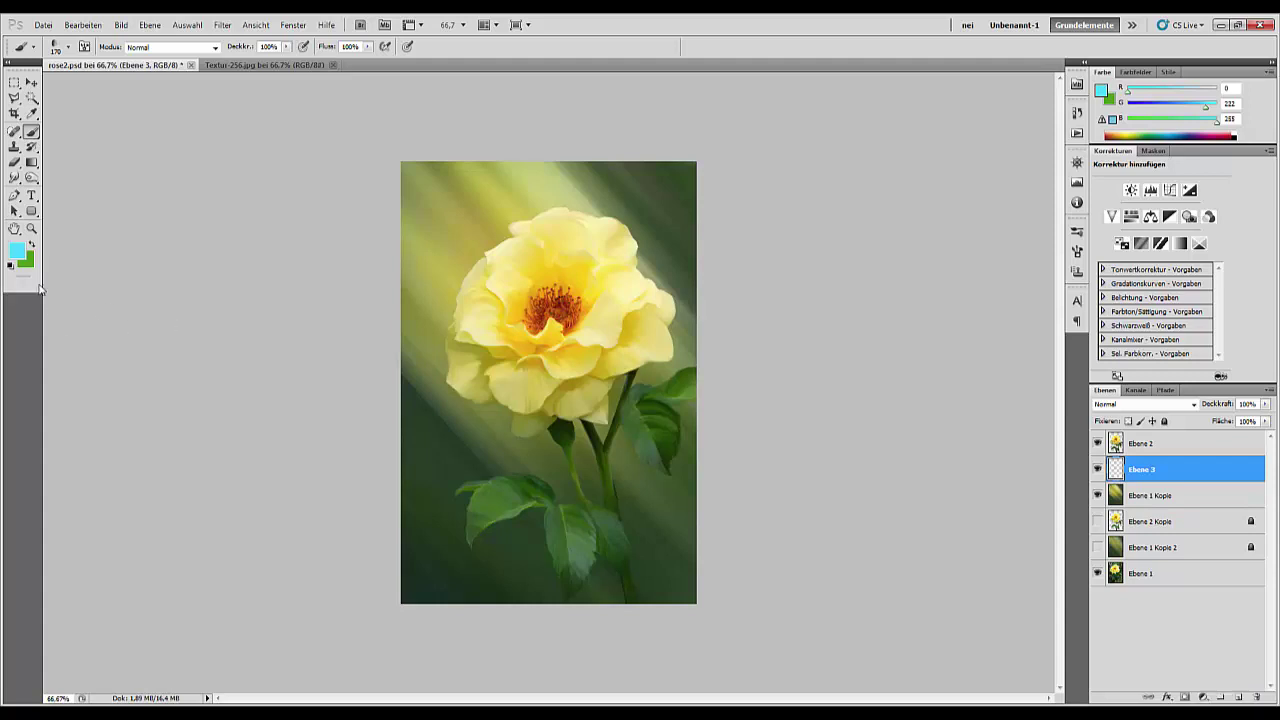
pyautogui.click(32, 245)
pyautogui.click(19, 257)
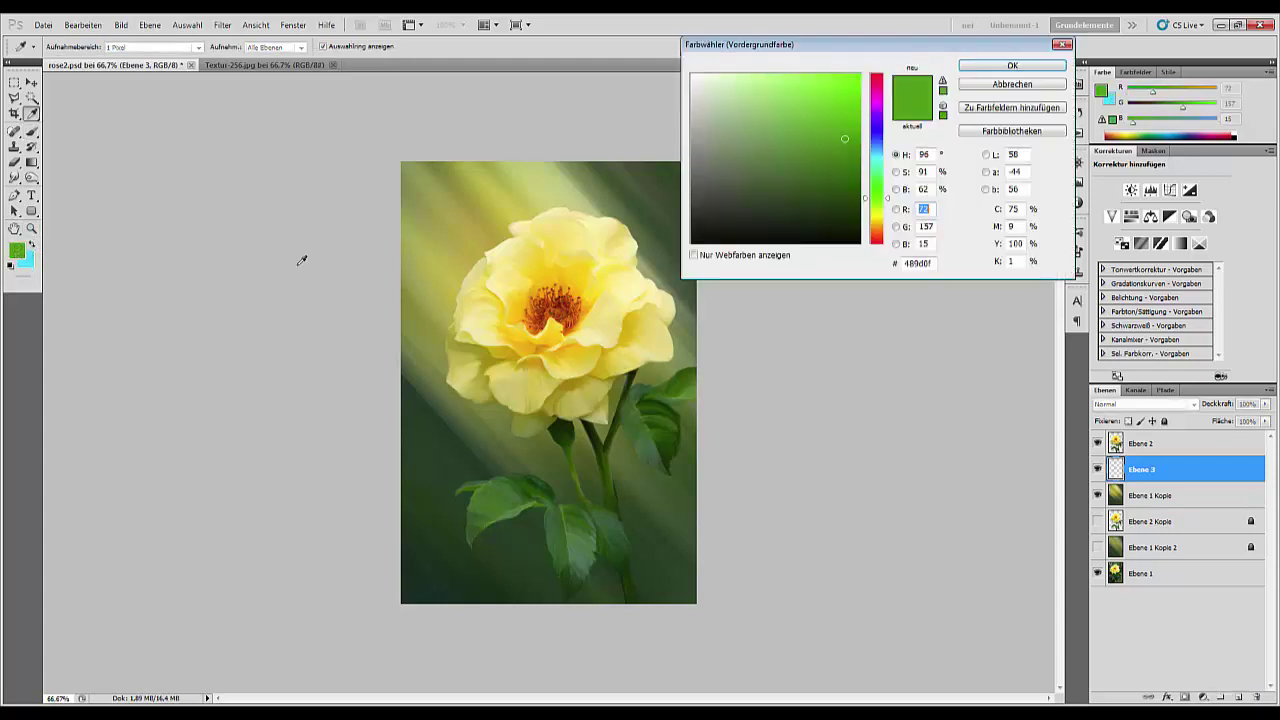
pyautogui.click(831, 166)
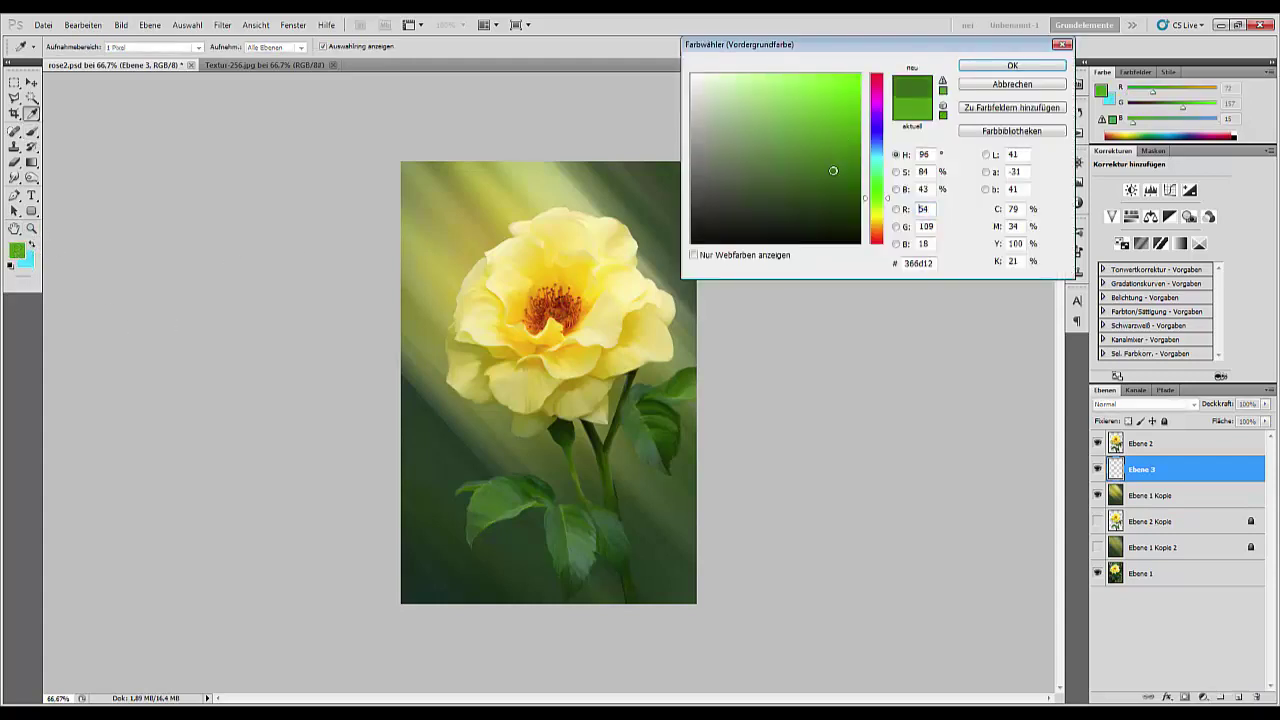
pyautogui.click(1008, 65)
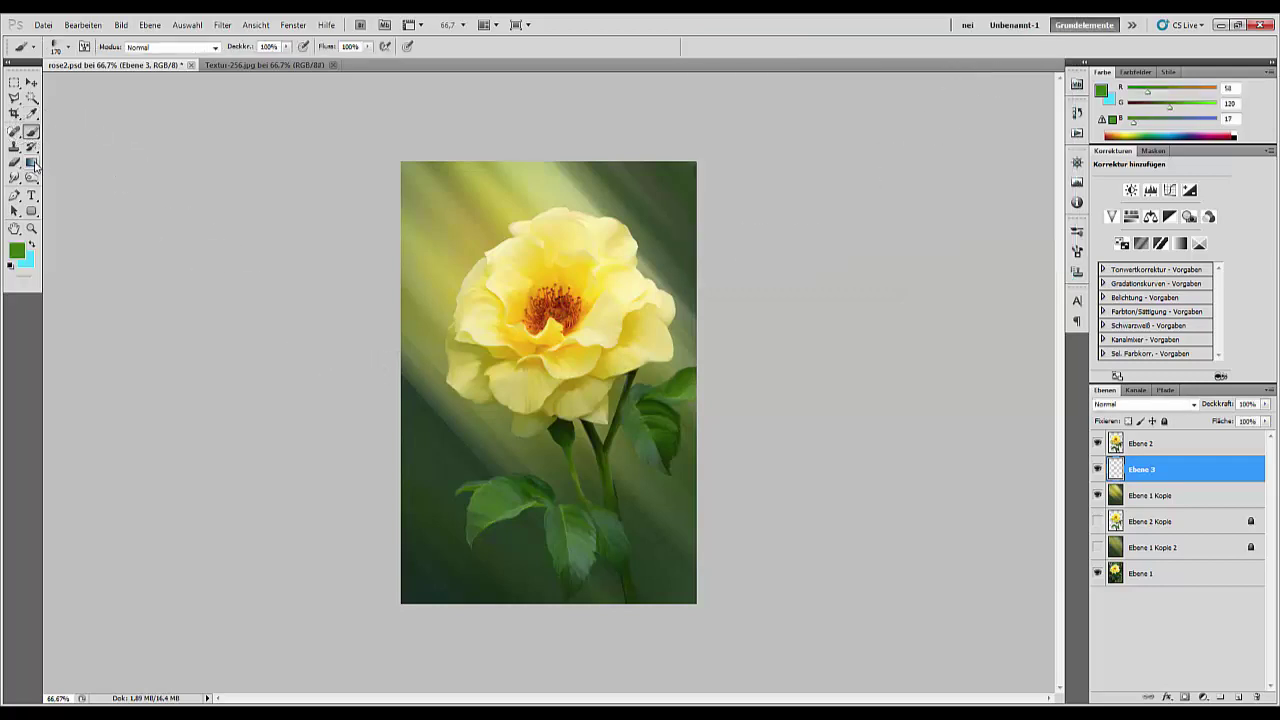
# - Draw radial green gradients at the lower left and across the top of the canvas
pyautogui.click(31, 162)
pyautogui.click(137, 48)
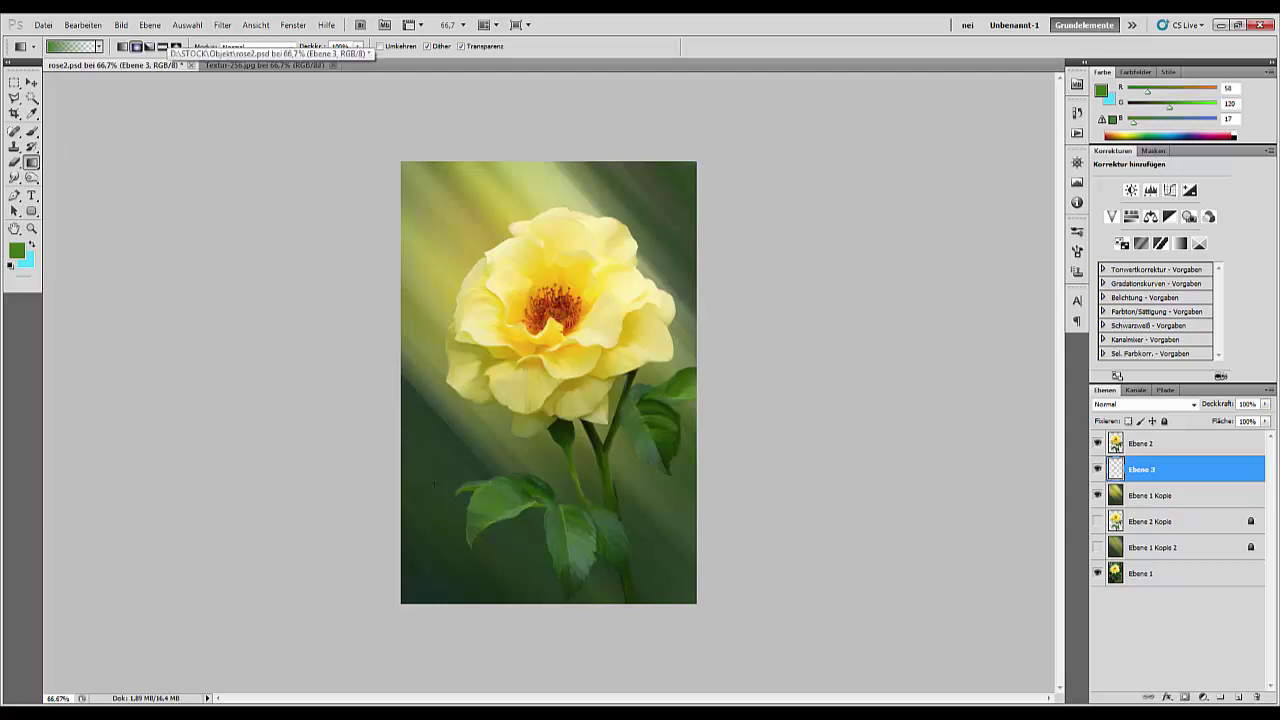
pyautogui.moveTo(463, 505); pyautogui.dragTo(474, 512)
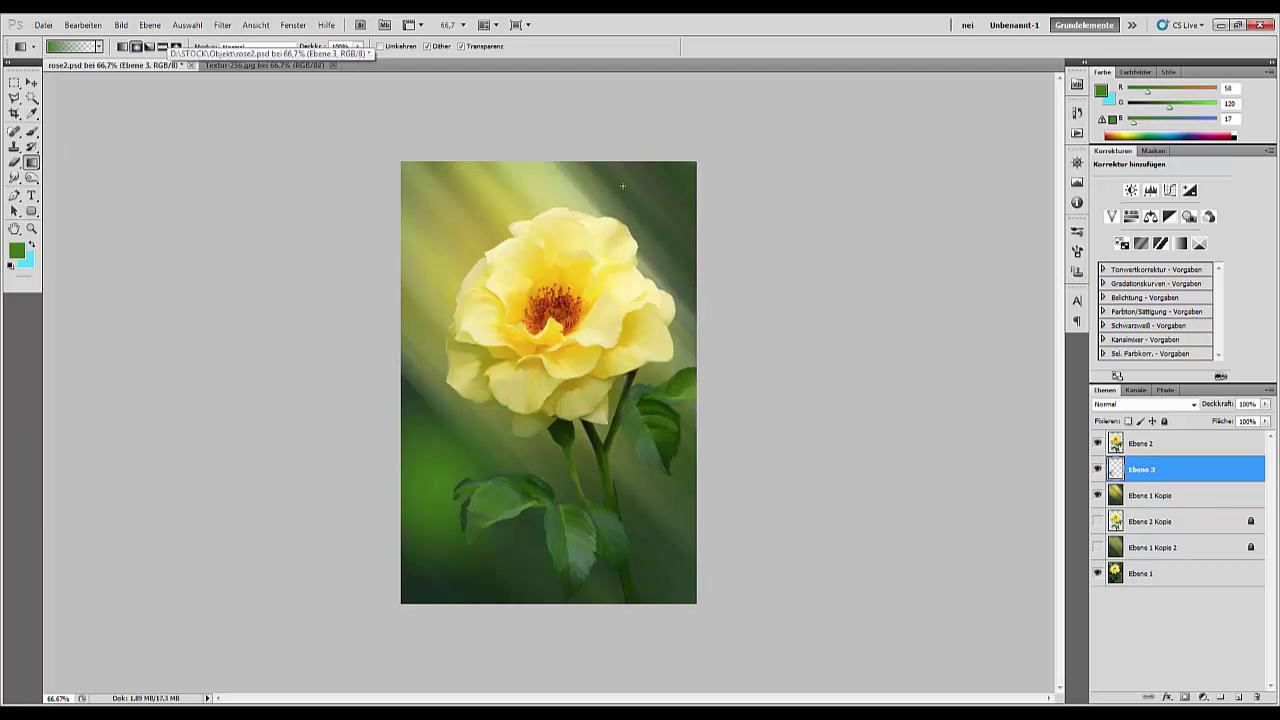
pyautogui.moveTo(508, 191); pyautogui.dragTo(582, 238)
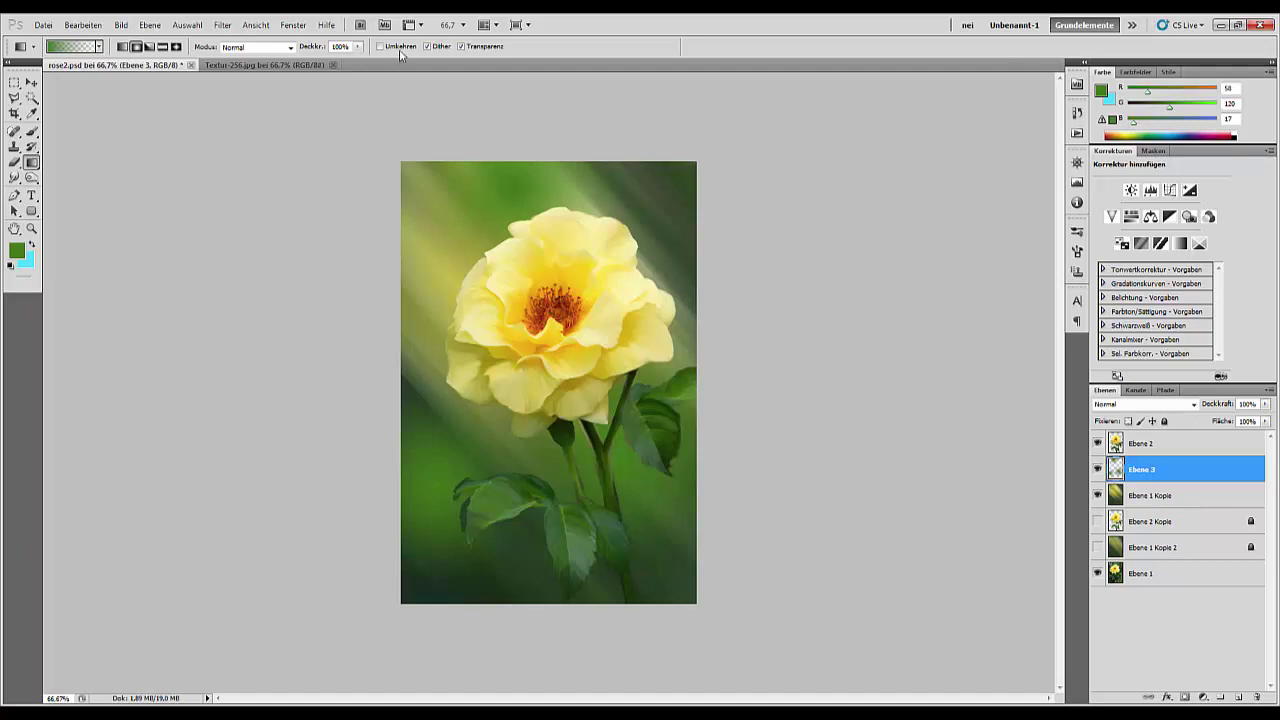
# - Apply Bewegungsunschärfe to Ebene 3 at -48° angle with 214 pixels Abstand
pyautogui.click(224, 26)
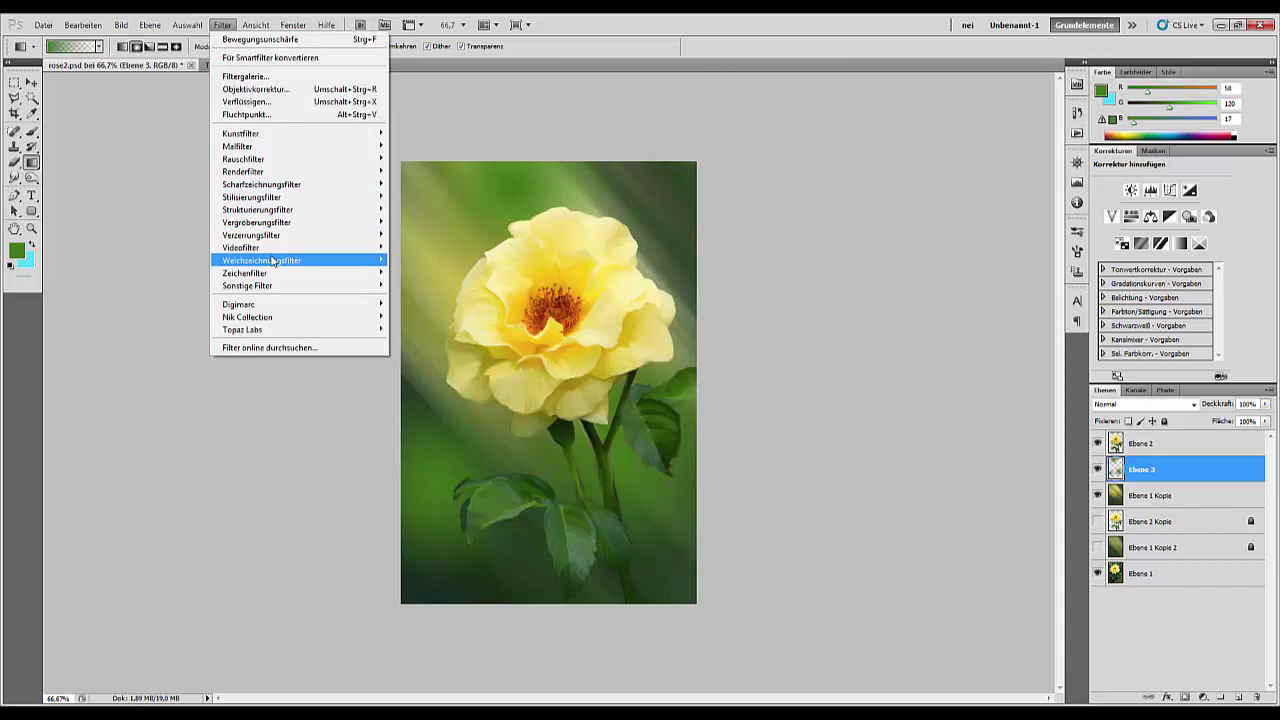
pyautogui.moveTo(262, 260)
pyautogui.click(176, 262)
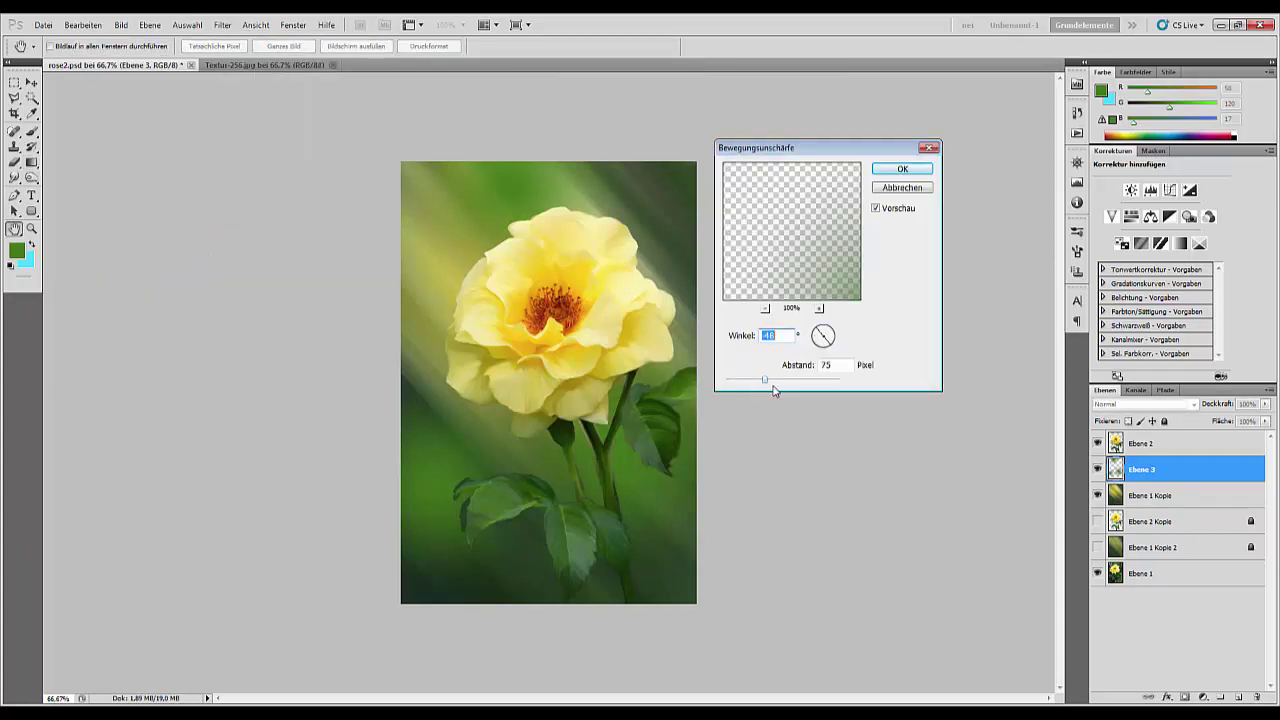
pyautogui.moveTo(764, 379); pyautogui.dragTo(789, 379)
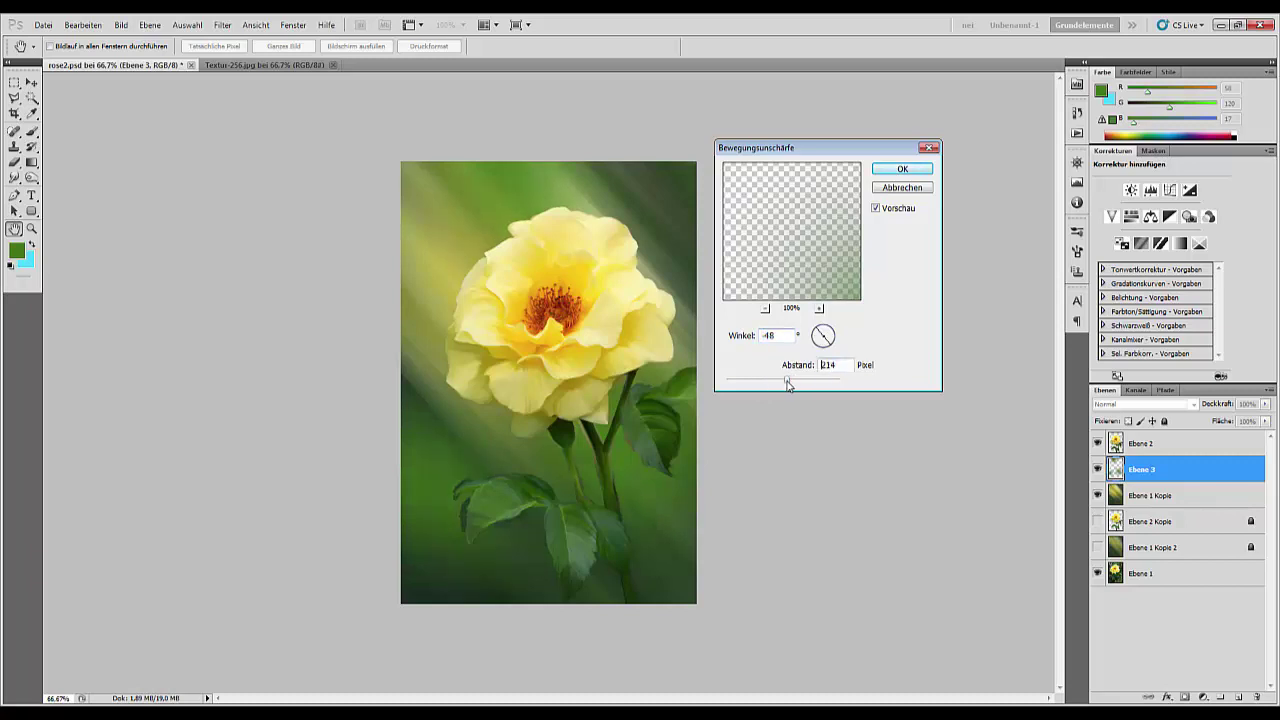
pyautogui.click(904, 169)
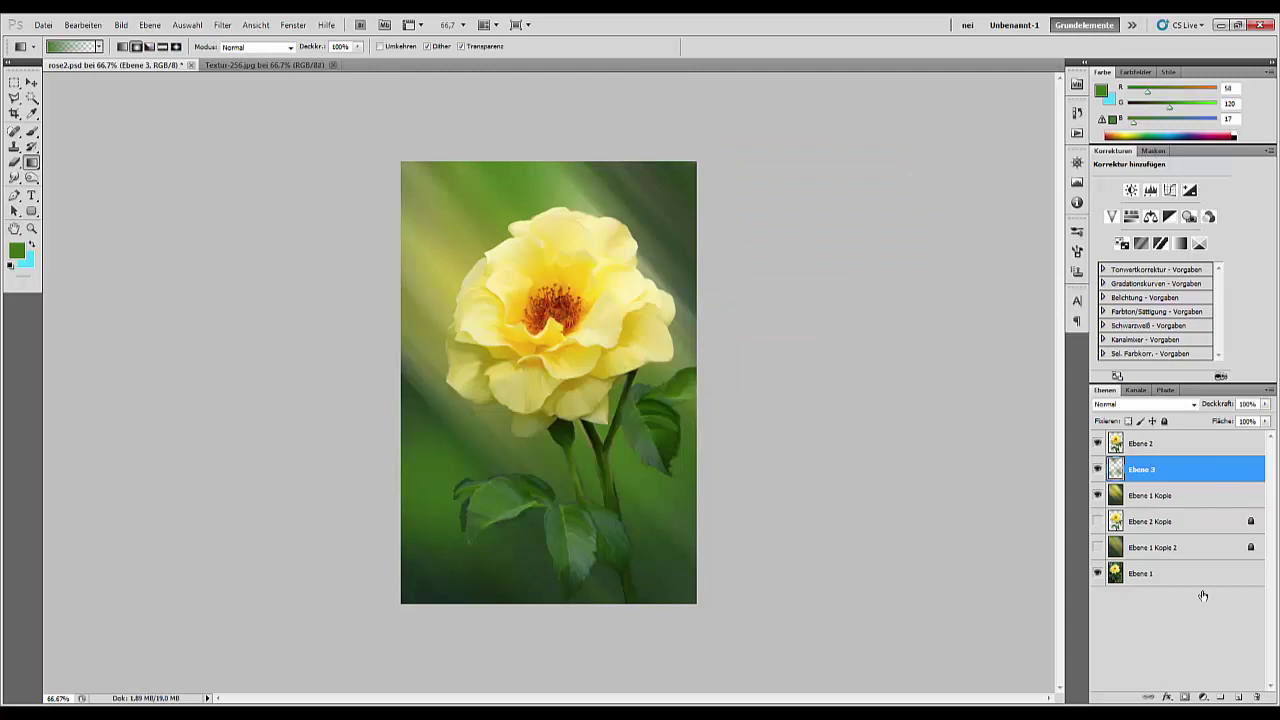
# - Add a new layer Ebene 4 and make a darker cyan the foreground colour
pyautogui.click(1240, 698)
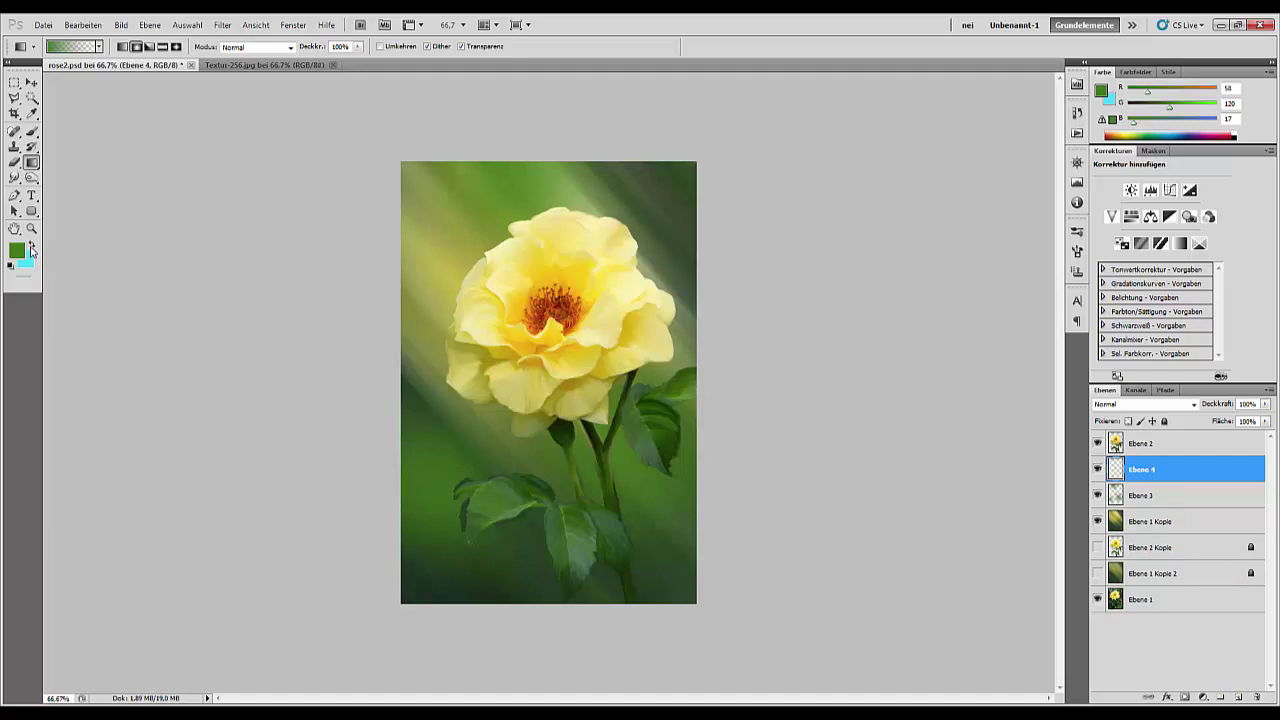
pyautogui.click(32, 245)
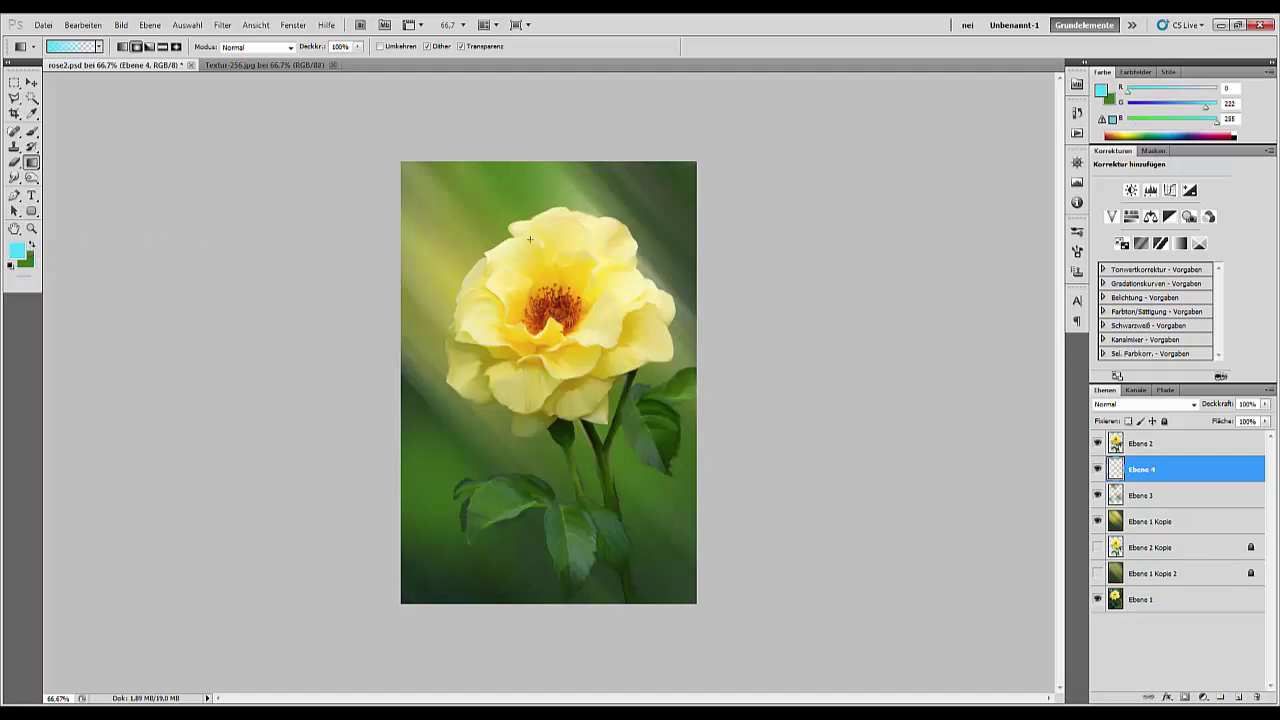
pyautogui.click(17, 255)
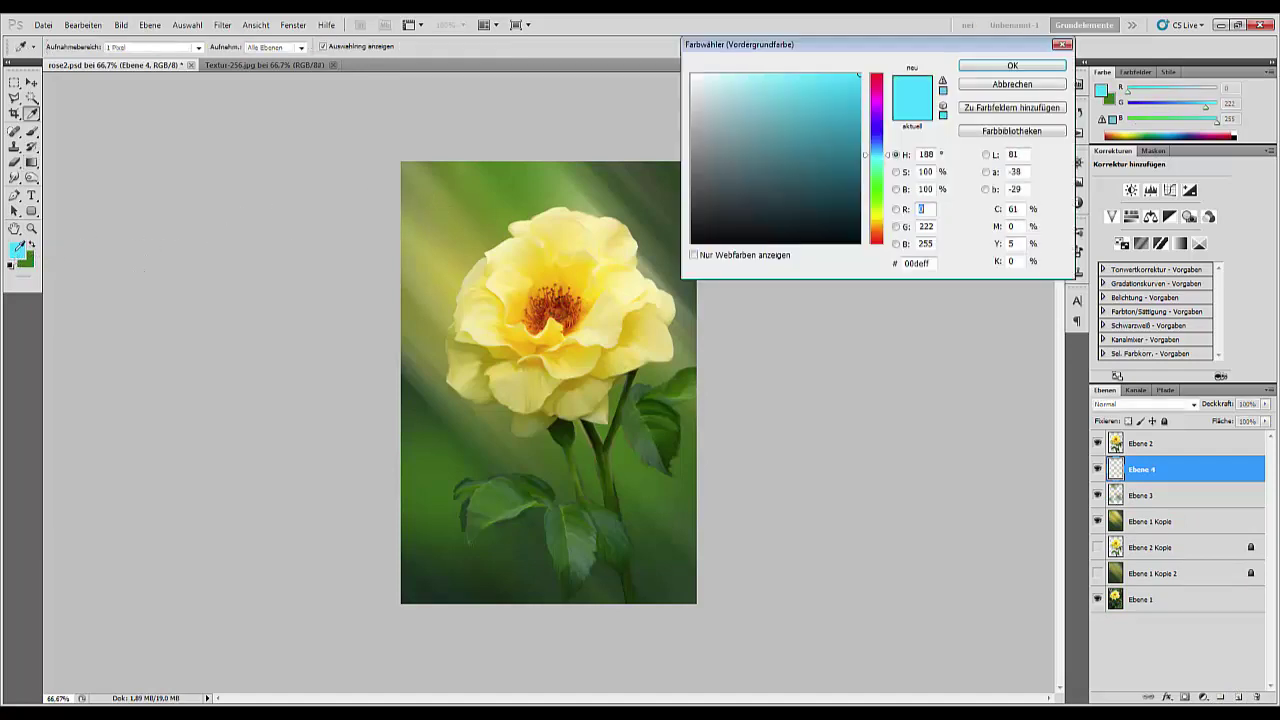
pyautogui.moveTo(852, 100); pyautogui.dragTo(848, 118)
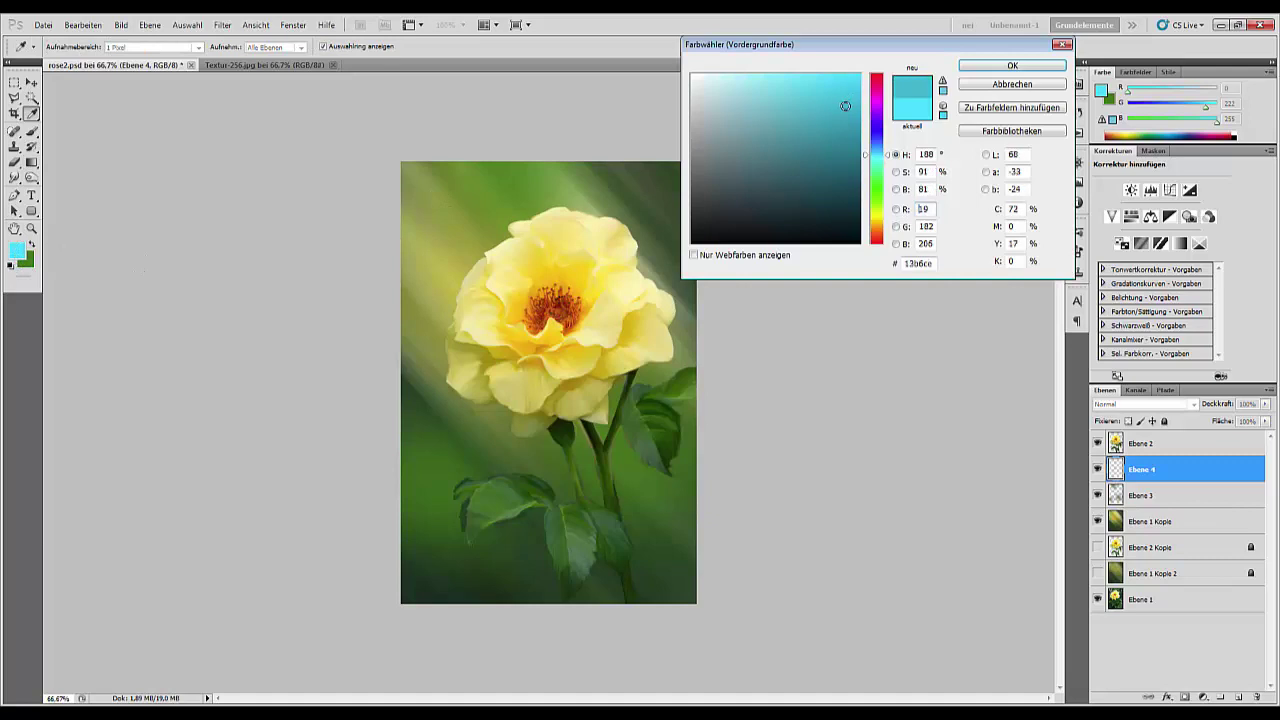
pyautogui.click(1008, 66)
# - Paint radial cyan glows at the top left, top right, lower right and left side
pyautogui.moveTo(435, 222); pyautogui.dragTo(465, 255)
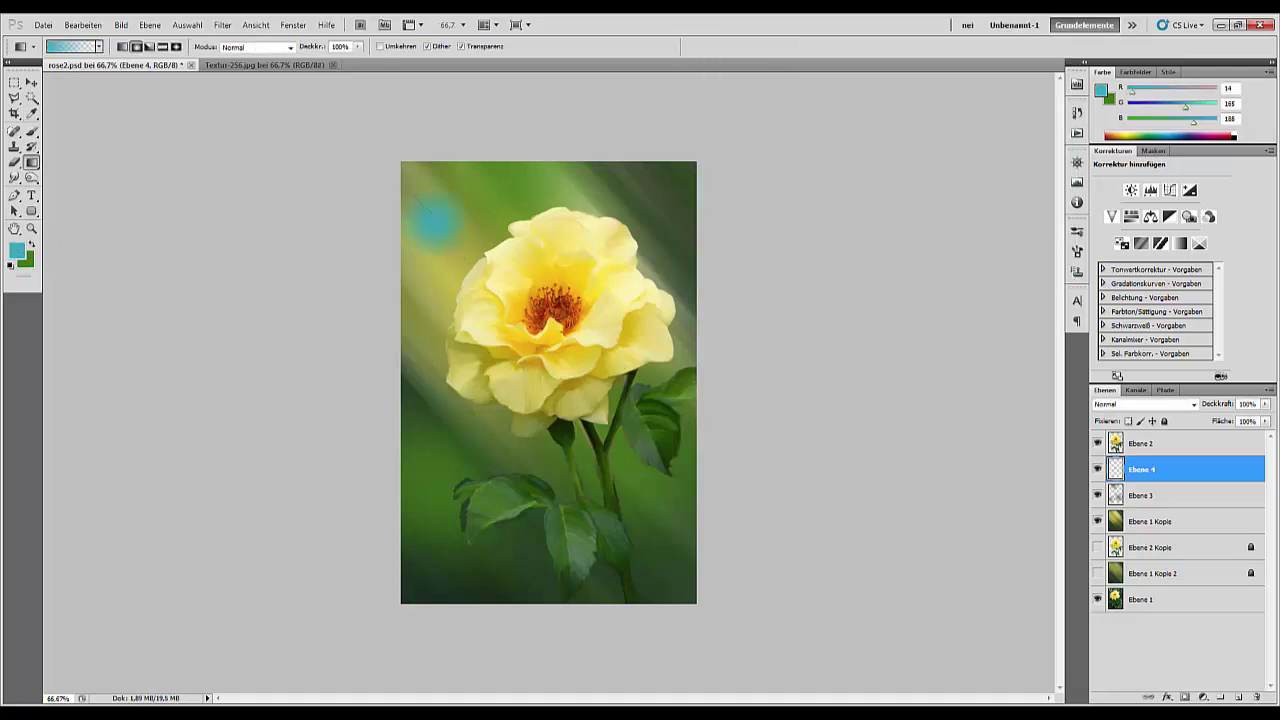
pyautogui.moveTo(420, 200); pyautogui.dragTo(455, 230)
pyautogui.moveTo(616, 187); pyautogui.dragTo(650, 220)
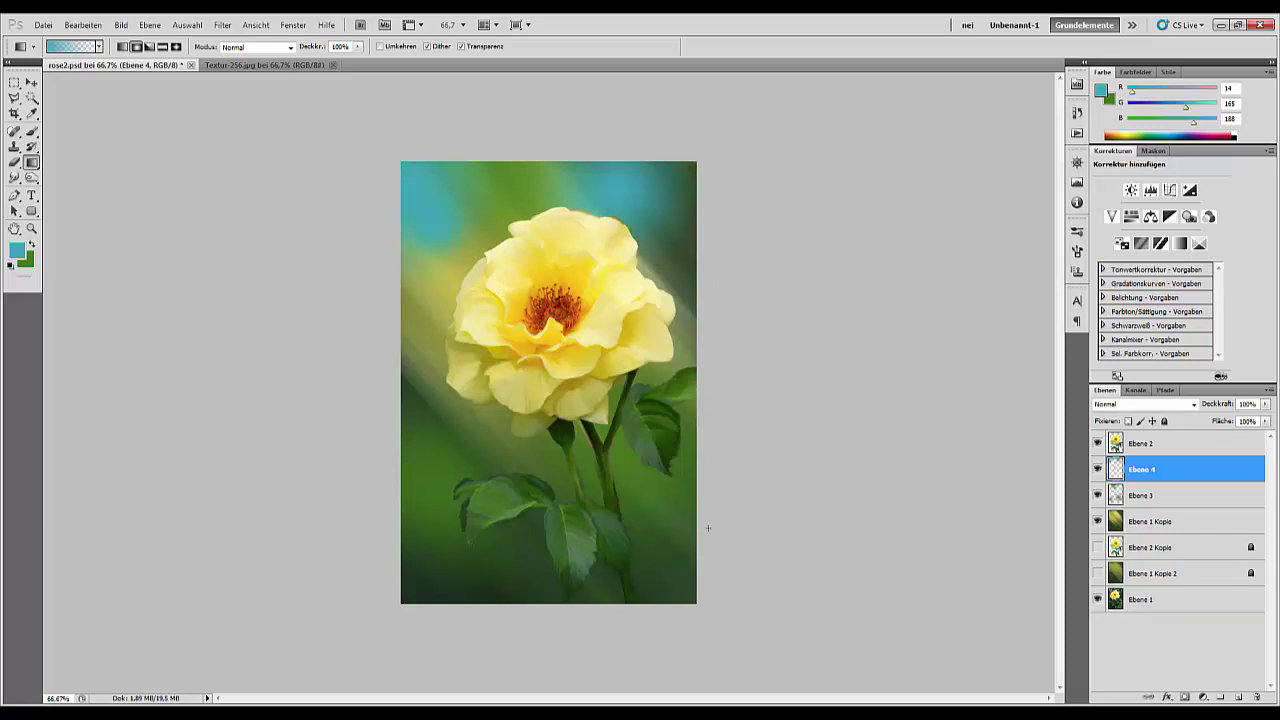
pyautogui.moveTo(666, 504); pyautogui.dragTo(698, 540)
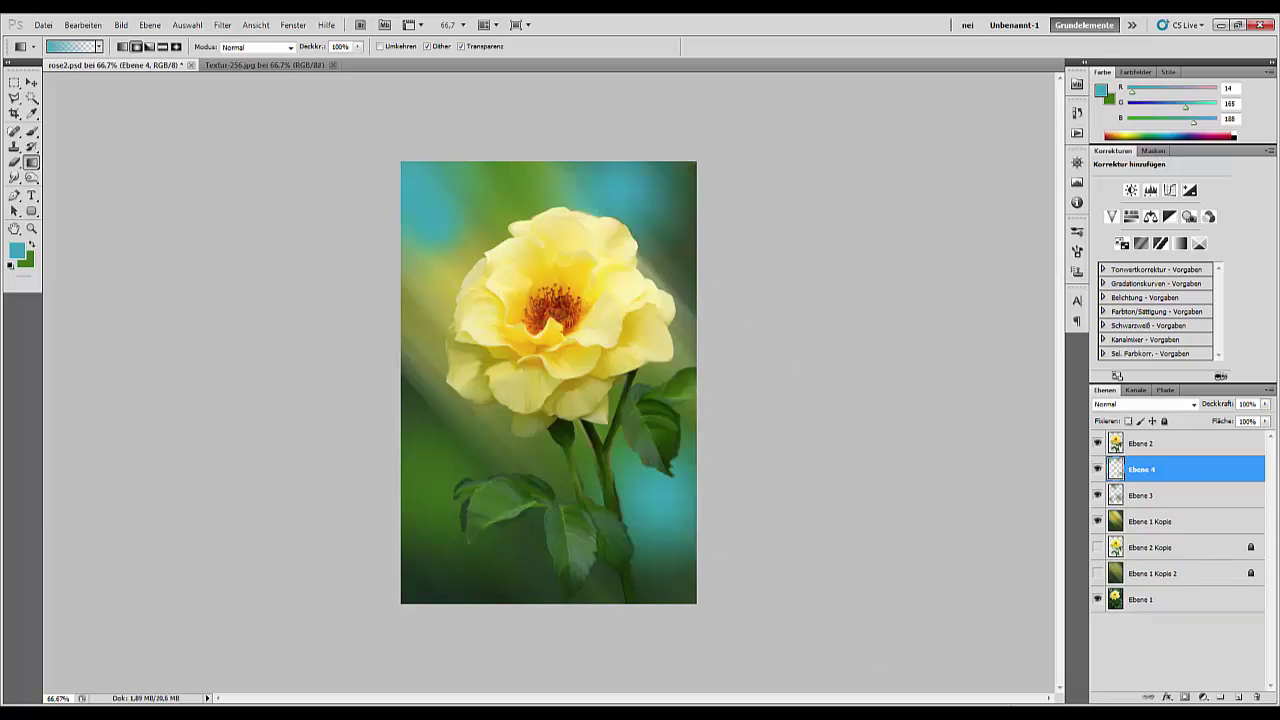
pyautogui.hotkey('ctrl', 'z')
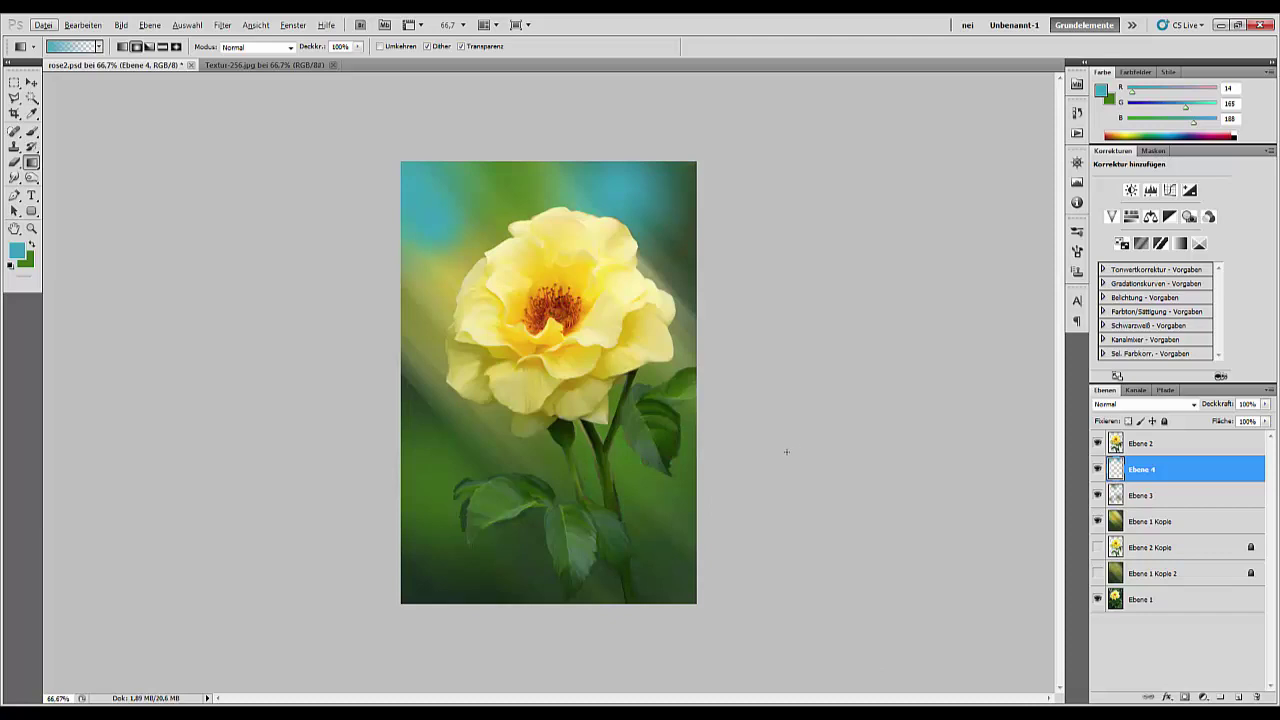
pyautogui.hotkey('ctrl', 'z')
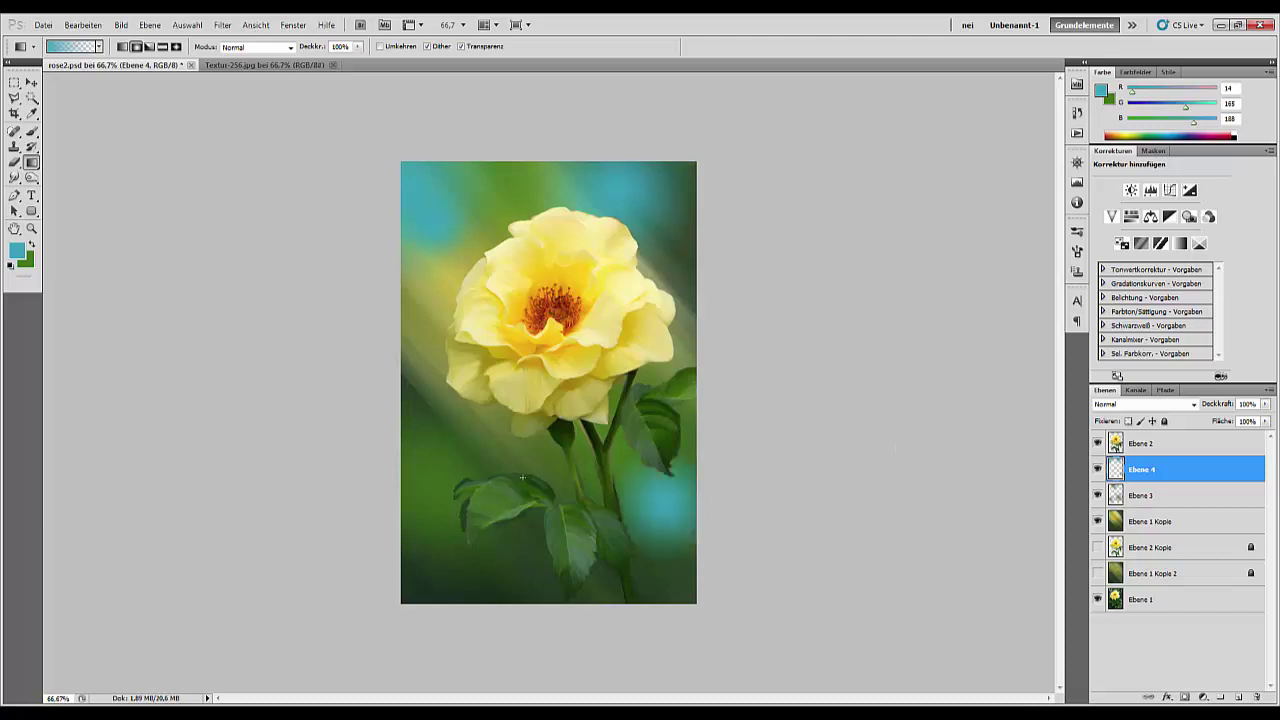
pyautogui.moveTo(432, 433); pyautogui.dragTo(465, 467)
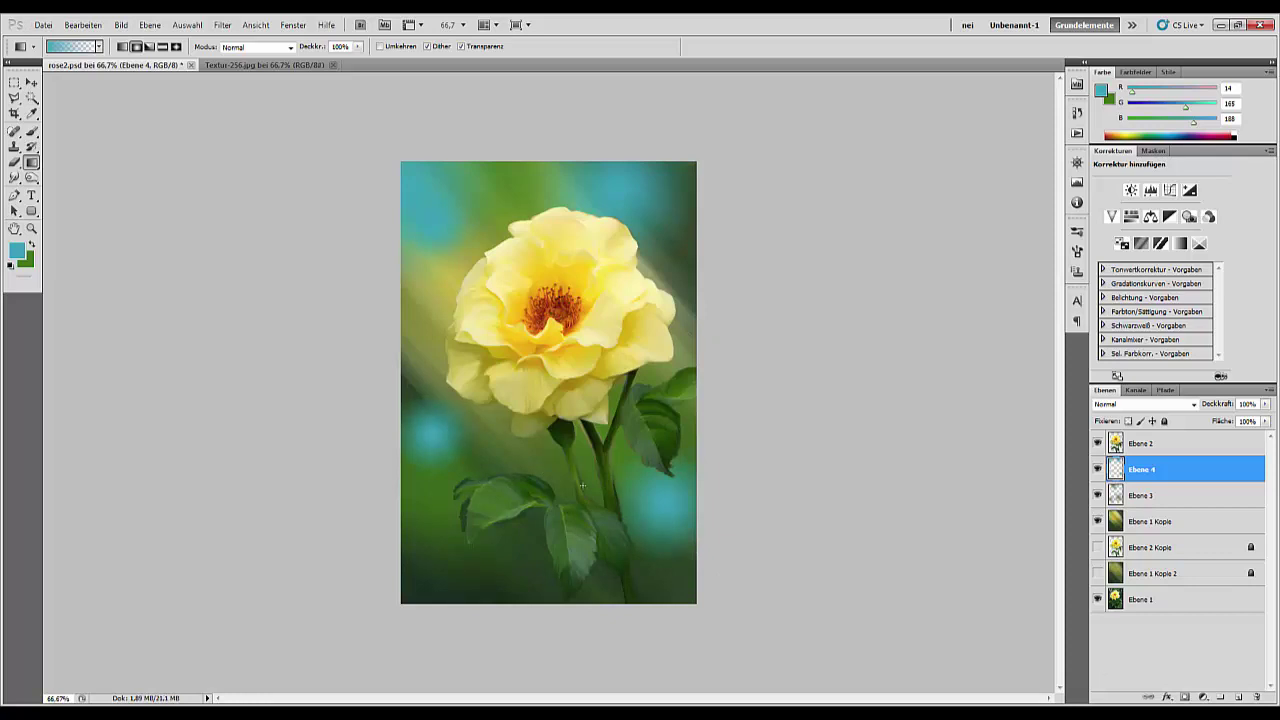
# - Reapply the last motion blur to streak the cyan glows, then swap the colours
pyautogui.click(222, 25)
pyautogui.click(250, 40)
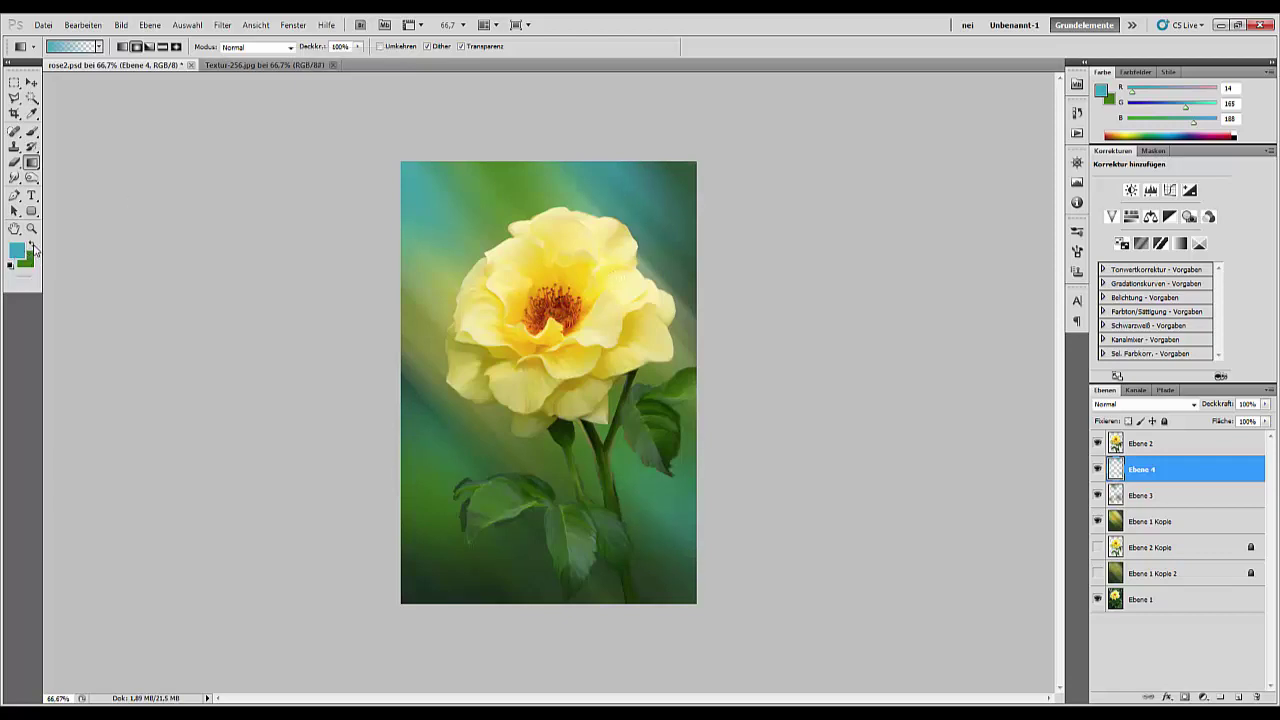
pyautogui.click(32, 246)
# - Set the foreground colour to yellow d0ca20 in the Colour Picker
pyautogui.click(32, 246)
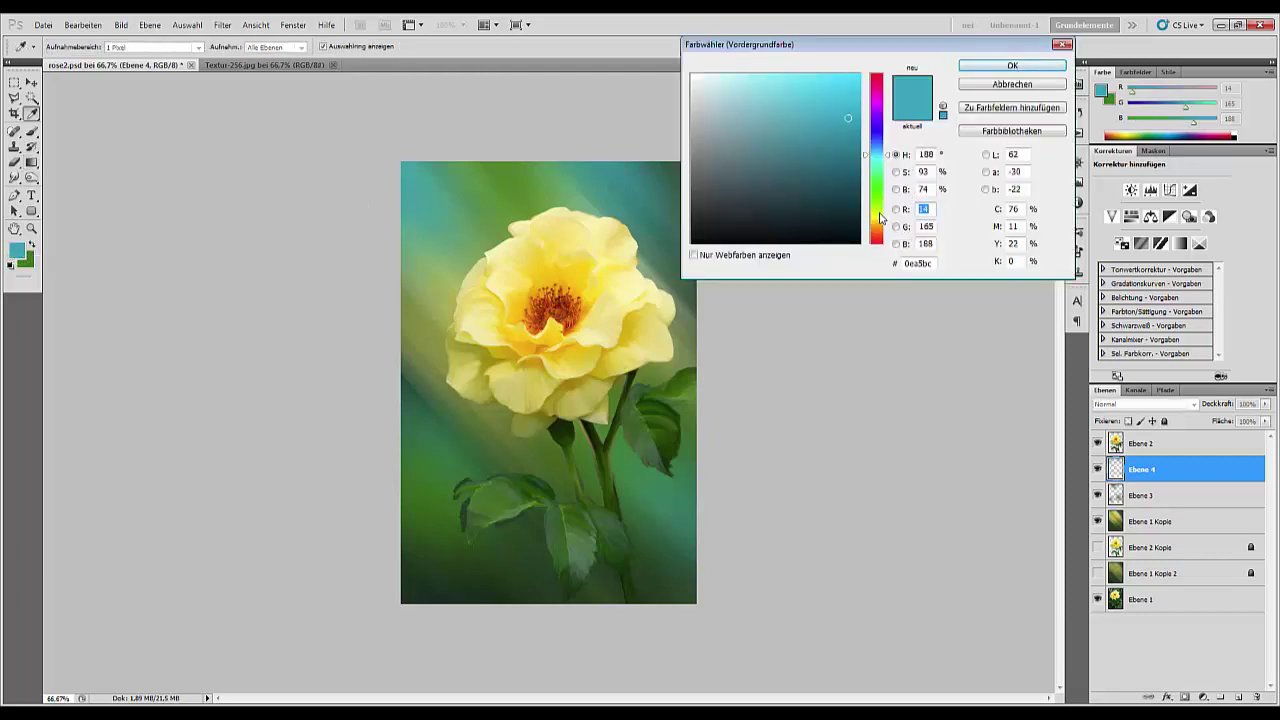
pyautogui.click(880, 212)
pyautogui.click(839, 96)
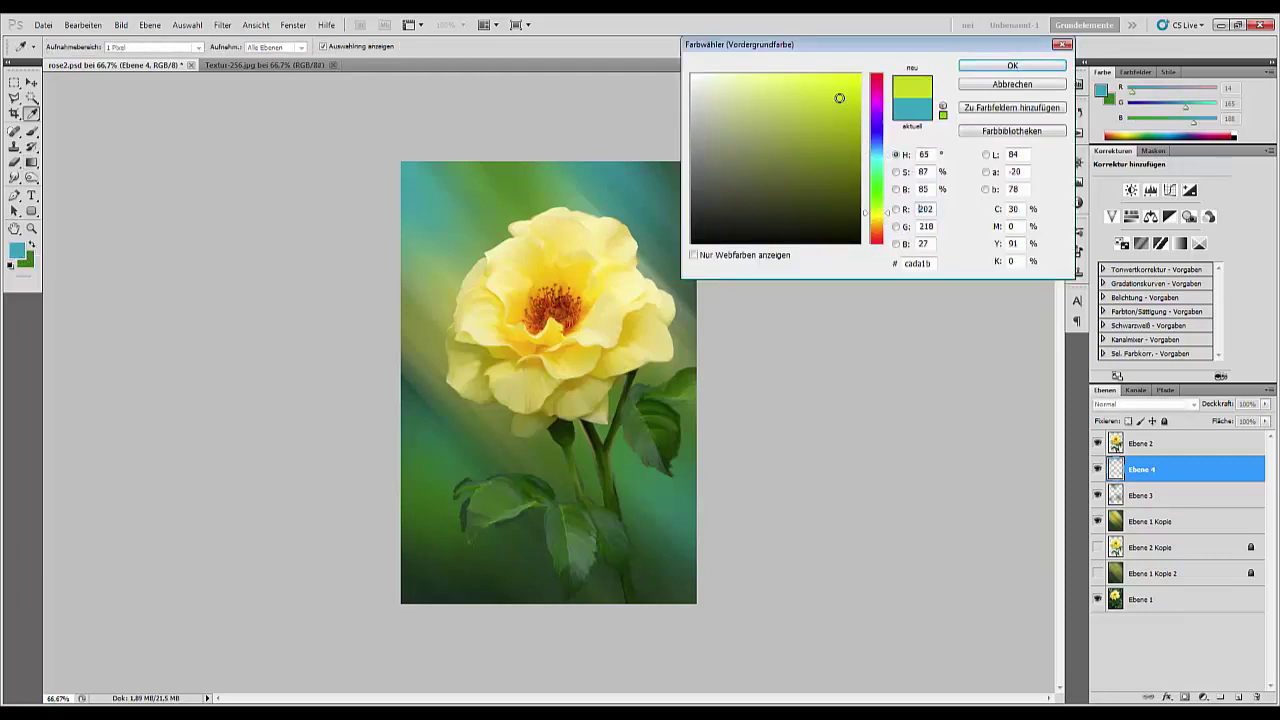
pyautogui.click(878, 216)
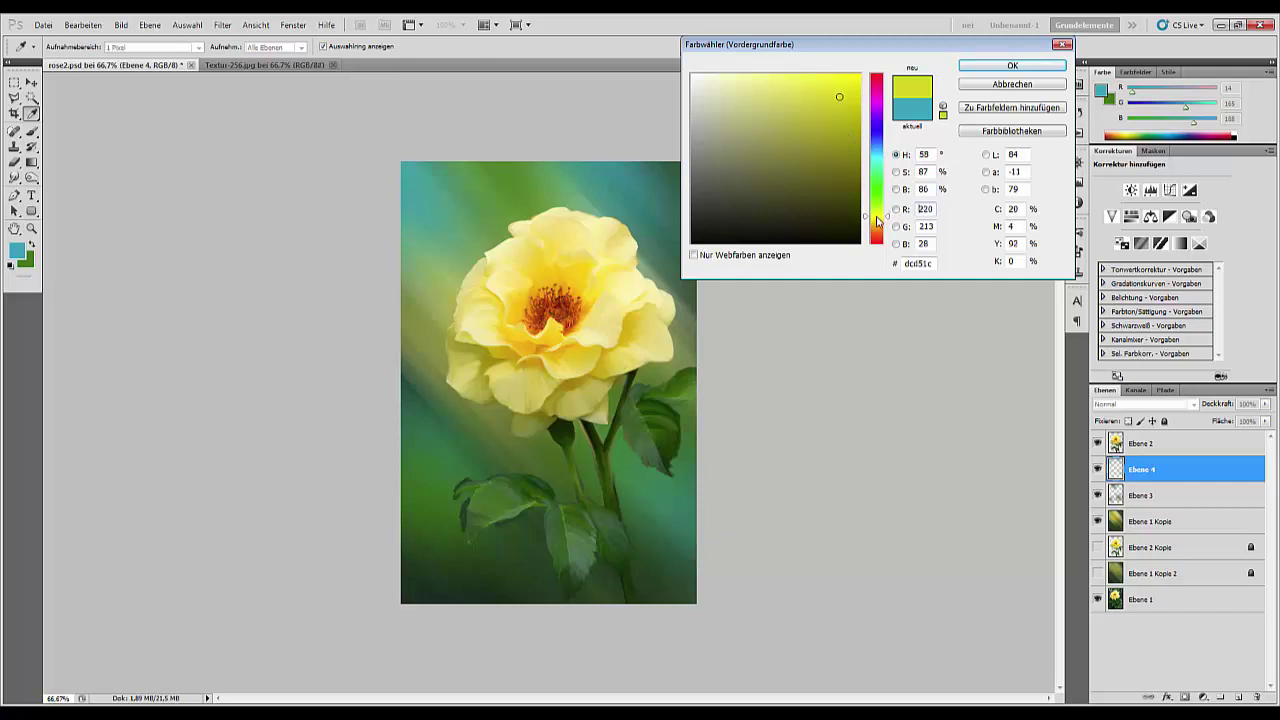
pyautogui.click(835, 103)
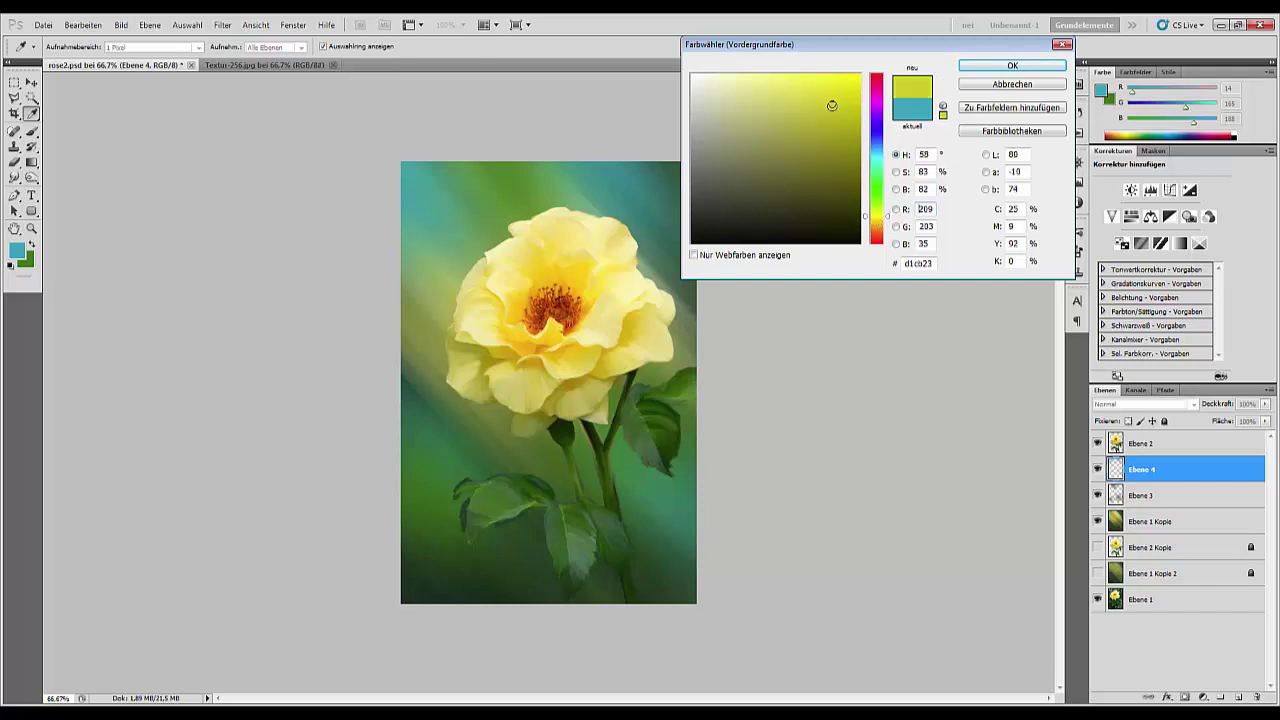
pyautogui.click(1012, 65)
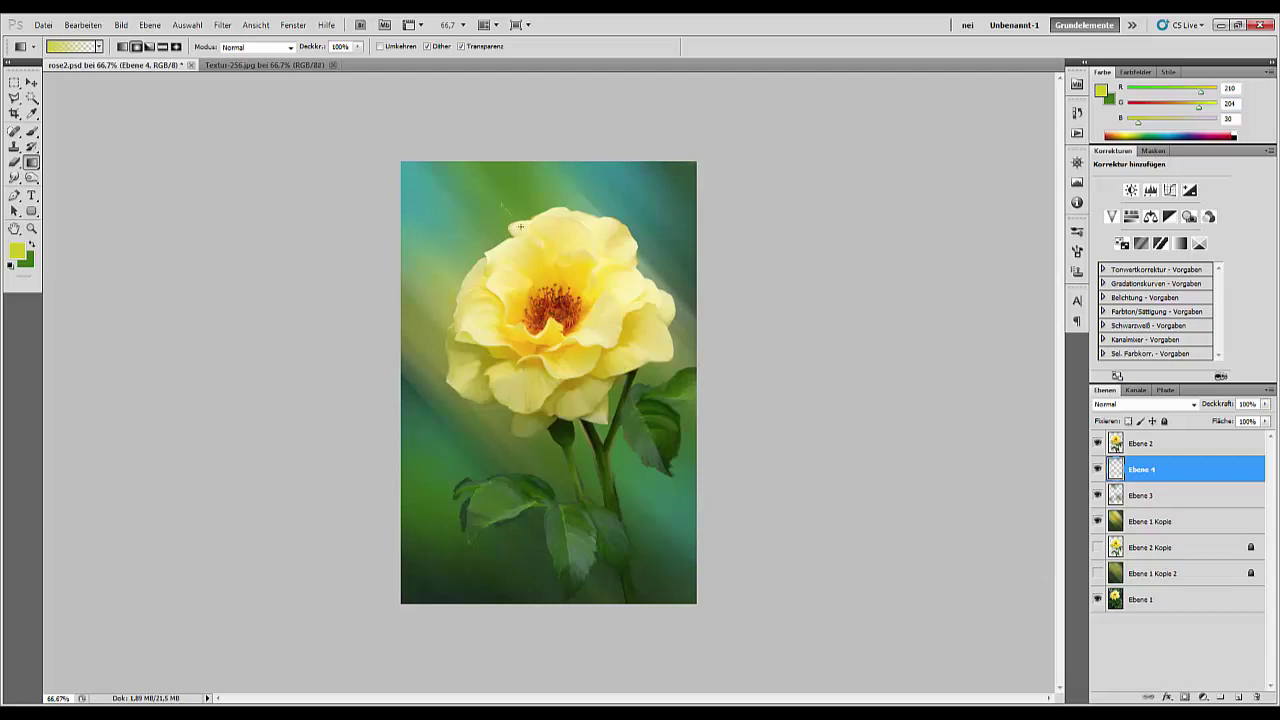
# - Try three yellow radial glows on Ebene 4, then undo them all
pyautogui.moveTo(520, 227); pyautogui.dragTo(530, 238)
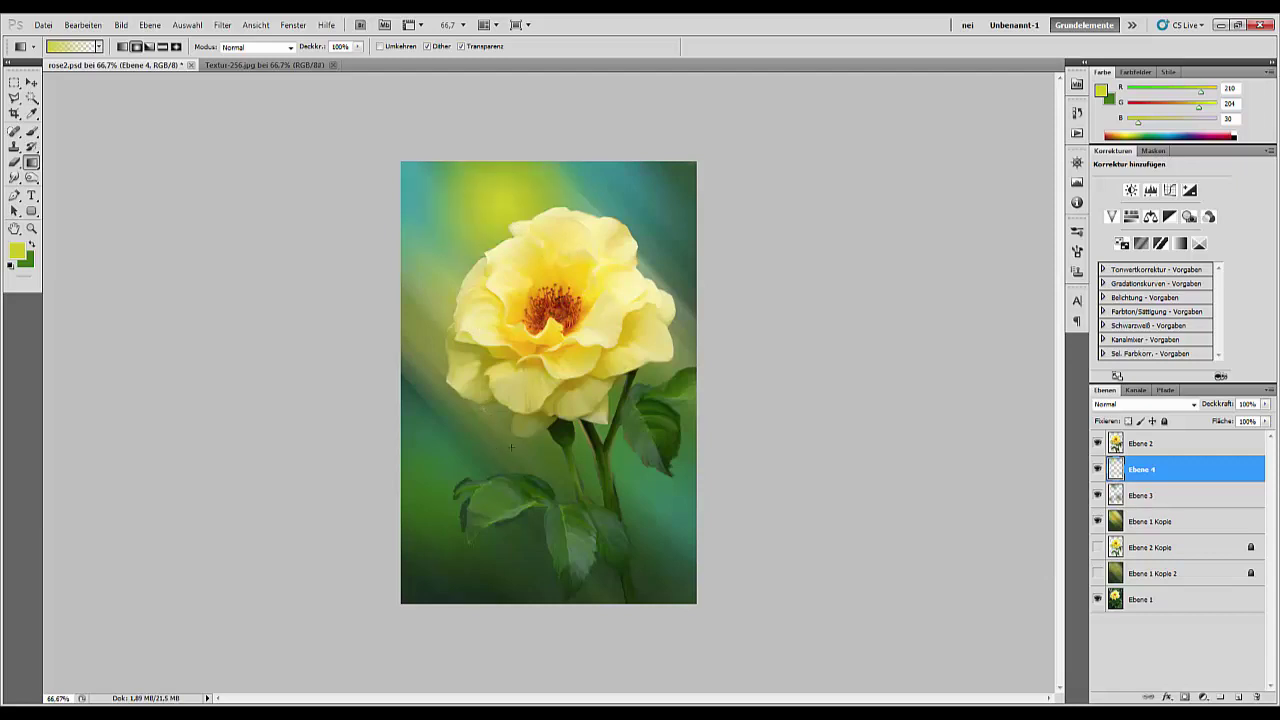
pyautogui.moveTo(490, 416); pyautogui.dragTo(505, 435)
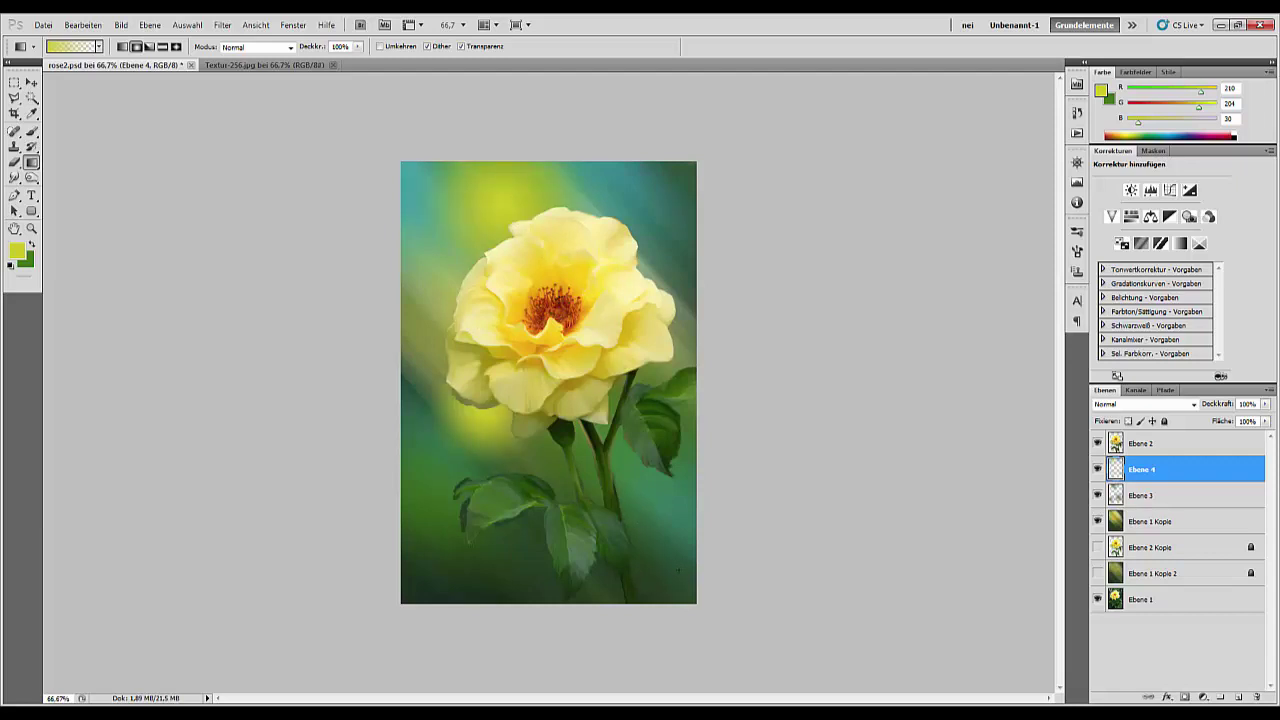
pyautogui.moveTo(652, 535); pyautogui.dragTo(627, 527)
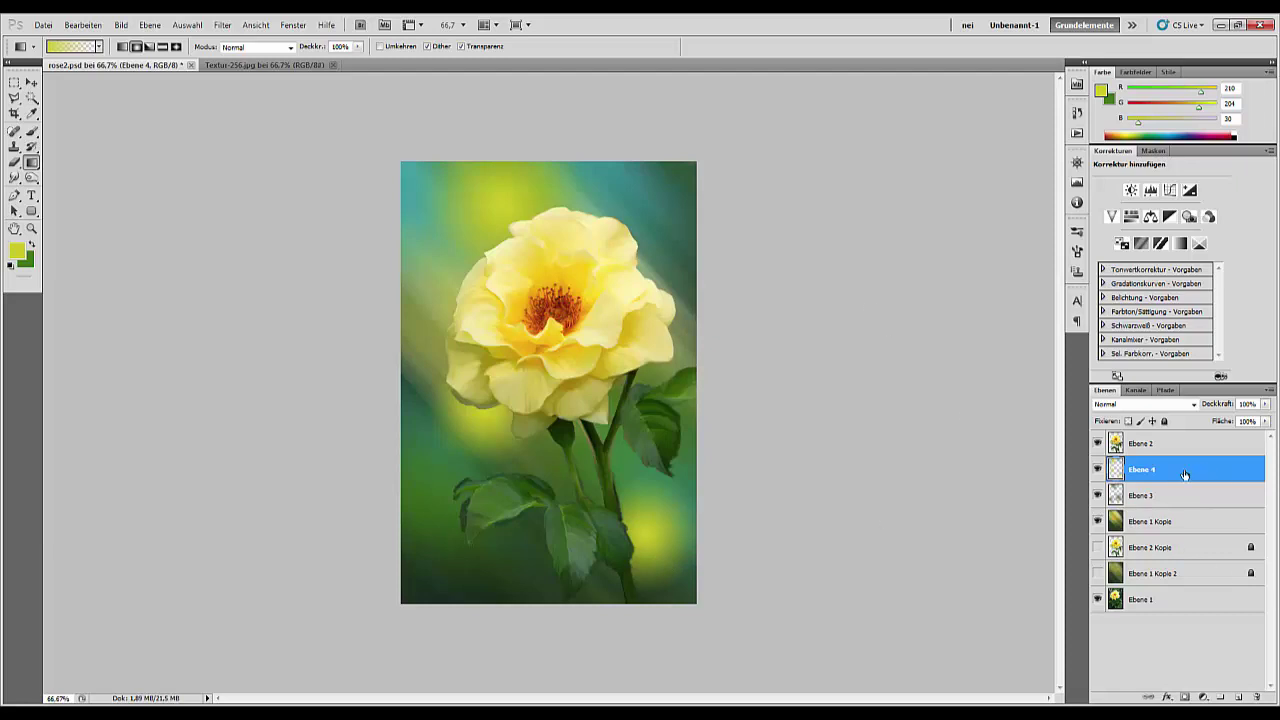
pyautogui.hotkey('ctrl', 'alt', 'z')
pyautogui.hotkey('ctrl', 'alt', 'z')
pyautogui.hotkey('ctrl', 'alt', 'z')
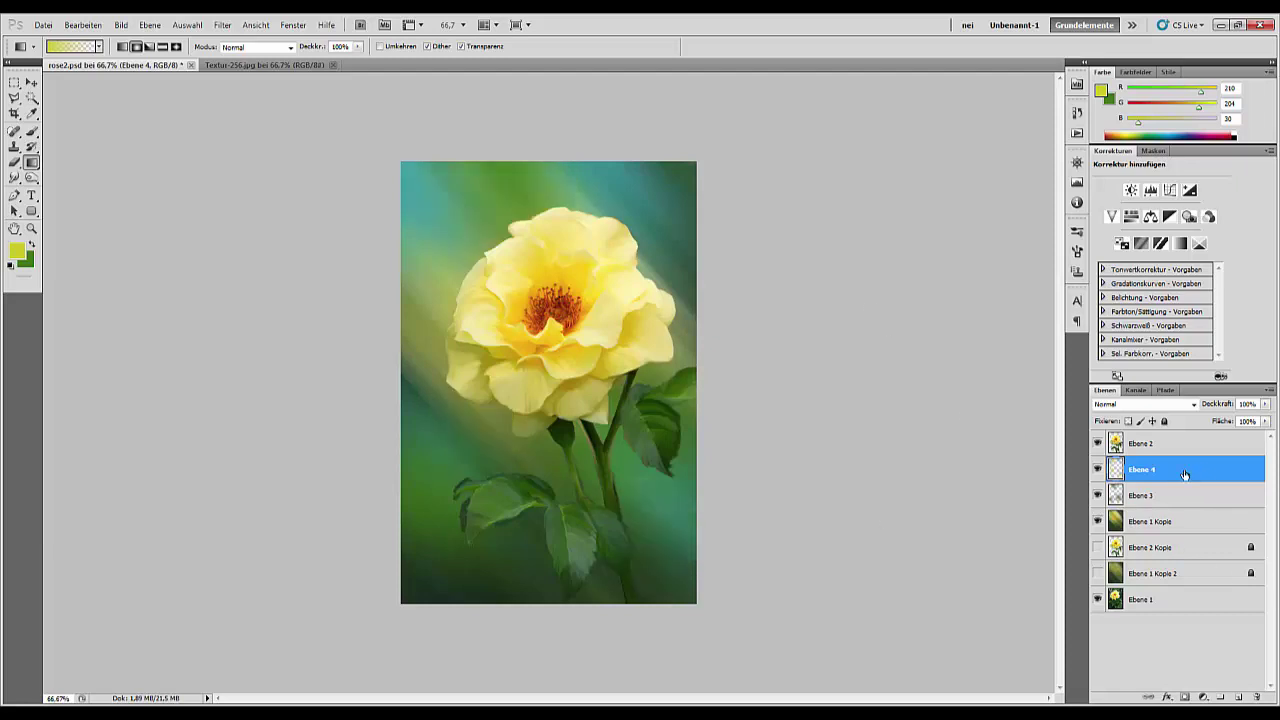
# - On new layer Ebene 5, add yellow glows at top centre and left of the stem, then reapply the motion blur
pyautogui.click(1239, 697)
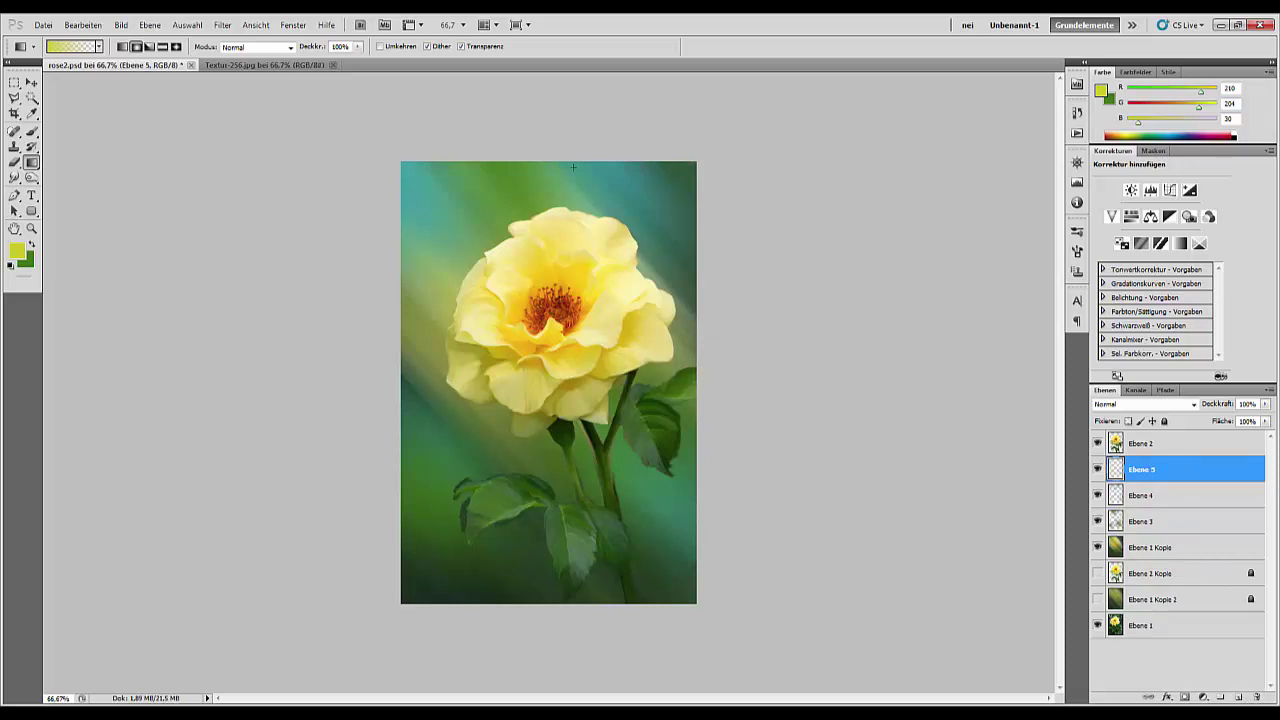
pyautogui.moveTo(562, 166); pyautogui.dragTo(575, 240)
pyautogui.moveTo(496, 232); pyautogui.dragTo(520, 295)
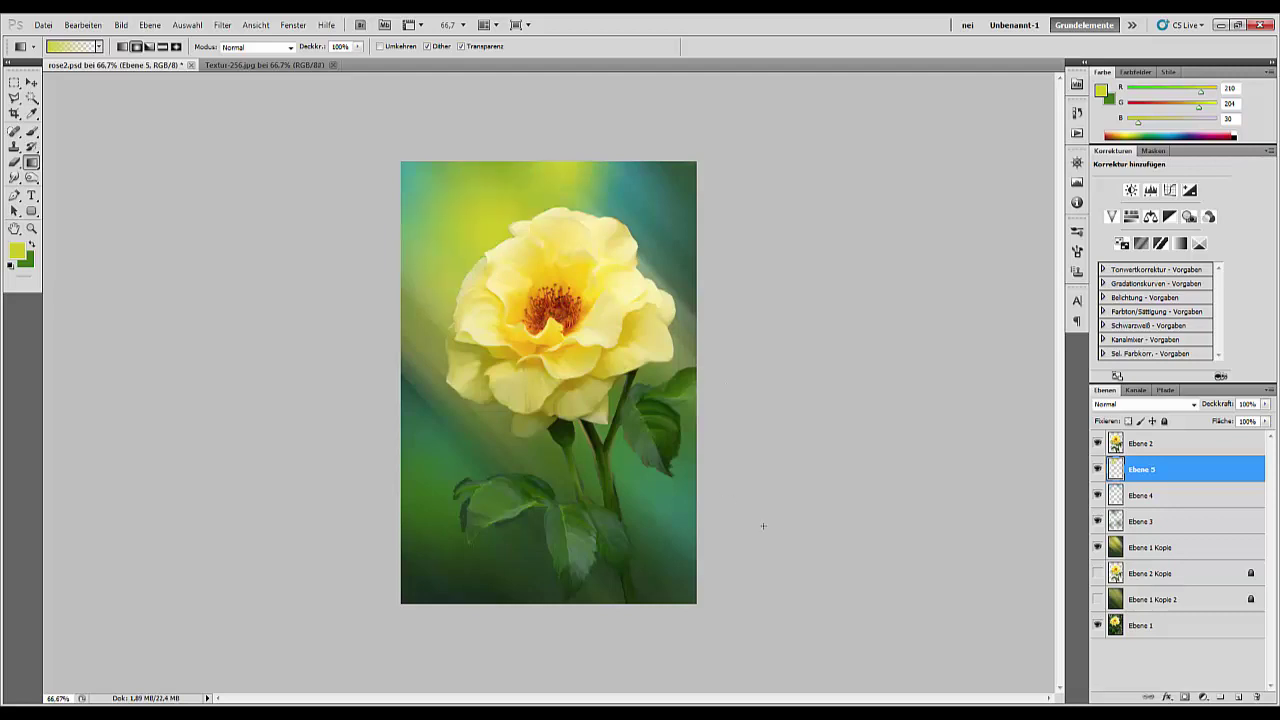
pyautogui.hotkey('ctrl', 'z')
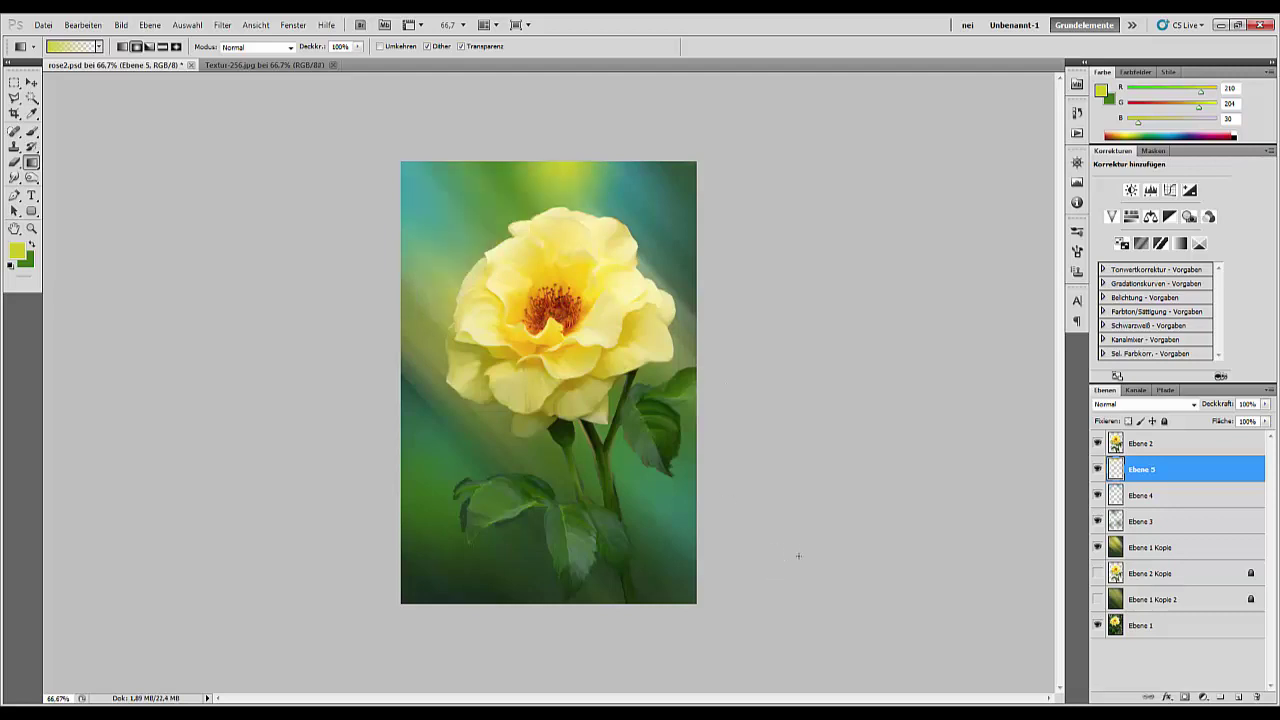
pyautogui.moveTo(504, 433)
pyautogui.mouseDown()
pyautogui.moveTo(603, 525)
pyautogui.moveTo(700, 545)
pyautogui.mouseUp()
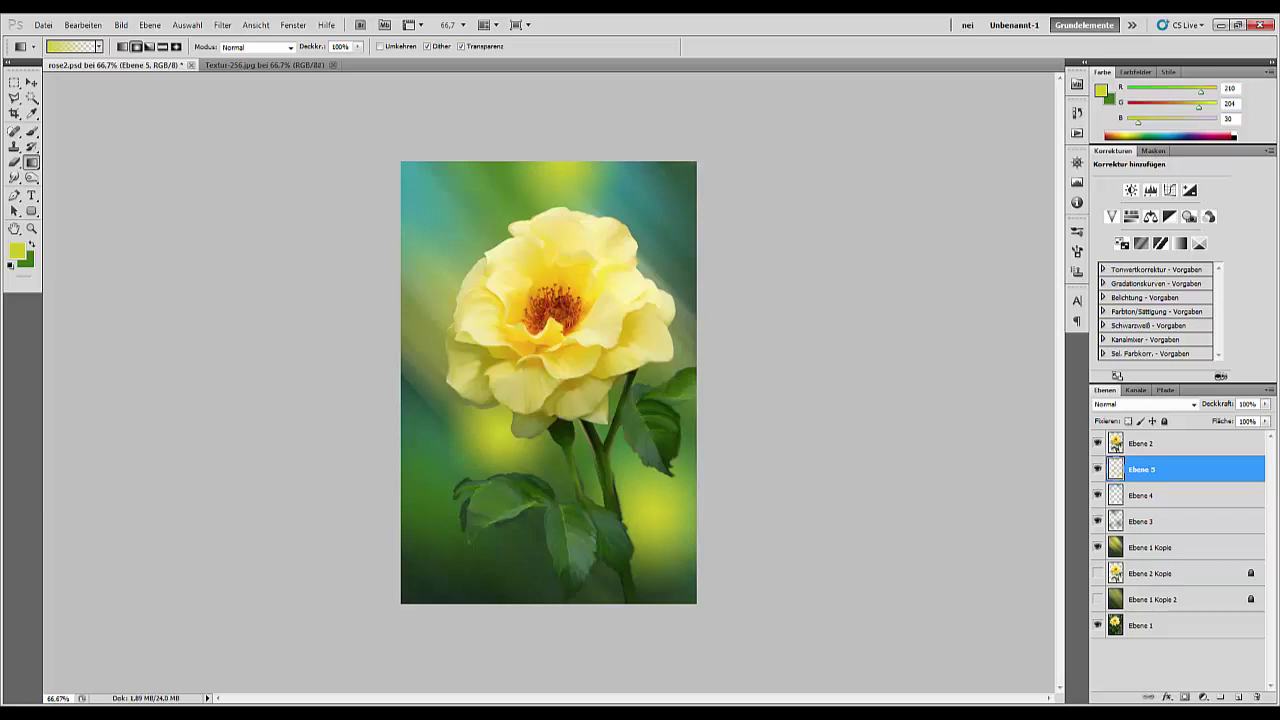
pyautogui.click(222, 24)
pyautogui.click(231, 40)
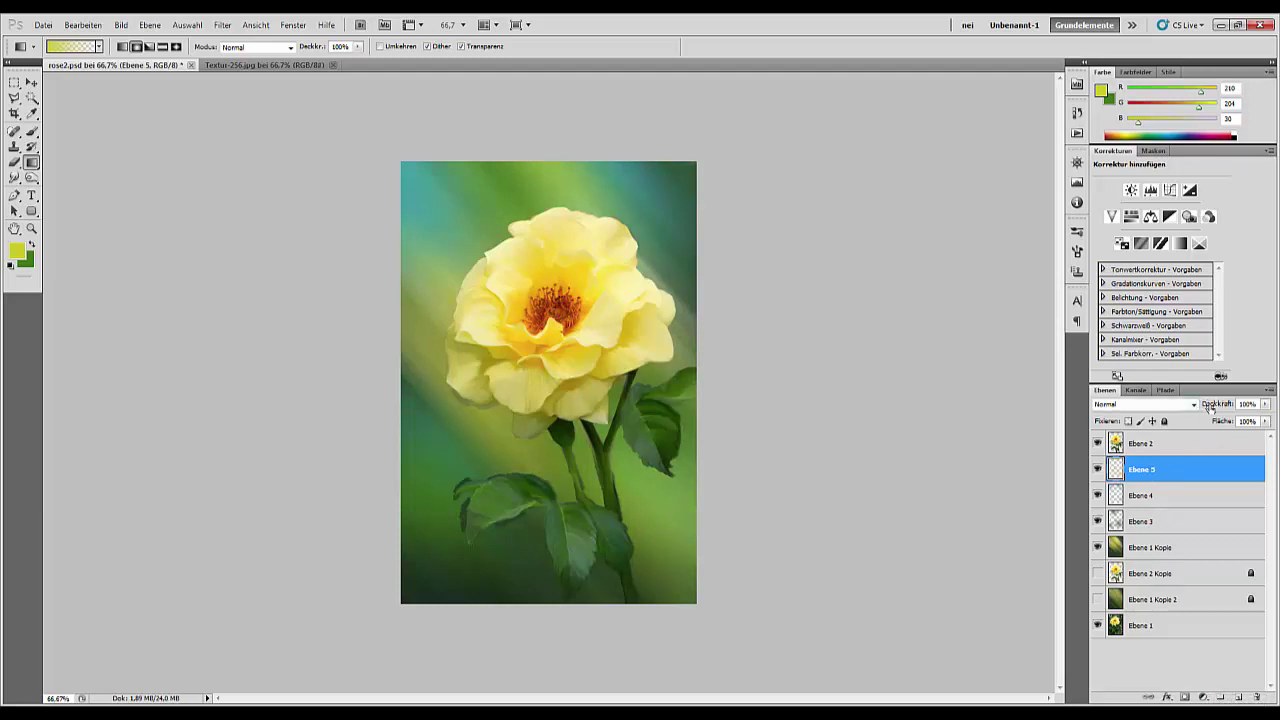
# - Lower Ebene 5's opacity and enlarge the 0%-hardness brush to 108 px
pyautogui.moveTo(1209, 407)
pyautogui.mouseDown()
pyautogui.moveTo(1183, 407)
pyautogui.moveTo(1220, 409)
pyautogui.mouseUp()
pyautogui.click(14, 162)
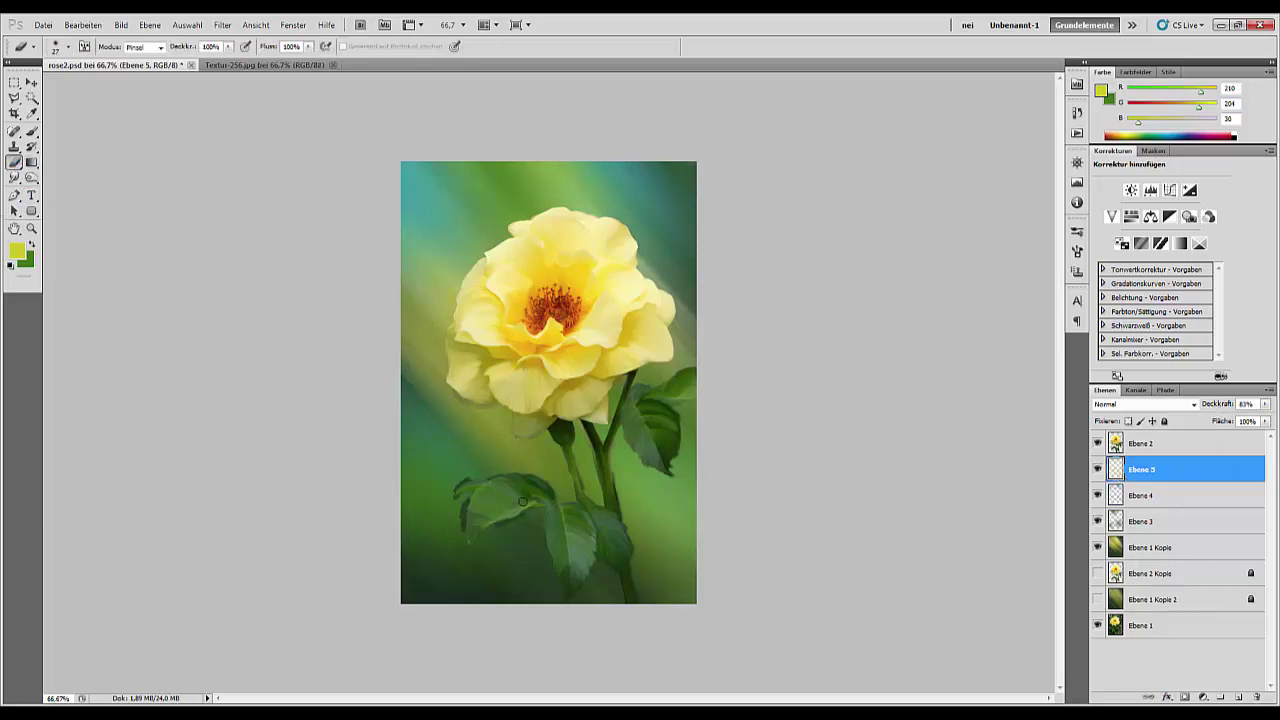
pyautogui.rightClick(647, 492)
pyautogui.moveTo(681, 516); pyautogui.dragTo(736, 516)
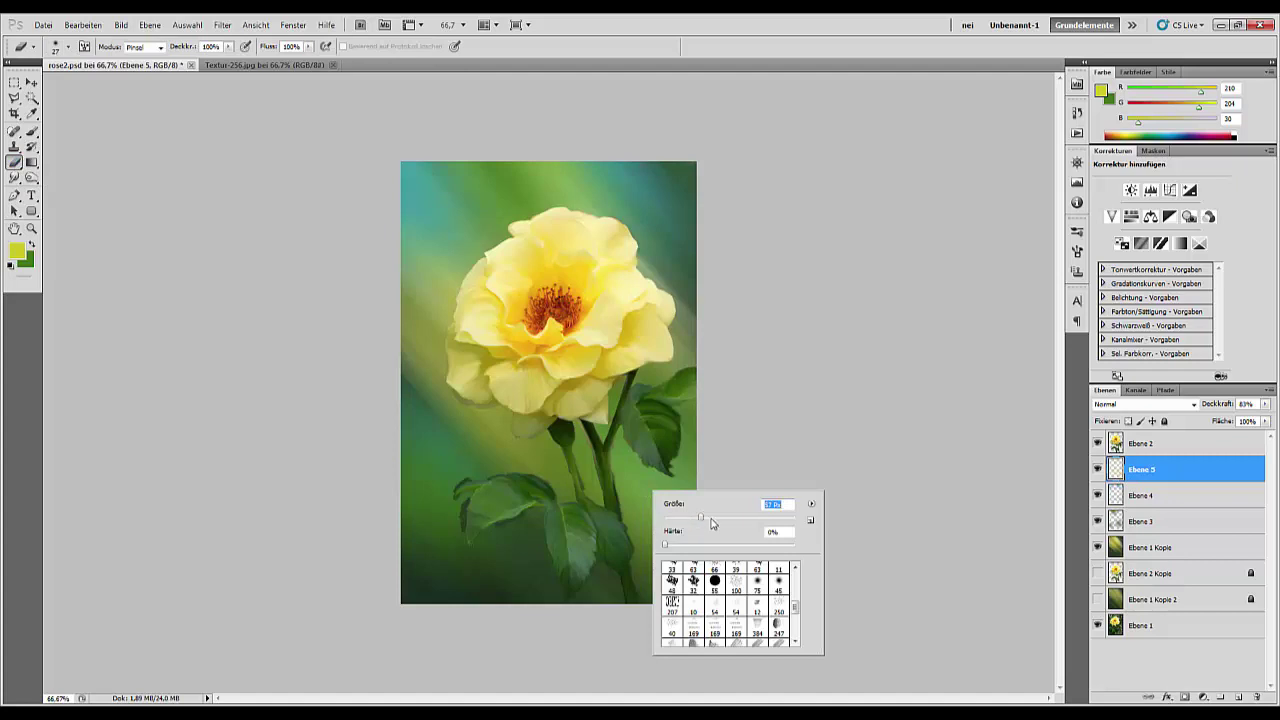
pyautogui.press('Return')
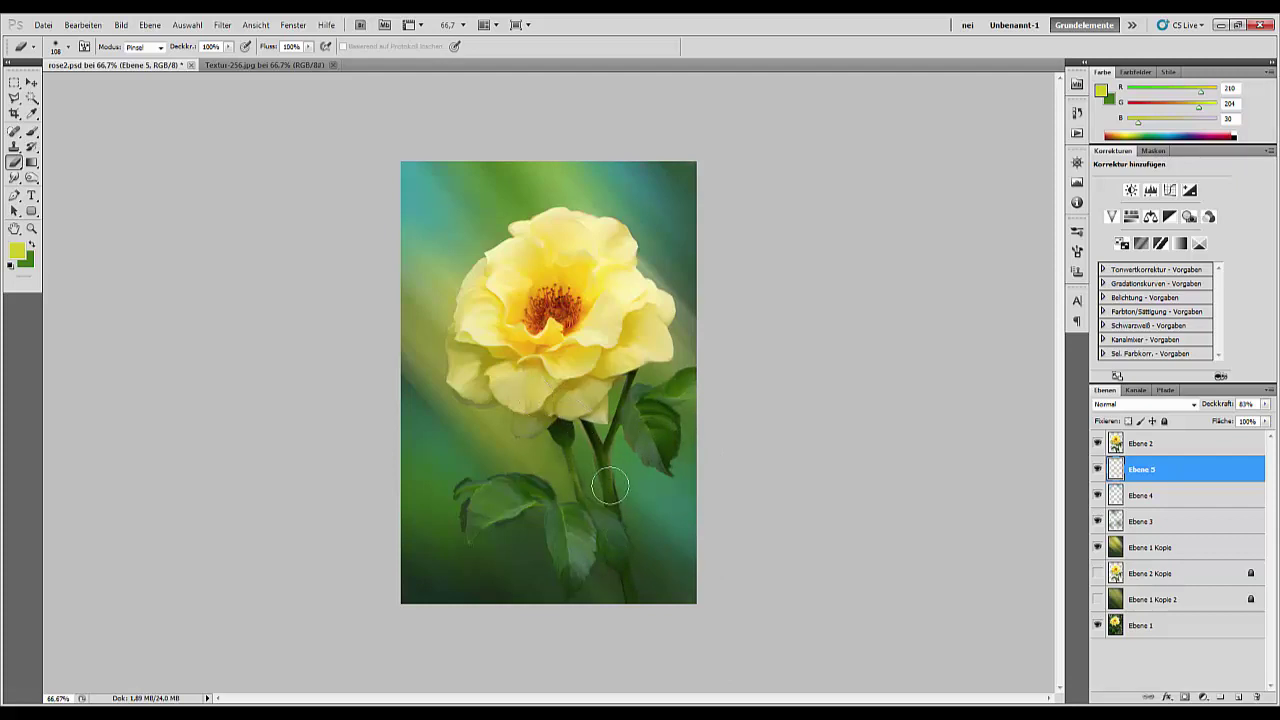
pyautogui.click(31, 228)
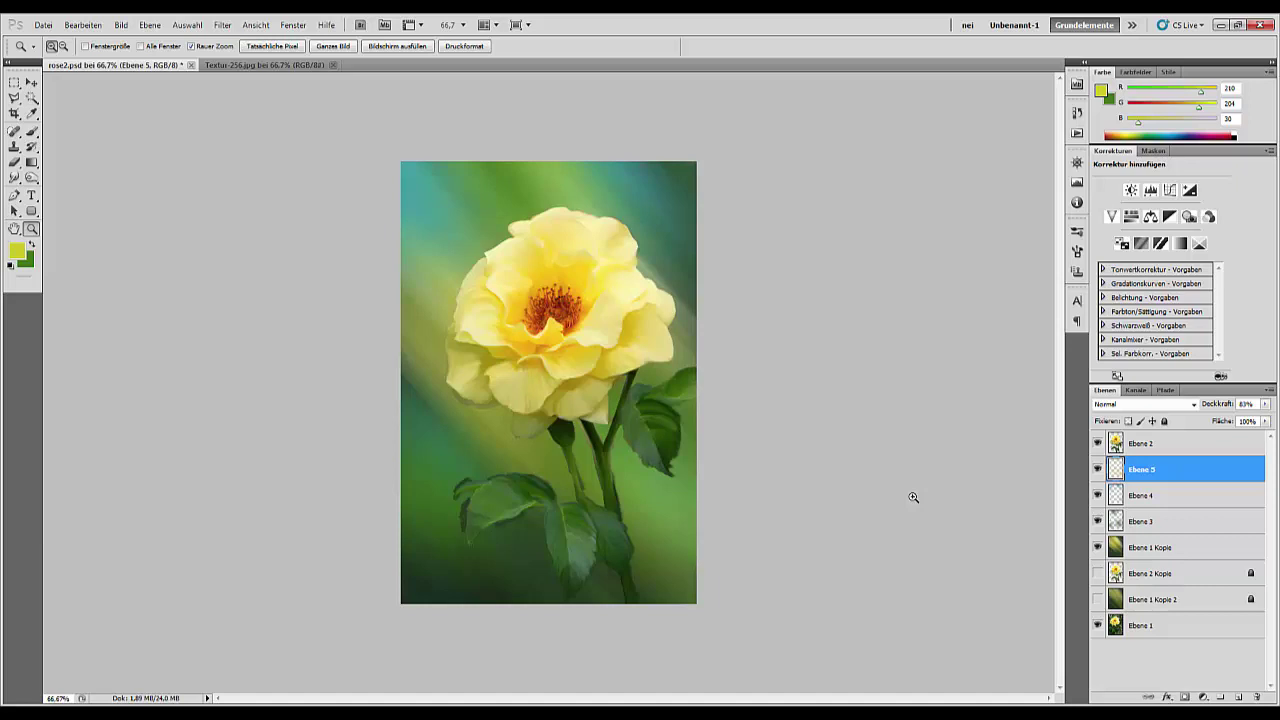
# - Group Ebene 3–5 into Gruppe 1 and add a Levels layer with black input 25
pyautogui.keyDown('shift'); pyautogui.click(1172, 533); pyautogui.keyUp('shift')
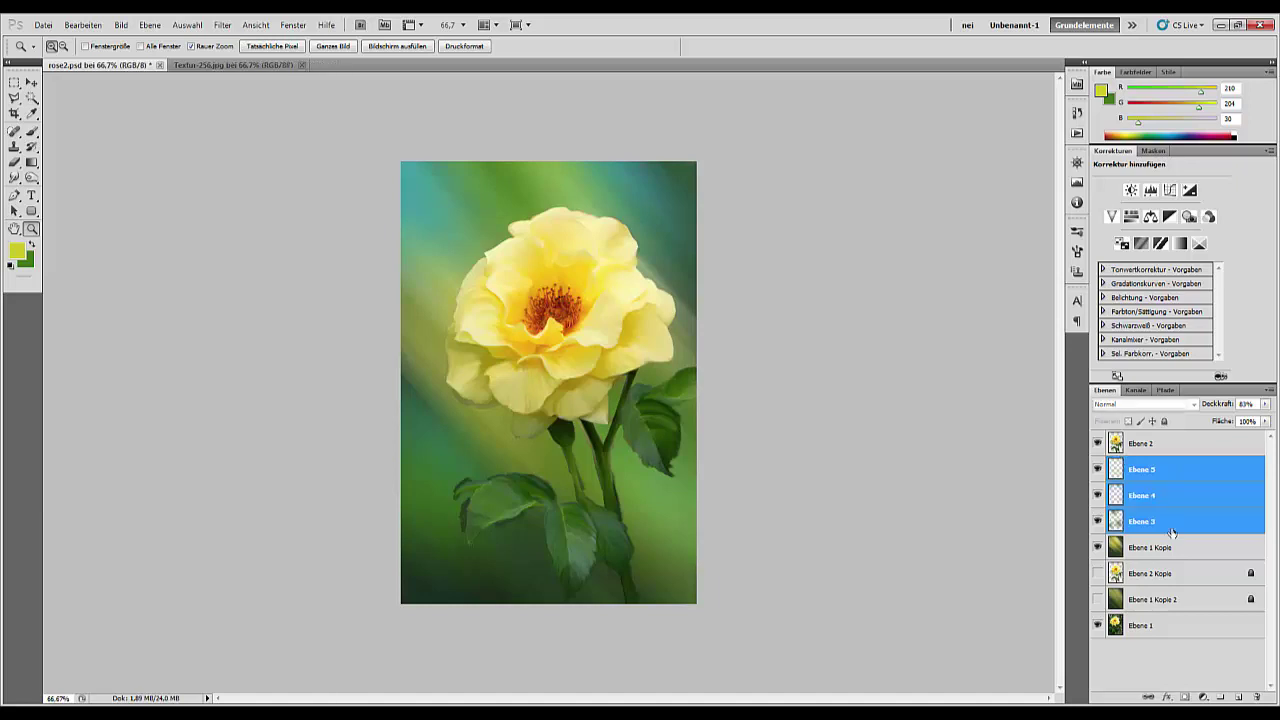
pyautogui.moveTo(1190, 530); pyautogui.dragTo(1220, 697)
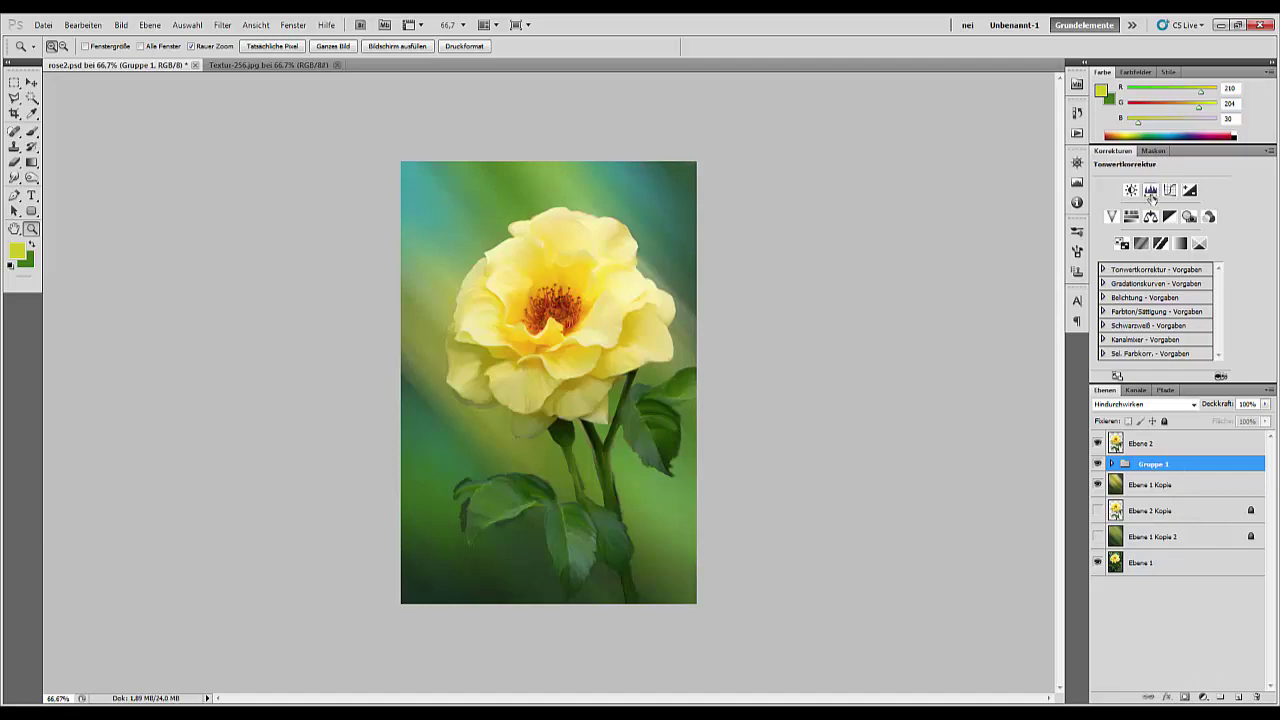
pyautogui.click(1150, 190)
pyautogui.moveTo(1115, 262); pyautogui.dragTo(1172, 263)
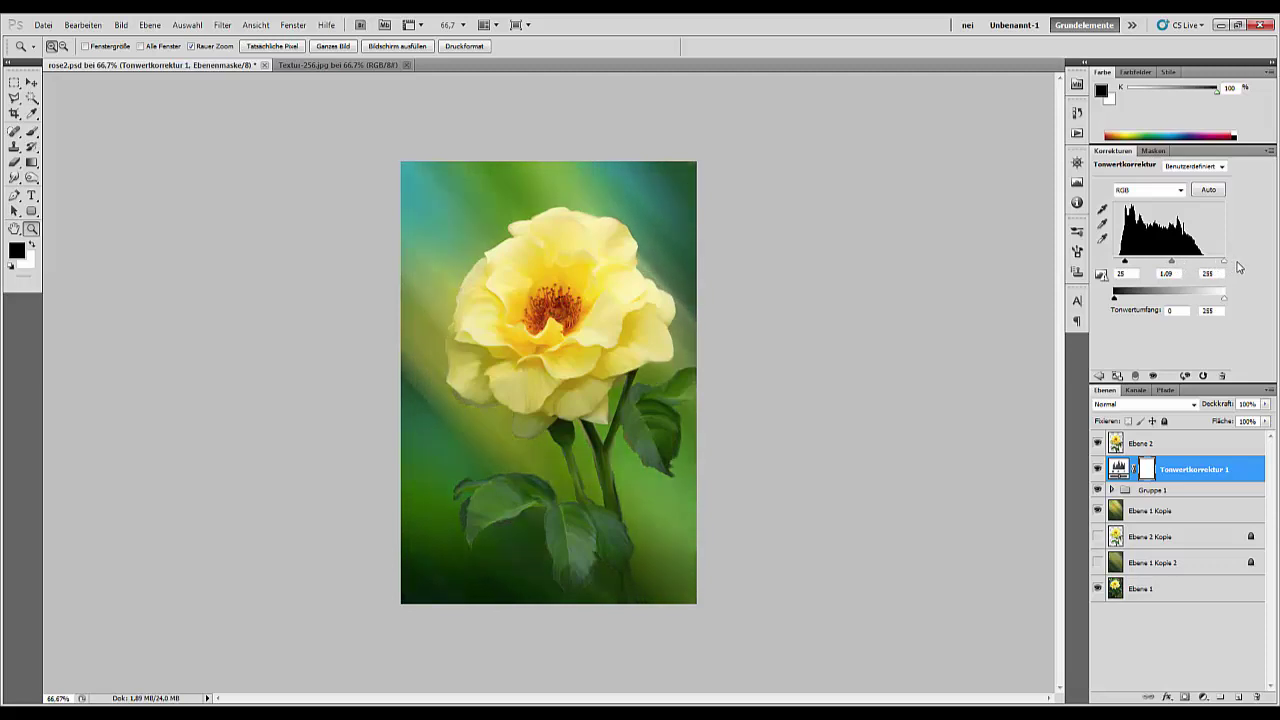
# - Add a Hue/Saturation layer with saturation -16 and hue -1 above the Levels layer
pyautogui.click(1099, 376)
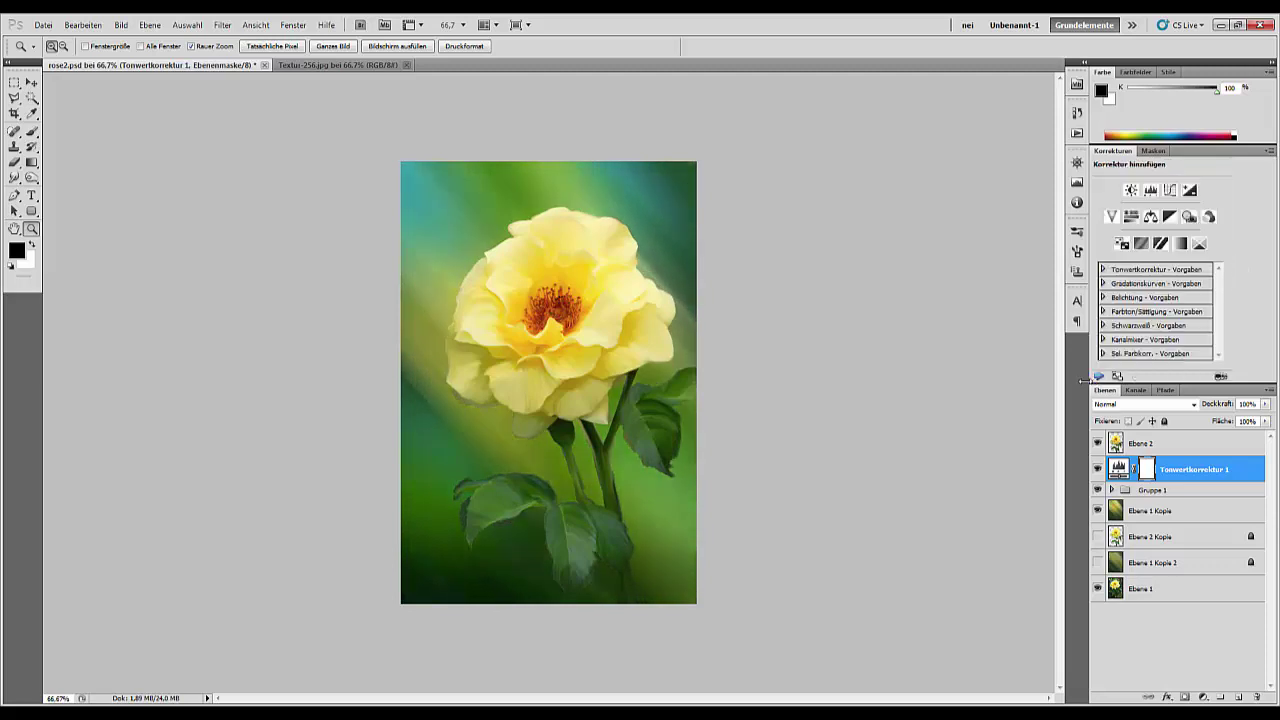
pyautogui.click(1130, 216)
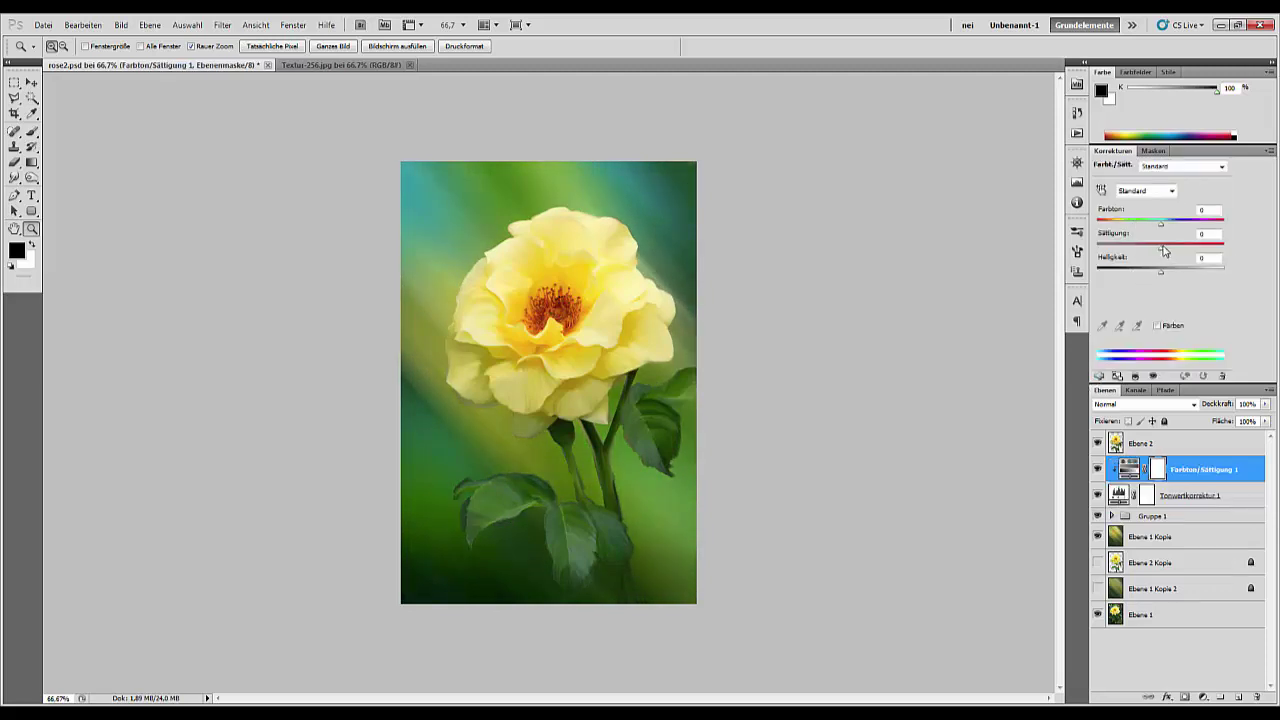
pyautogui.moveTo(1160, 252)
pyautogui.mouseDown()
pyautogui.moveTo(1131, 254)
pyautogui.moveTo(1145, 256)
pyautogui.mouseUp()
pyautogui.moveTo(1147, 254); pyautogui.dragTo(1159, 228)
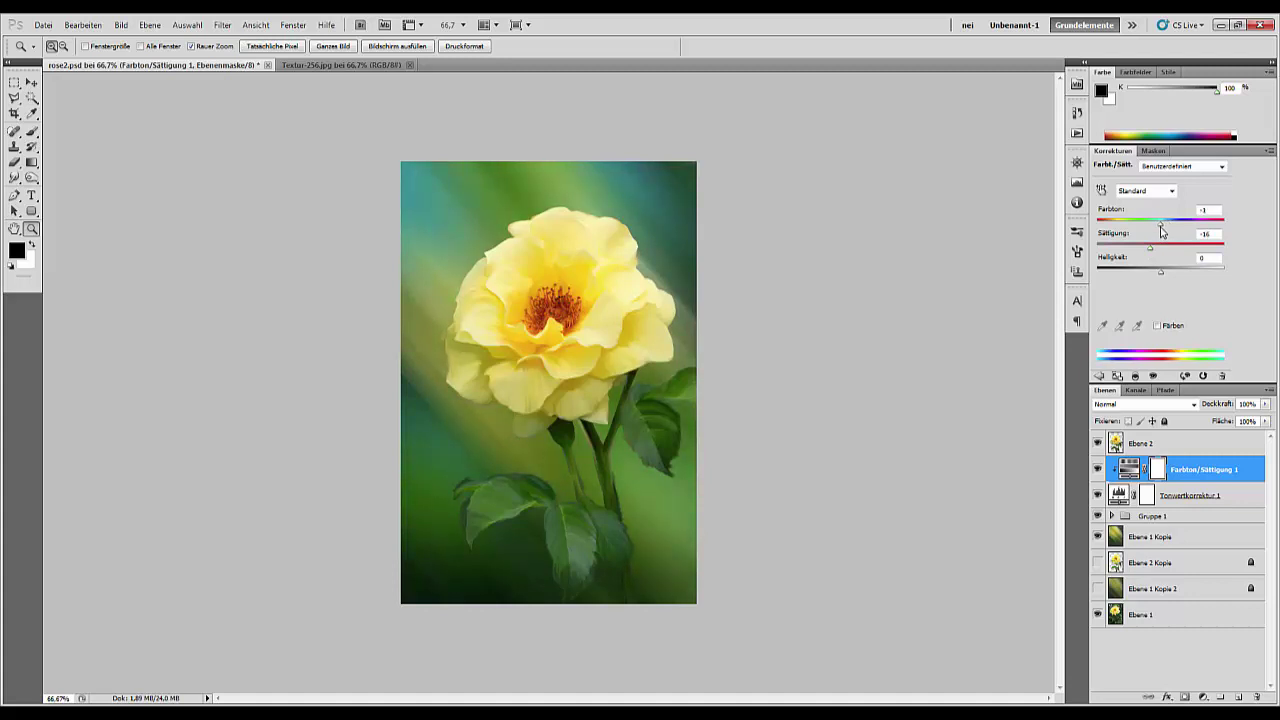
pyautogui.click(1196, 474)
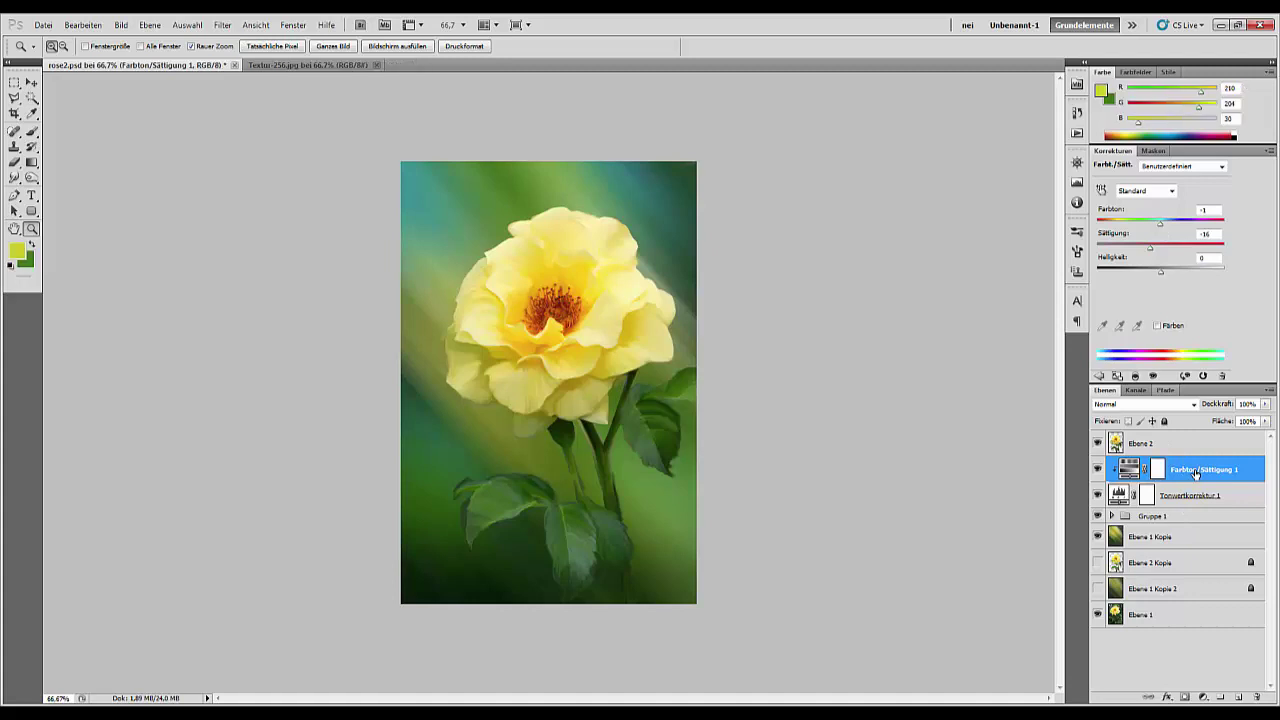
# - Stamp the visible background without the rose as Ebene 6, then add empty Ebene 7 above Ebene 2
pyautogui.click(1098, 443)
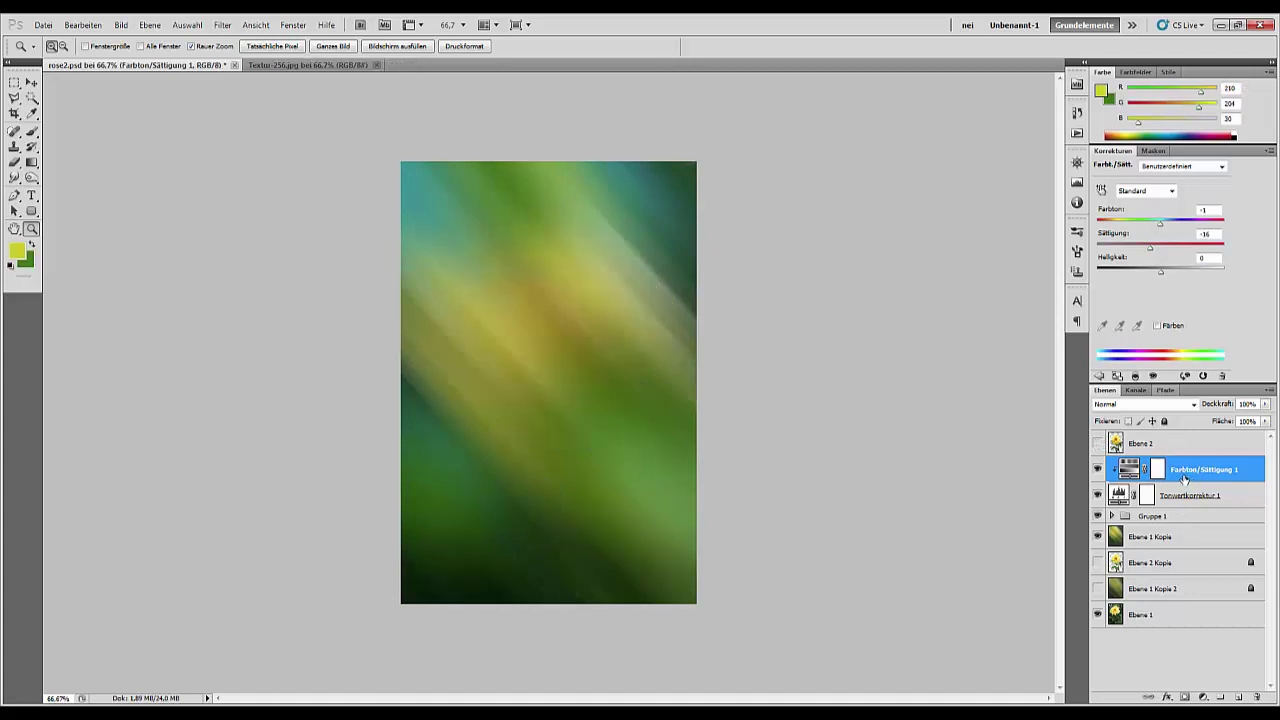
pyautogui.hotkey('ctrl', 'shift', 'alt', 'e')
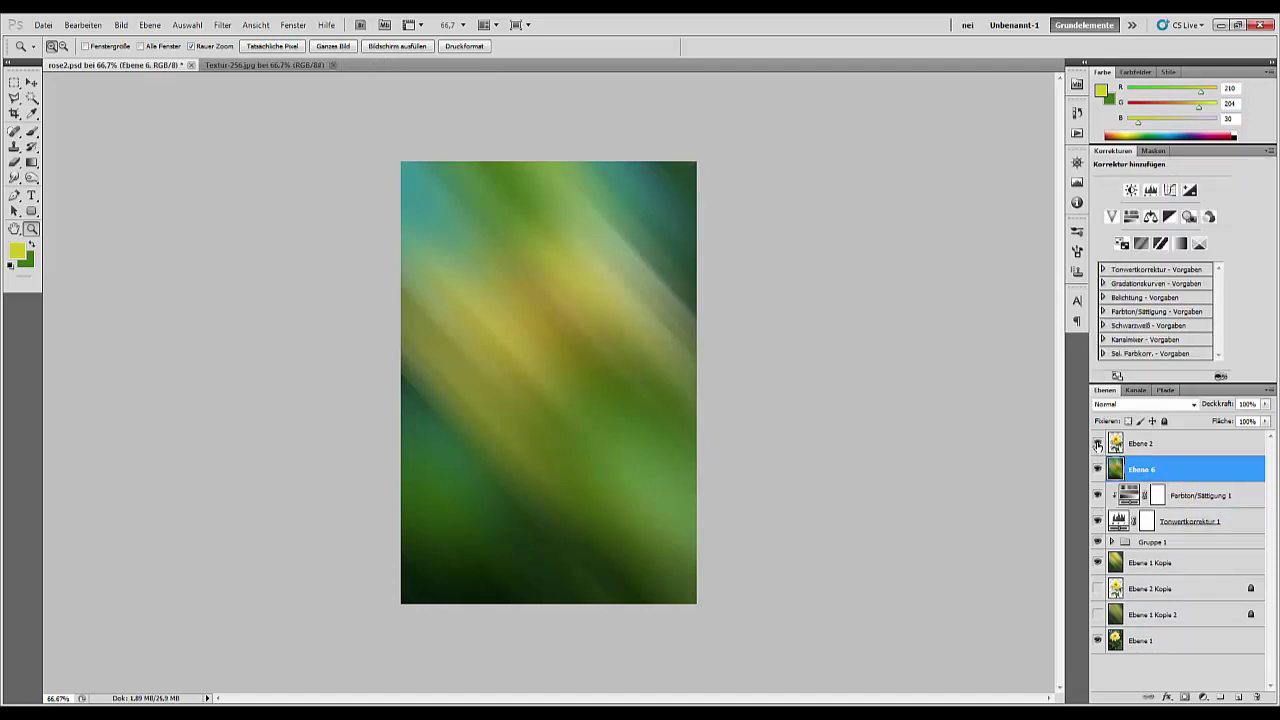
pyautogui.click(1098, 443)
pyautogui.click(1183, 451)
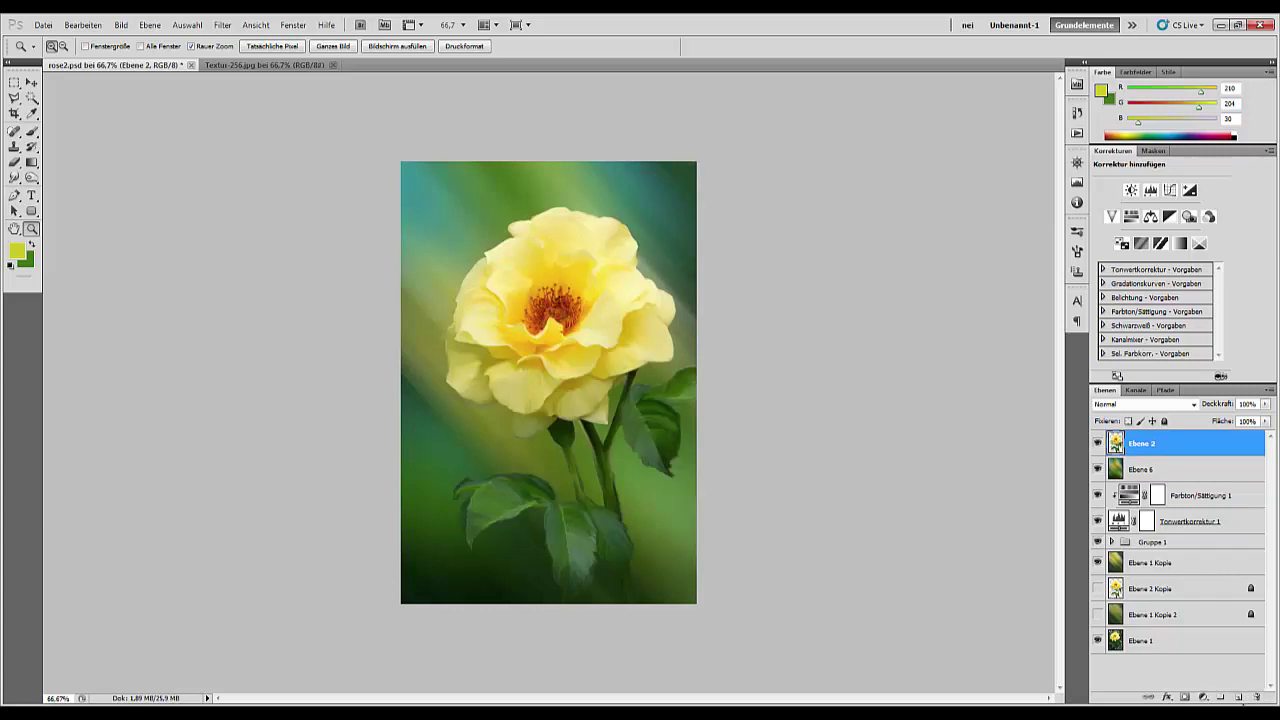
pyautogui.click(1238, 698)
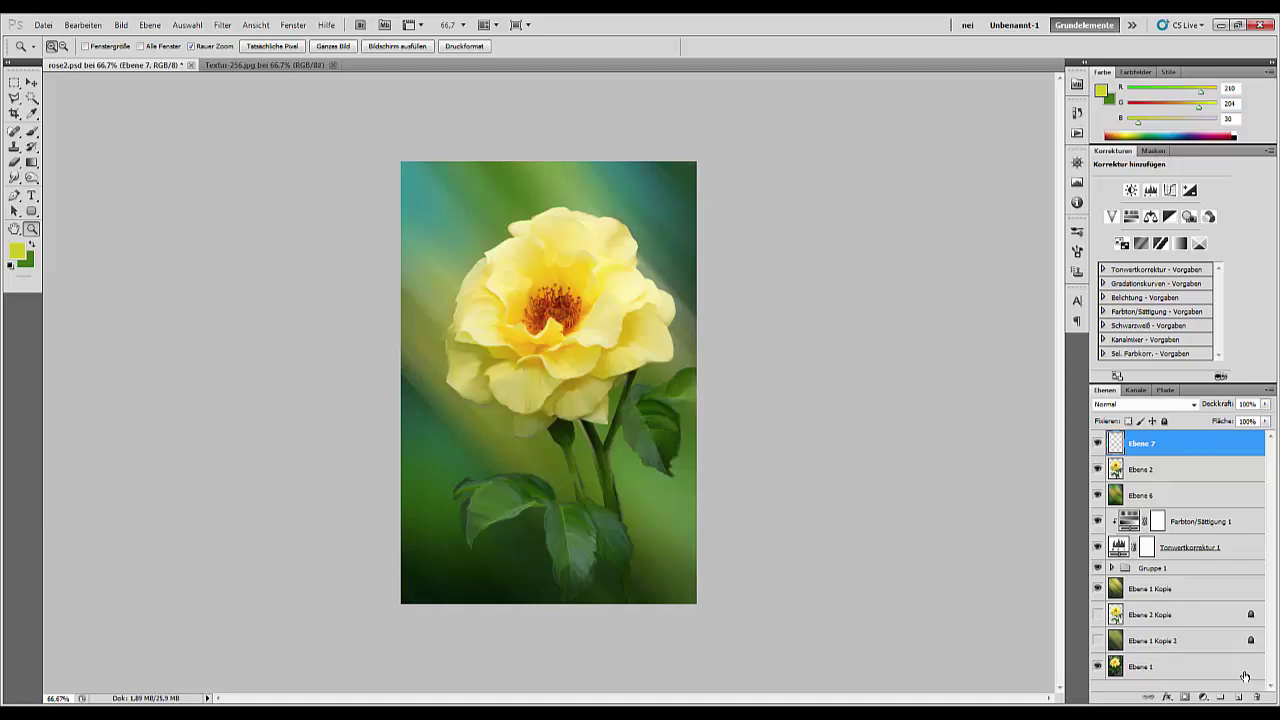
# - Merge Ebene 6 into the rose layer Ebene 2 and select Ebene 7
pyautogui.click(1182, 474)
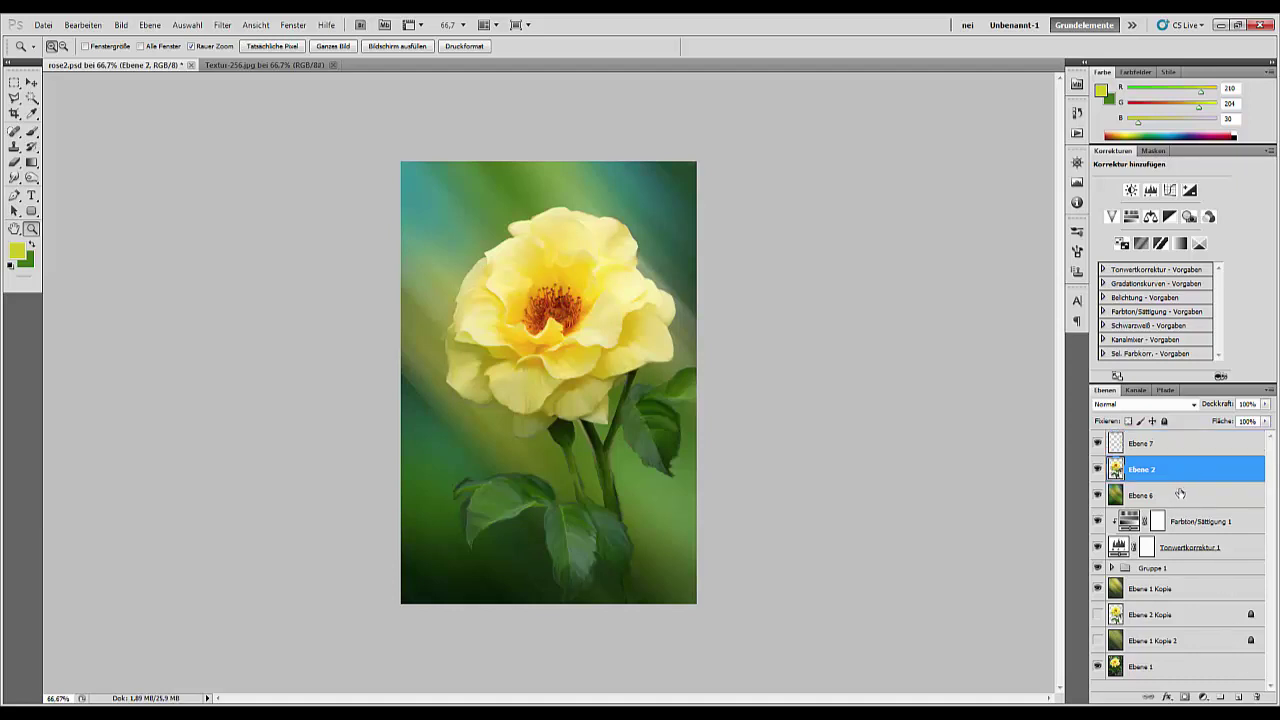
pyautogui.keyDown('shift'); pyautogui.click(1180, 494); pyautogui.keyUp('shift')
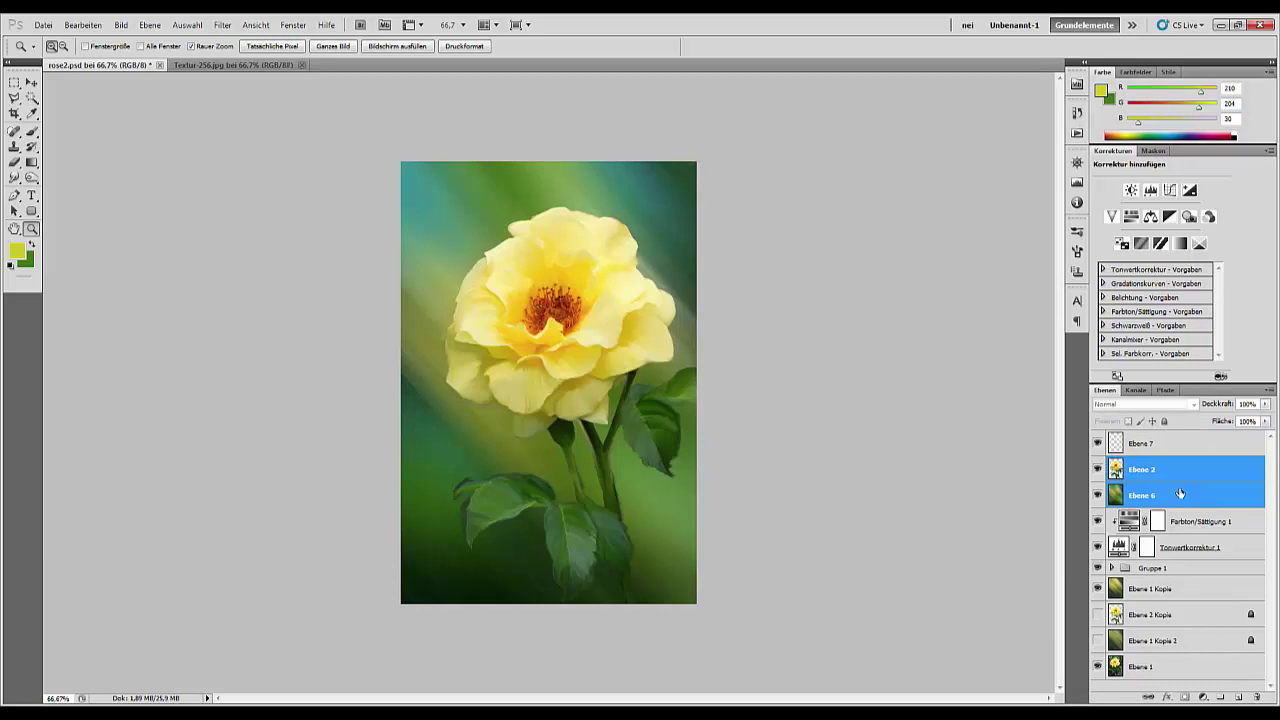
pyautogui.hotkey('ctrl', 'e')
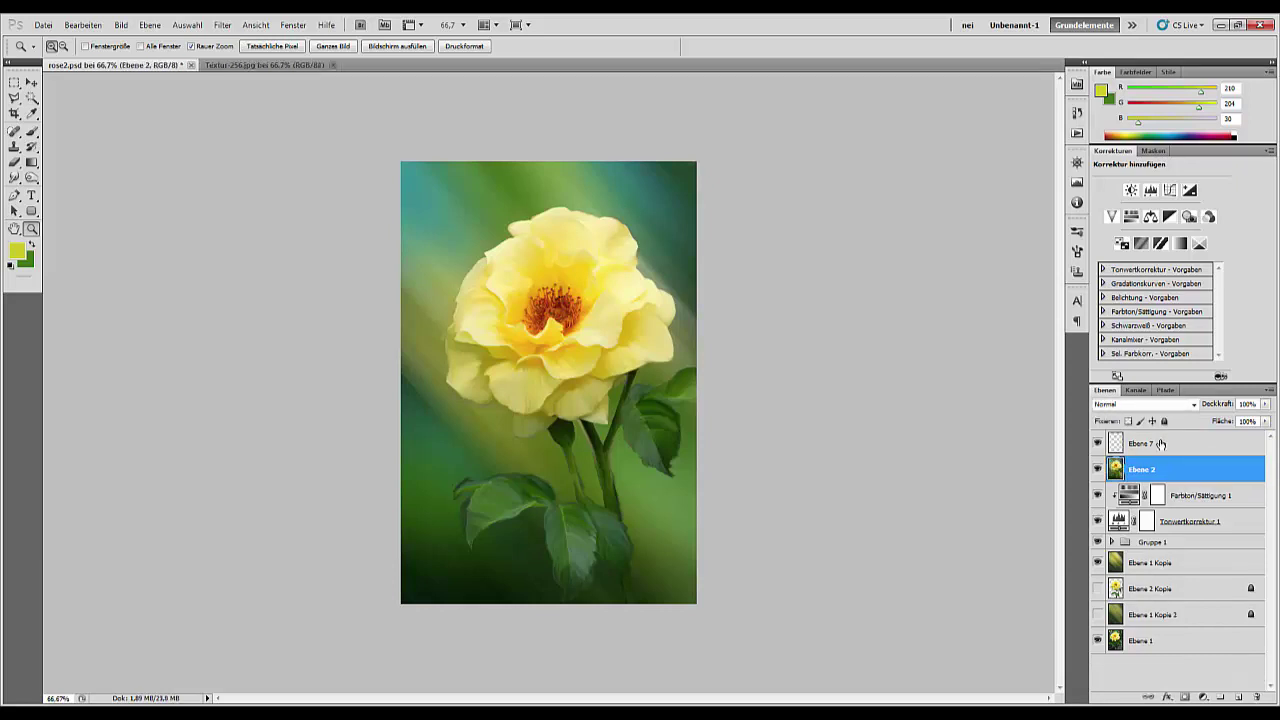
pyautogui.click(1160, 444)
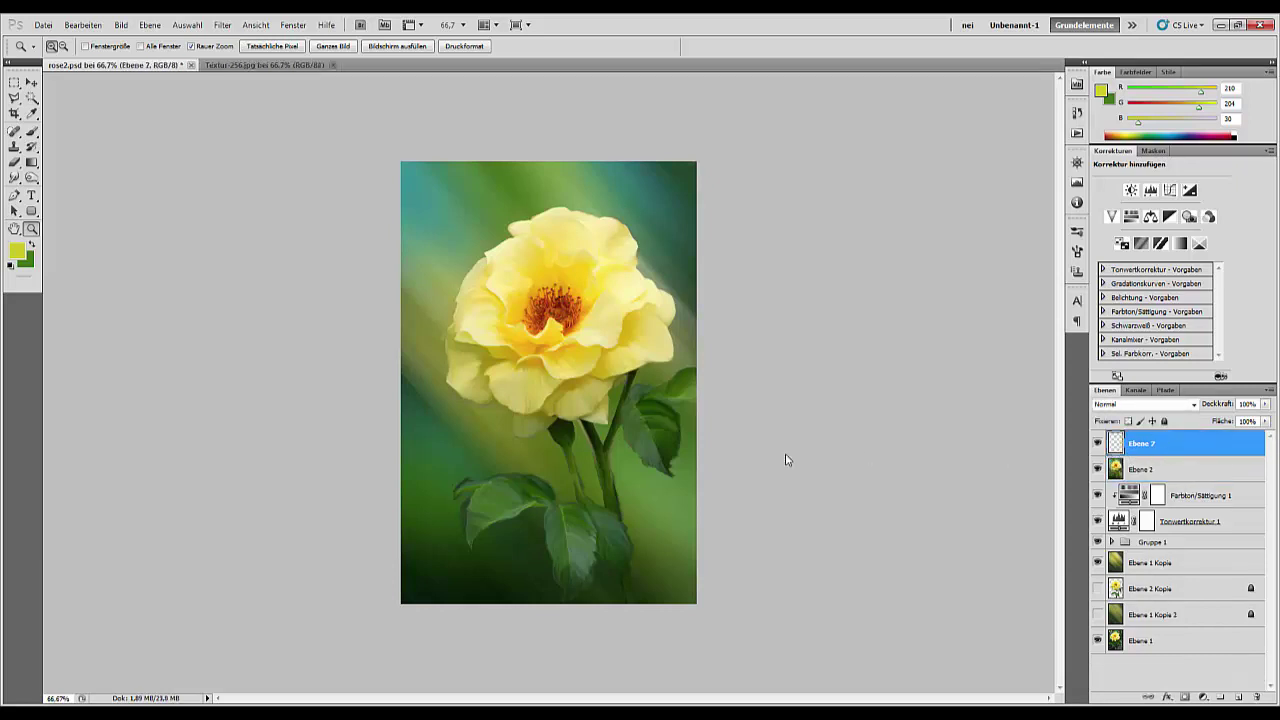
# - Reset default colours and set the foreground colour to light blue 03a5f1
pyautogui.click(11, 265)
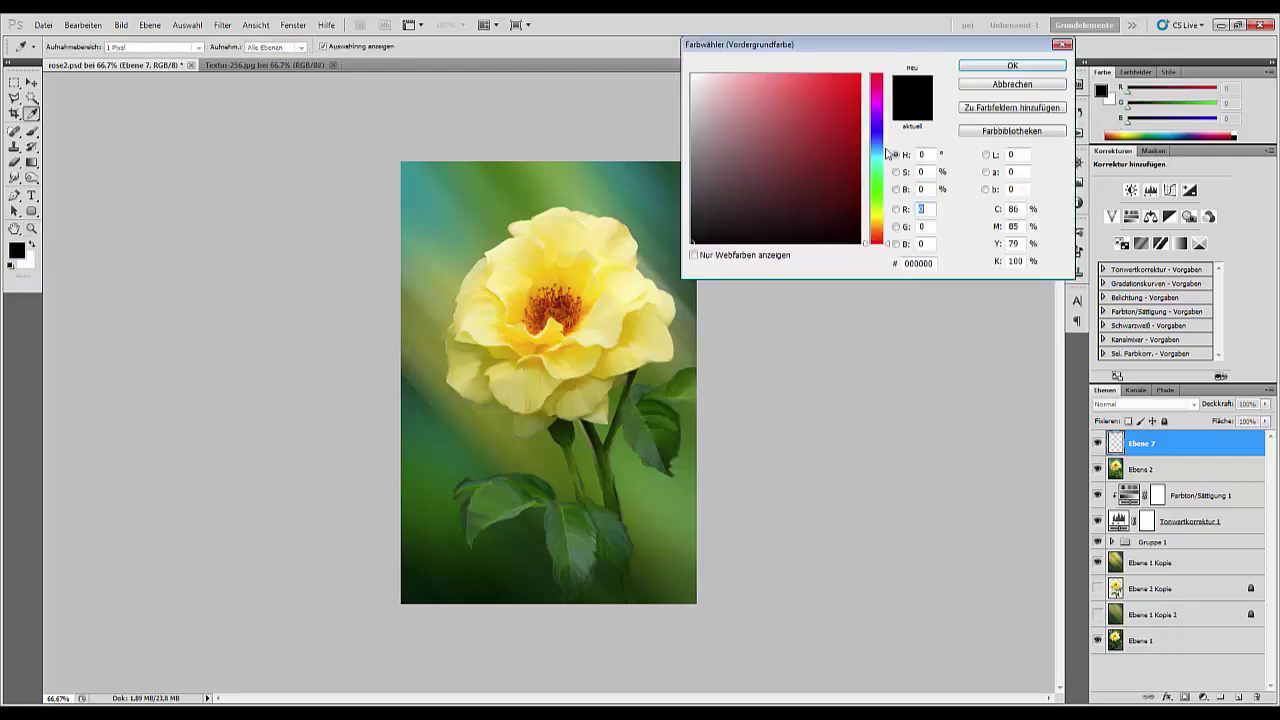
pyautogui.click(882, 160)
pyautogui.moveTo(860, 158); pyautogui.dragTo(859, 78)
pyautogui.click(880, 150)
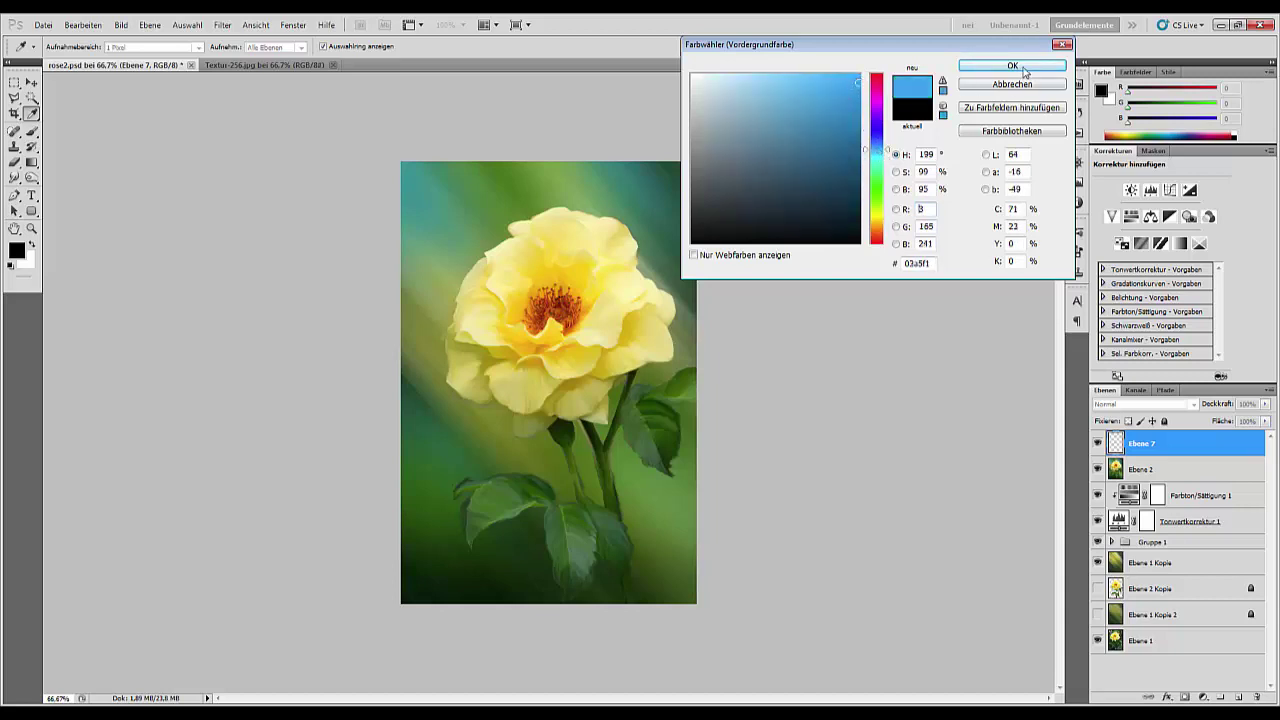
pyautogui.click(1012, 65)
pyautogui.press('z')
# - Set the background colour to dark green 40800d
pyautogui.click(27, 266)
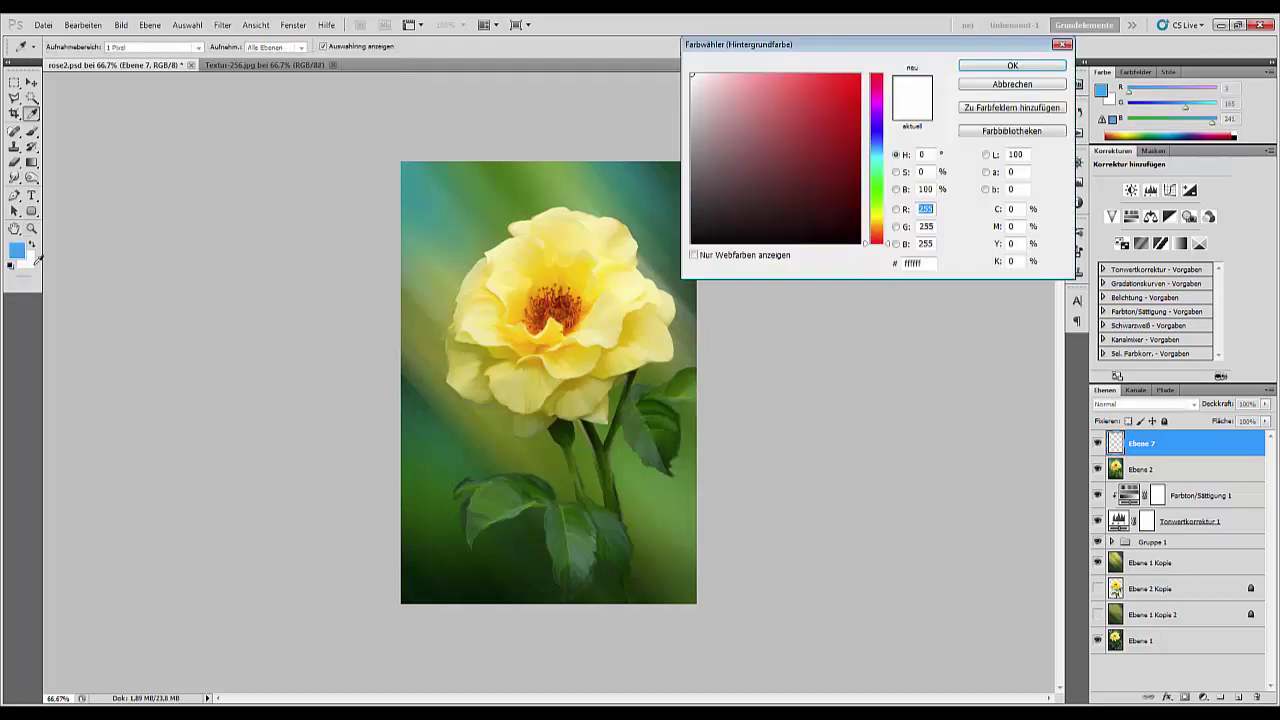
pyautogui.click(876, 199)
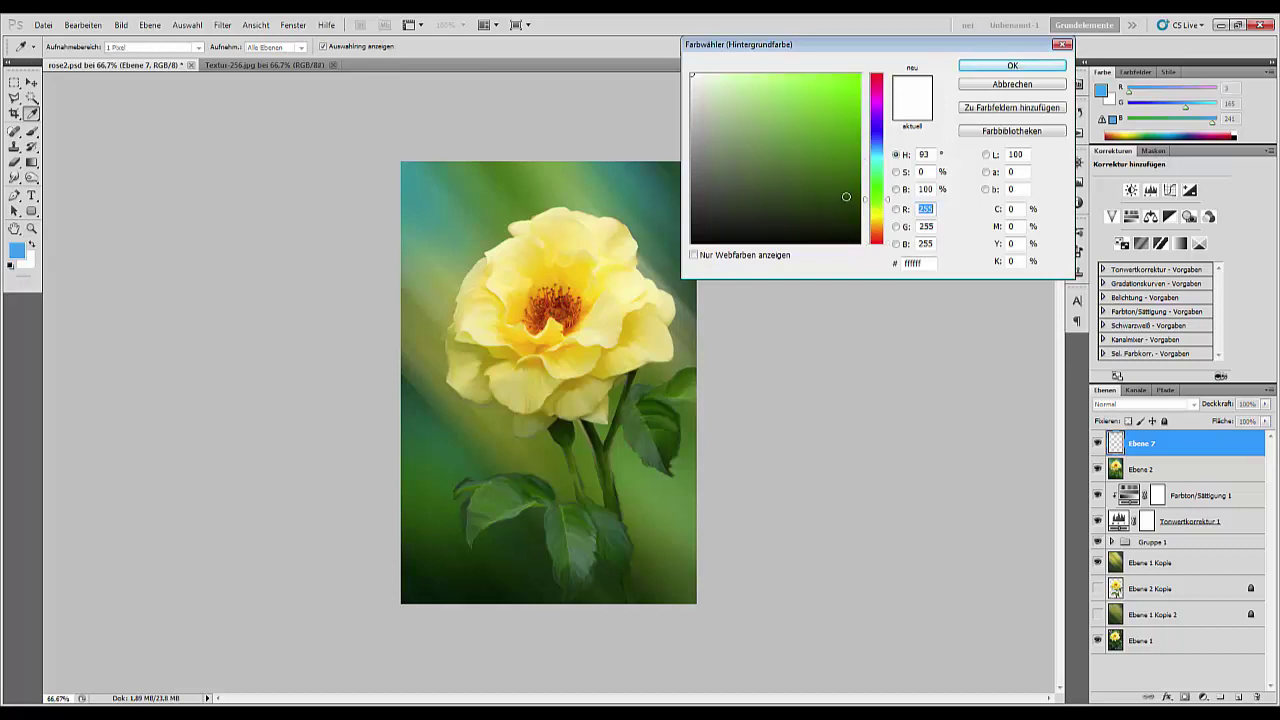
pyautogui.moveTo(846, 182); pyautogui.dragTo(843, 158)
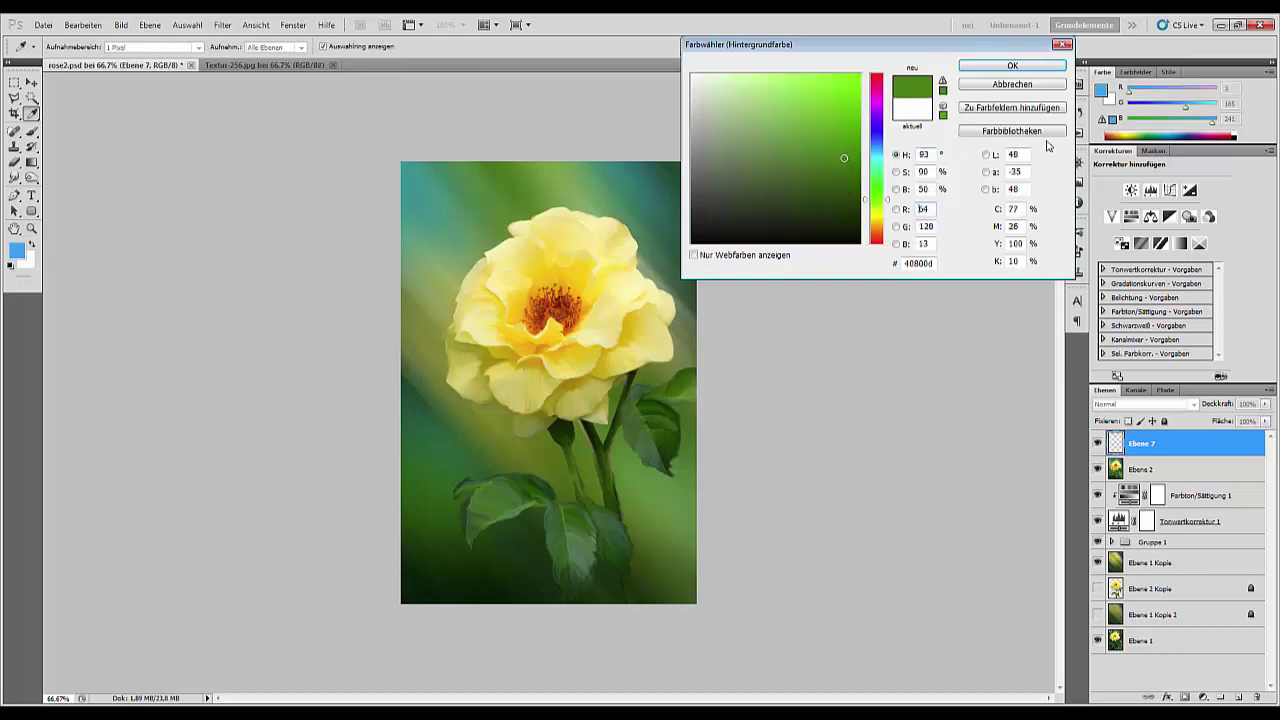
pyautogui.click(1012, 66)
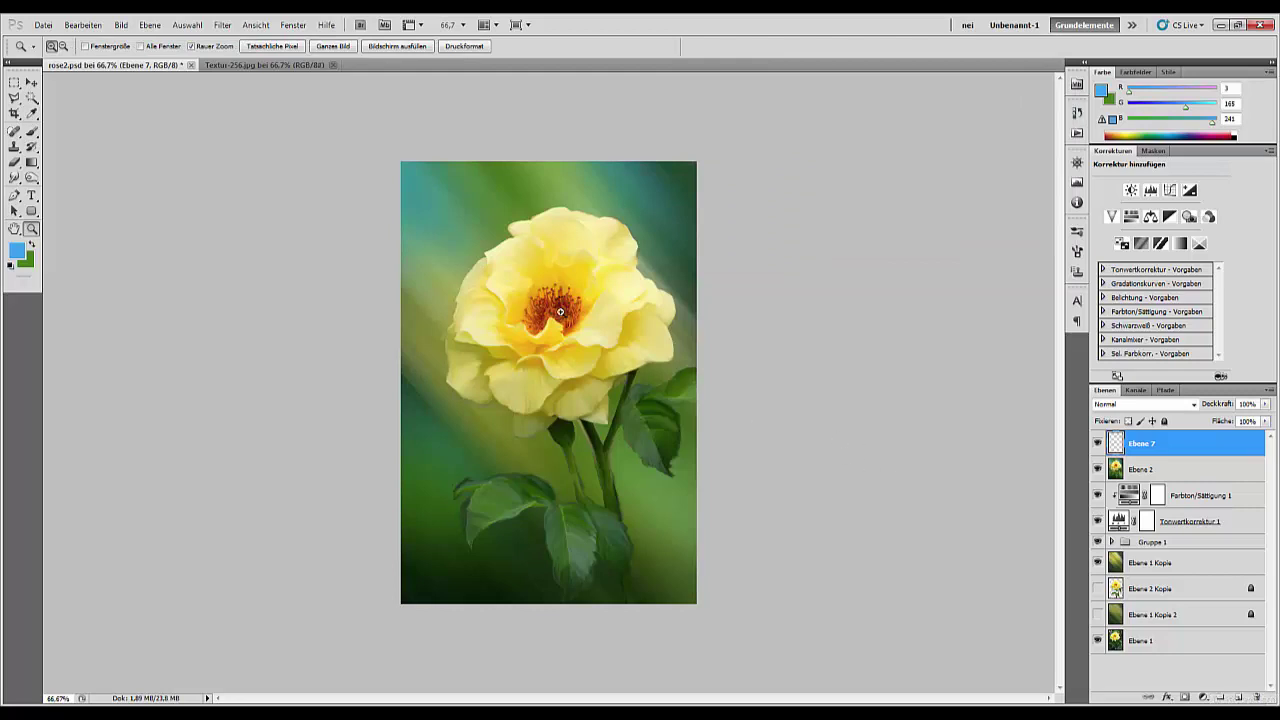
# - Fill Ebene 7 with a linear foreground-to-background gradient from top-left to bottom-right
pyautogui.click(32, 163)
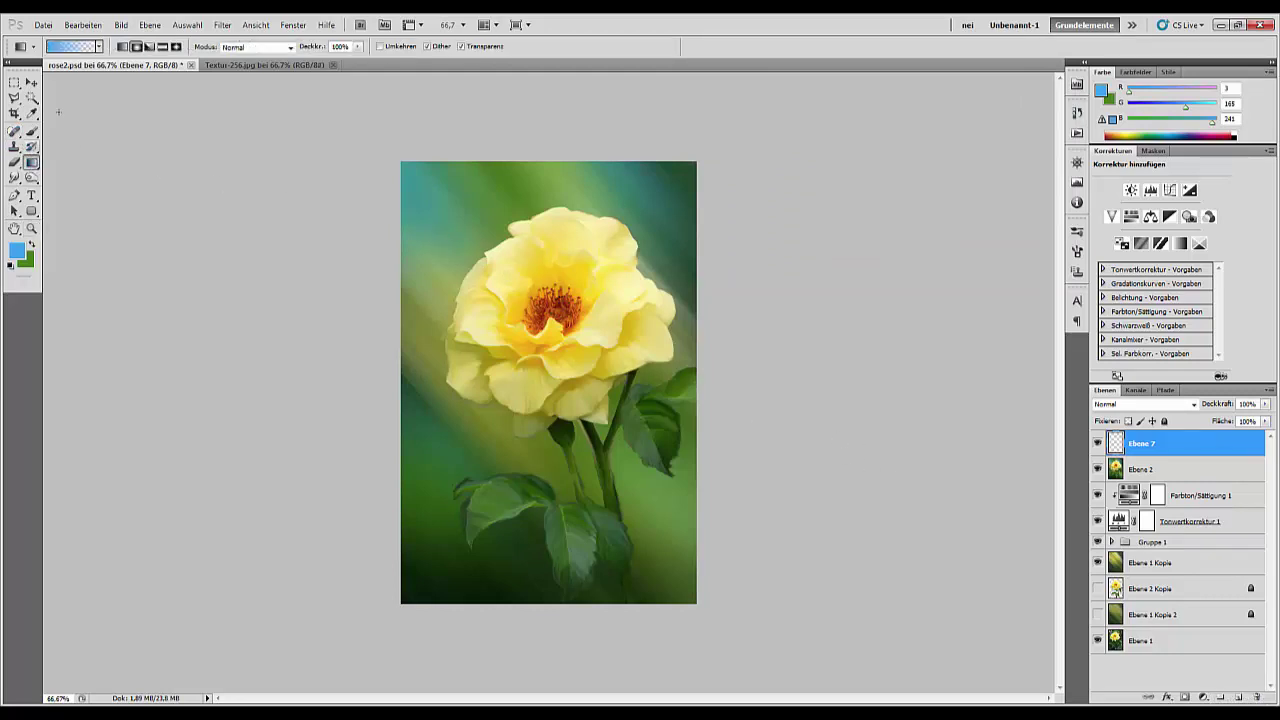
pyautogui.click(99, 47)
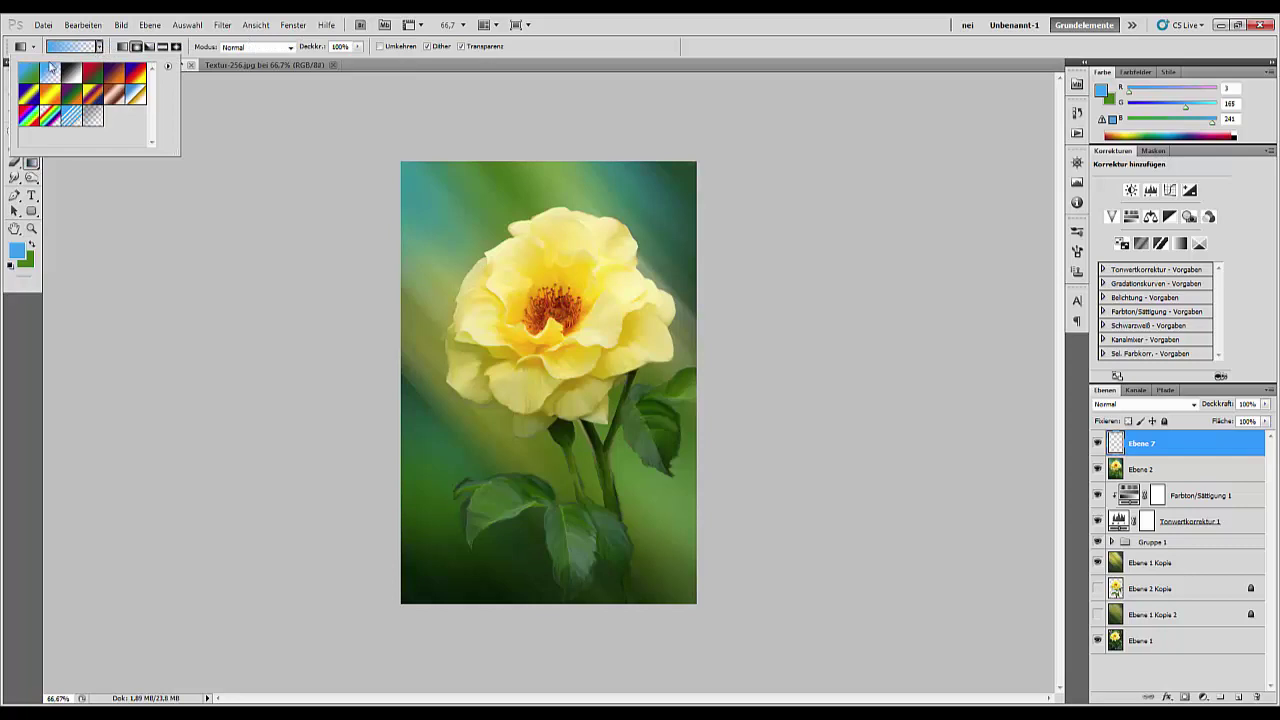
pyautogui.click(416, 175)
pyautogui.moveTo(405, 166)
pyautogui.mouseDown()
pyautogui.moveTo(690, 578)
pyautogui.moveTo(703, 567)
pyautogui.mouseUp()
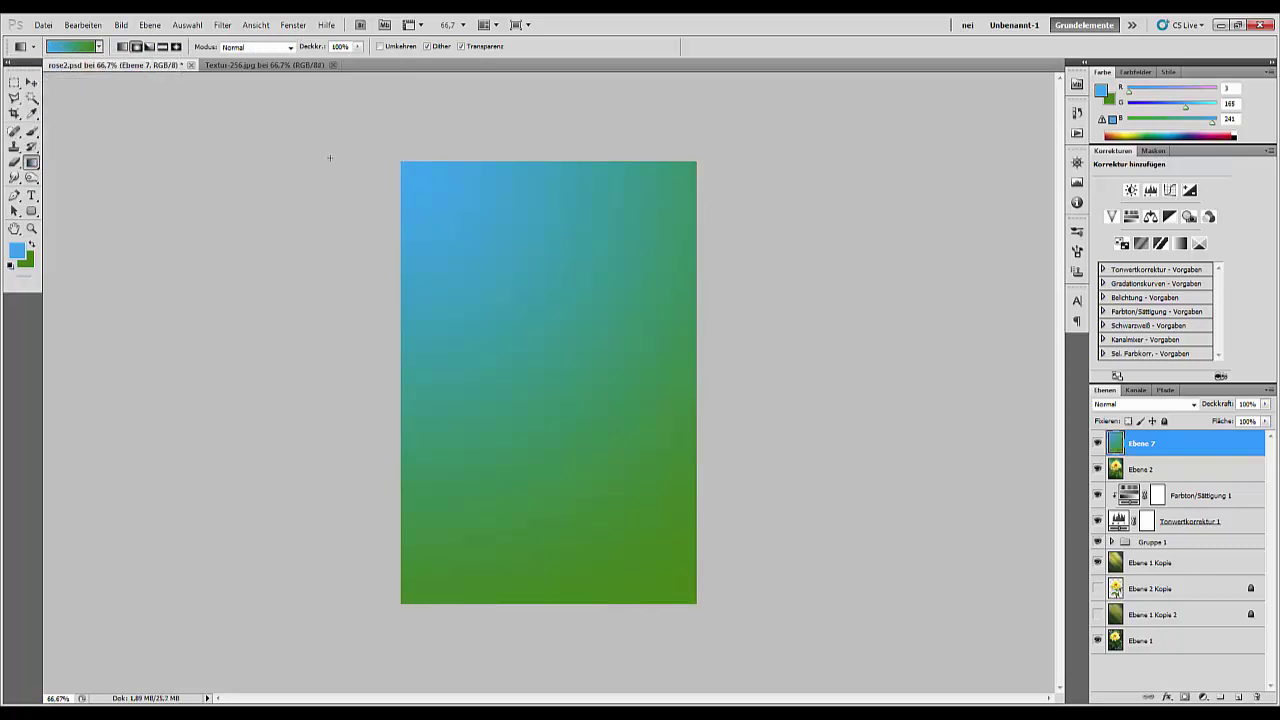
pyautogui.click(122, 46)
pyautogui.moveTo(698, 545); pyautogui.dragTo(700, 547)
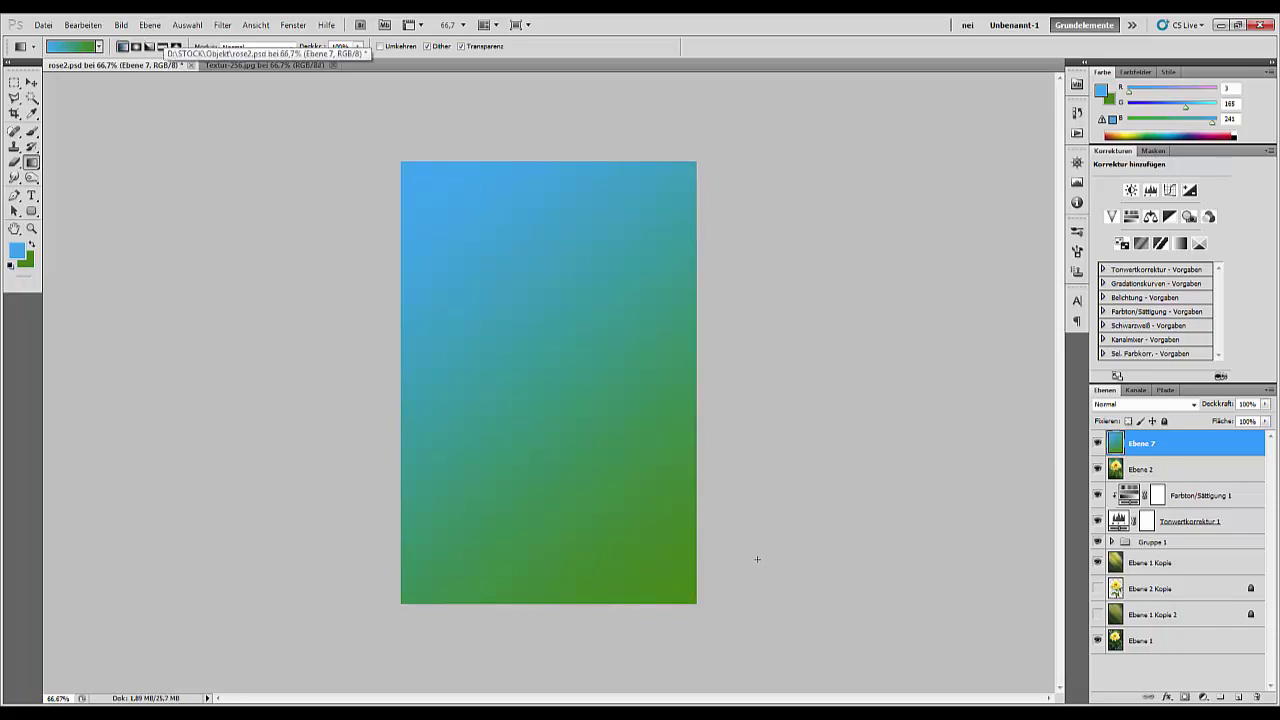
pyautogui.moveTo(422, 194); pyautogui.dragTo(712, 584)
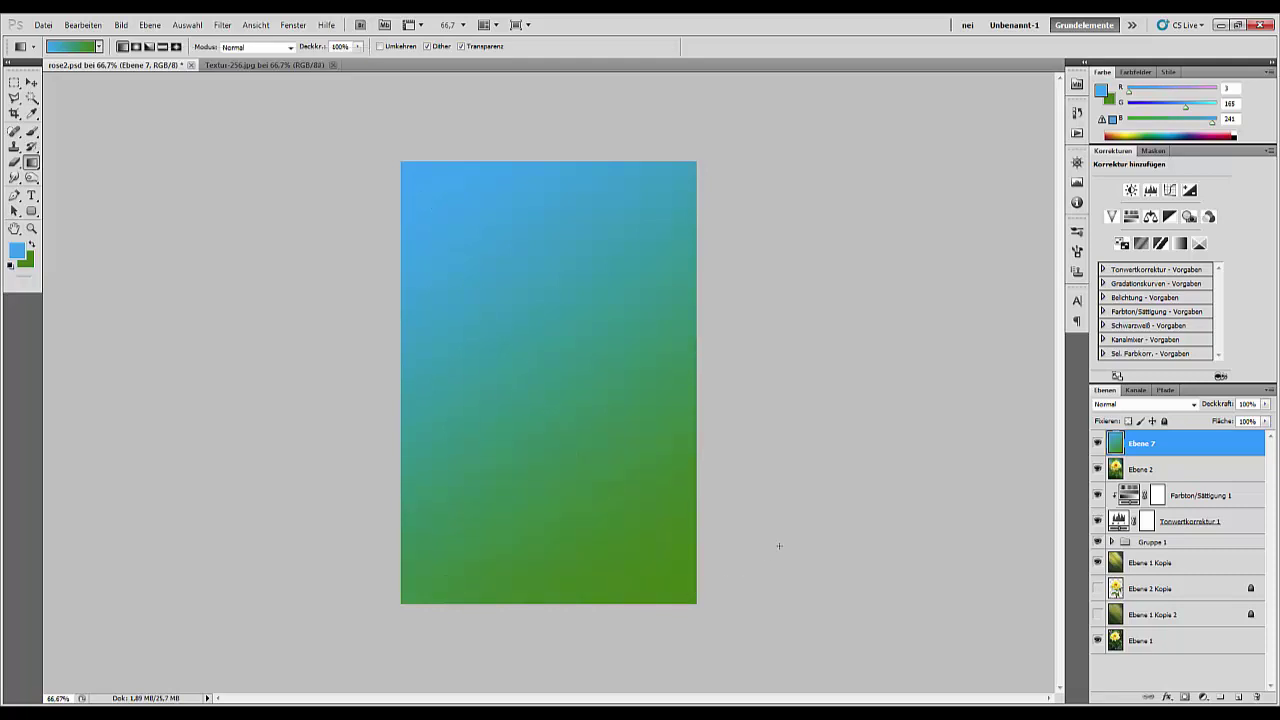
# - Cycle through Ebene 7's blend modes and settle on Weiches Licht (Soft Light)
pyautogui.click(1160, 404)
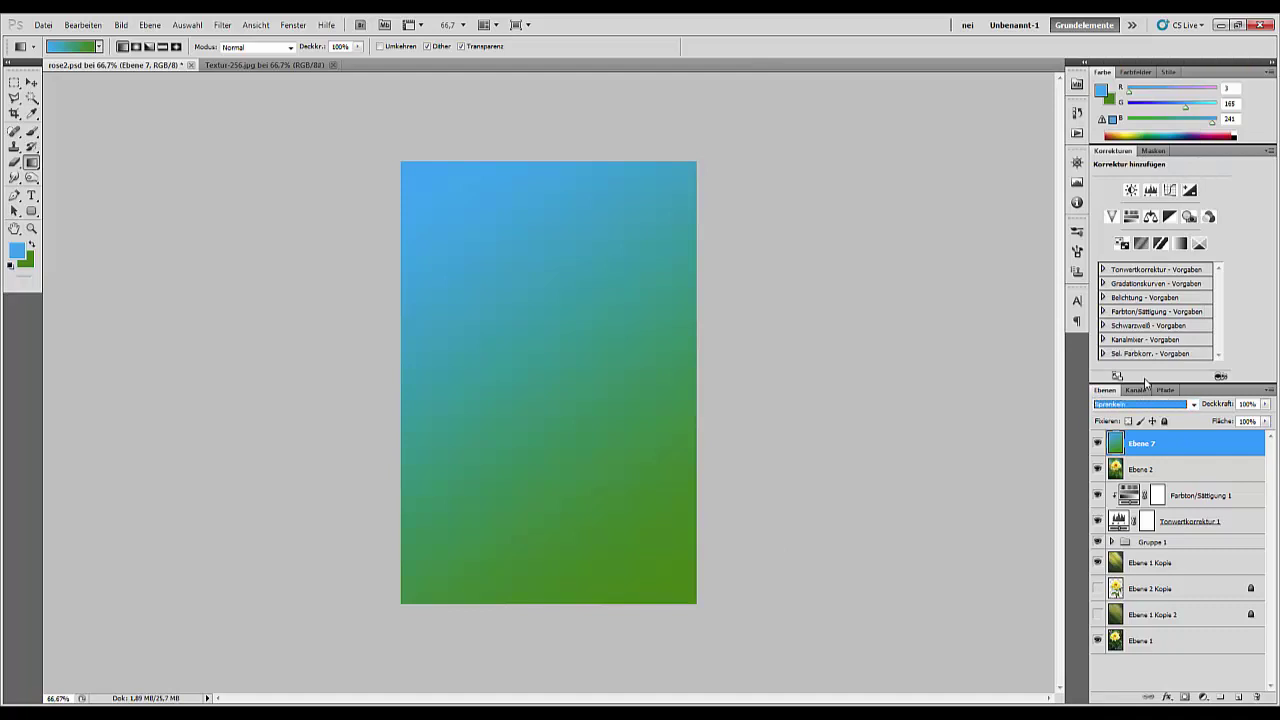
pyautogui.press('Down')
pyautogui.press('Down')
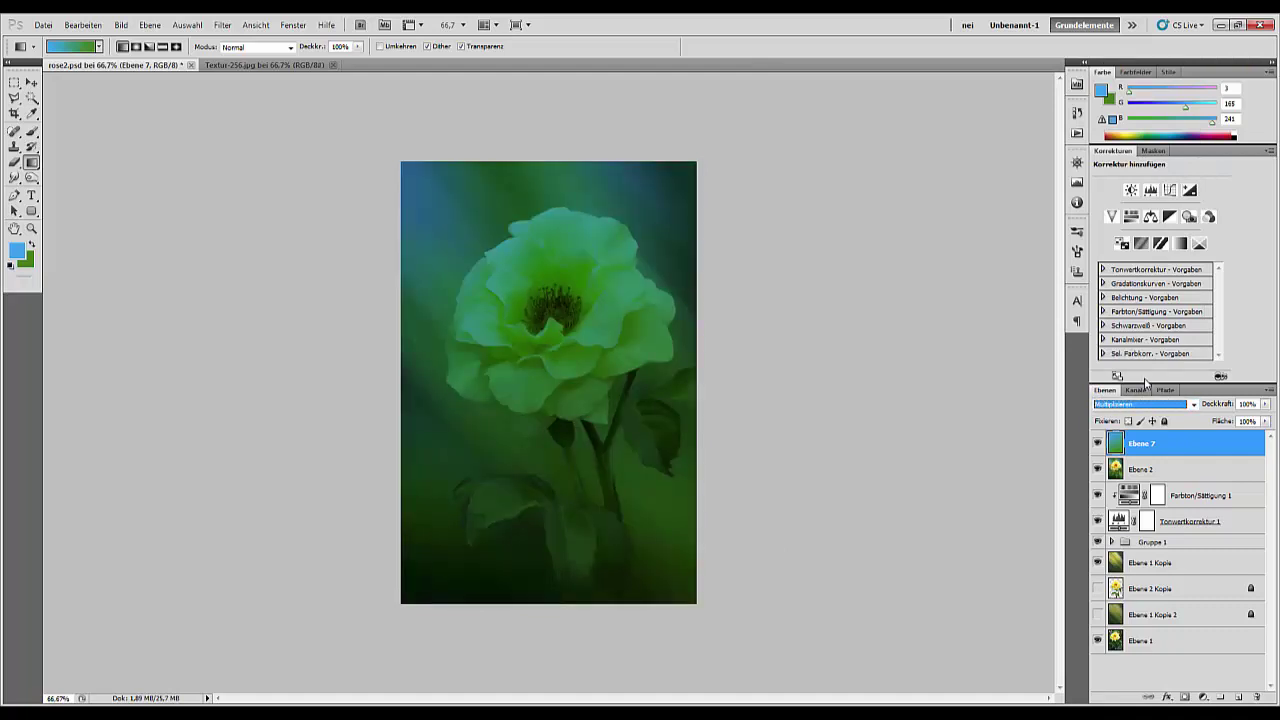
pyautogui.press('Down')
pyautogui.press('Down')
pyautogui.press('Down')
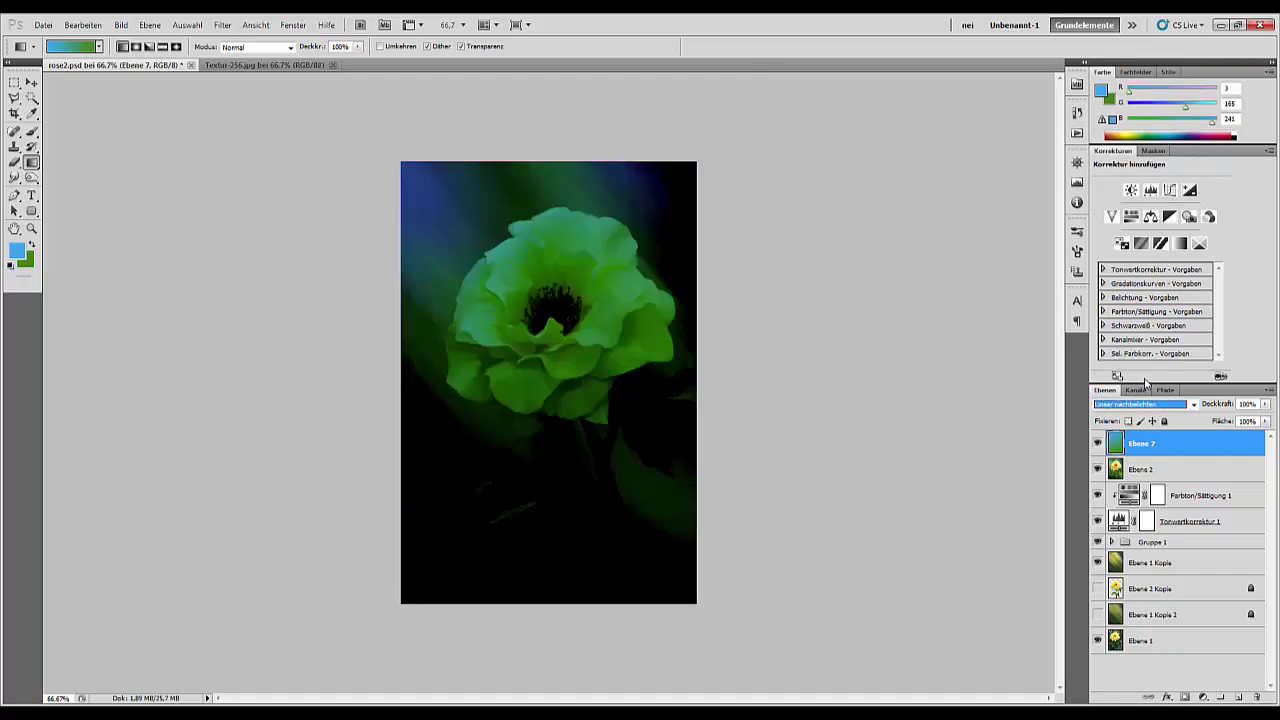
pyautogui.press('Down')
pyautogui.press('Down')
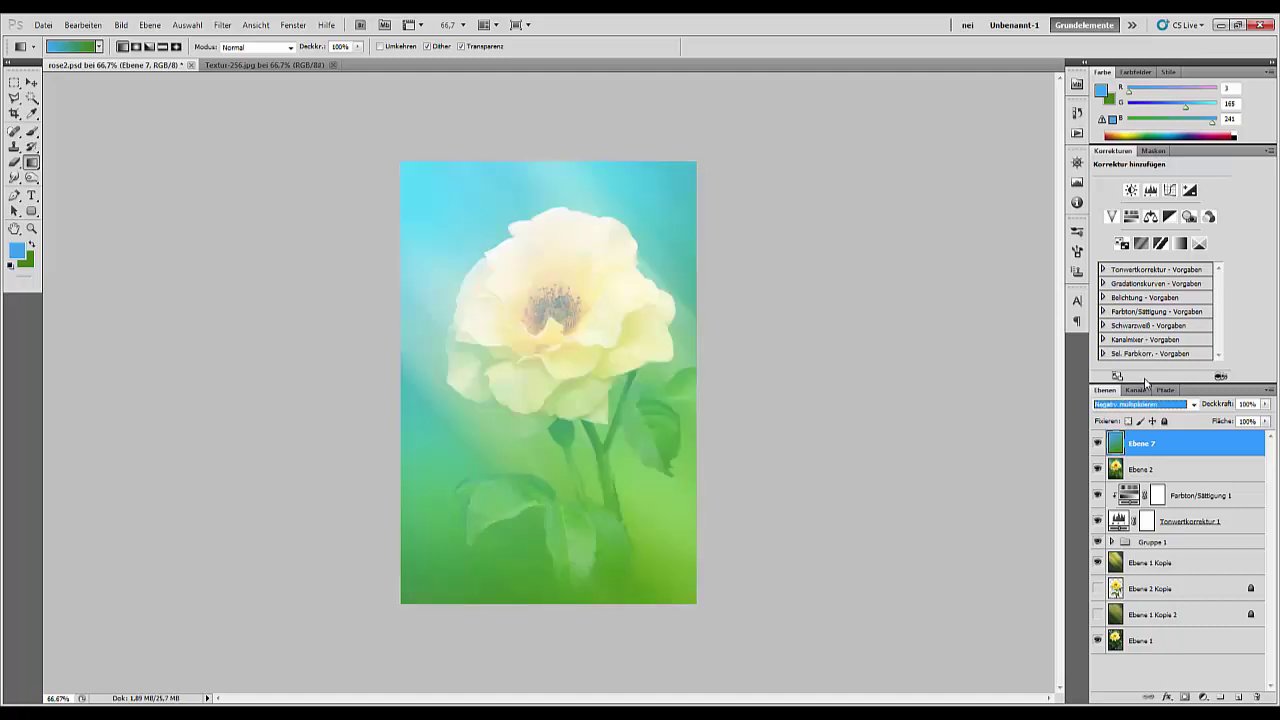
pyautogui.press('Down')
pyautogui.press('Down')
pyautogui.press('Down')
pyautogui.press('Down')
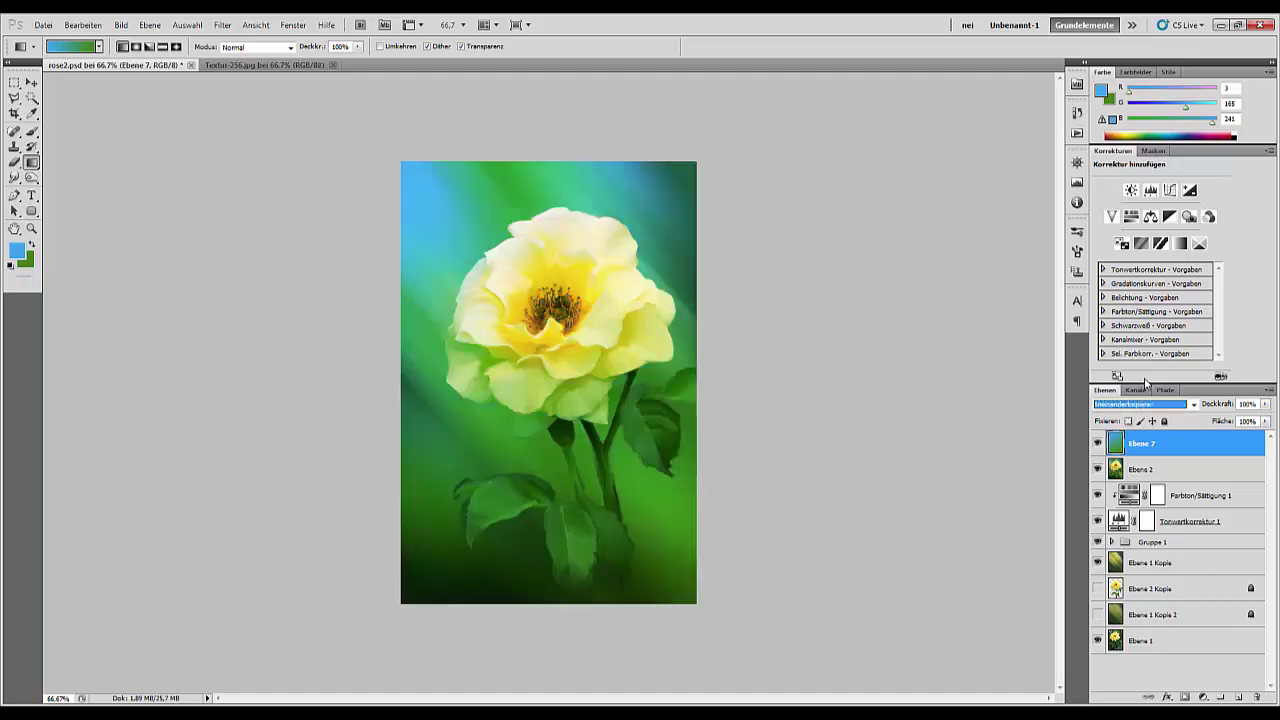
pyautogui.press('Down')
pyautogui.press('Up')
pyautogui.press('Down')
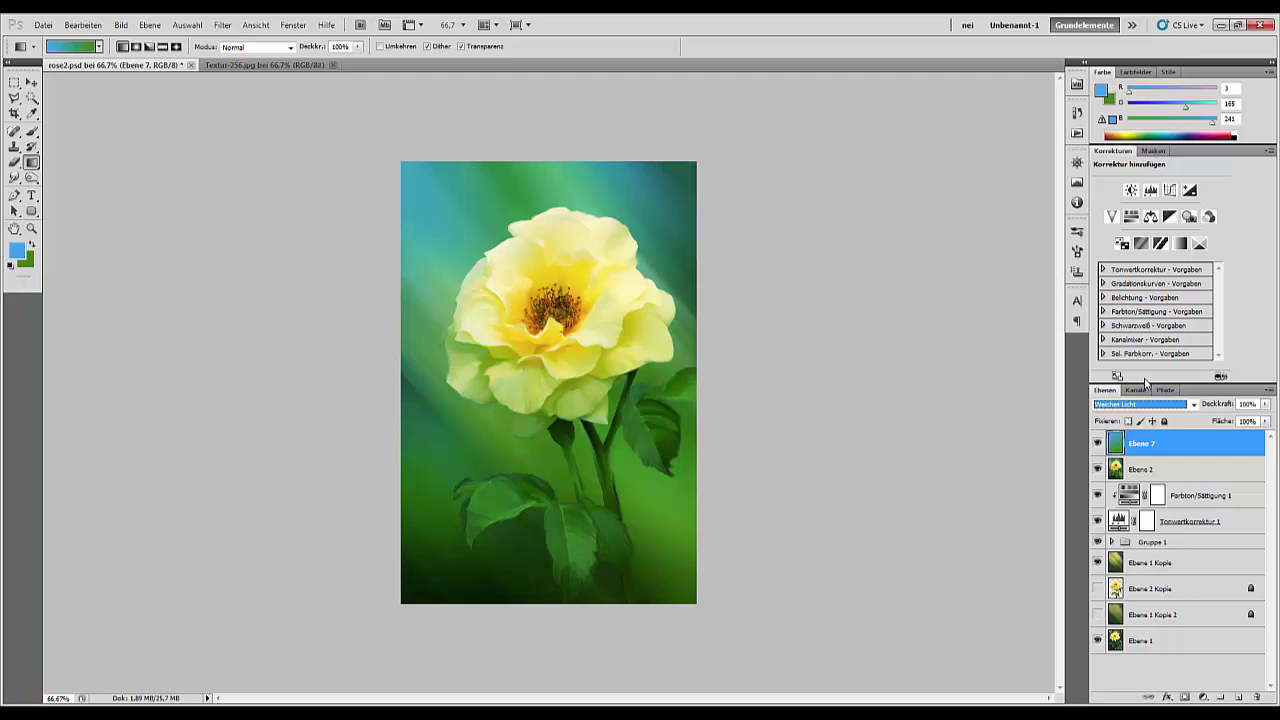
pyautogui.press('Down')
pyautogui.press('Down')
pyautogui.press('Down')
pyautogui.press('Down')
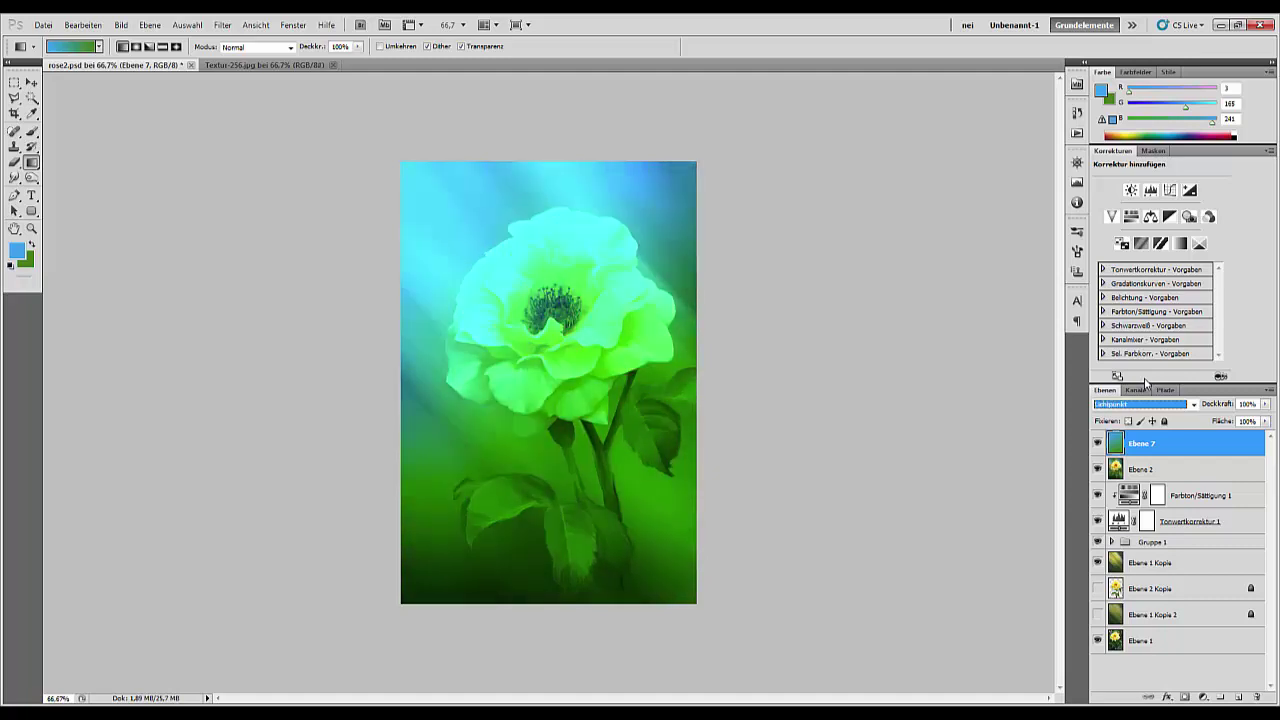
pyautogui.press('Down')
pyautogui.press('Up')
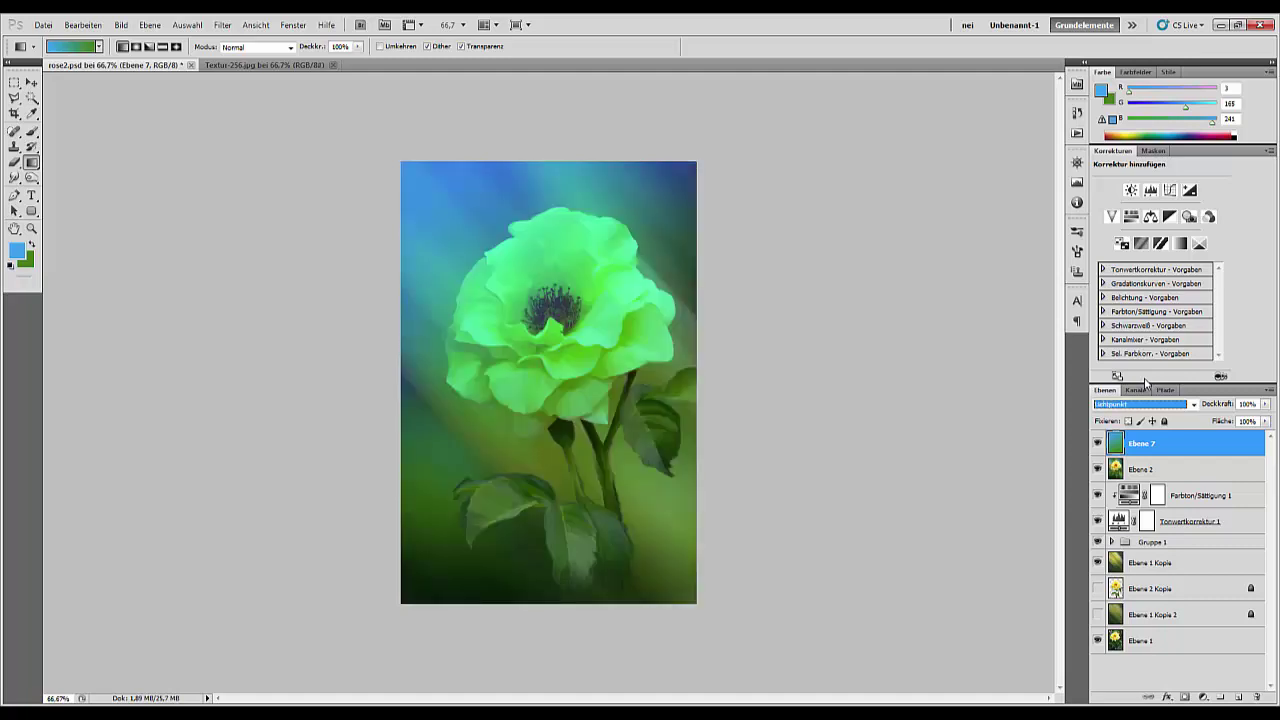
pyautogui.press('Down')
pyautogui.press('Down')
pyautogui.press('Down')
pyautogui.press('Down')
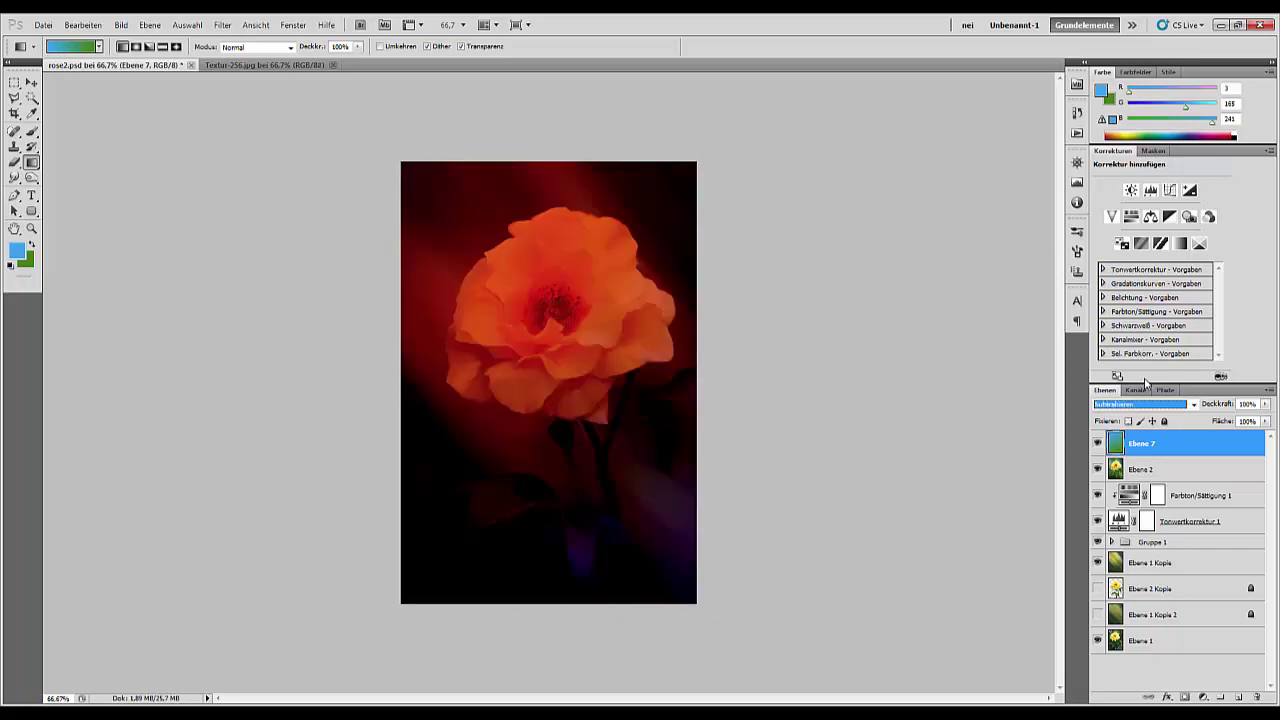
pyautogui.press('Down')
pyautogui.press('Down')
pyautogui.press('Down')
pyautogui.press('Up')
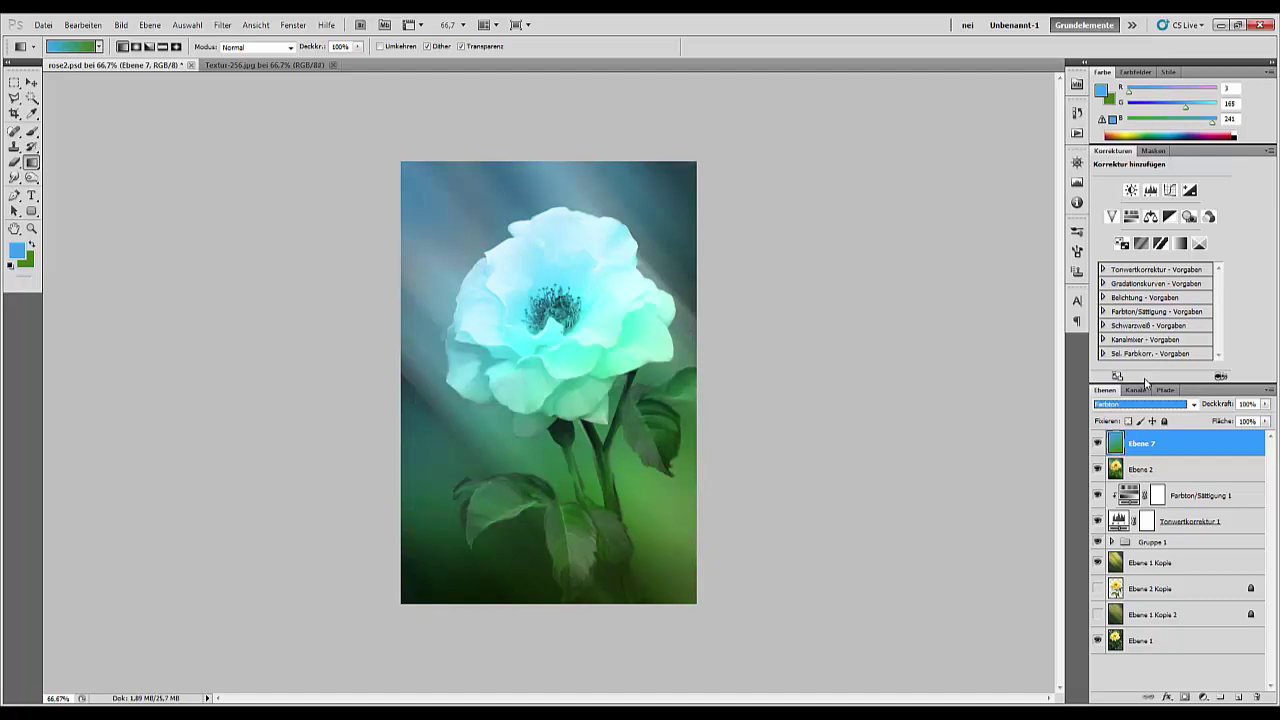
pyautogui.press('Down')
pyautogui.press('Down')
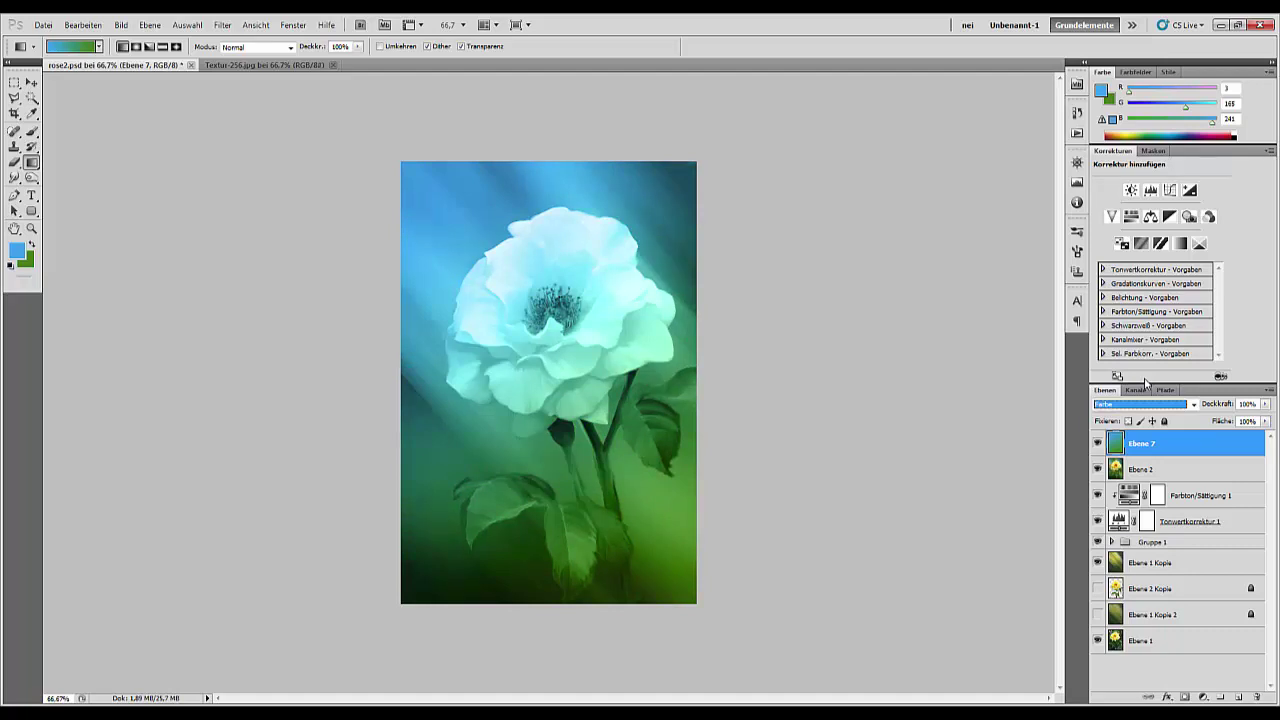
pyautogui.press('Down')
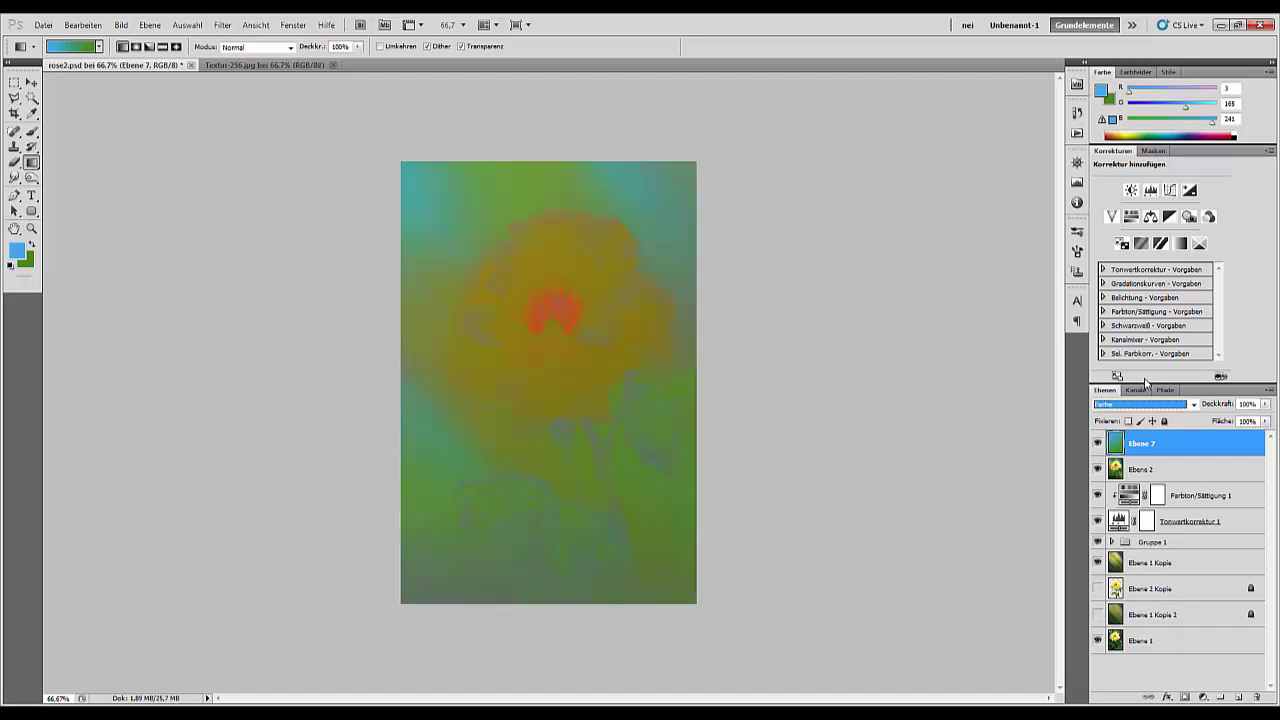
pyautogui.press('Up')
pyautogui.press('Down')
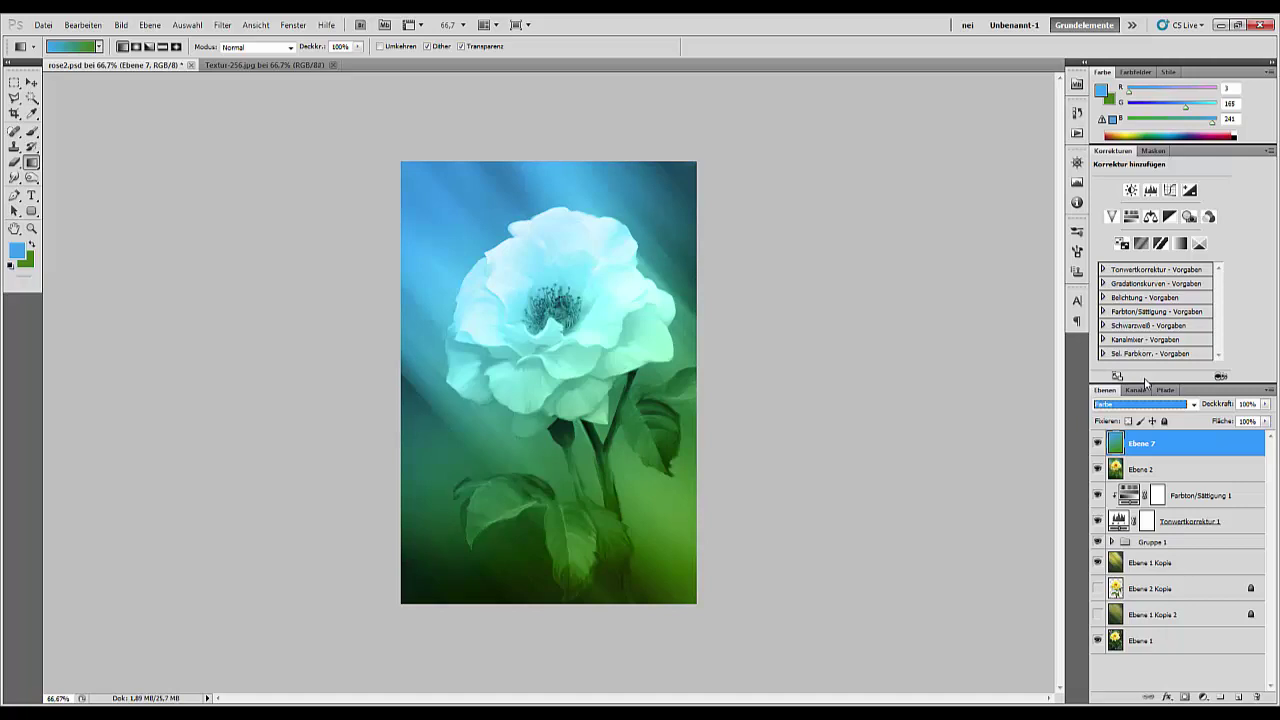
pyautogui.press('Up')
pyautogui.press('Down')
pyautogui.press('Up')
pyautogui.press('Up')
pyautogui.press('Up')
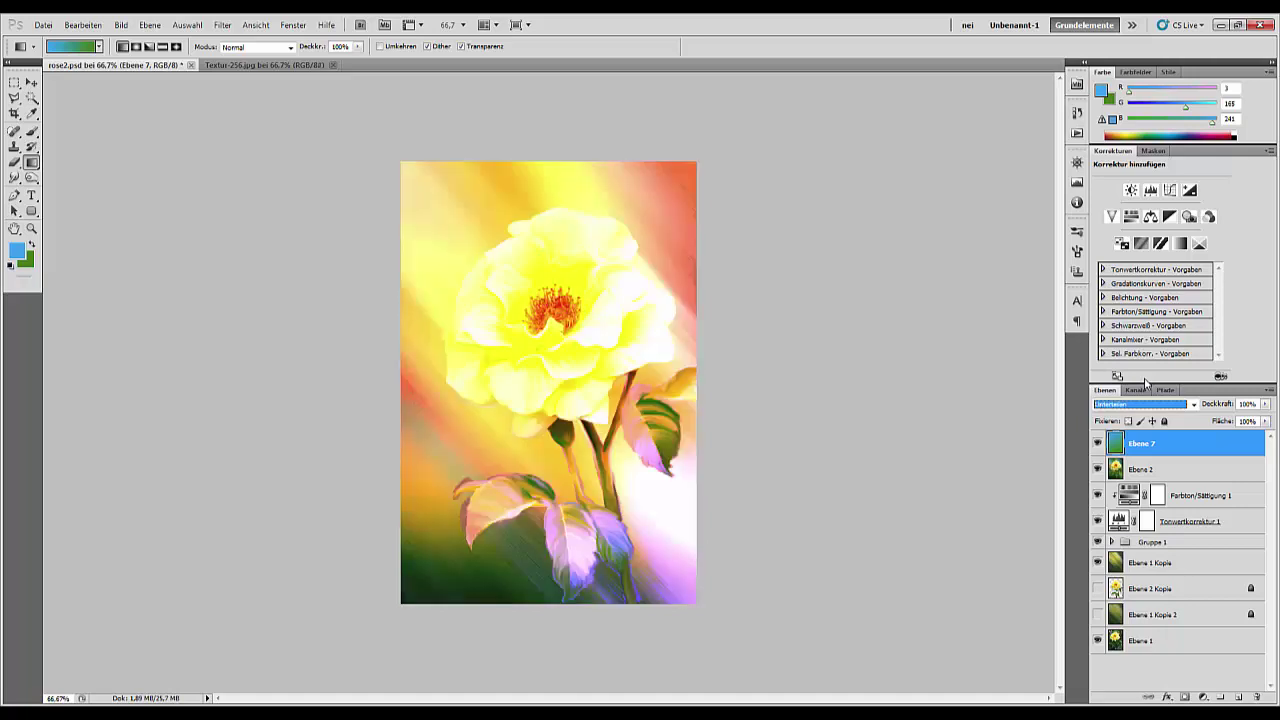
pyautogui.press('Up')
pyautogui.press('Up')
pyautogui.press('Up')
pyautogui.press('Up')
pyautogui.press('Up')
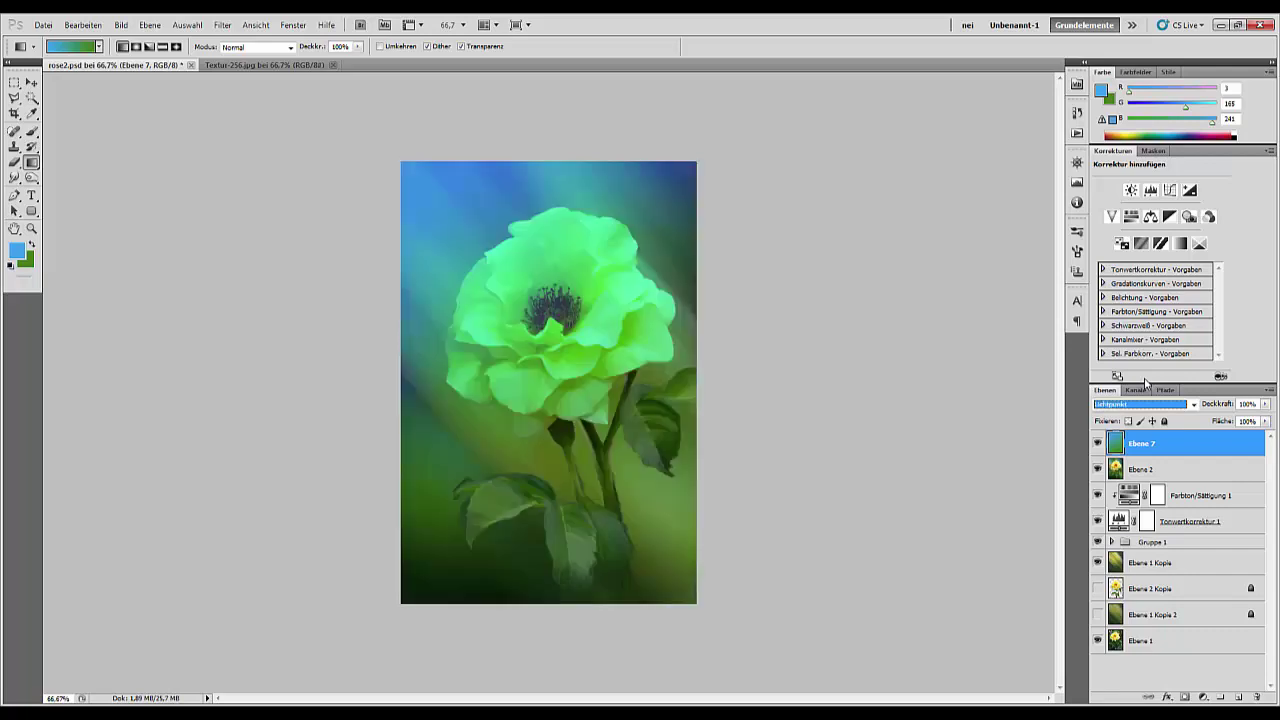
pyautogui.press('Up')
pyautogui.press('Up')
pyautogui.press('Up')
pyautogui.press('Up')
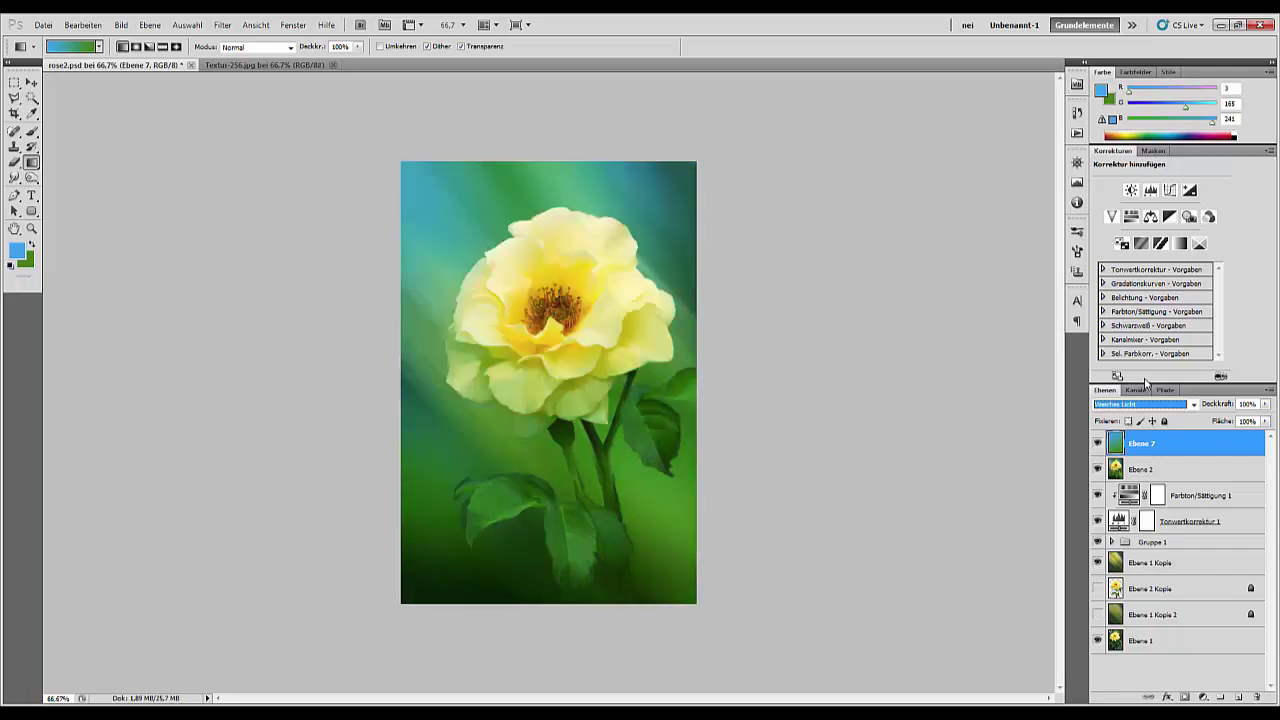
pyautogui.press('Down')
pyautogui.press('Up')
# - Add a layer mask to Ebene 7 and paint black over the rose
pyautogui.click(1184, 698)
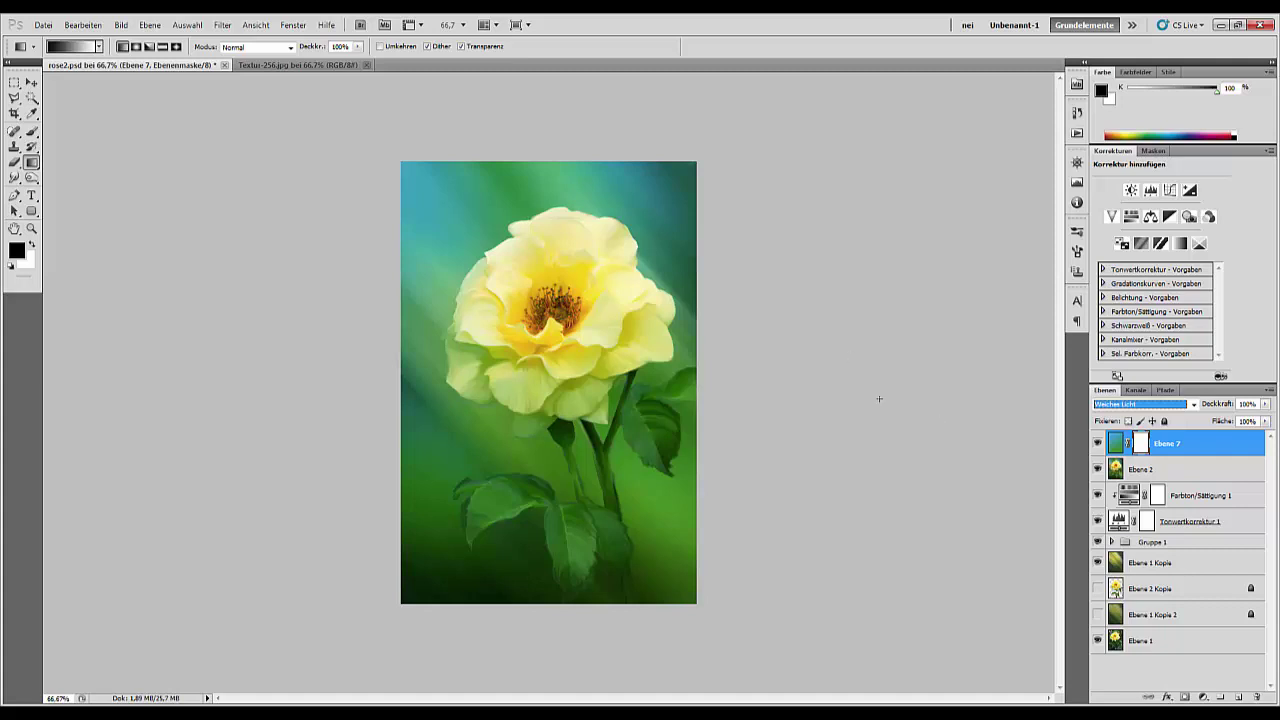
pyautogui.click(32, 131)
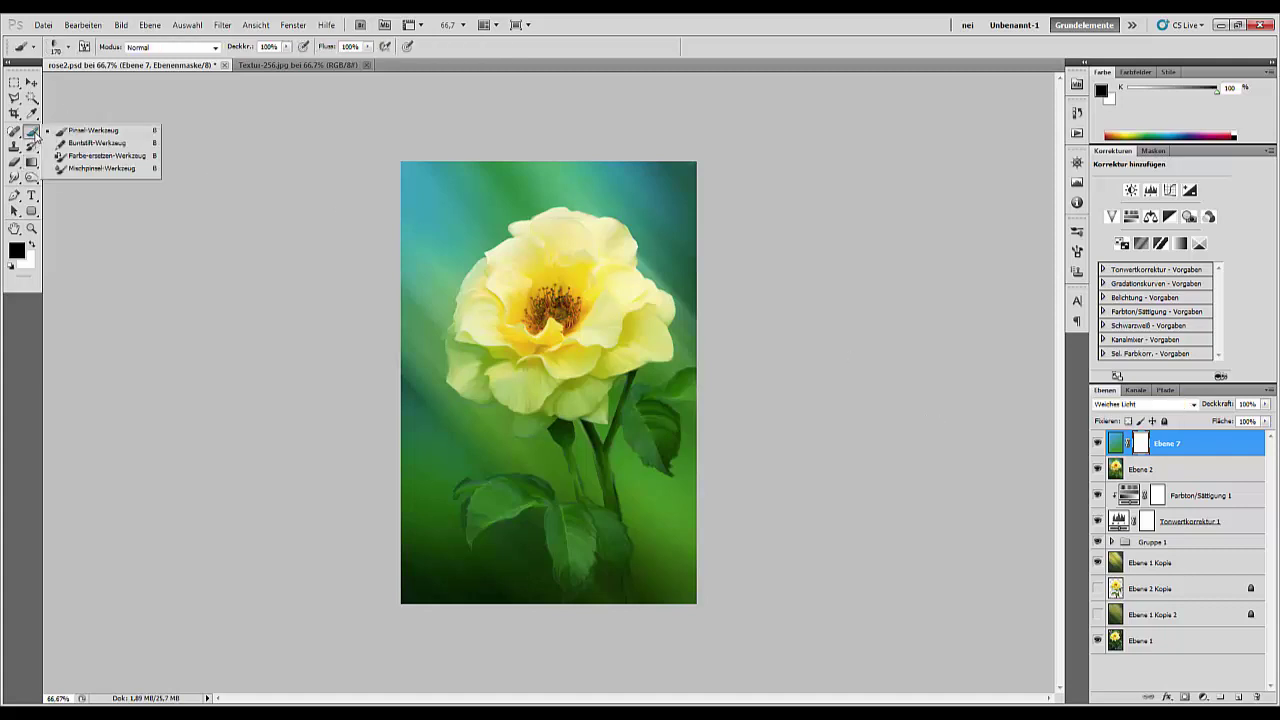
pyautogui.click(515, 285)
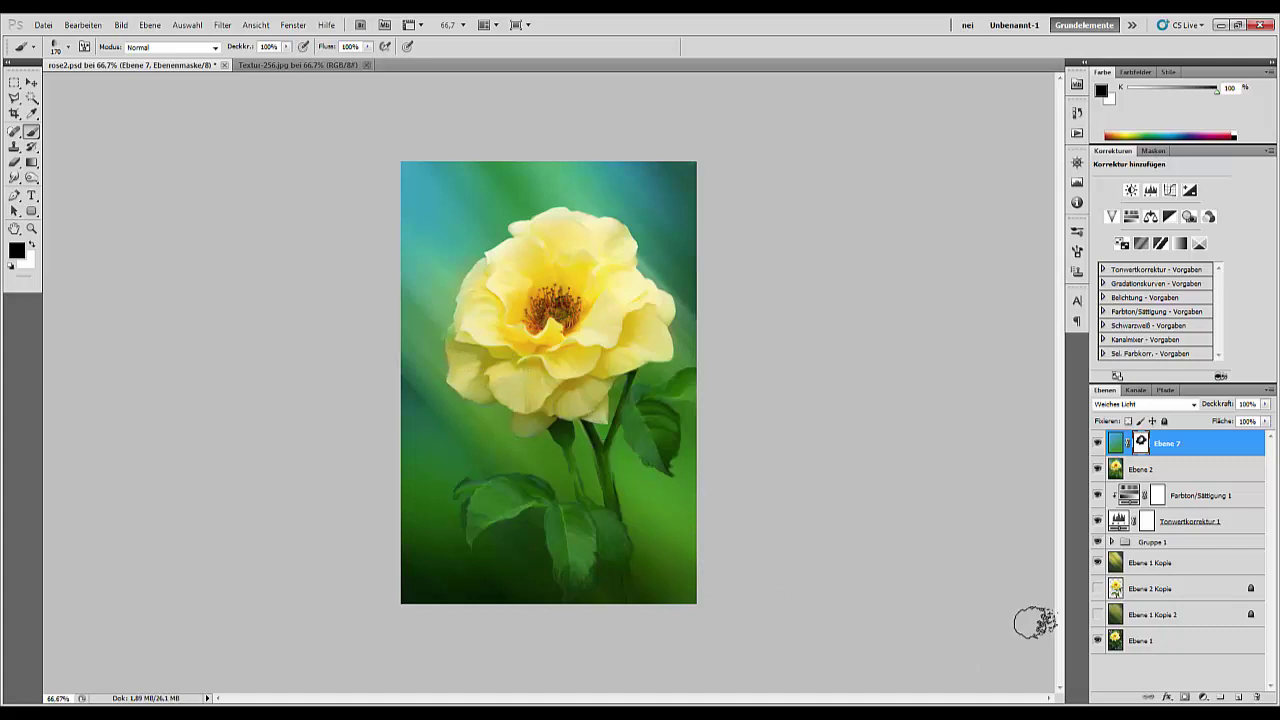
pyautogui.click(1195, 441)
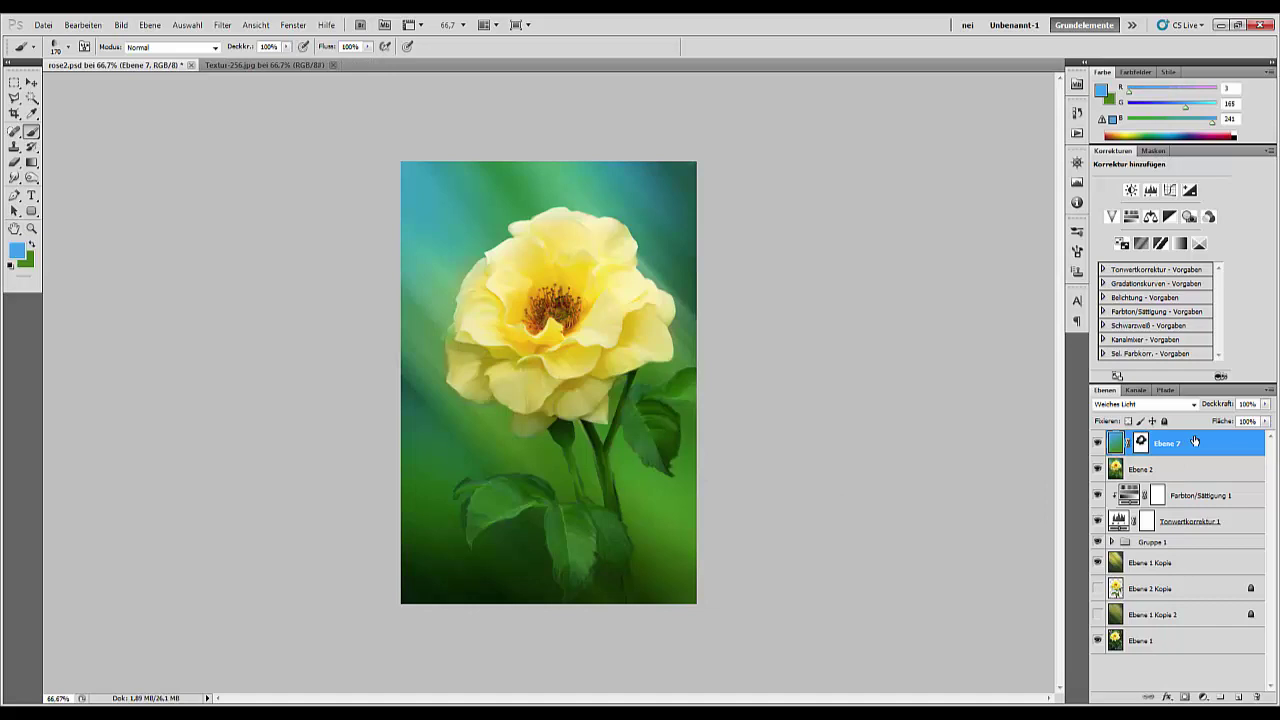
# - Stamp visible layers to Ebene 8 and apply Texturizer: Sandstein, 55% scaling, light from below
pyautogui.hotkey('ctrl', 'shift', 'alt', 'e')
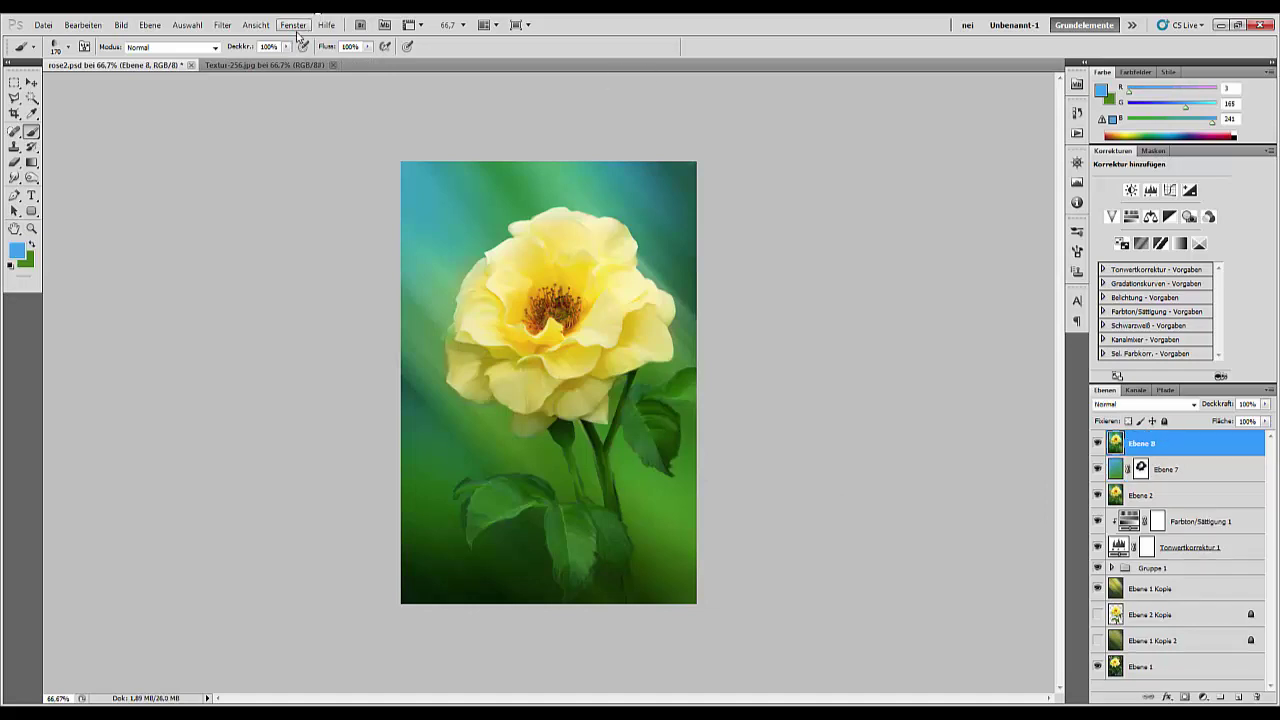
pyautogui.click(228, 27)
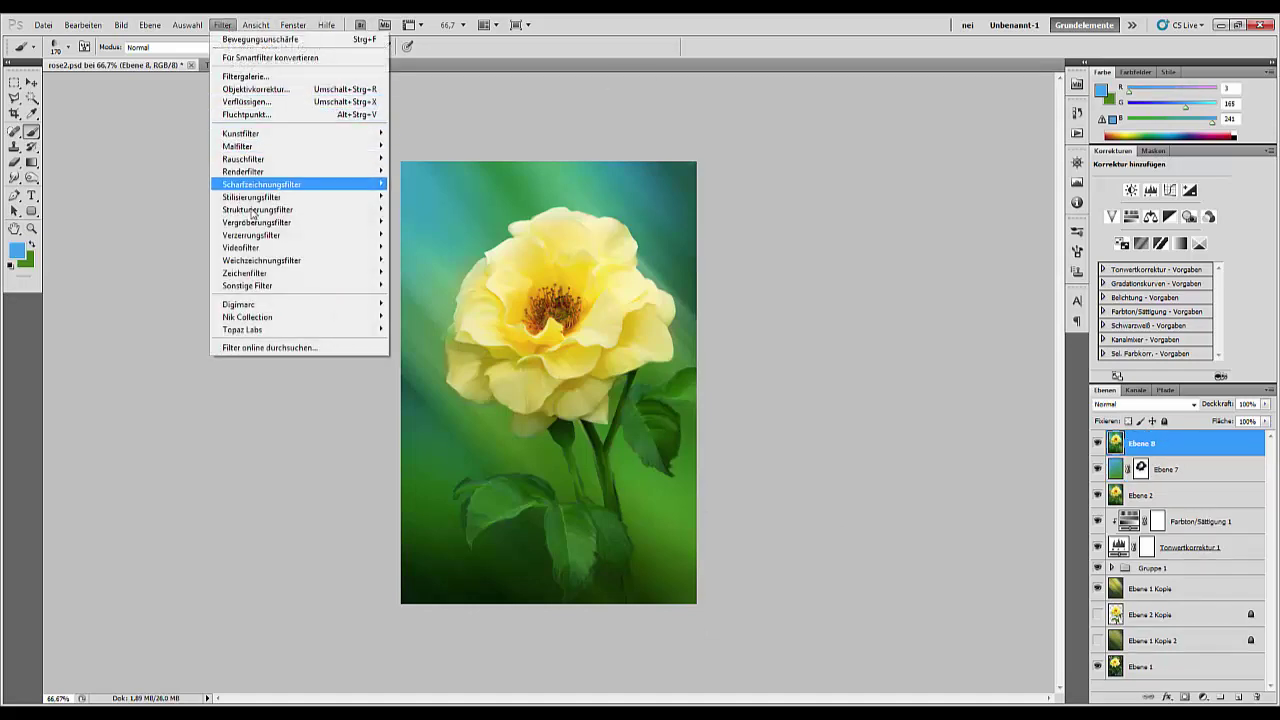
pyautogui.moveTo(258, 209)
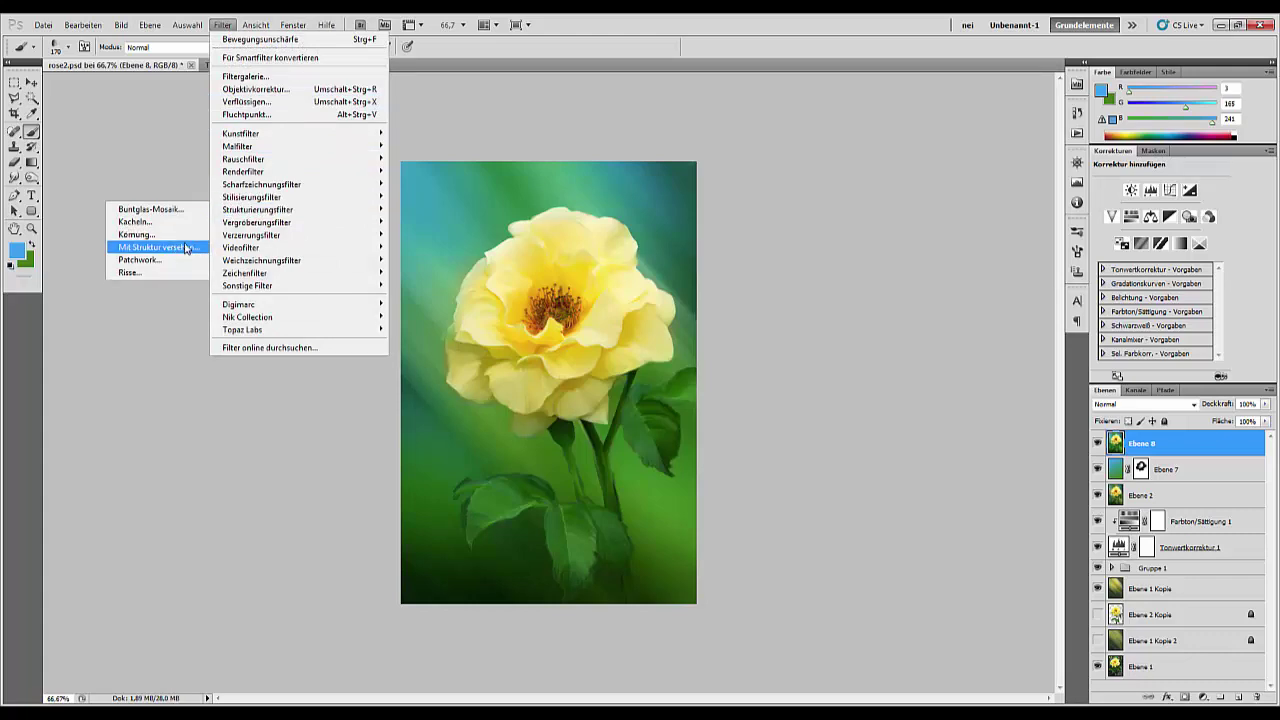
pyautogui.click(175, 251)
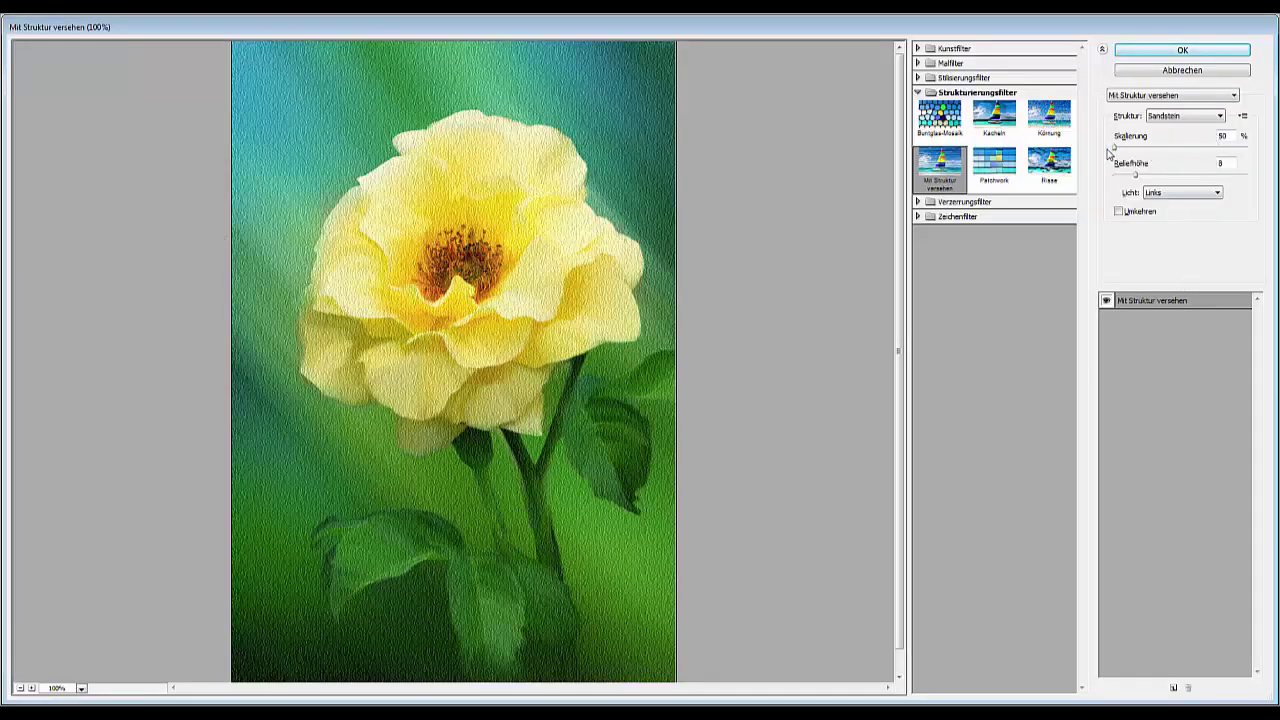
pyautogui.moveTo(1114, 148); pyautogui.dragTo(1119, 150)
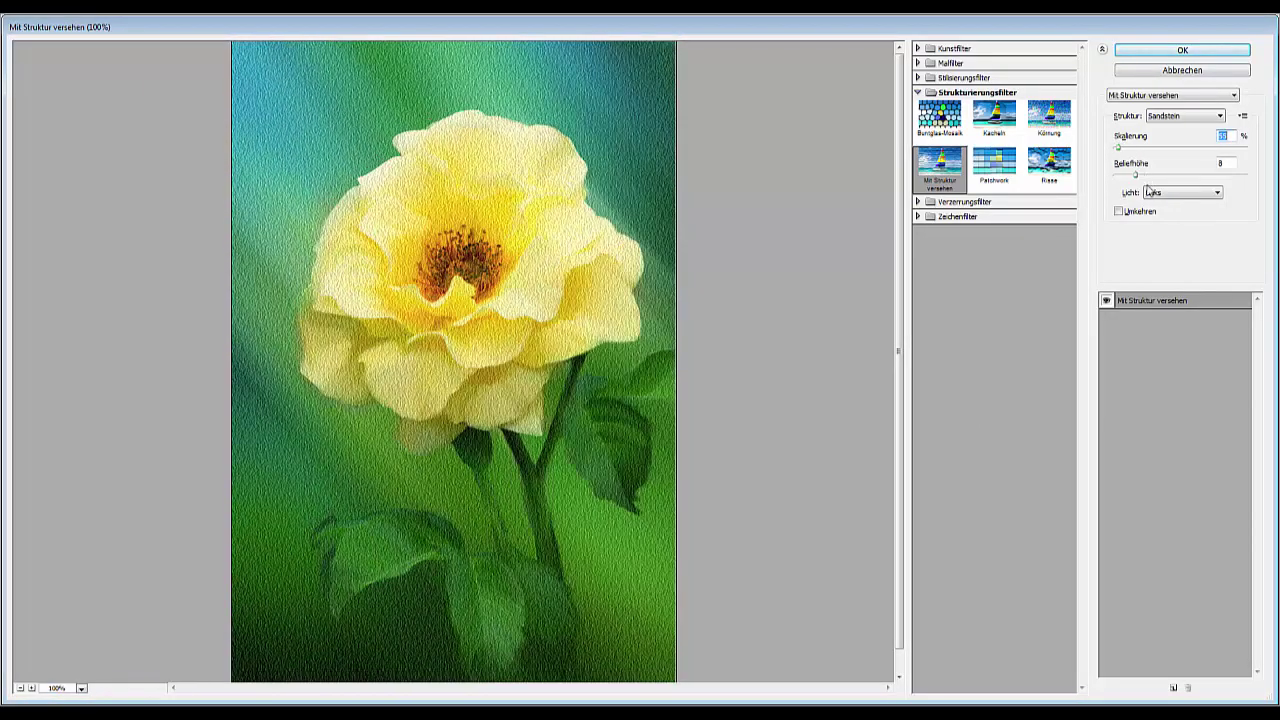
pyautogui.click(1170, 195)
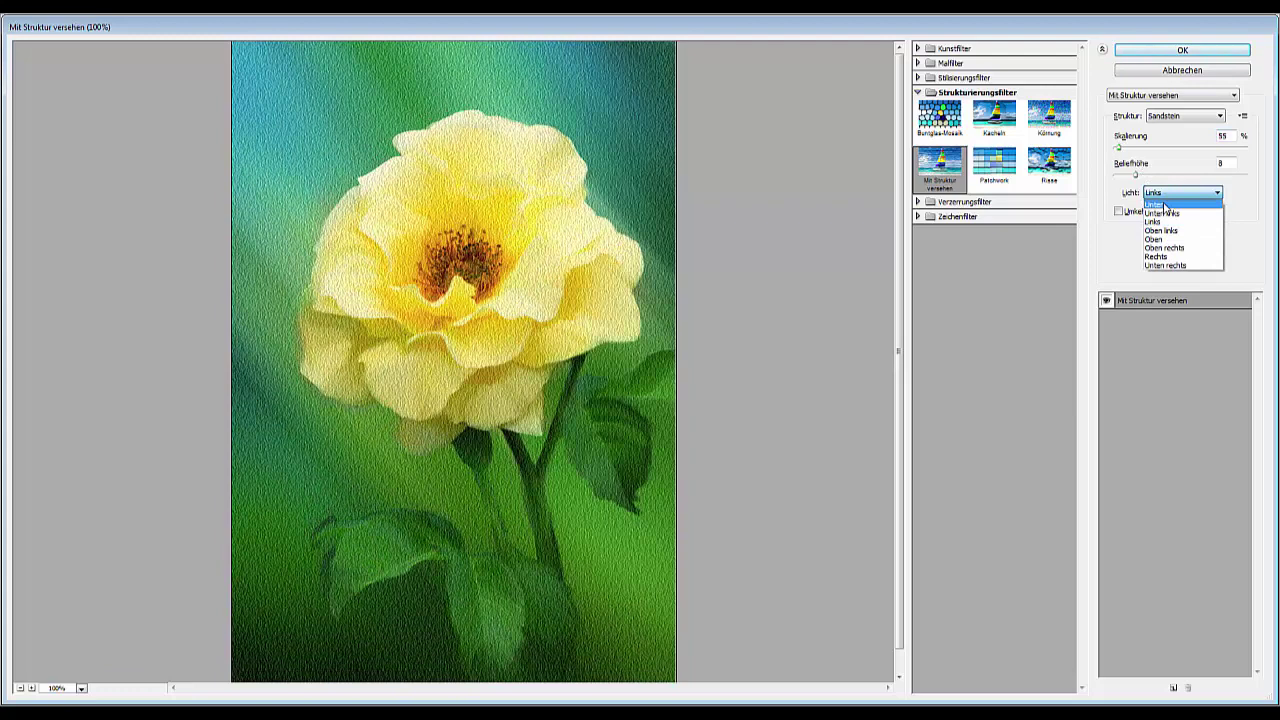
pyautogui.click(1162, 205)
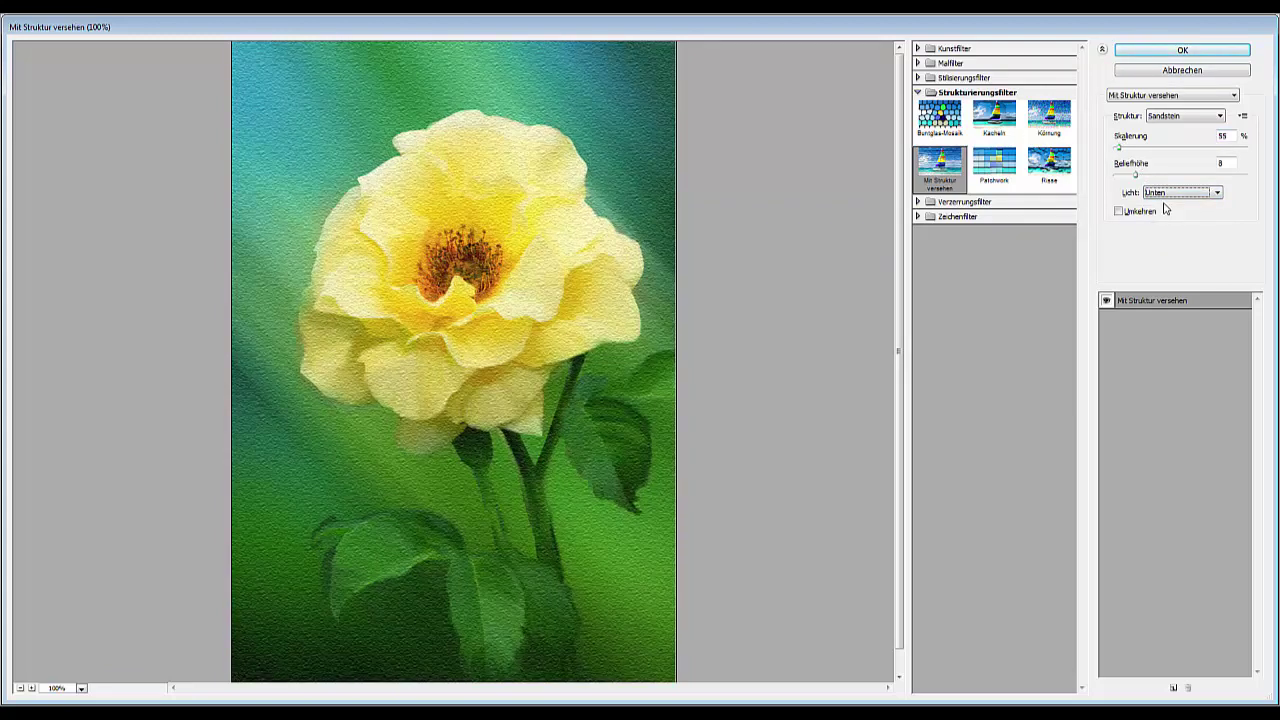
pyautogui.click(1137, 177)
pyautogui.click(1200, 53)
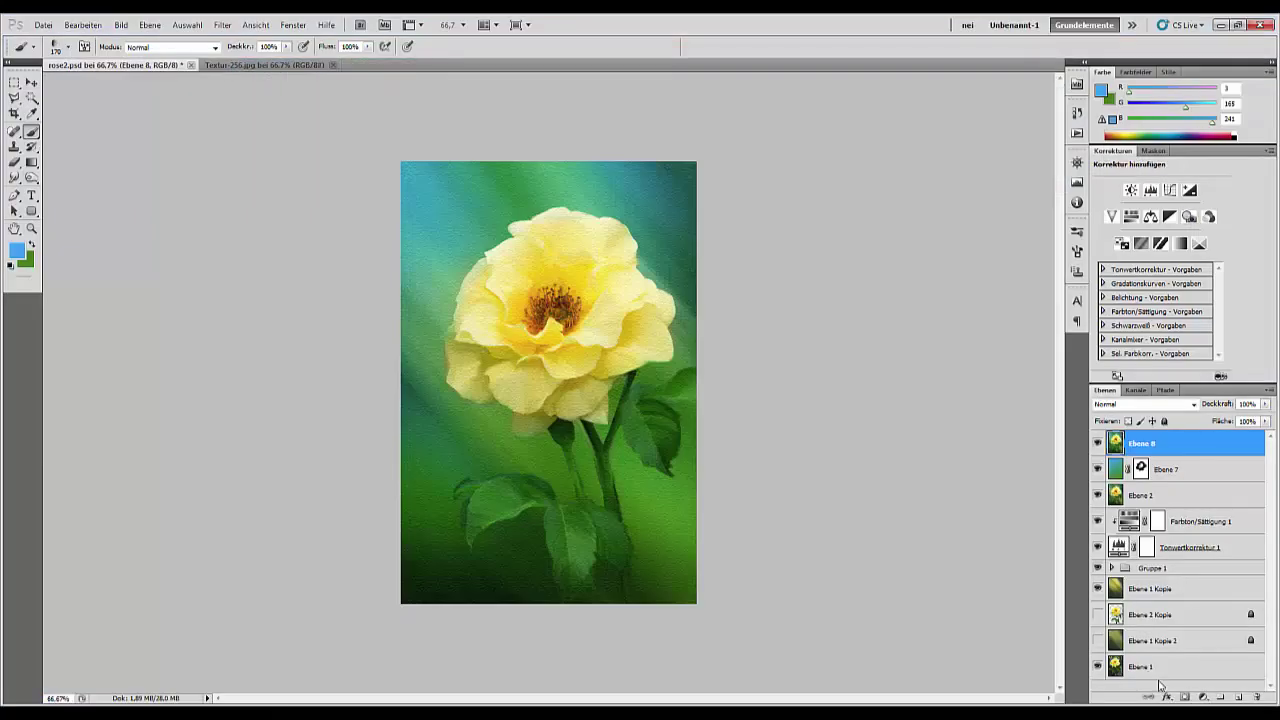
# - Add a layer mask to Ebene 8 and paint over the petals at 66%, then 100% brush opacity
pyautogui.click(1184, 697)
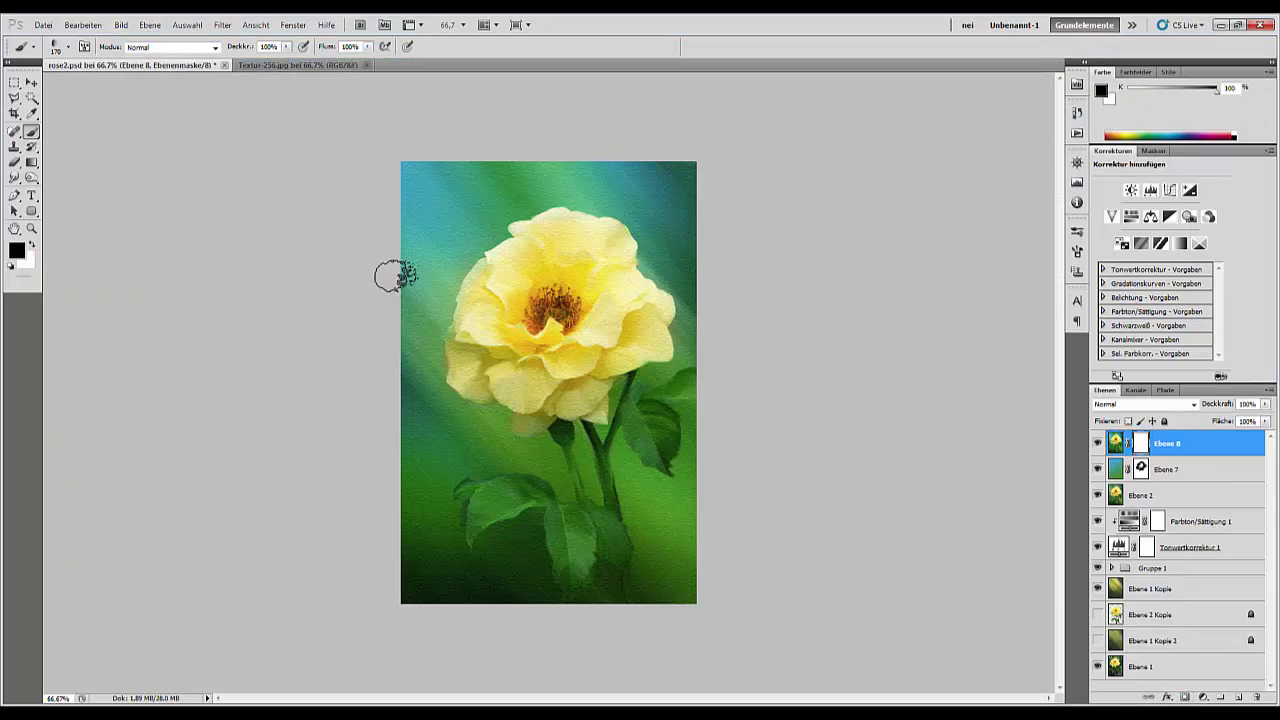
pyautogui.press('6')
pyautogui.press('6')
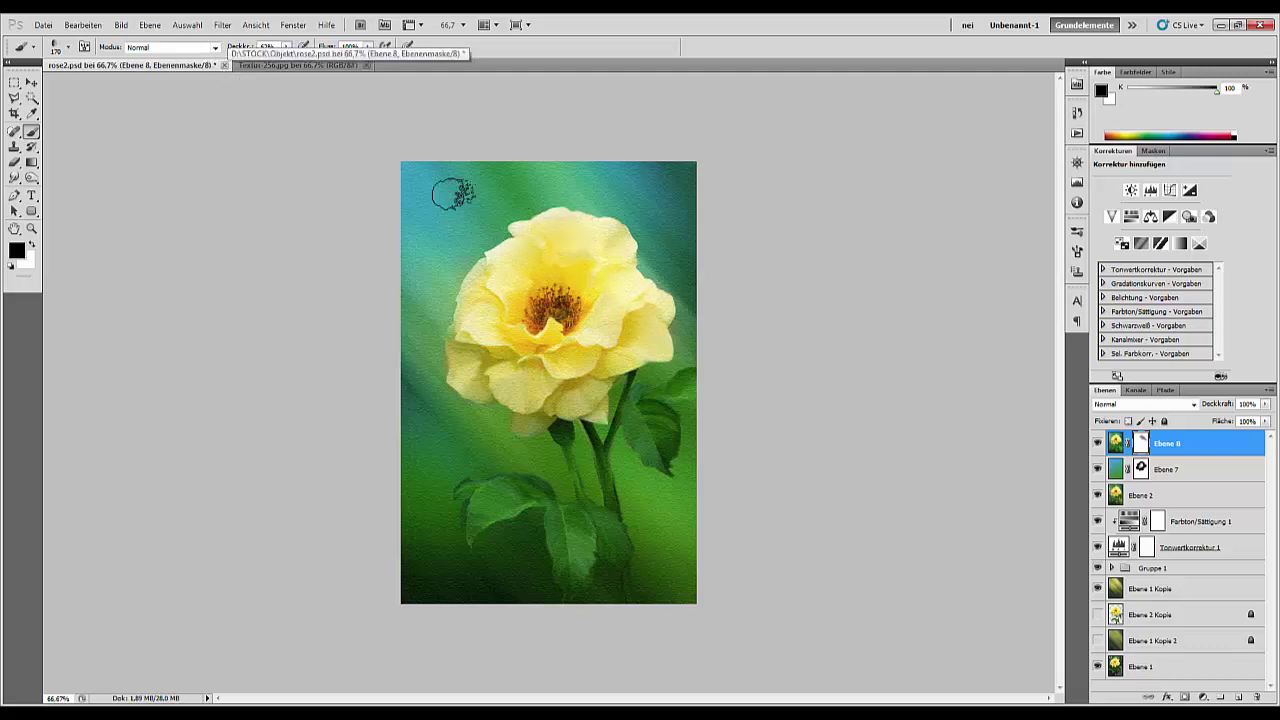
pyautogui.press('0')
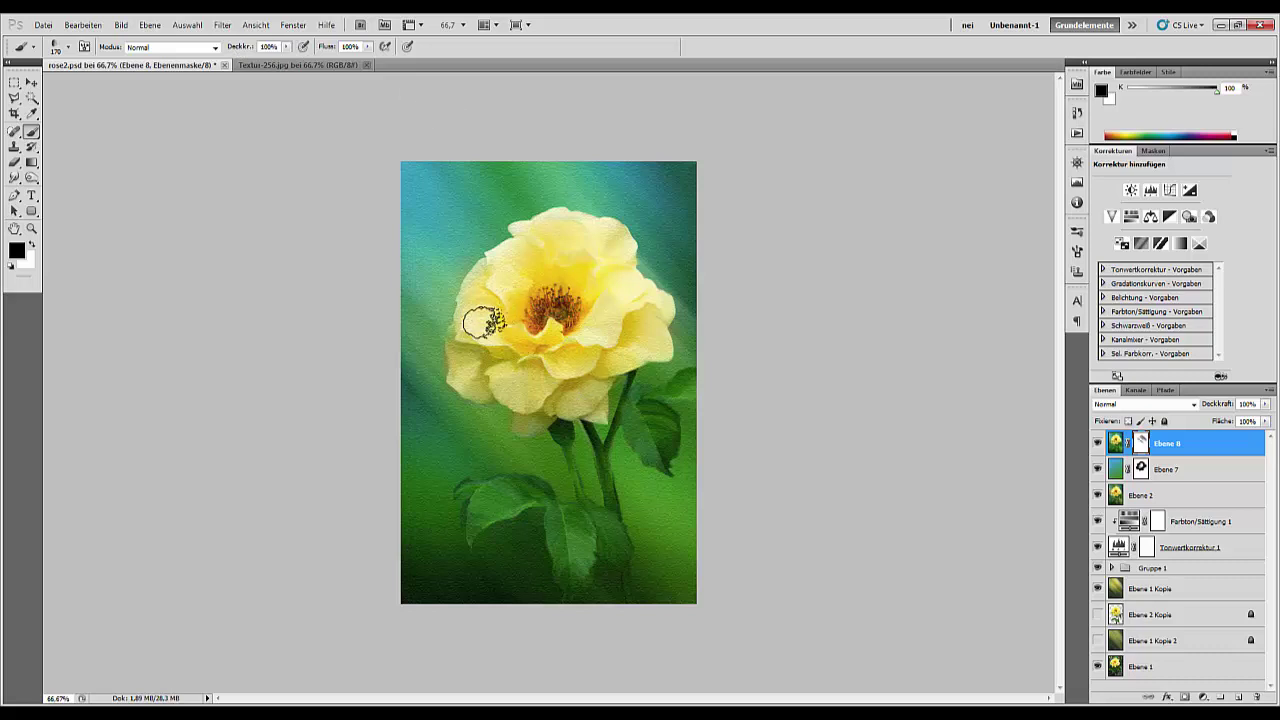
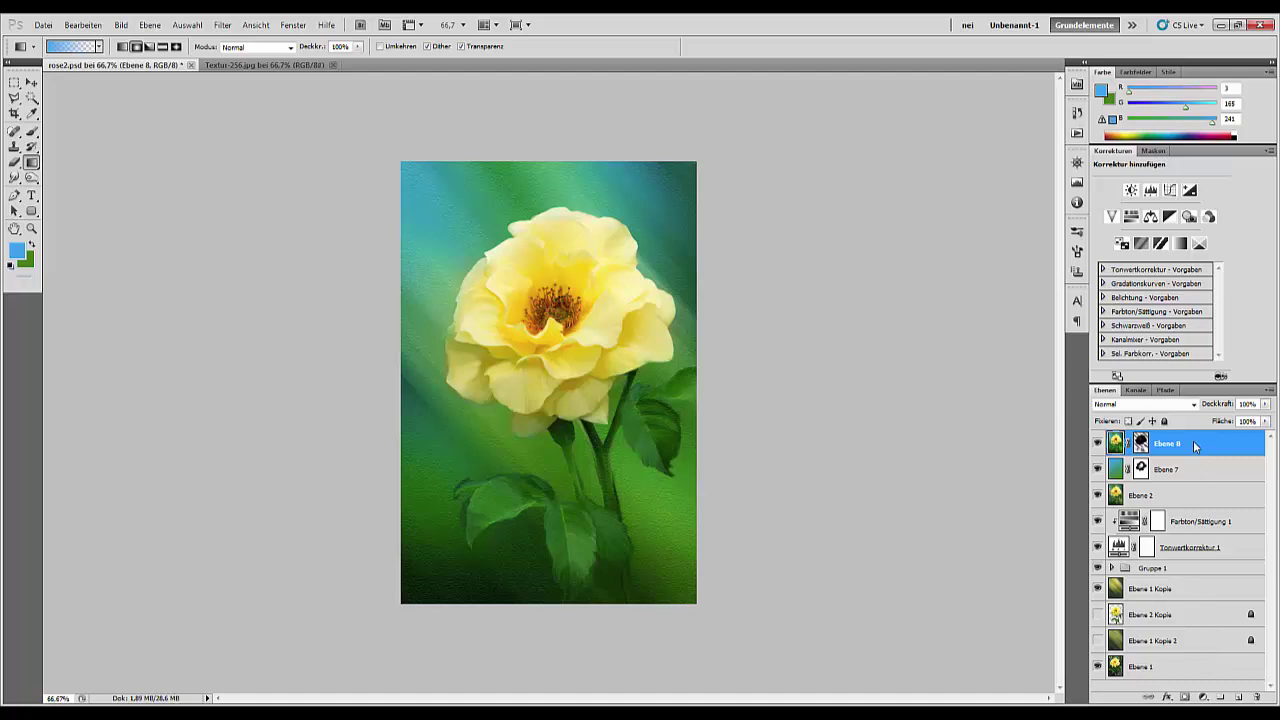
# - Stamp all visible layers into Ebene 9 and duplicate it as Ebene 9 Kopie
pyautogui.hotkey('ctrl', 'alt', 'shift', 'e')
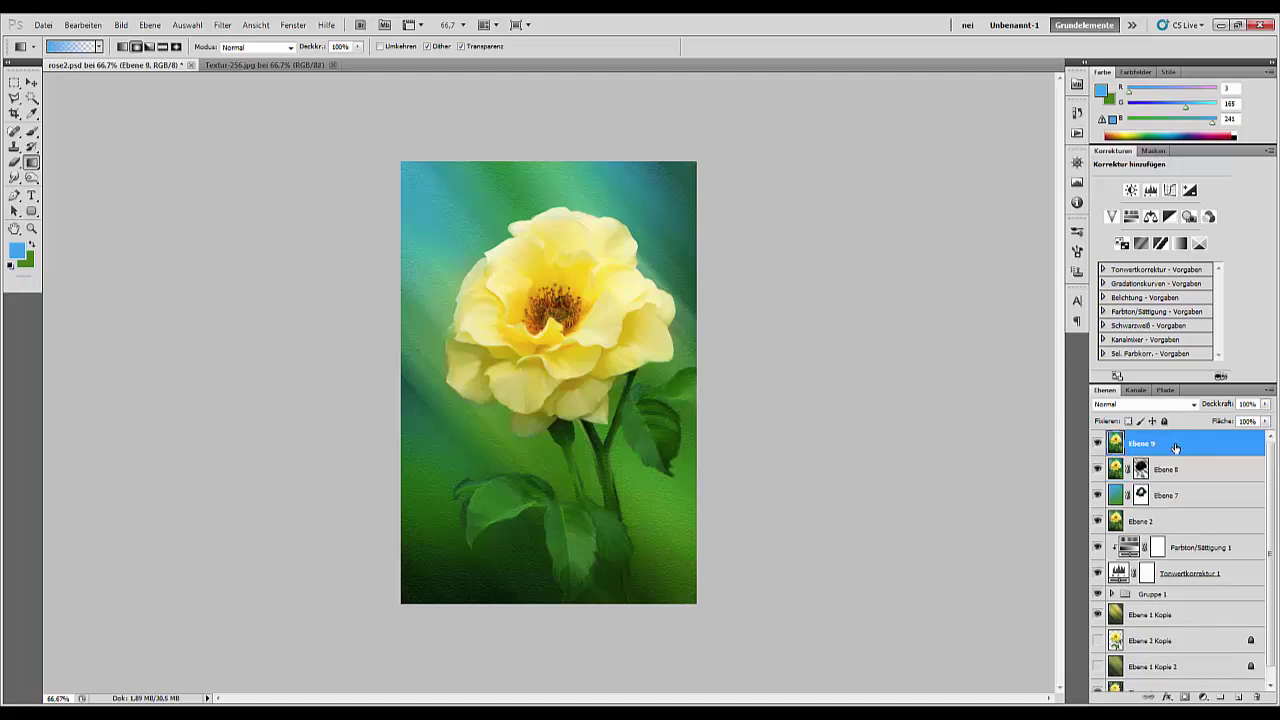
pyautogui.moveTo(1178, 446); pyautogui.dragTo(1240, 695)
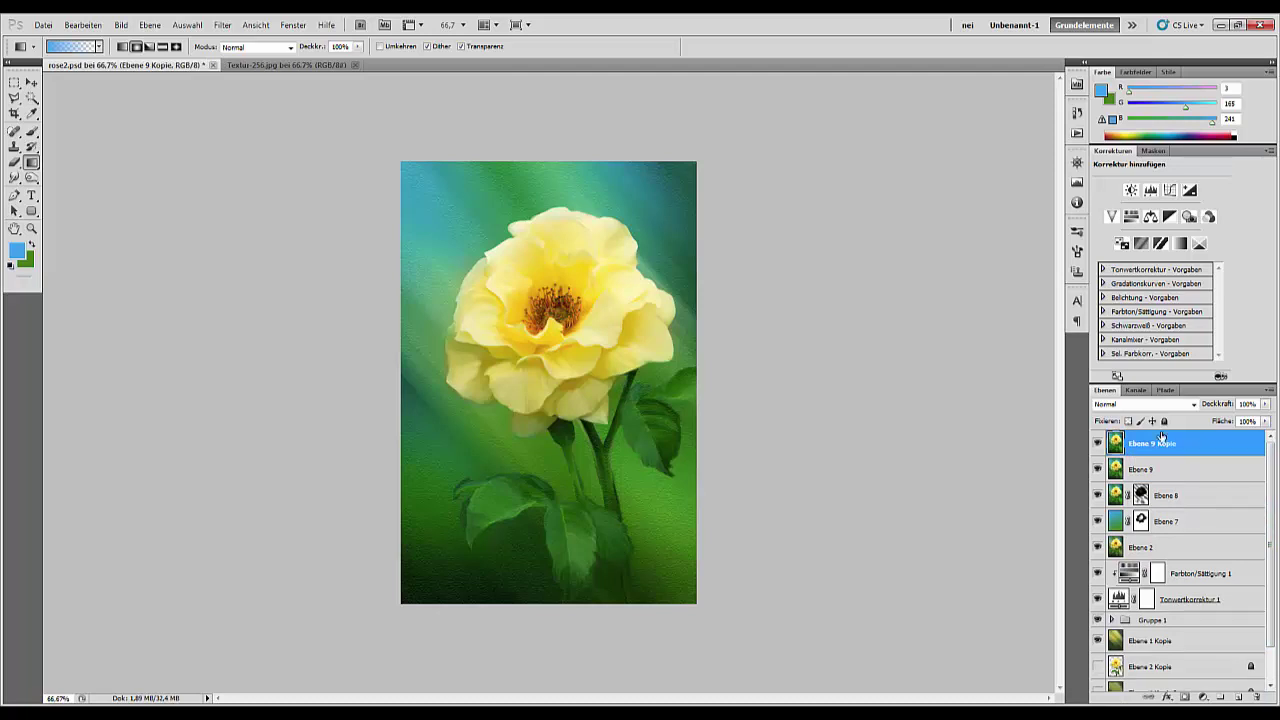
# - Add Levels layer Tonwertkorrektur 2 (0/0.69/235, output 0–167) and set black as the foreground colour
pyautogui.click(1152, 191)
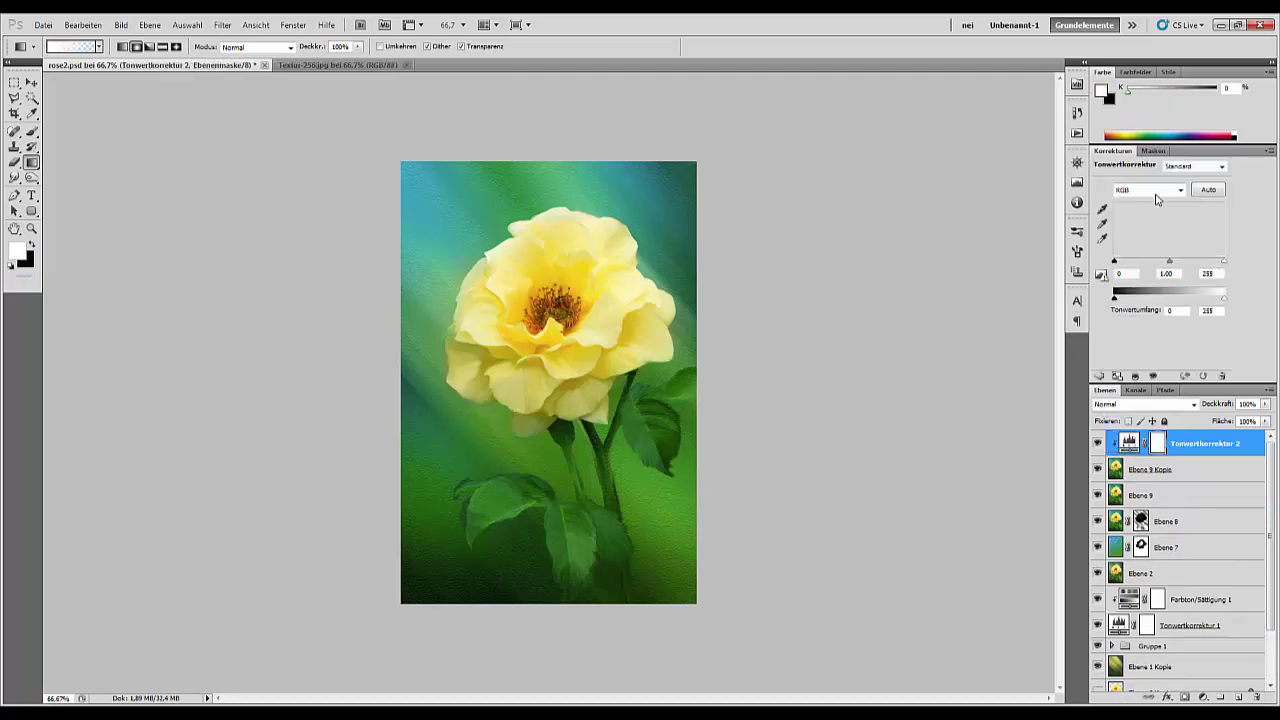
pyautogui.moveTo(1169, 262)
pyautogui.mouseDown()
pyautogui.moveTo(1196, 262)
pyautogui.moveTo(1206, 300)
pyautogui.moveTo(1187, 299)
pyautogui.moveTo(1182, 263)
pyautogui.mouseUp()
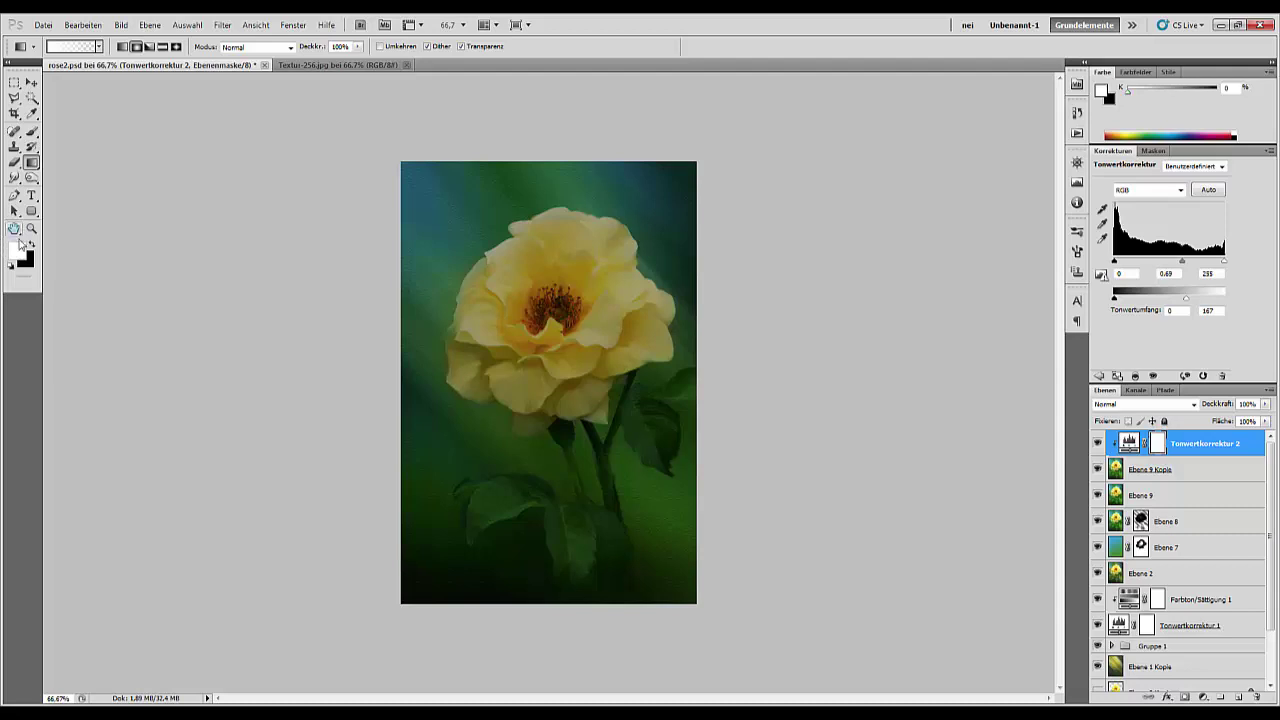
pyautogui.click(30, 245)
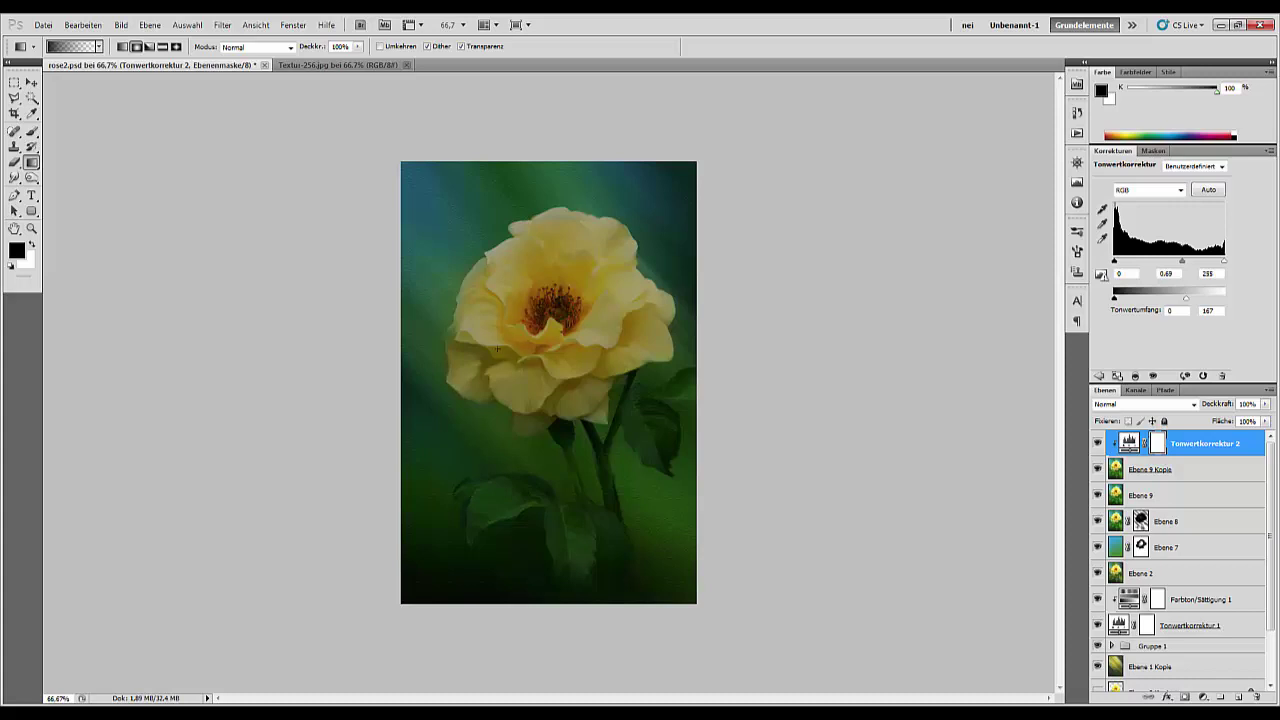
# - Drag mask gradients over the rose's petals, leaves and stem, then undo the last two
pyautogui.moveTo(497, 348); pyautogui.dragTo(600, 413)
pyautogui.moveTo(510, 270); pyautogui.dragTo(719, 358)
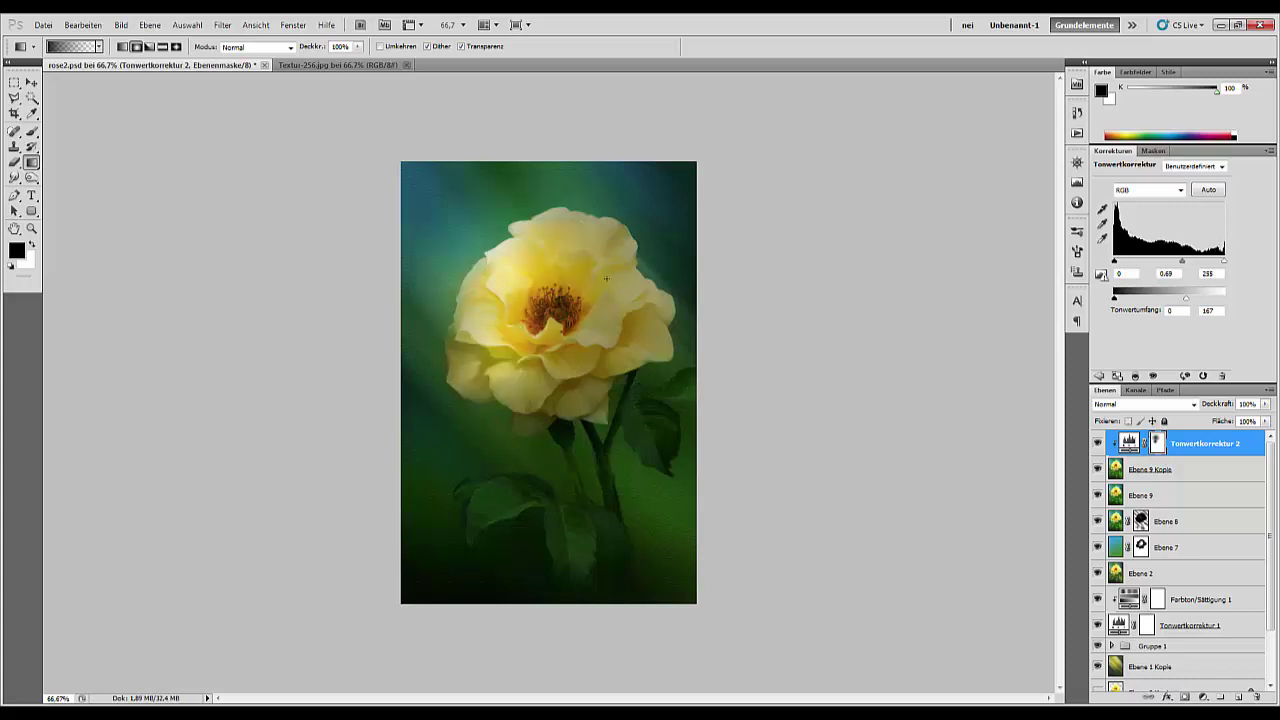
pyautogui.moveTo(604, 264); pyautogui.dragTo(651, 322)
pyautogui.moveTo(556, 364); pyautogui.dragTo(617, 539)
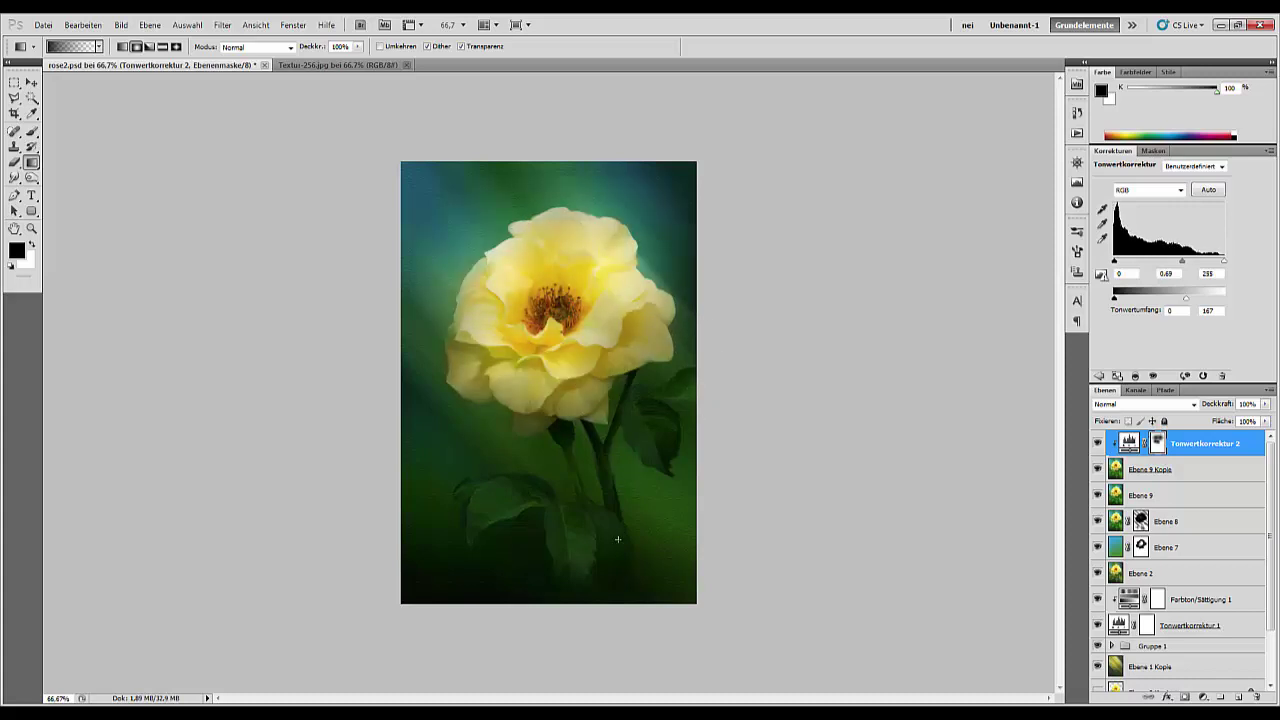
pyautogui.moveTo(502, 506); pyautogui.dragTo(605, 618)
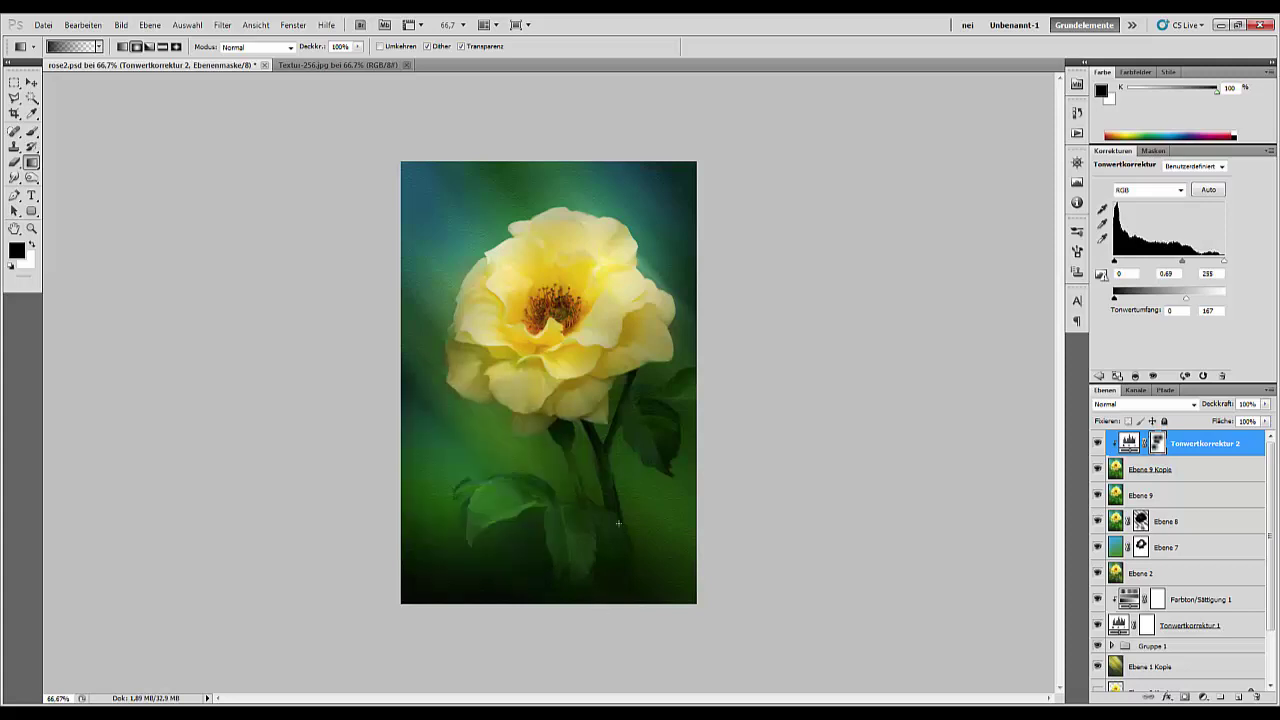
pyautogui.moveTo(618, 522); pyautogui.dragTo(709, 600)
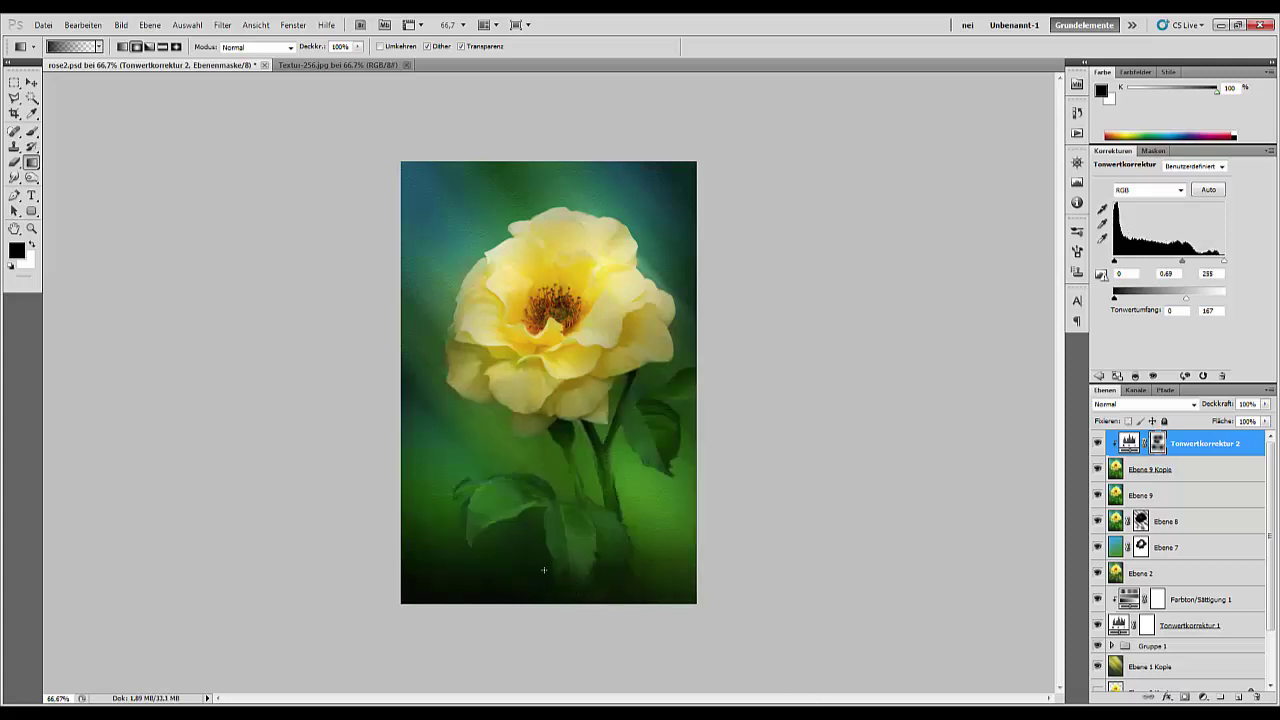
pyautogui.moveTo(544, 570); pyautogui.dragTo(600, 651)
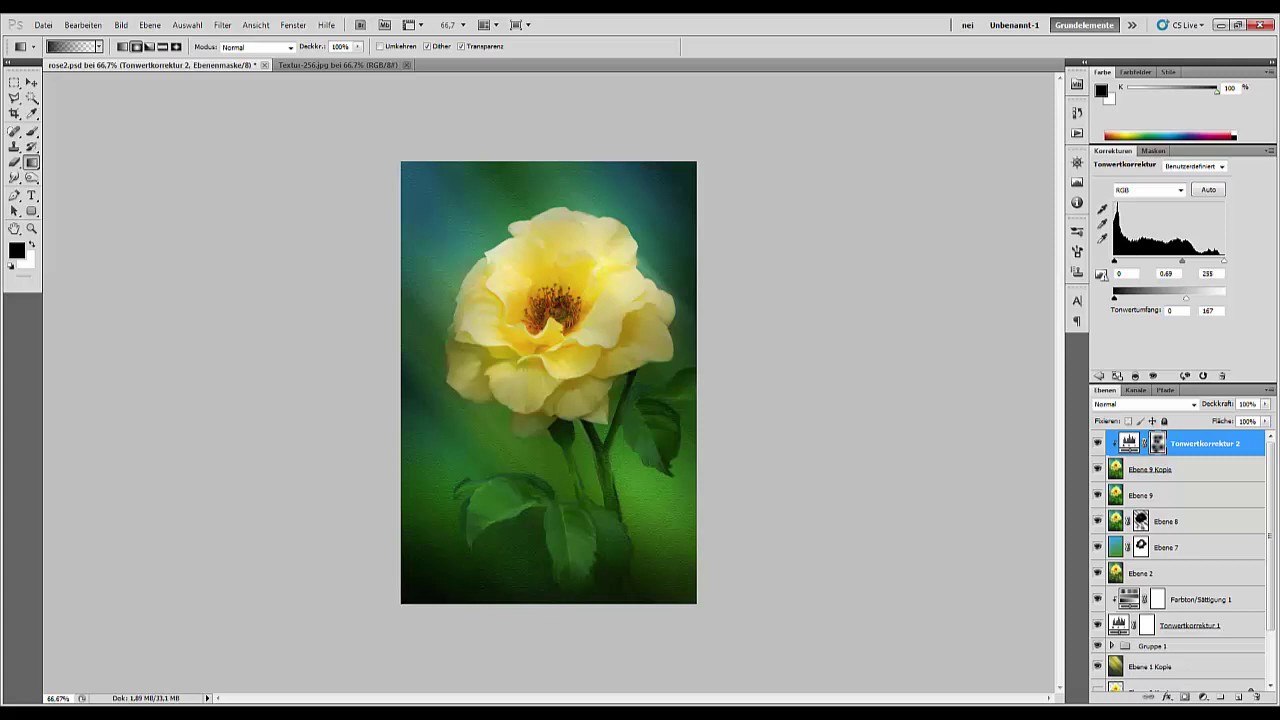
pyautogui.hotkey('ctrl', 'alt', 'z')
pyautogui.hotkey('ctrl', 'alt', 'z')
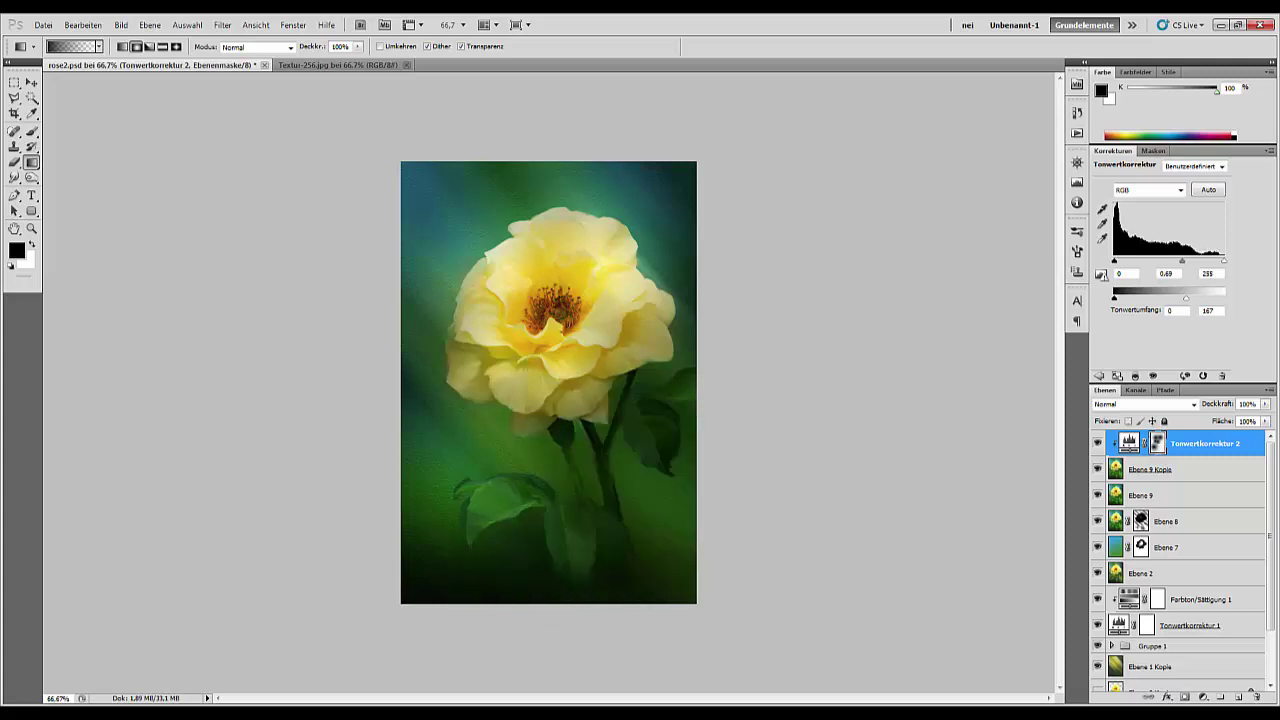
pyautogui.hotkey('ctrl', 'alt', 'z')
pyautogui.hotkey('ctrl', 'alt', 'z')
pyautogui.hotkey('ctrl', 'alt', 'z')
pyautogui.hotkey('ctrl', 'alt', 'z')
pyautogui.hotkey('ctrl', 'alt', 'z')
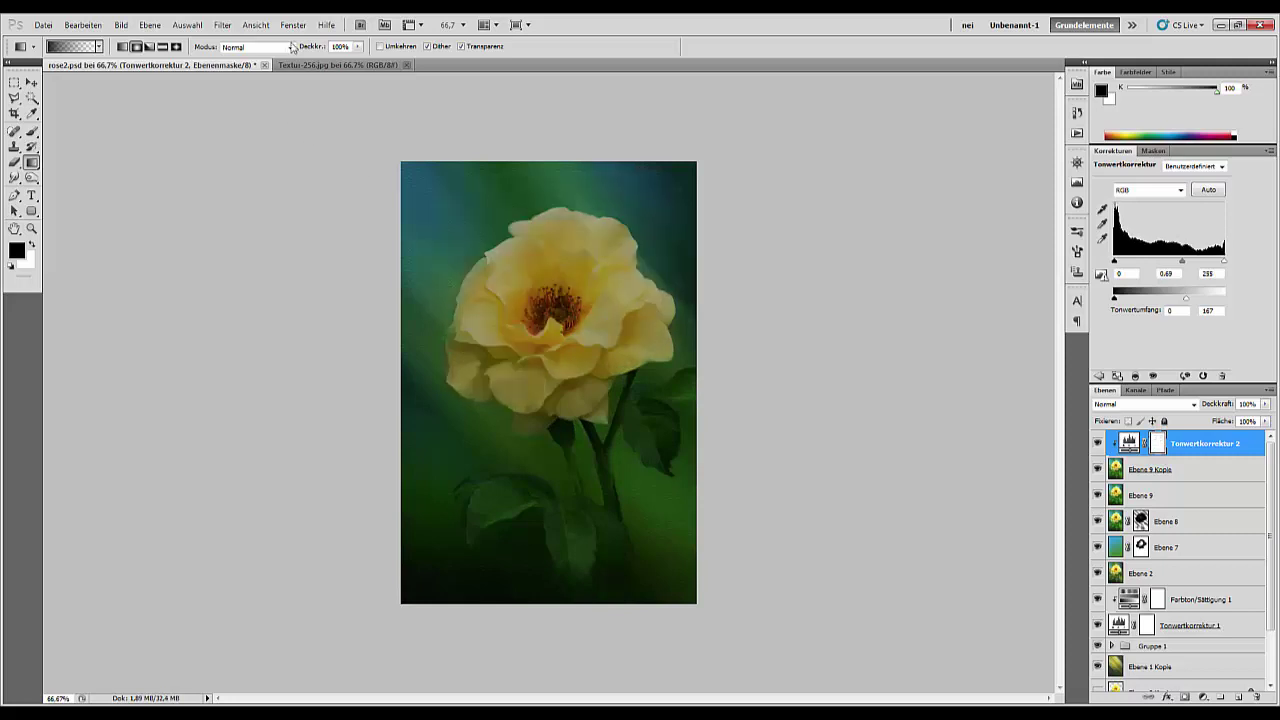
# - At about 66% gradient opacity, brighten the rose, petals and leaves on the mask, undoing the top-left corner gradient
pyautogui.moveTo(318, 51); pyautogui.dragTo(291, 51)
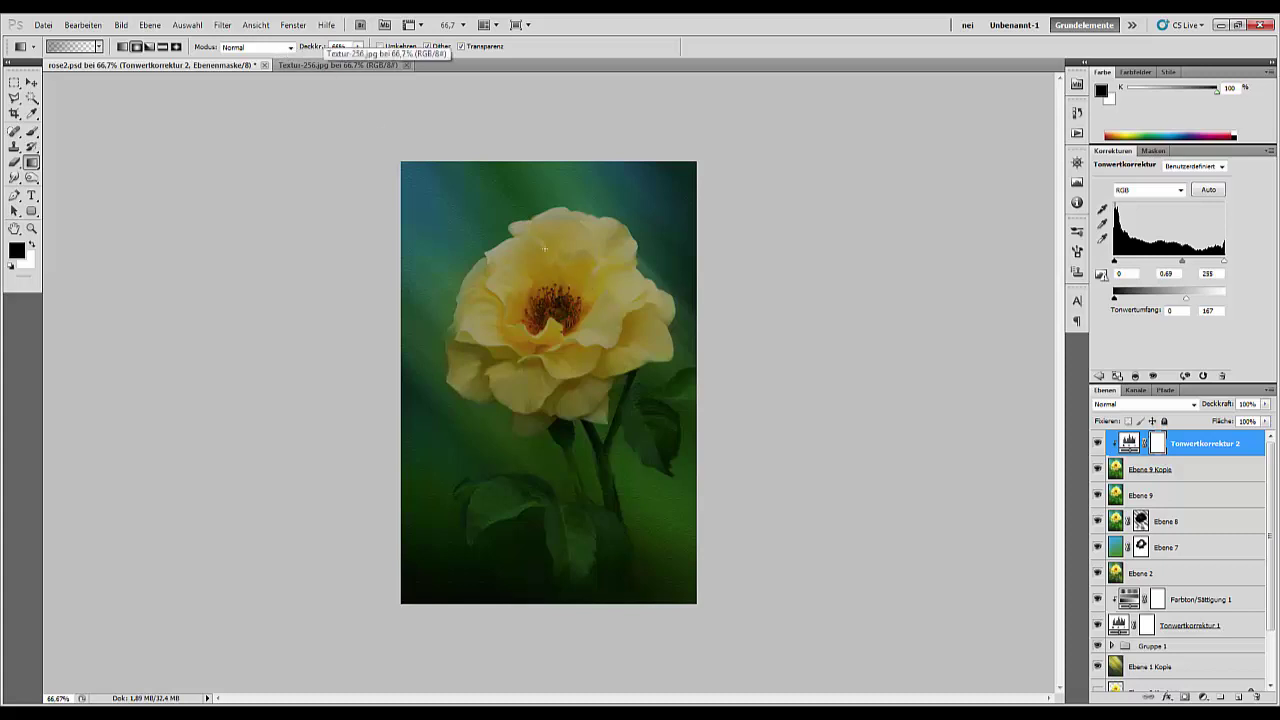
pyautogui.moveTo(583, 283); pyautogui.dragTo(665, 380)
pyautogui.moveTo(544, 371)
pyautogui.mouseDown()
pyautogui.moveTo(480, 367)
pyautogui.moveTo(487, 300)
pyautogui.mouseUp()
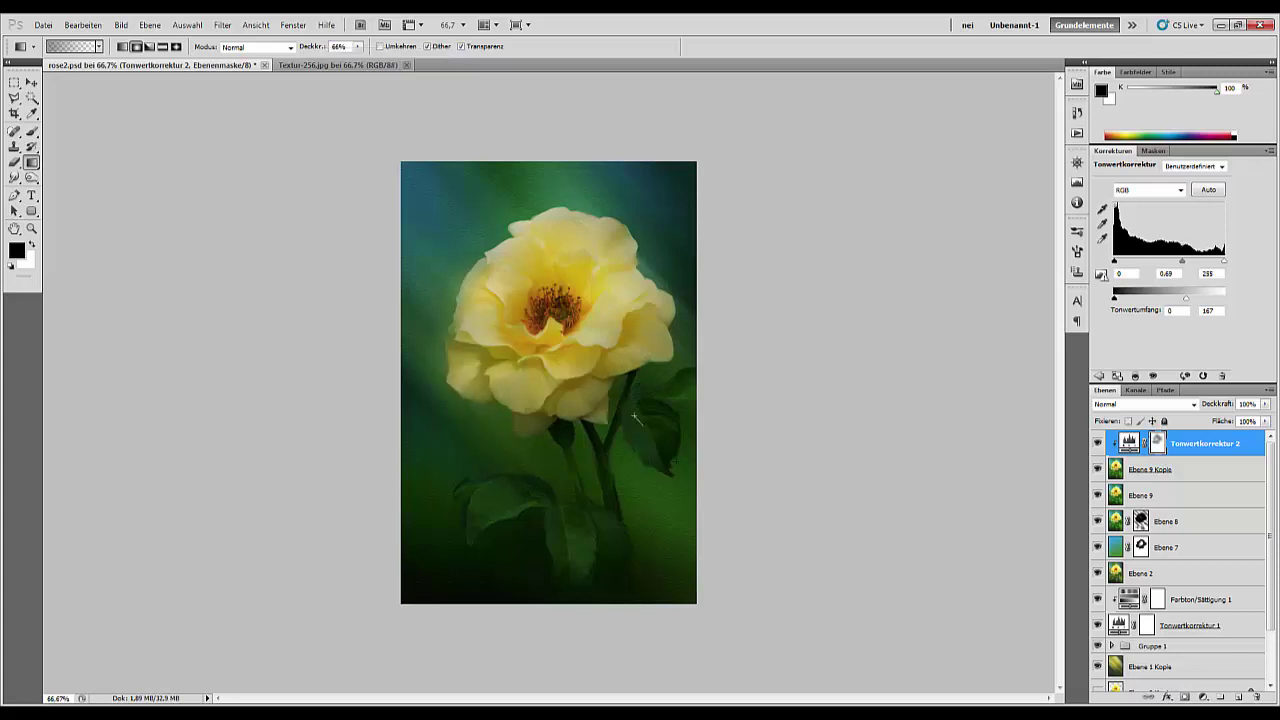
pyautogui.moveTo(636, 420)
pyautogui.mouseDown()
pyautogui.moveTo(527, 507)
pyautogui.moveTo(491, 514)
pyautogui.moveTo(573, 551)
pyautogui.moveTo(591, 580)
pyautogui.mouseUp()
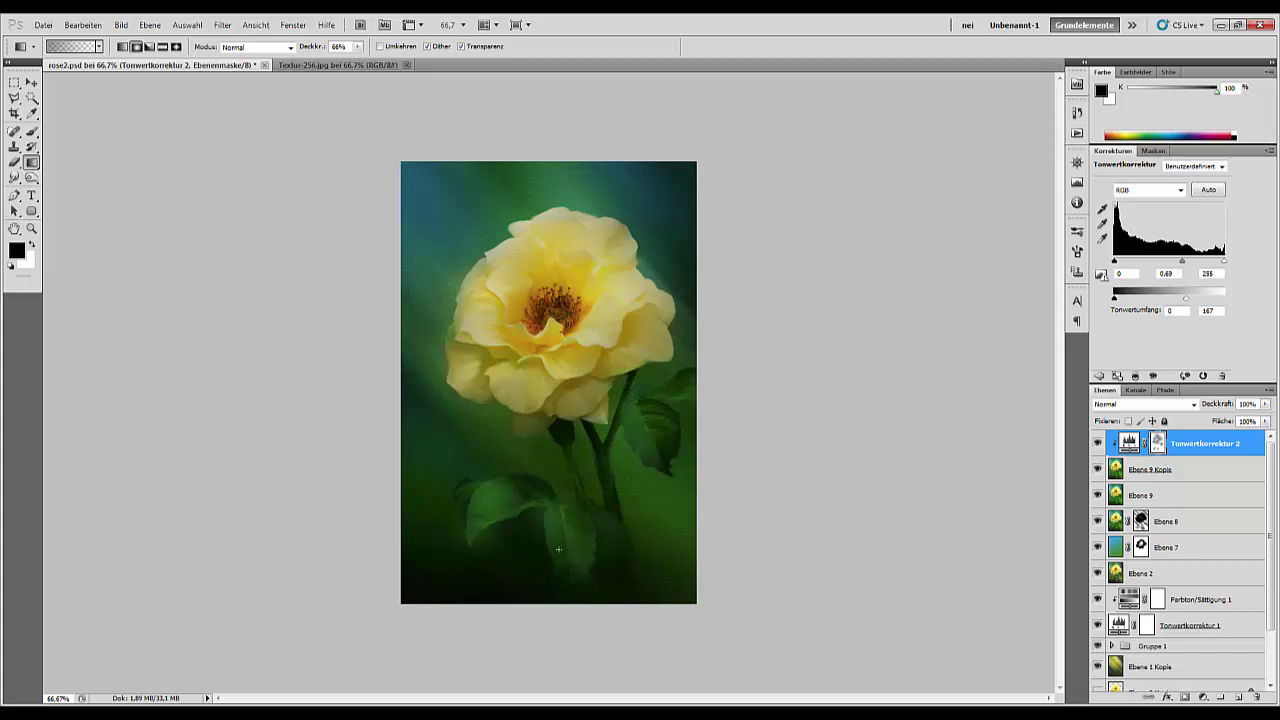
pyautogui.moveTo(603, 532); pyautogui.dragTo(643, 620)
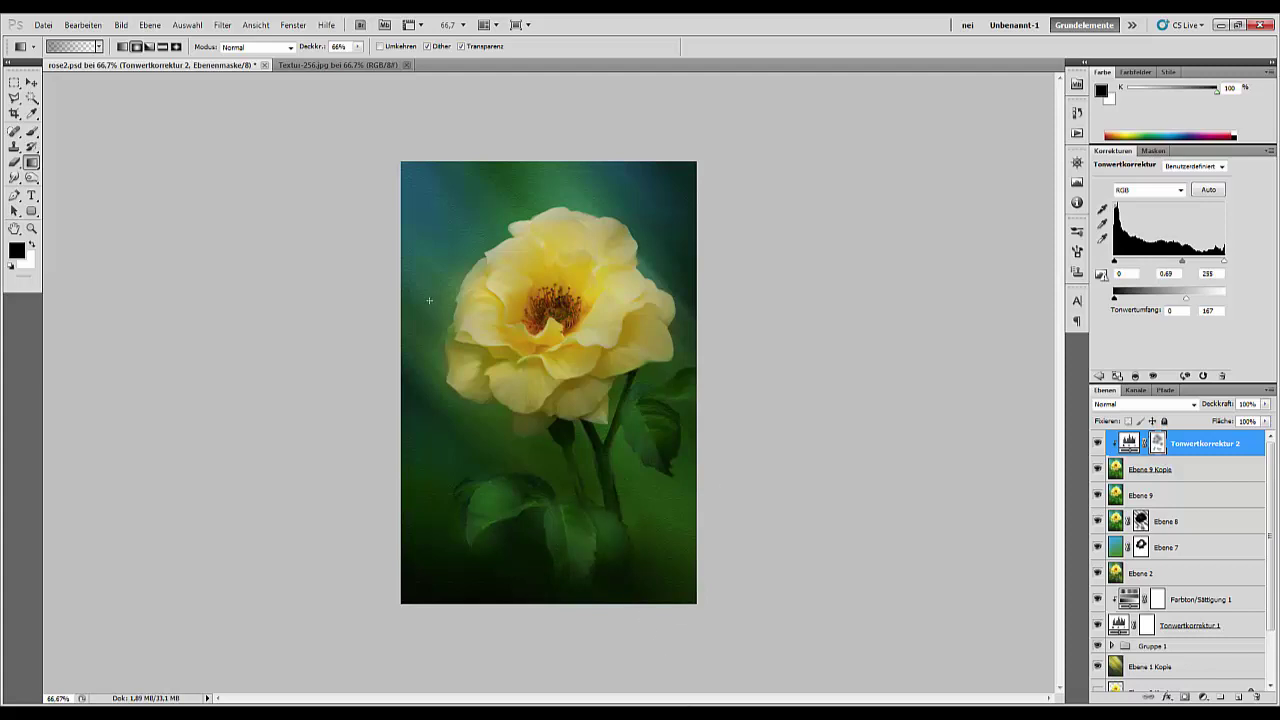
pyautogui.moveTo(681, 142); pyautogui.dragTo(737, 220)
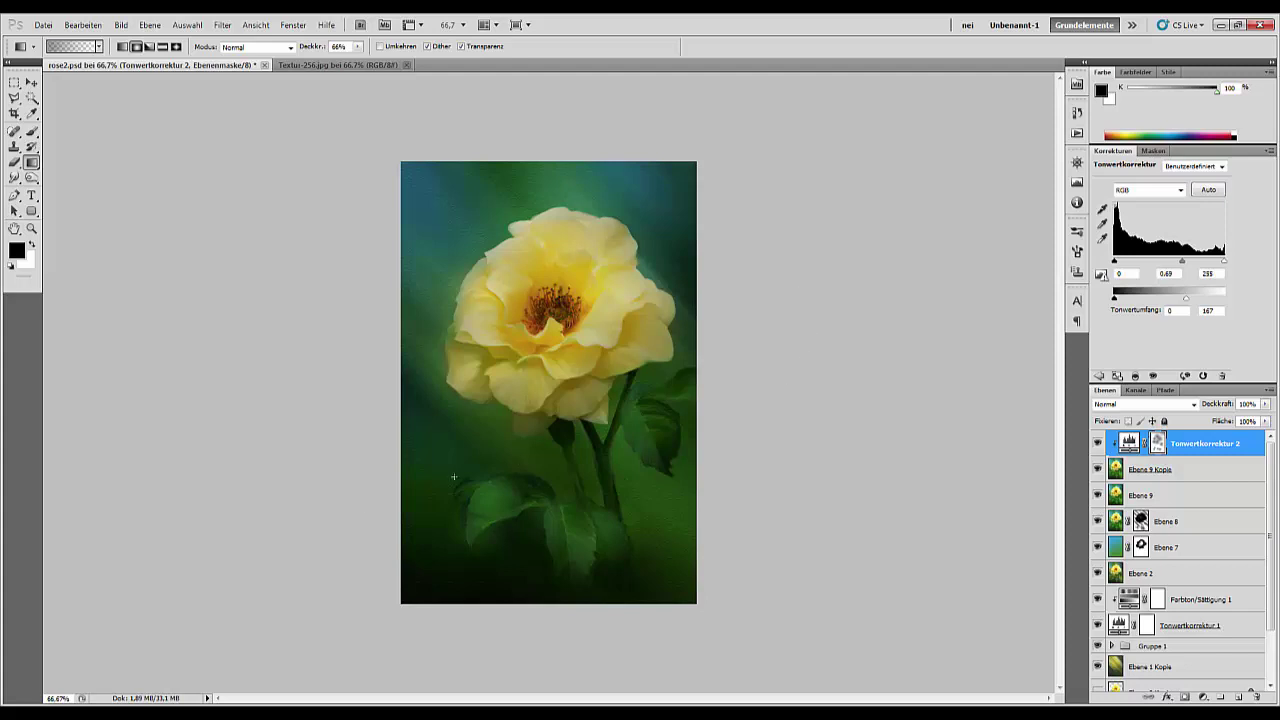
pyautogui.moveTo(377, 538); pyautogui.dragTo(479, 655)
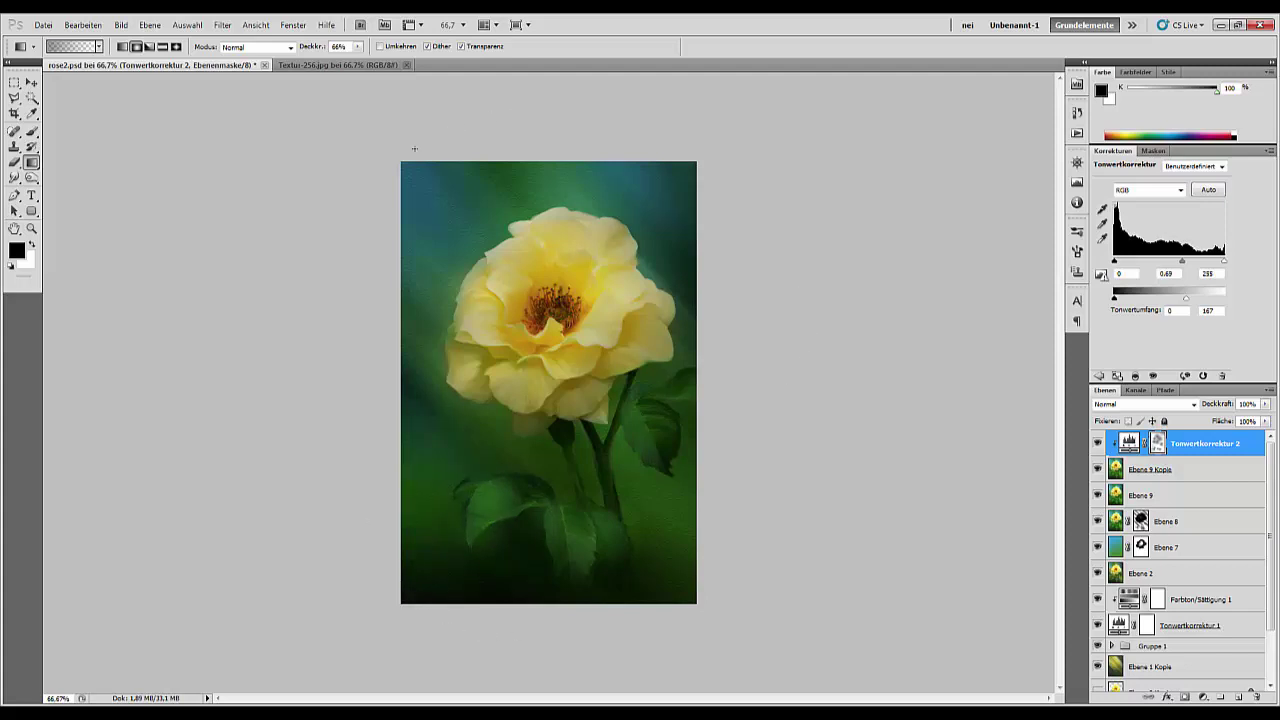
pyautogui.moveTo(393, 148); pyautogui.dragTo(421, 177)
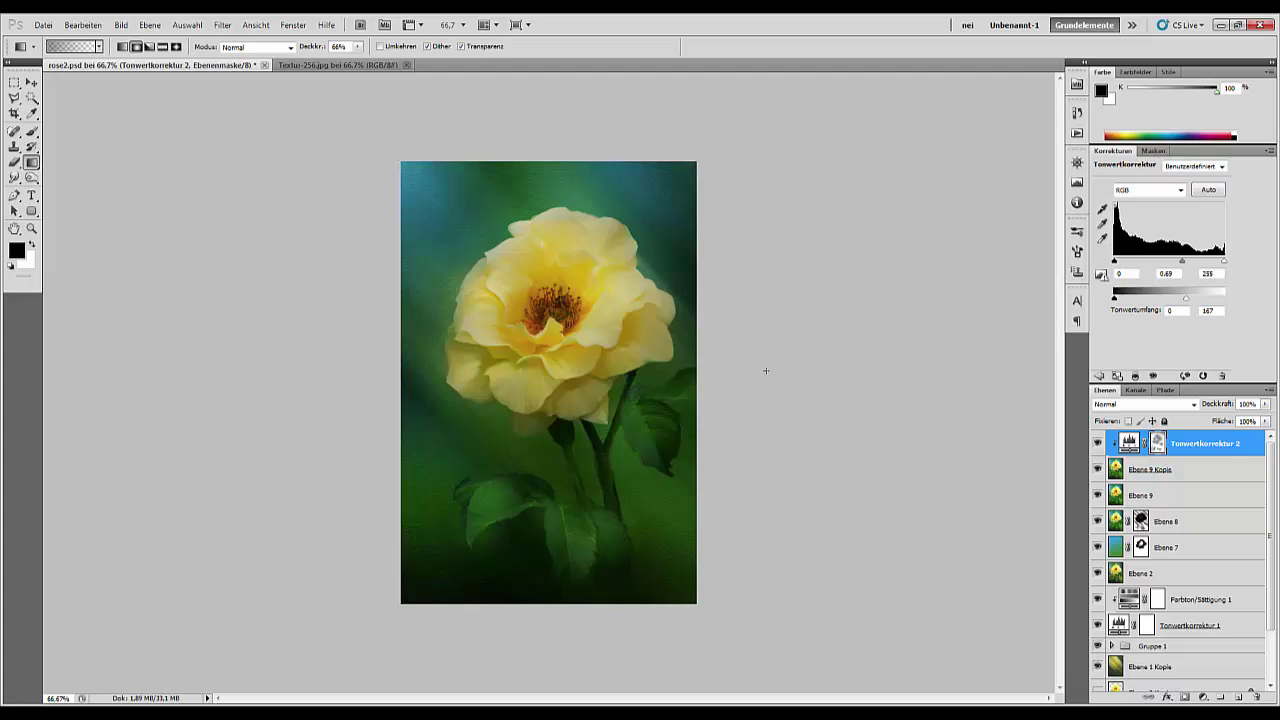
pyautogui.hotkey('ctrl', 'z')
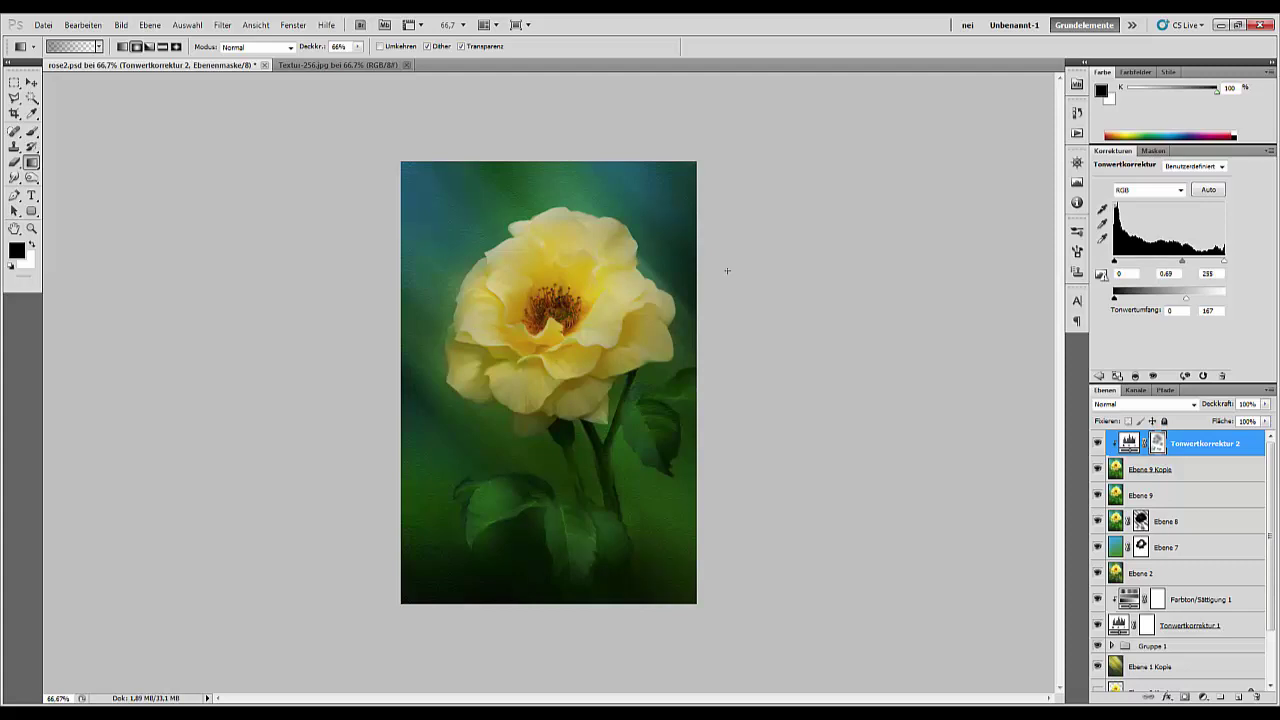
# - Stamp visible layers into Ebene 10 and add Tonwertkorrektur 3 Levels (white 170) with an inverted black mask
pyautogui.click(1212, 448)
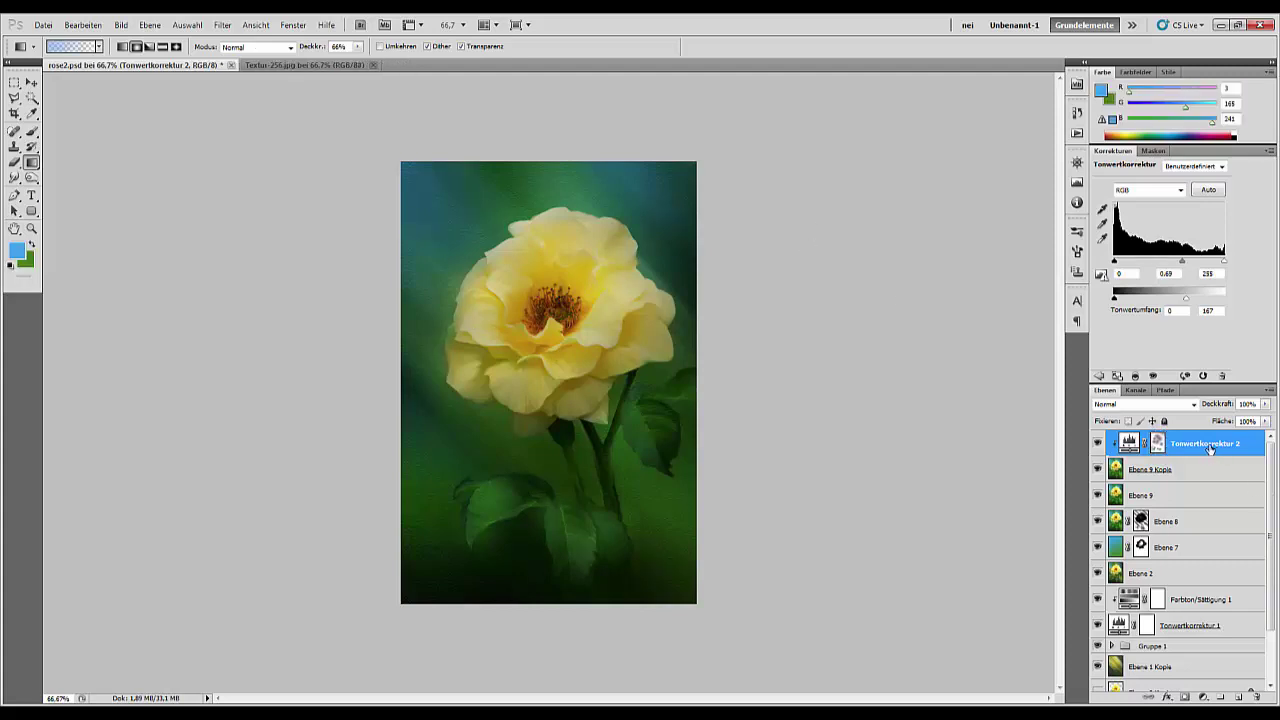
pyautogui.hotkey('ctrl', 'shift', 'alt', 'e')
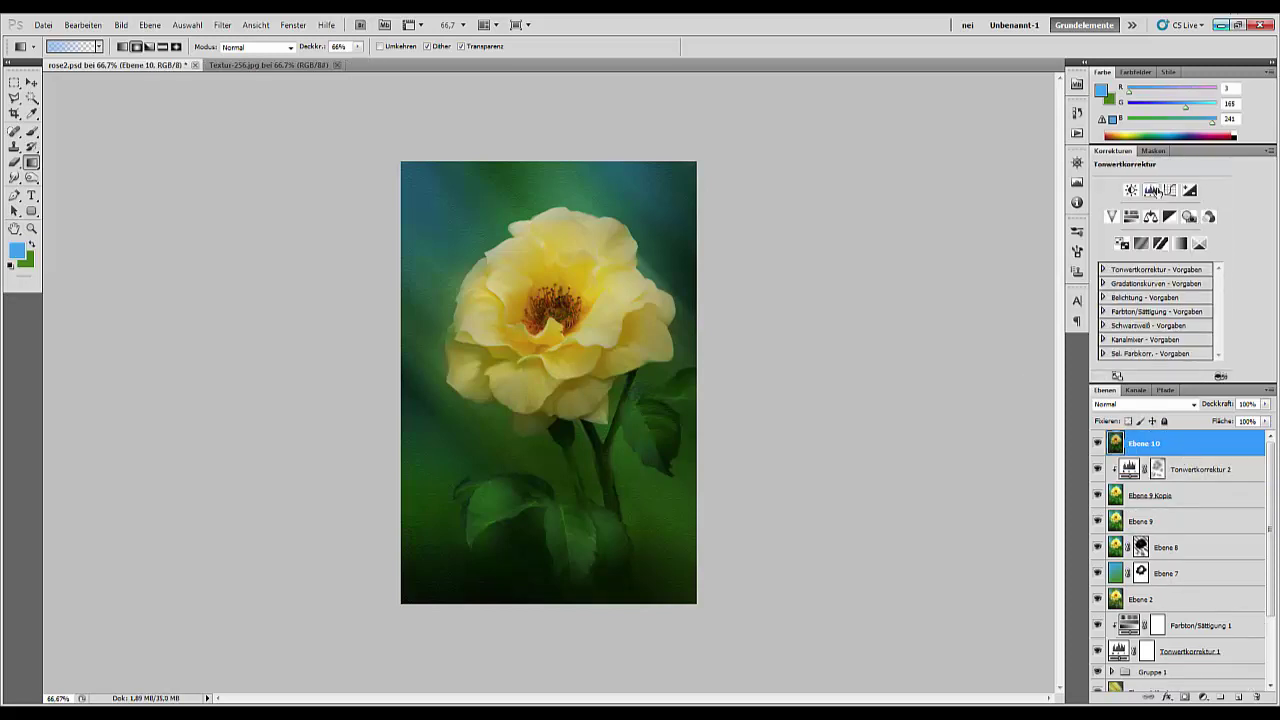
pyautogui.click(1150, 190)
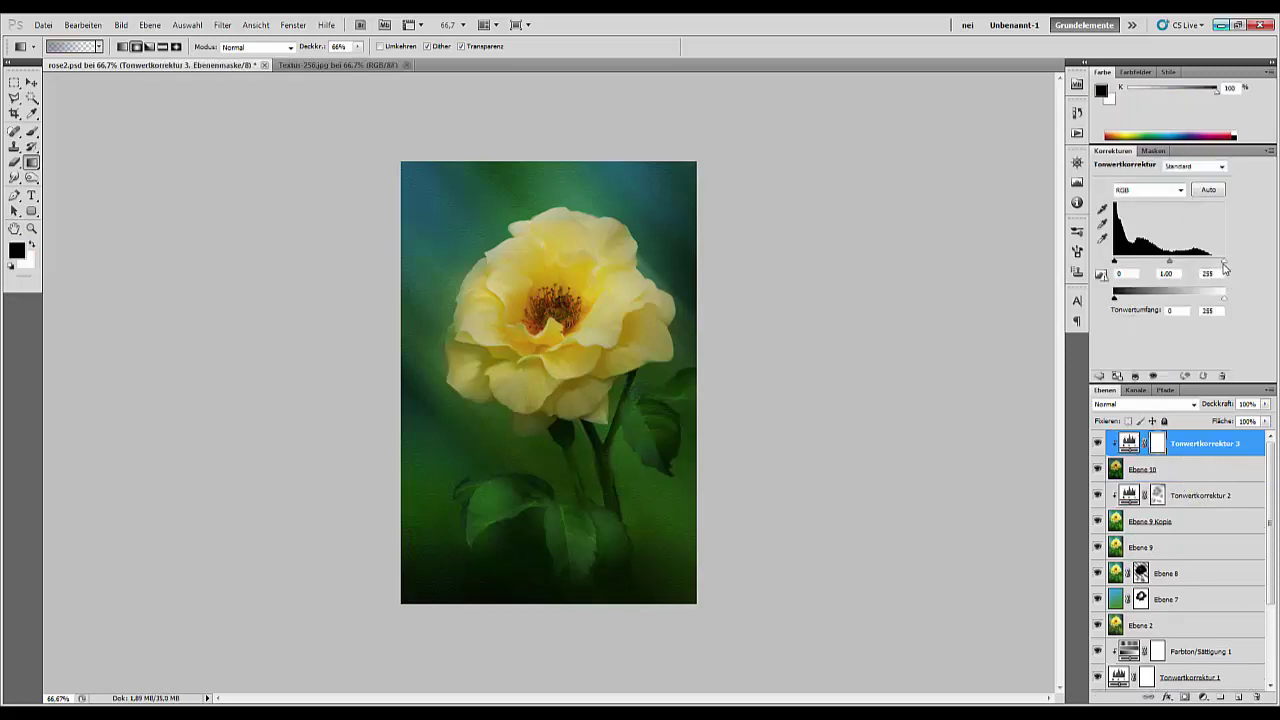
pyautogui.moveTo(1224, 262); pyautogui.dragTo(1189, 262)
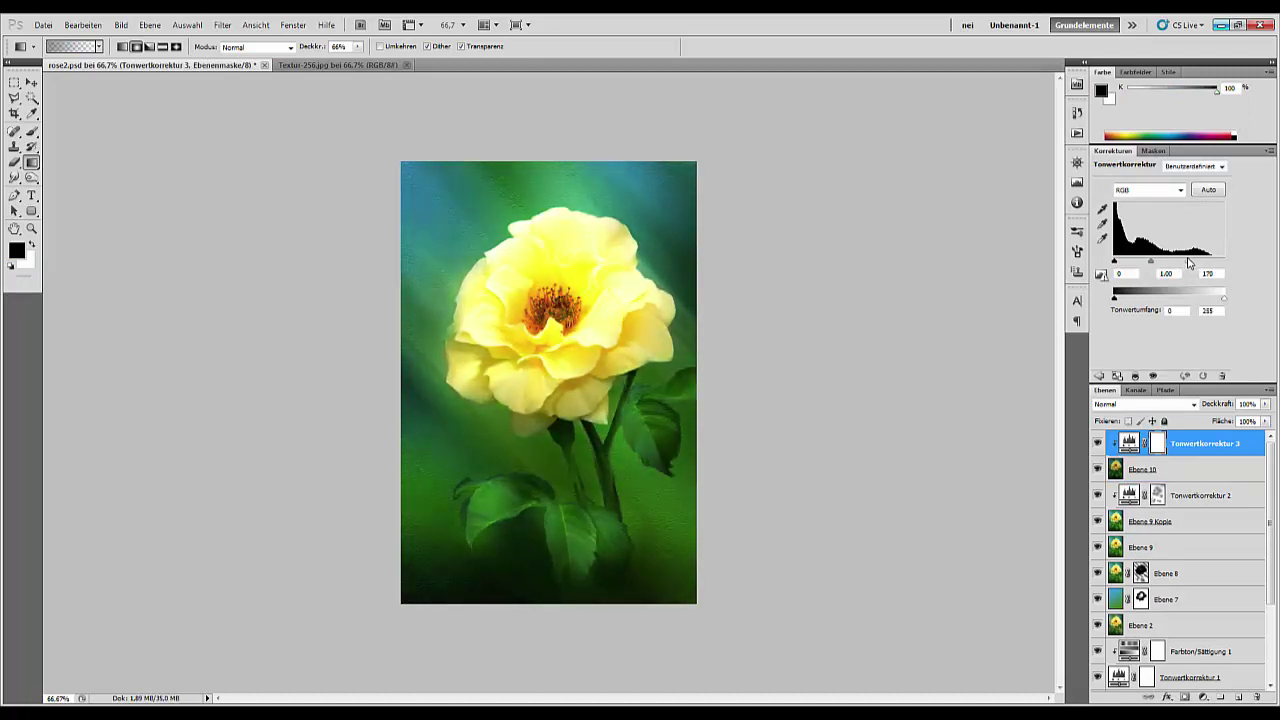
pyautogui.click(1189, 447)
pyautogui.hotkey('ctrl', 'i')
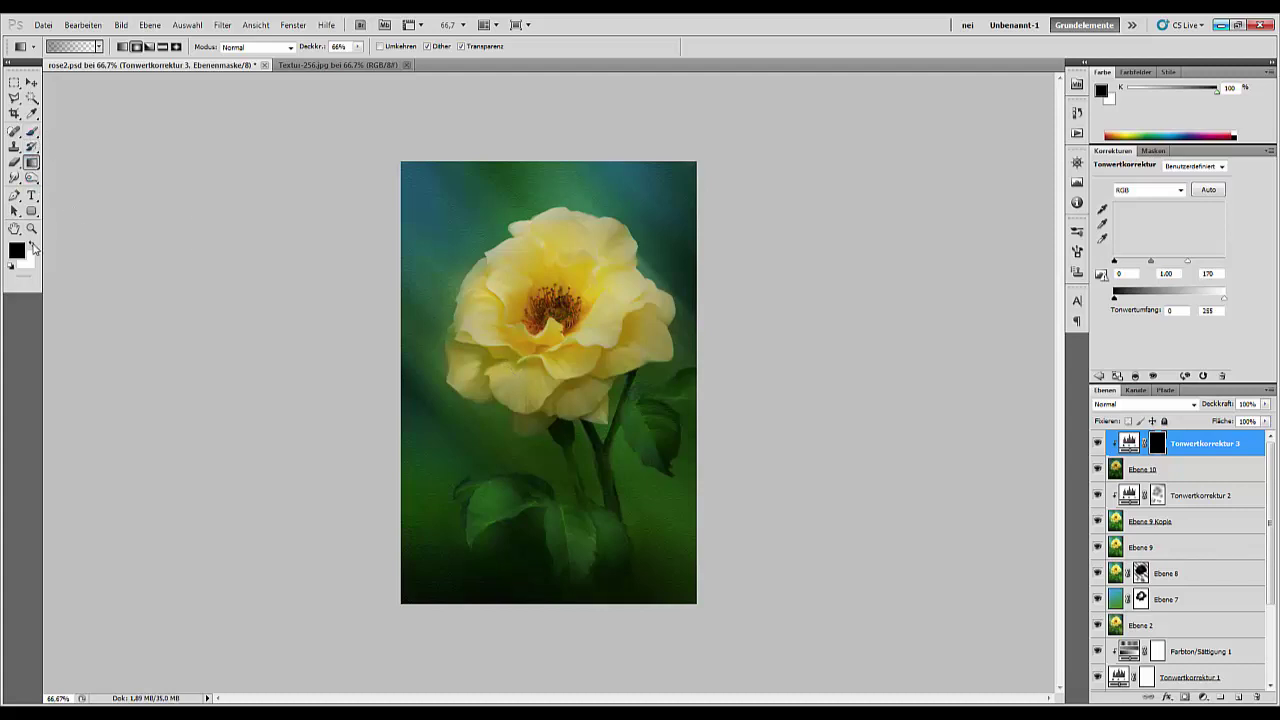
# - Paint white gradients on the Tonwertkorrektur 3 mask over the rose's petals, centre and right-side leaves
pyautogui.click(32, 243)
pyautogui.moveTo(510, 372); pyautogui.dragTo(536, 402)
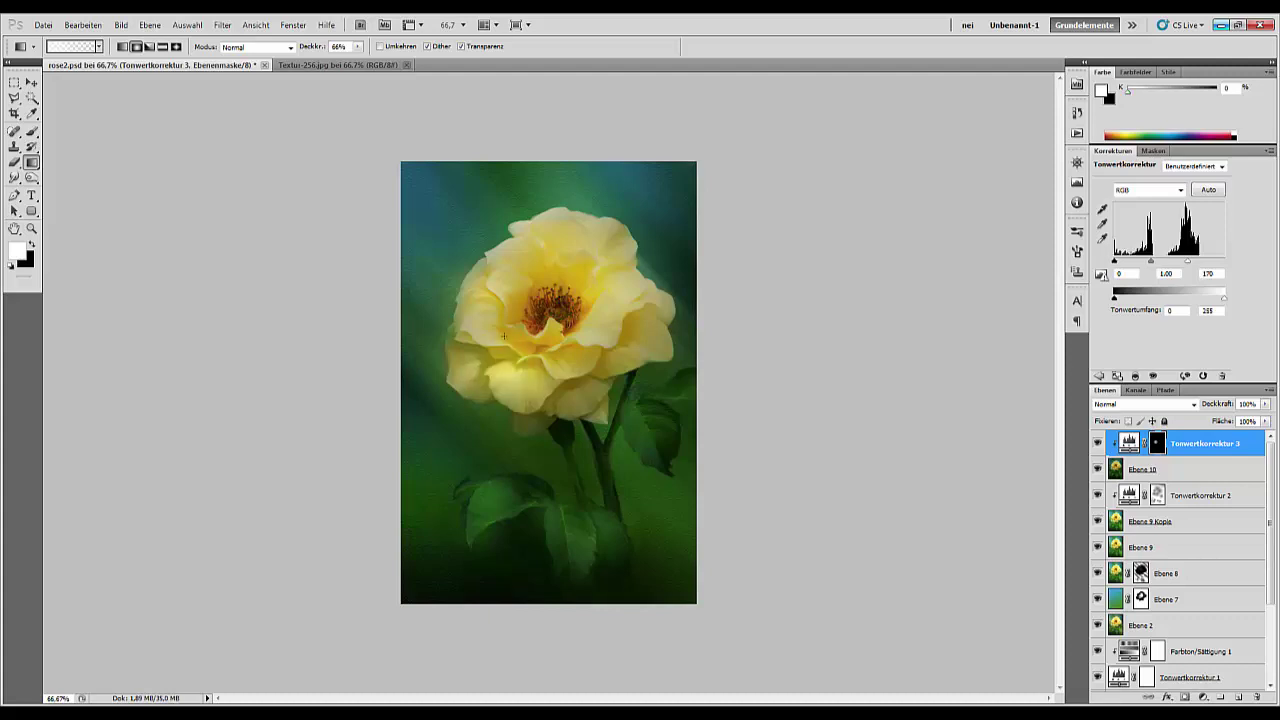
pyautogui.moveTo(488, 318)
pyautogui.mouseDown()
pyautogui.moveTo(509, 352)
pyautogui.moveTo(625, 420)
pyautogui.mouseUp()
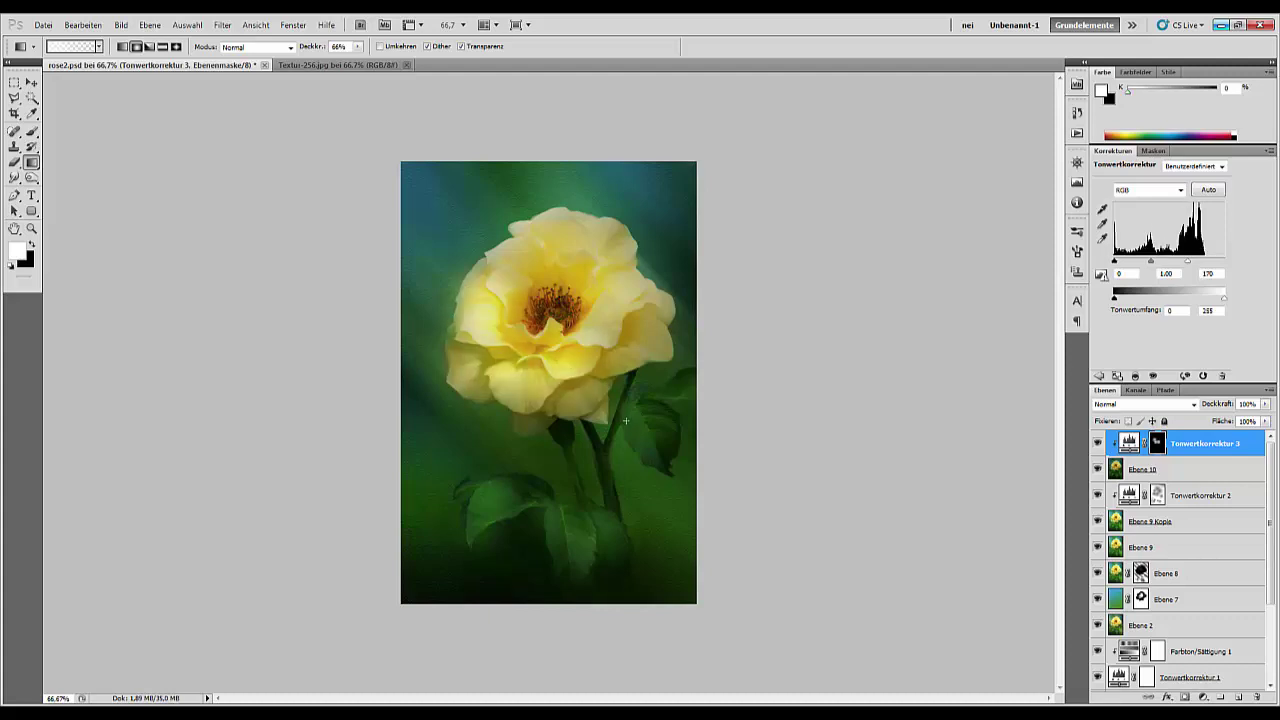
pyautogui.moveTo(624, 343); pyautogui.dragTo(652, 370)
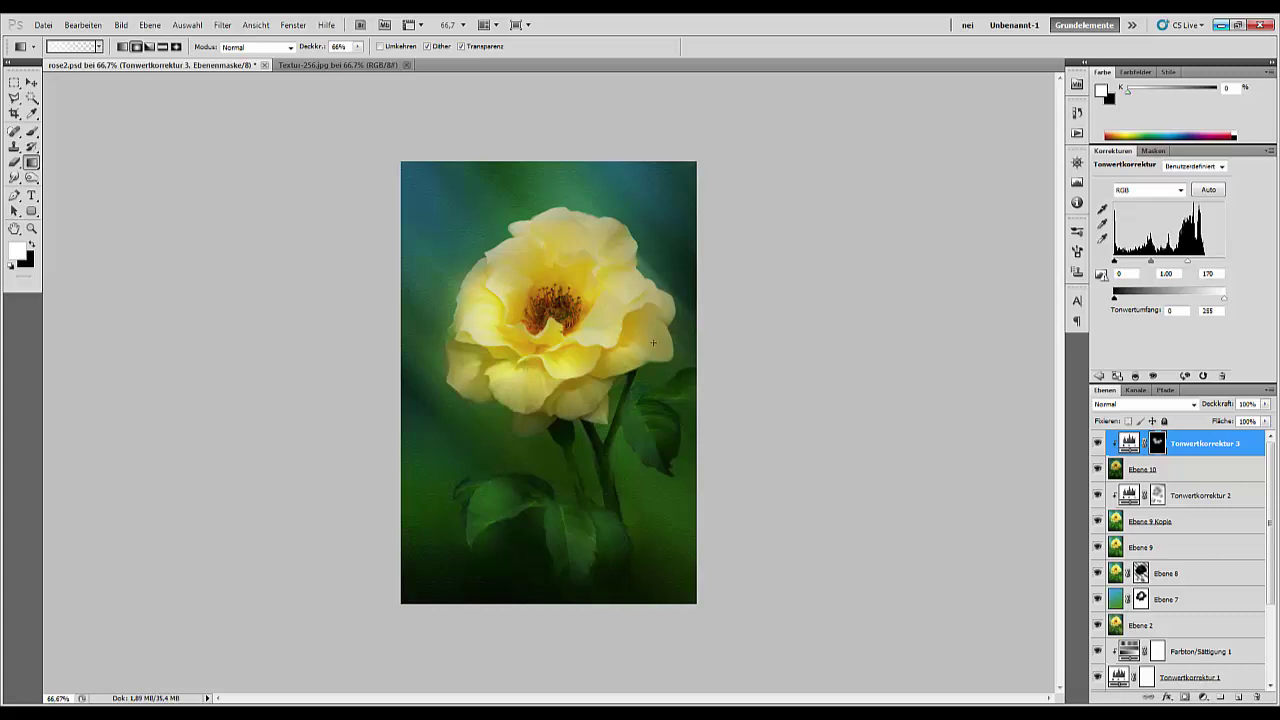
pyautogui.moveTo(474, 284); pyautogui.dragTo(505, 312)
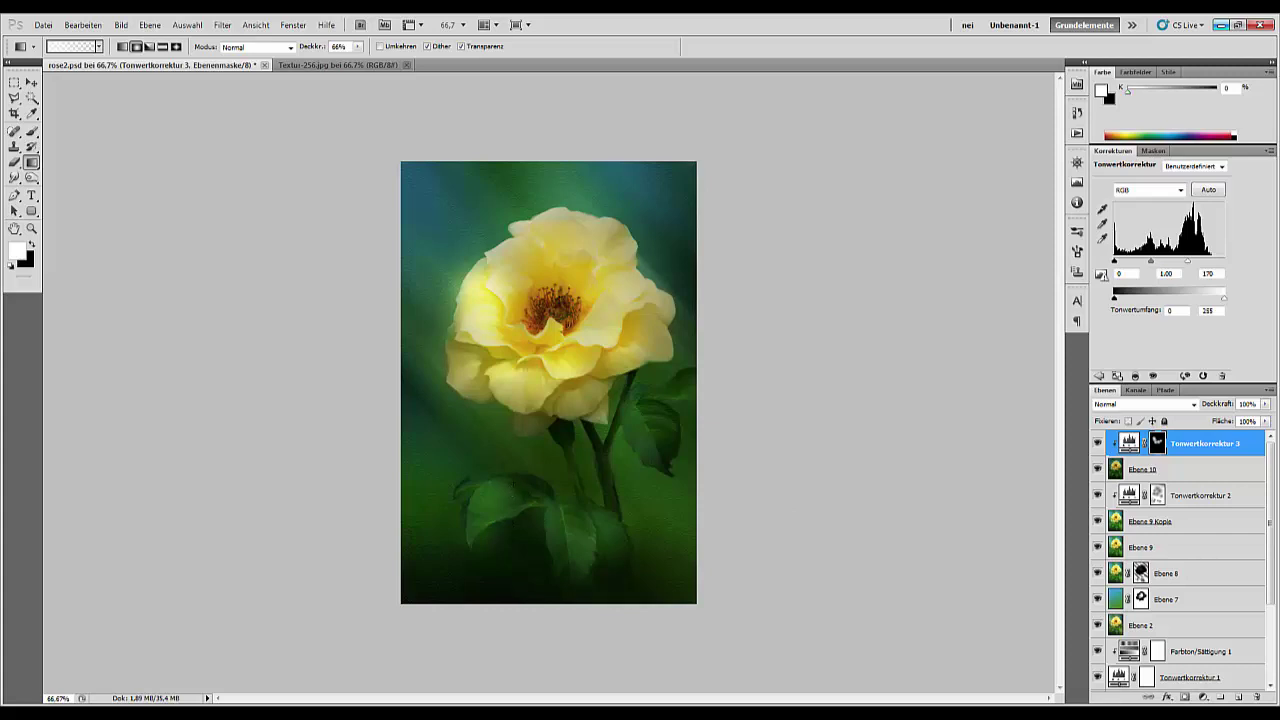
pyautogui.moveTo(515, 488); pyautogui.dragTo(569, 522)
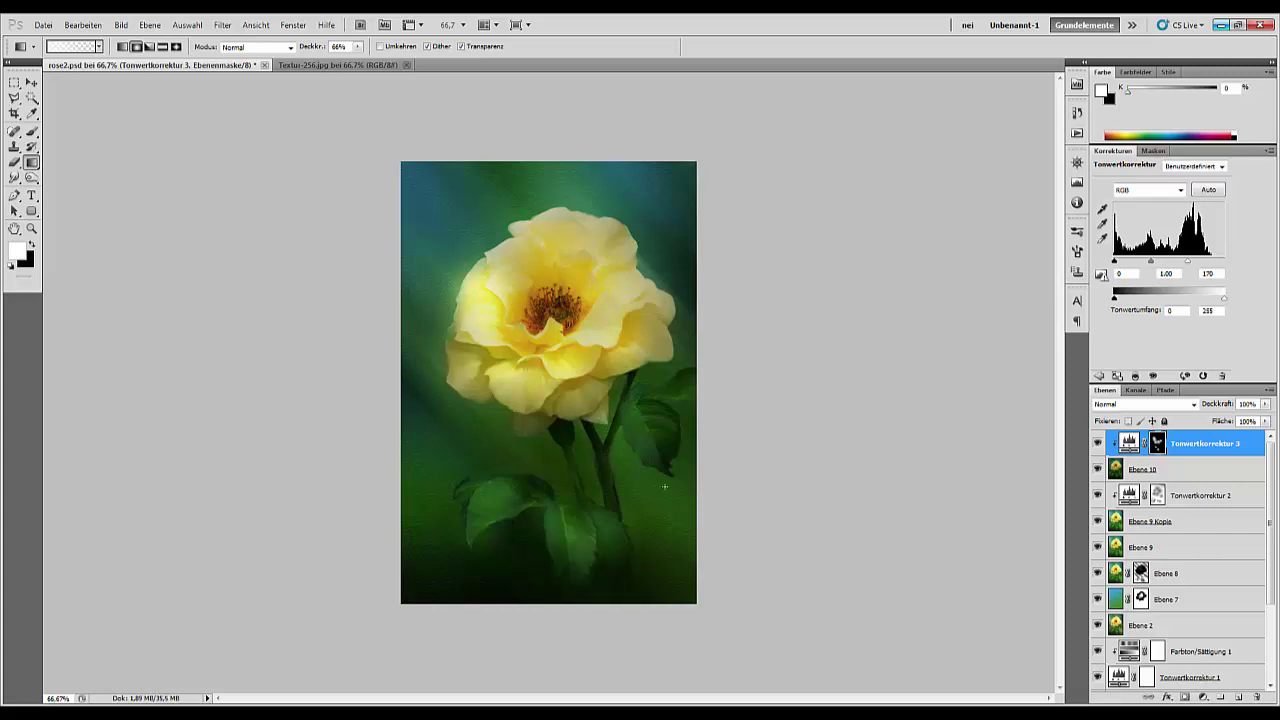
pyautogui.moveTo(640, 429); pyautogui.dragTo(690, 462)
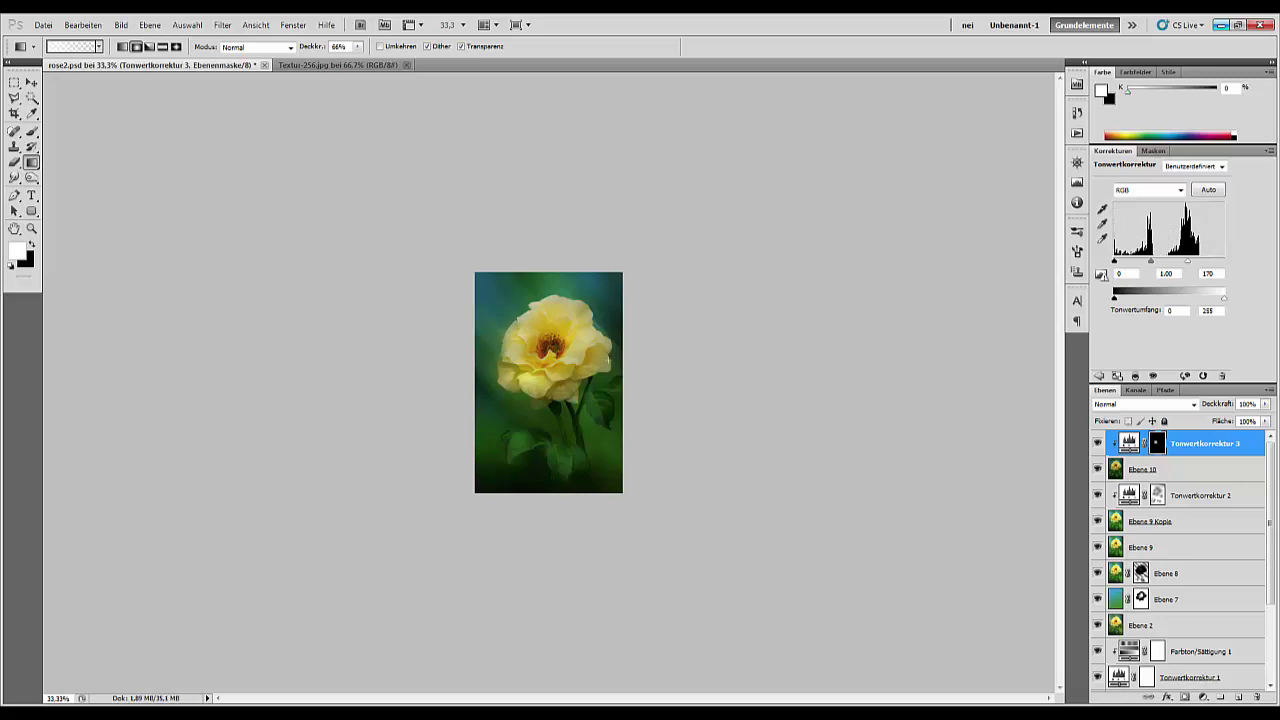
pyautogui.moveTo(578, 348); pyautogui.dragTo(517, 436)
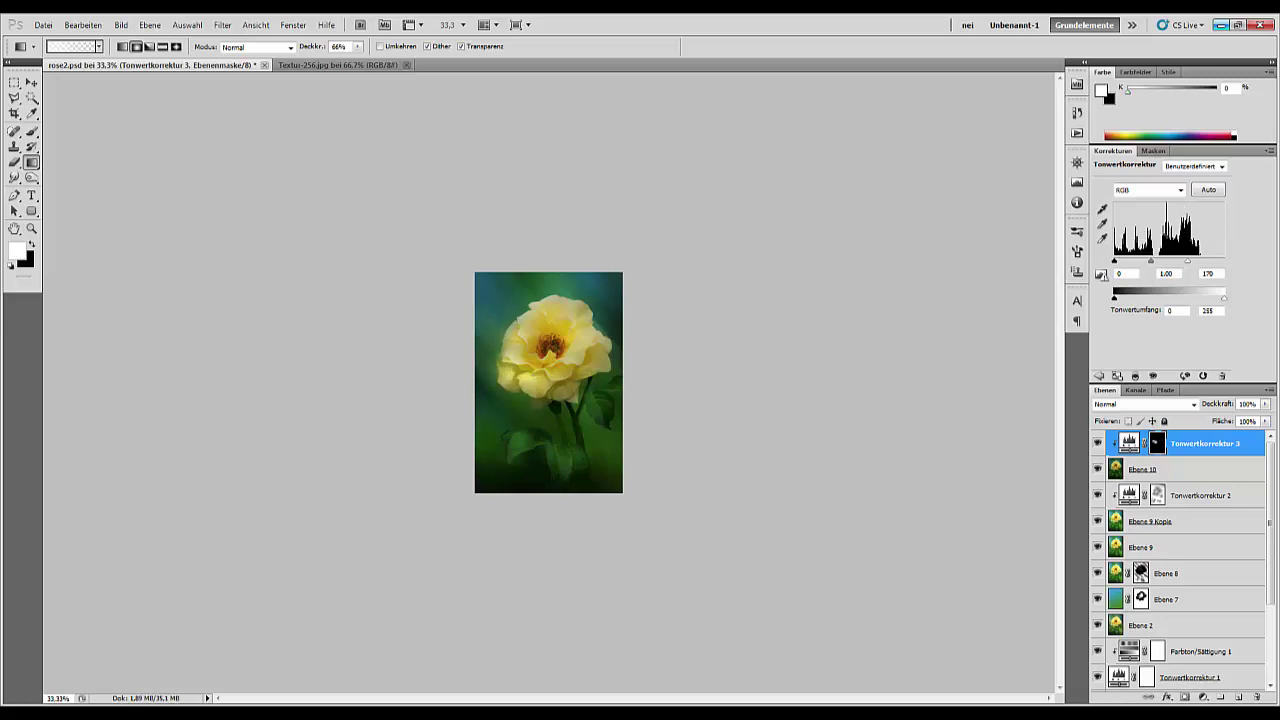
pyautogui.moveTo(549, 374); pyautogui.dragTo(558, 393)
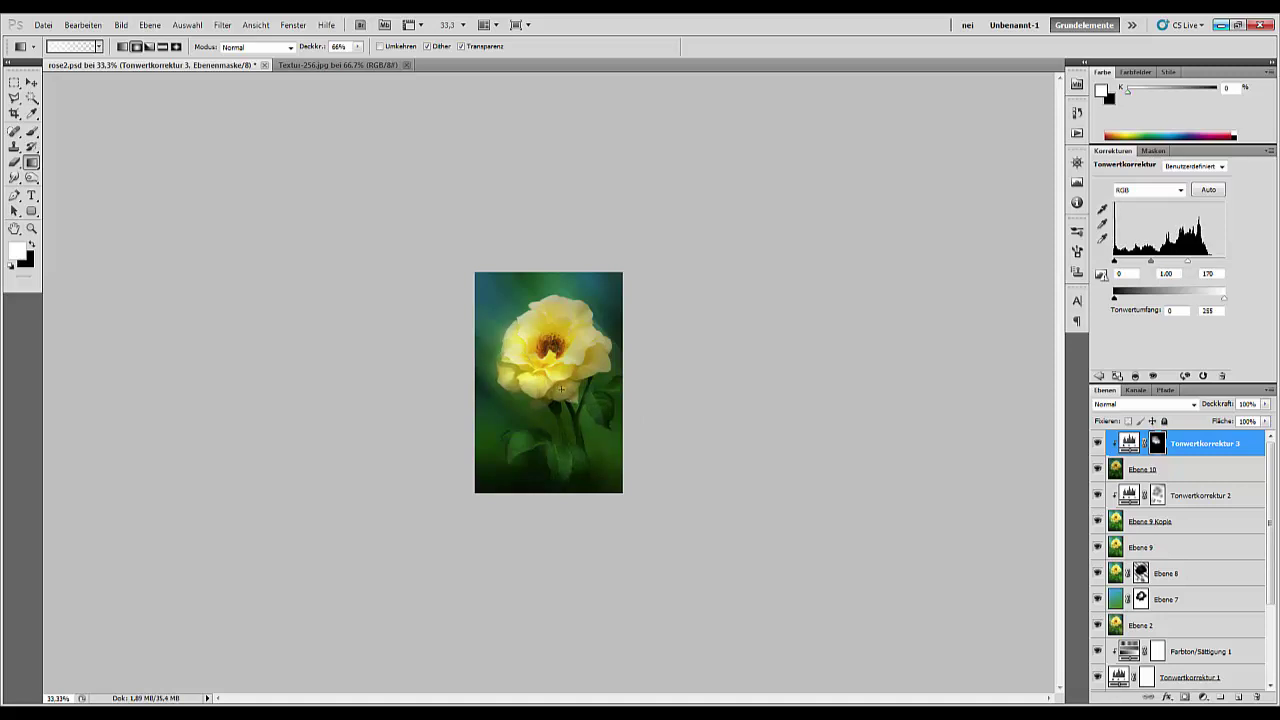
# - Fade the last mask gradient to 39% opacity with Bearbeiten > Verblassen and check it at 66.7%
pyautogui.click(83, 24)
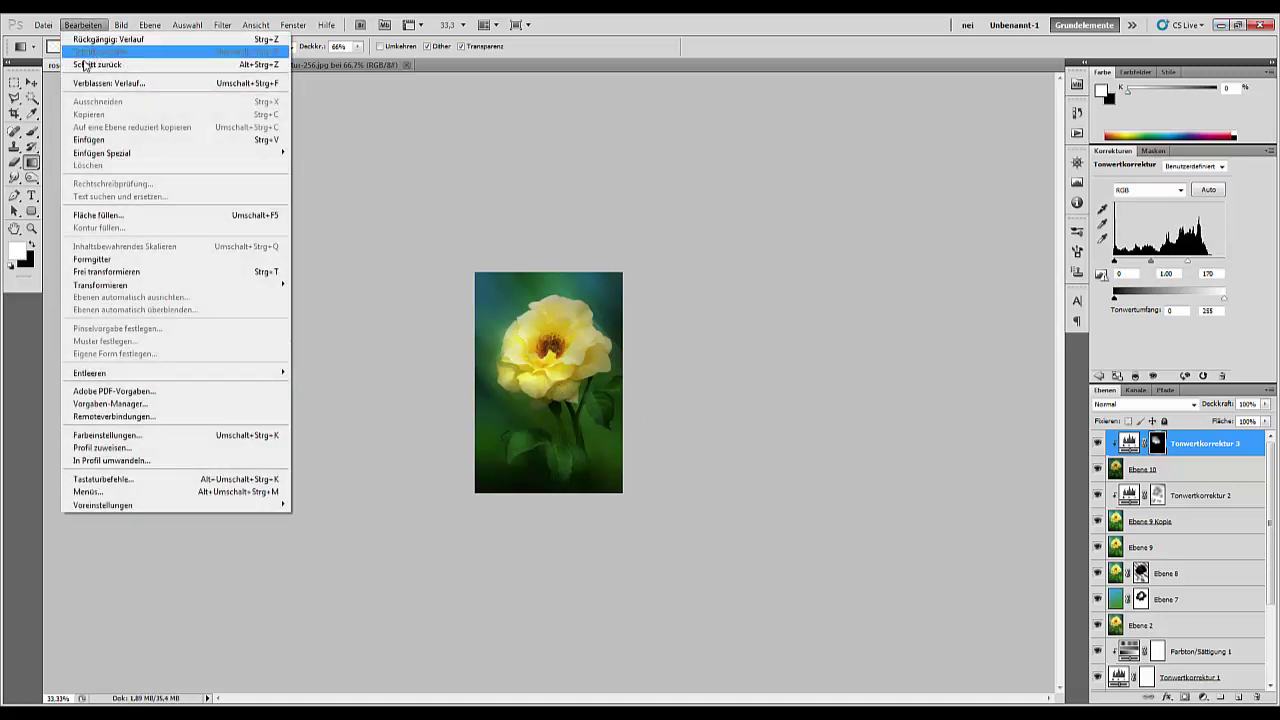
pyautogui.click(91, 84)
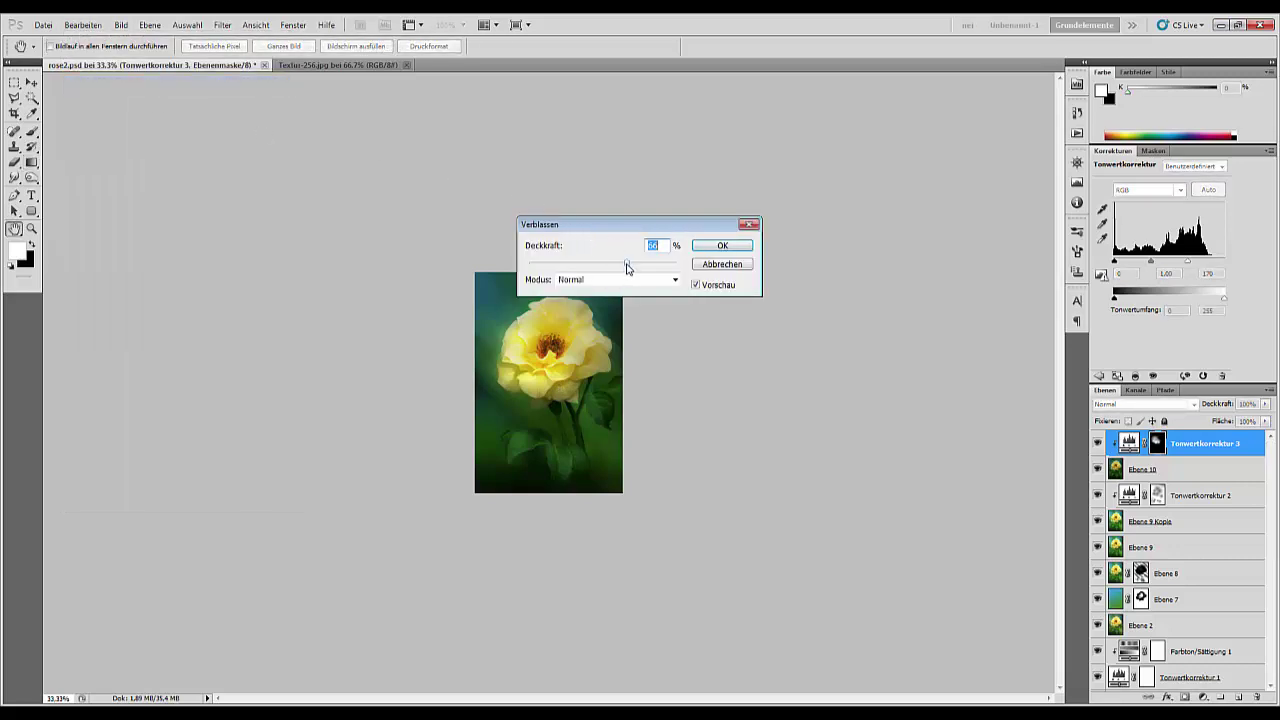
pyautogui.moveTo(626, 266); pyautogui.dragTo(585, 267)
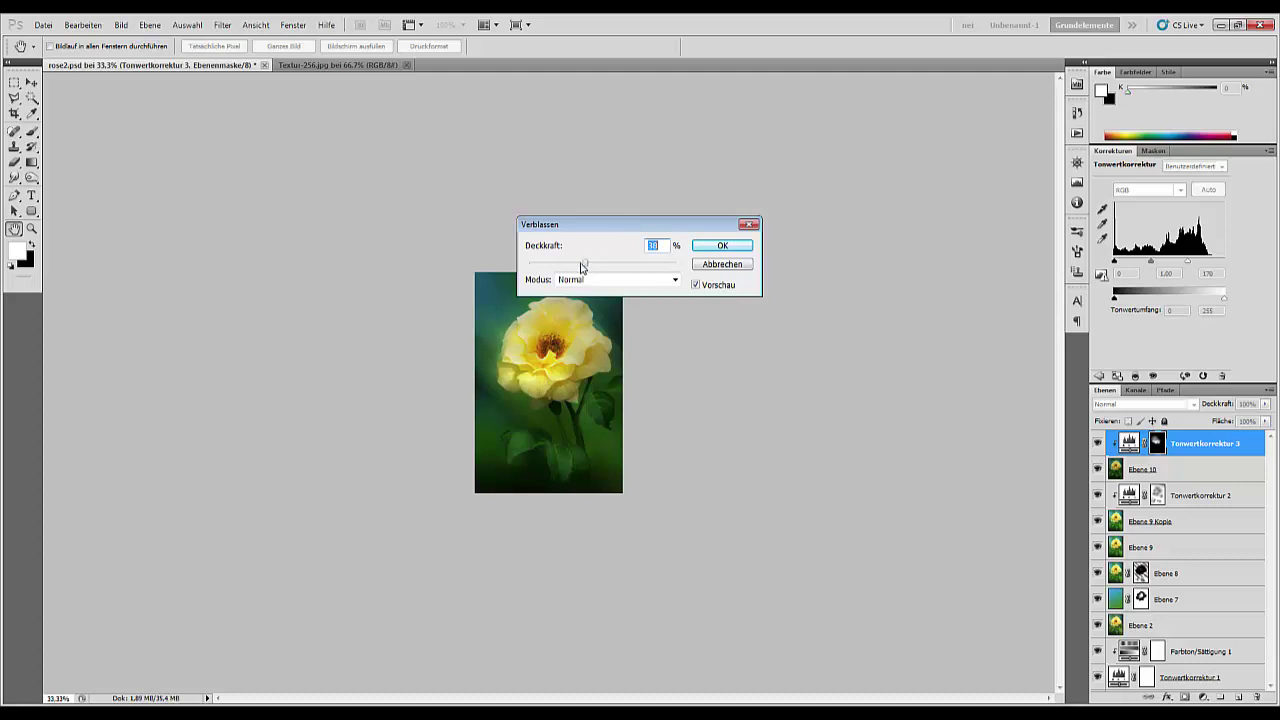
pyautogui.click(718, 248)
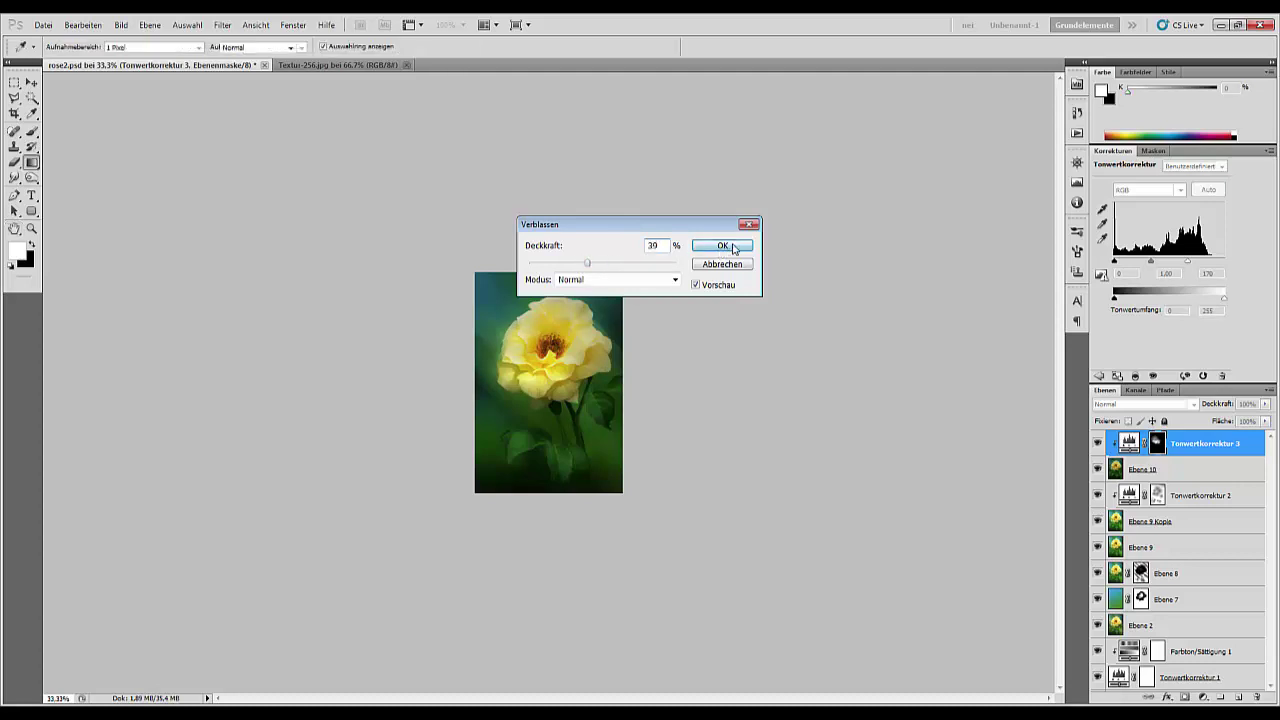
pyautogui.hotkey('ctrl', '+')
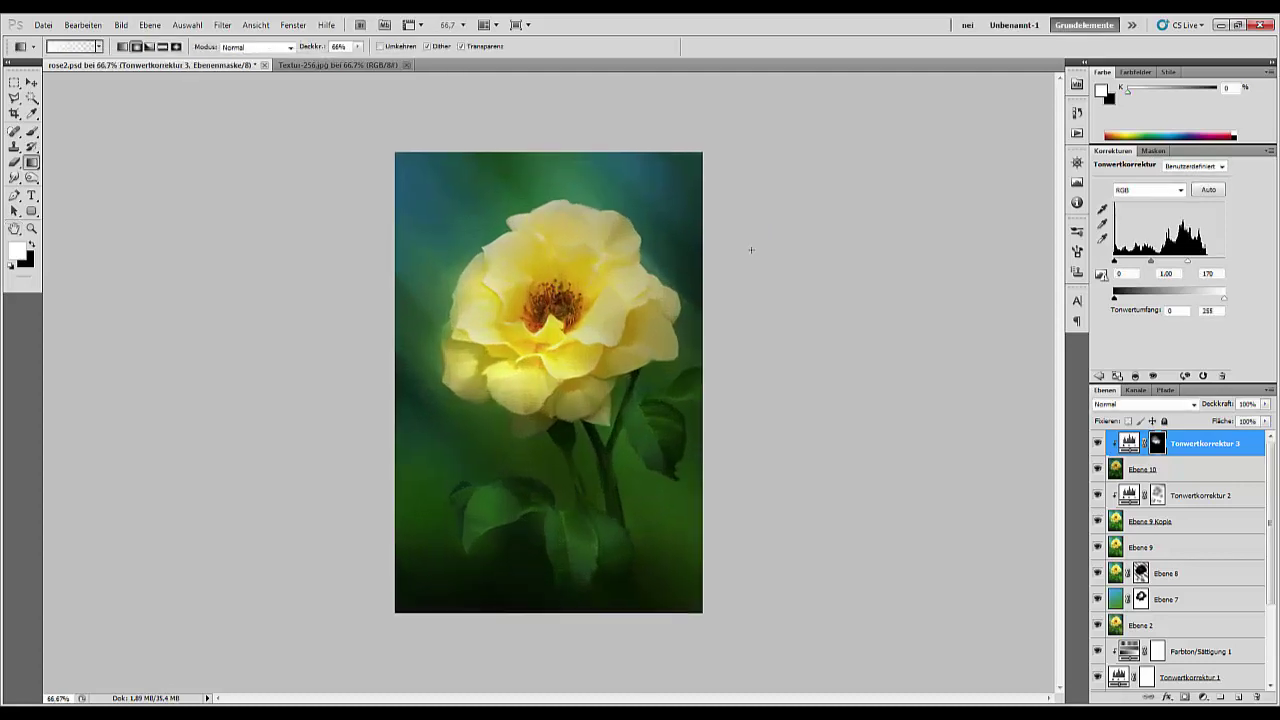
pyautogui.hotkey('ctrl', '-')
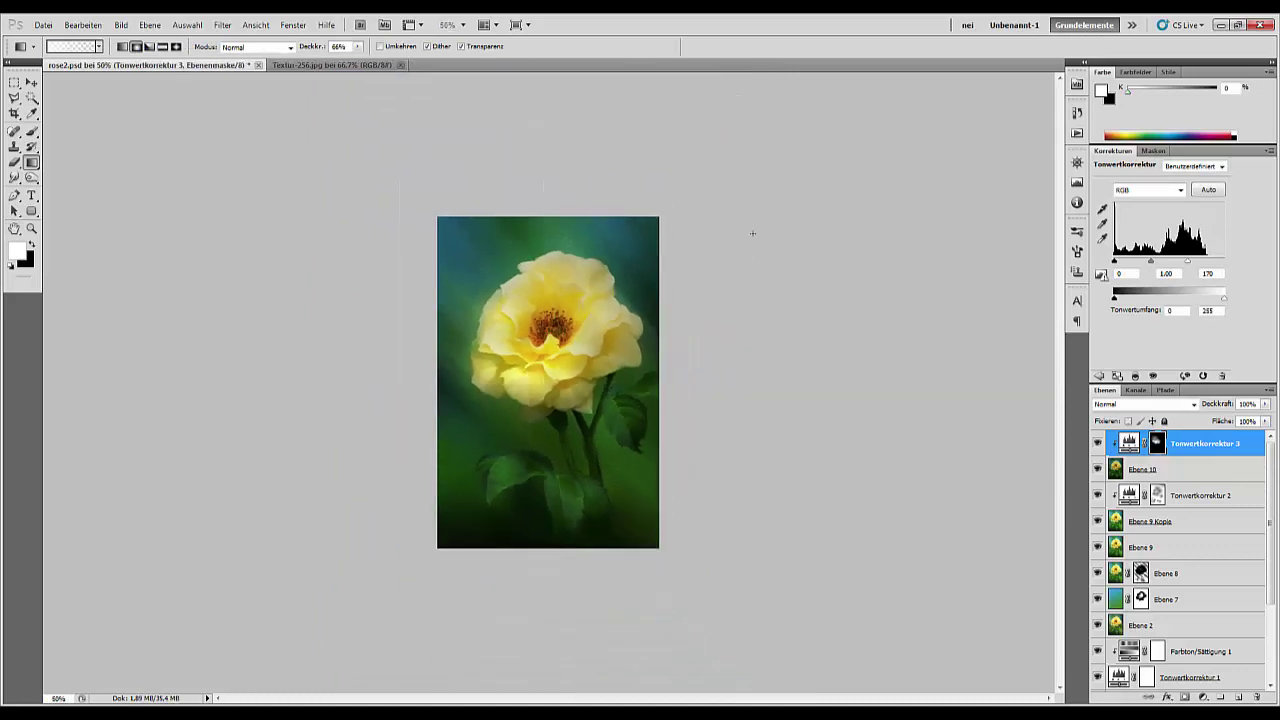
# - Stamp visible layers into Ebene 11 and add Tonwertkorrektur 4 Levels with gamma 1.14 and output black 8
pyautogui.click(1191, 453)
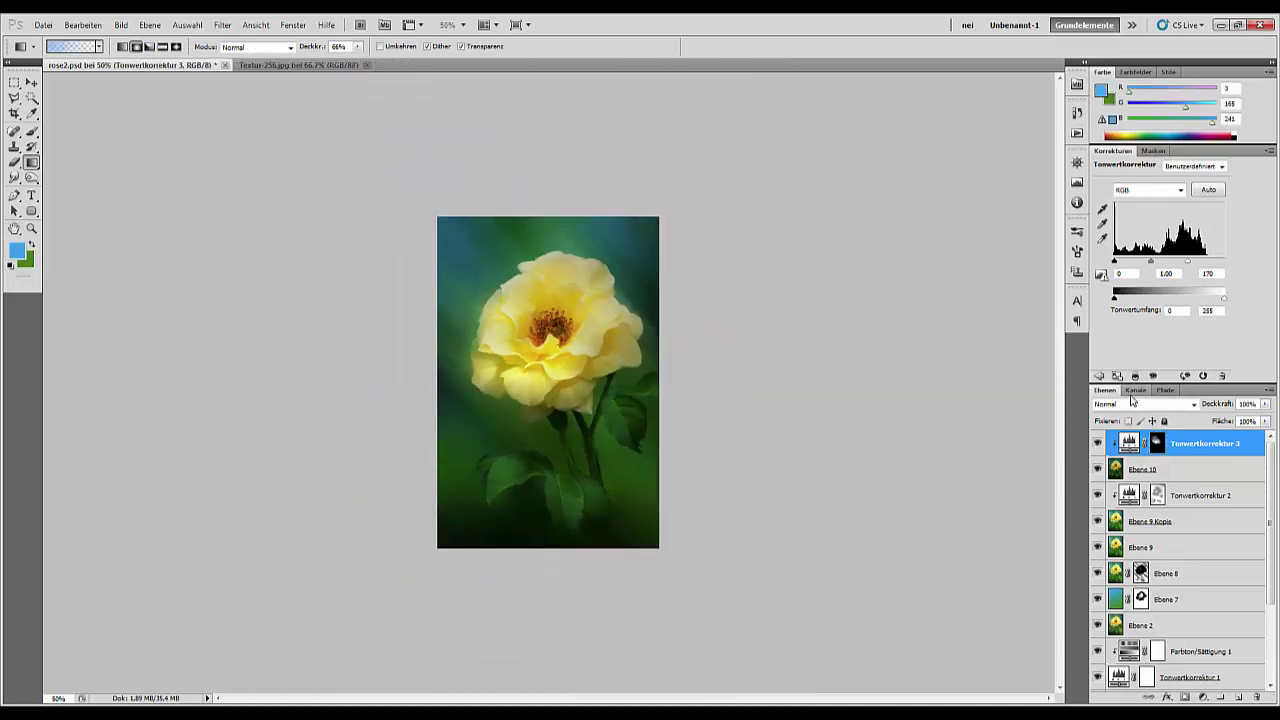
pyautogui.hotkey('ctrl', 'alt', 'shift', 'e')
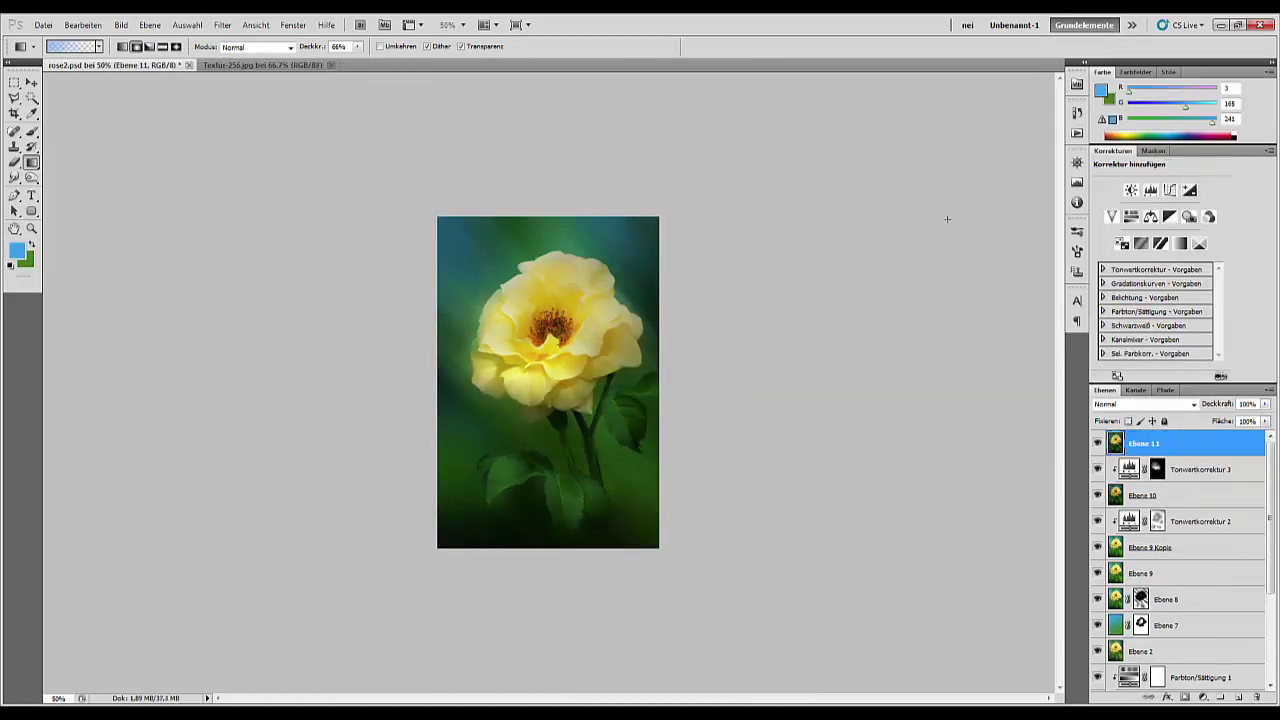
pyautogui.click(1150, 191)
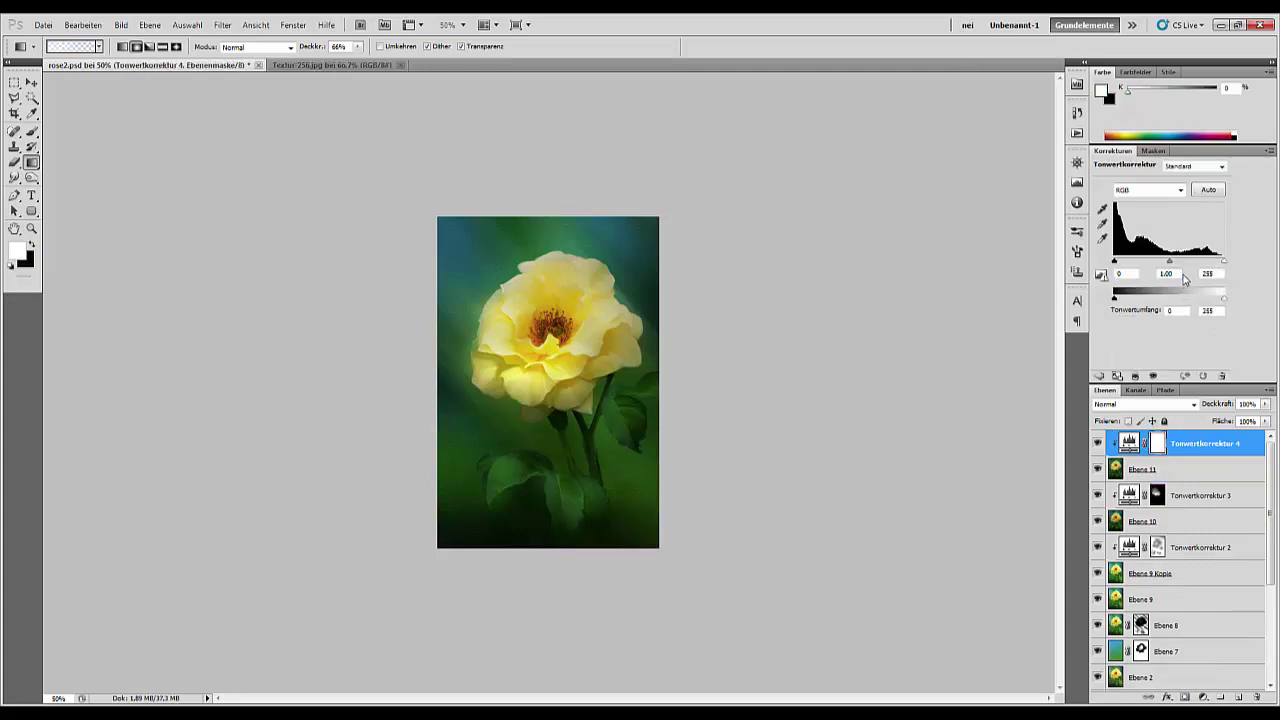
pyautogui.moveTo(1170, 262); pyautogui.dragTo(1165, 265)
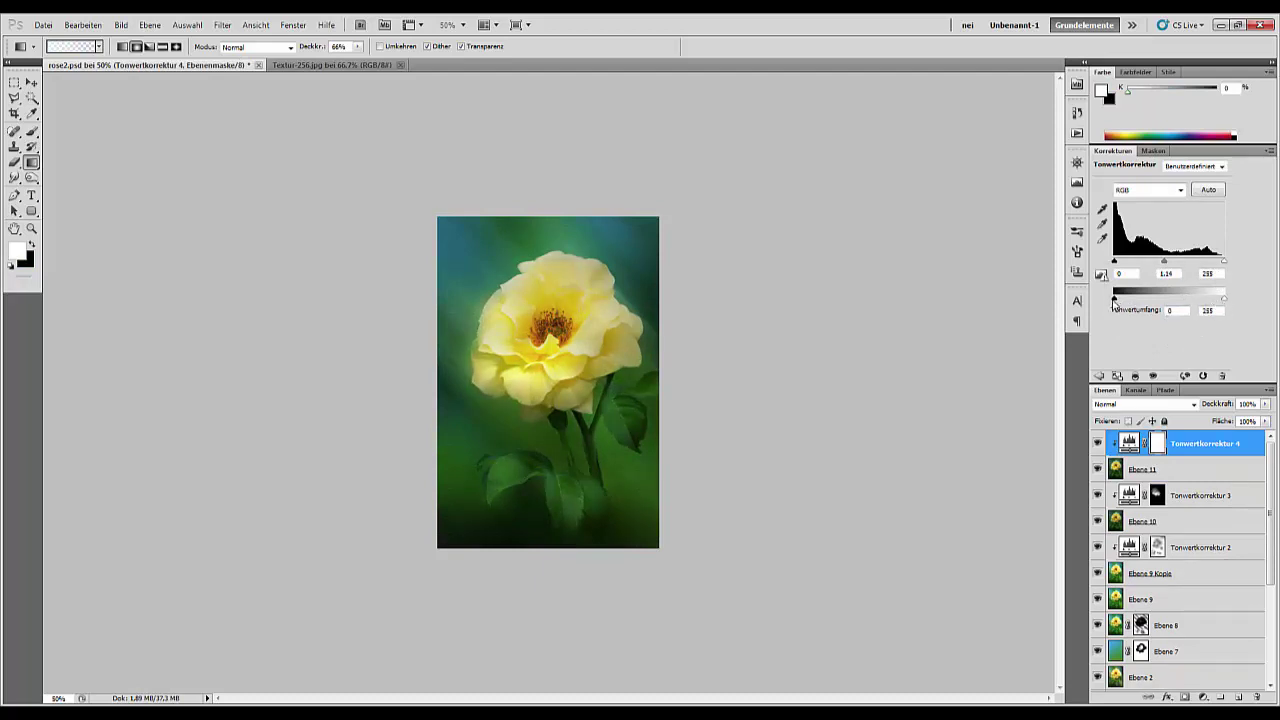
pyautogui.moveTo(1114, 299); pyautogui.dragTo(1117, 299)
pyautogui.hotkey('ctrl', '+')
pyautogui.hotkey('ctrl', '+')
pyautogui.hotkey('ctrl', '+')
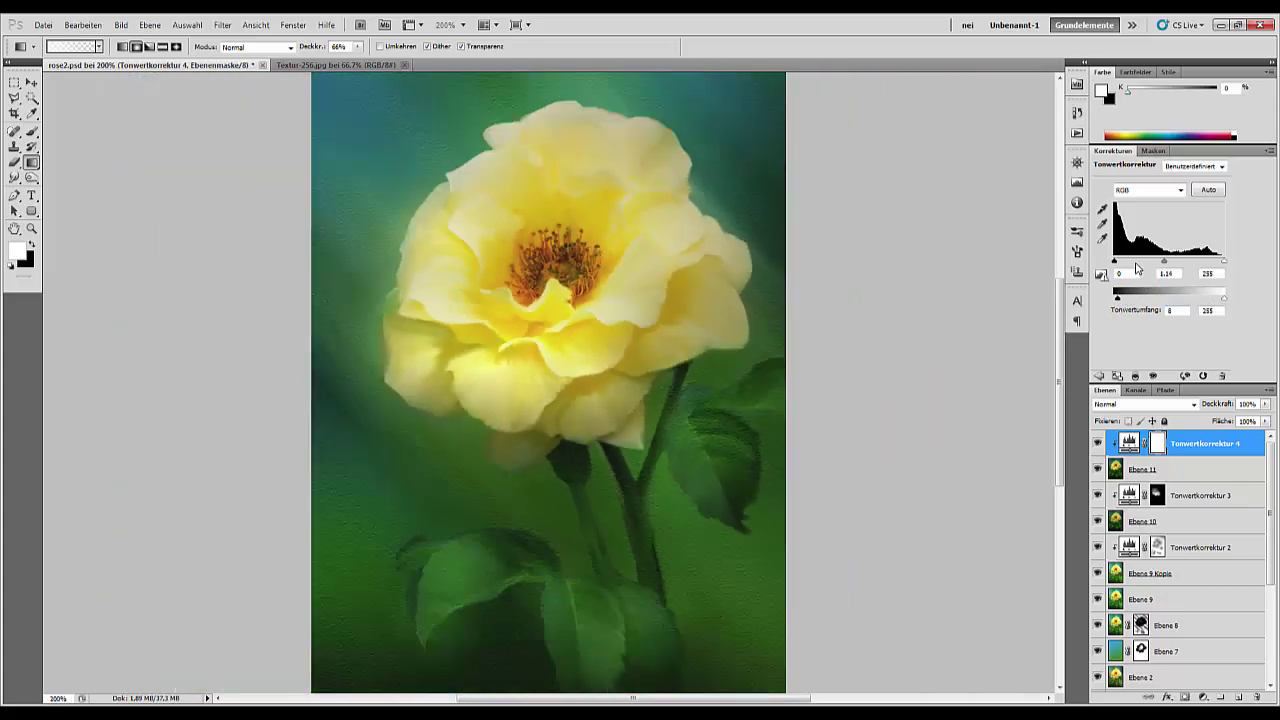
pyautogui.hotkey('ctrl', '-')
pyautogui.hotkey('ctrl', '-')
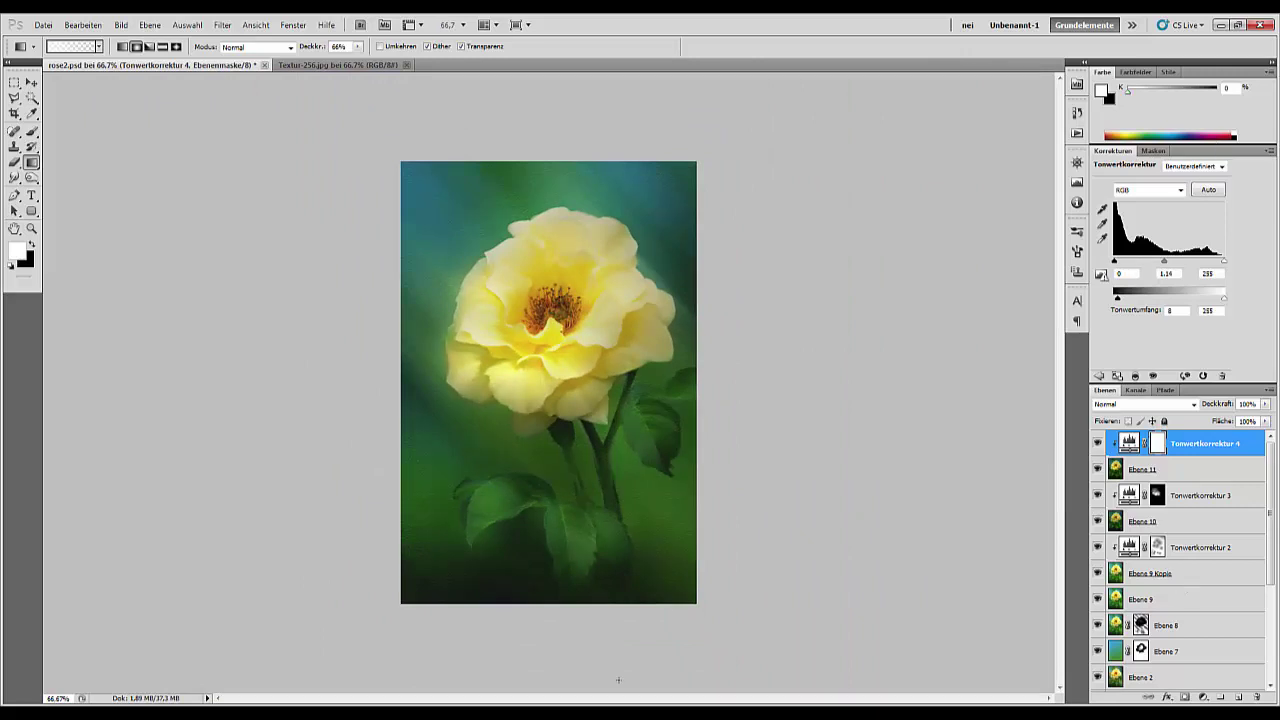
pyautogui.click(1245, 712)
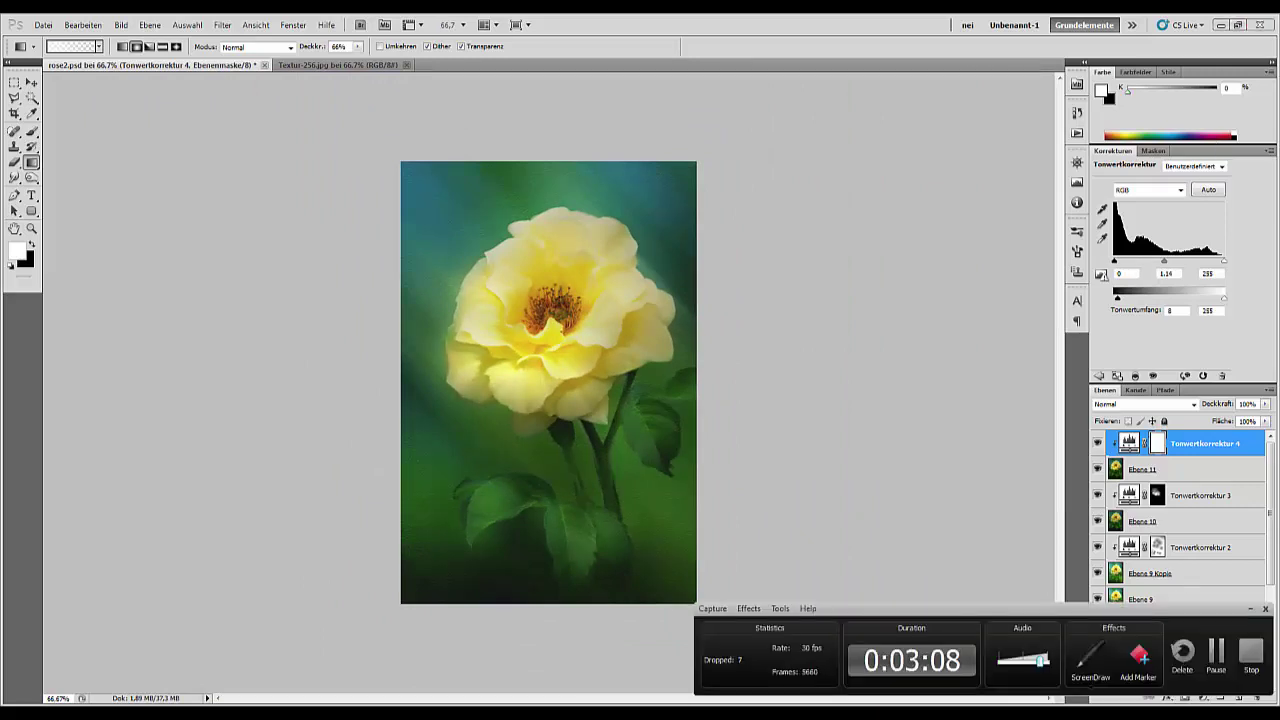
# - Move Ebene 2 Kopie 2 (92% opacity) directly below Ebene 11 and add a white mask to Ebene 11
pyautogui.click(1248, 668)
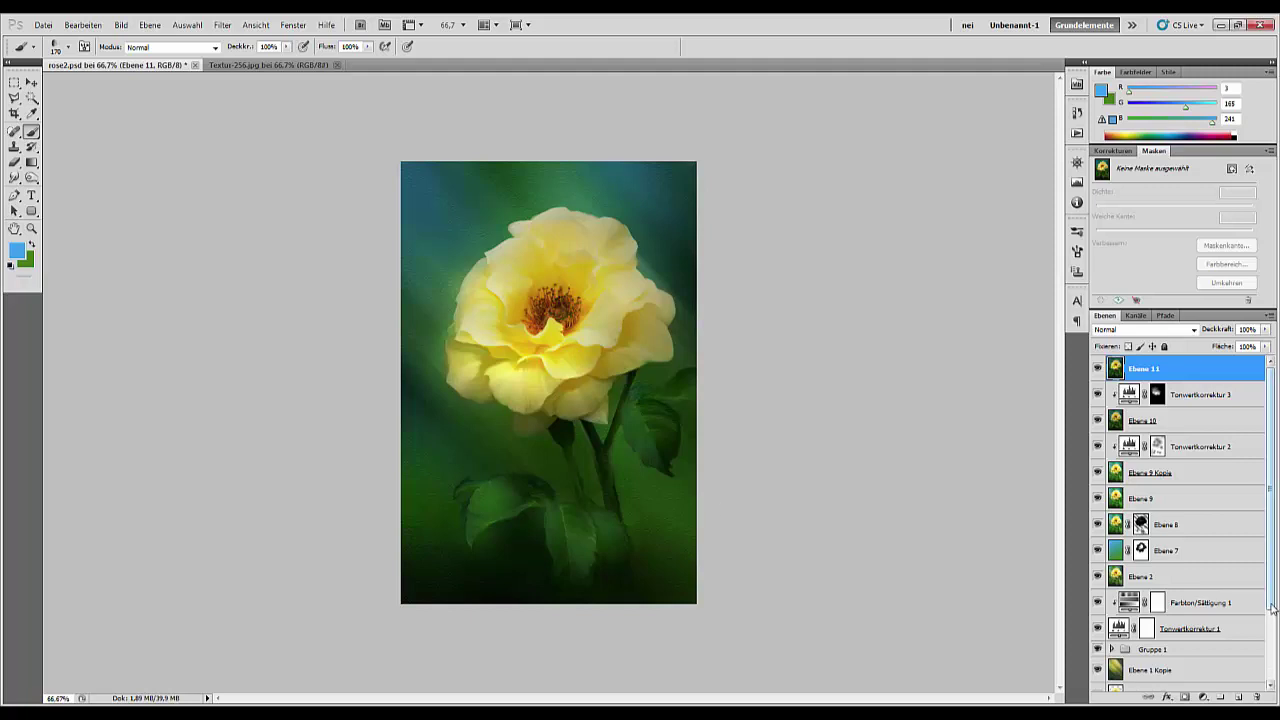
pyautogui.scroll(-2, 1272, 610)
pyautogui.scroll(2, 1272, 610)
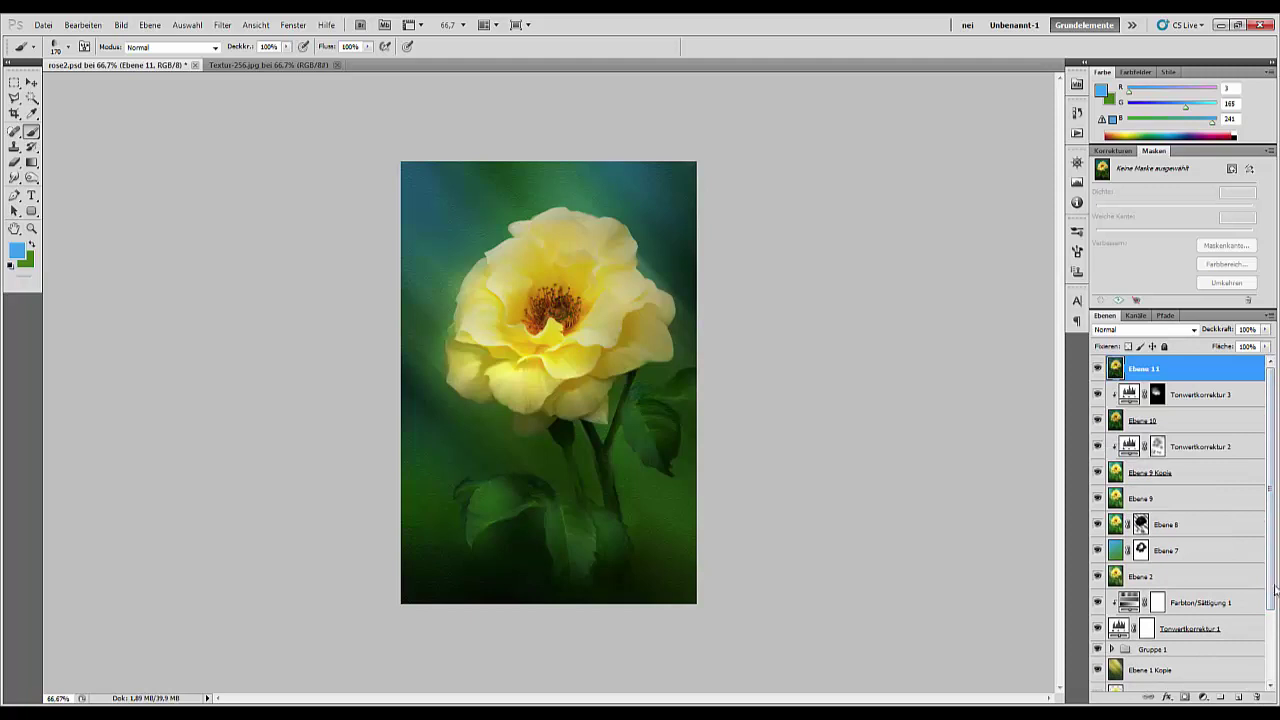
pyautogui.moveTo(1275, 590); pyautogui.dragTo(1273, 662)
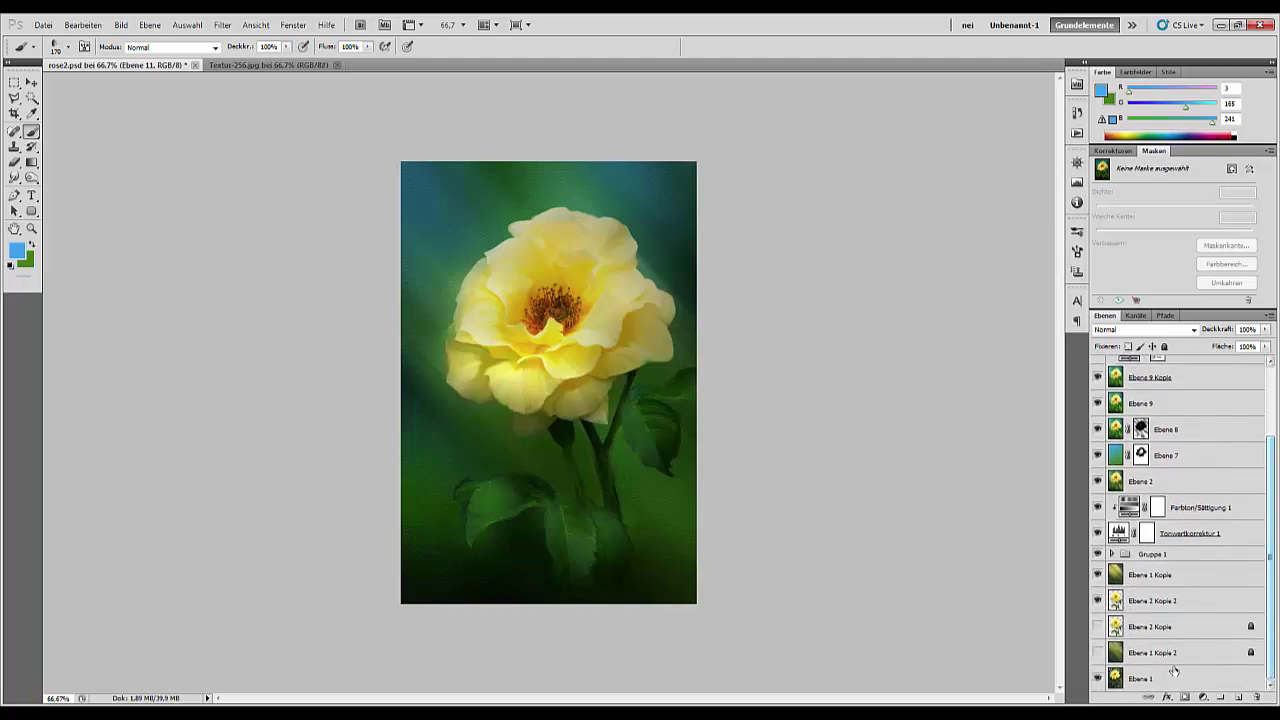
pyautogui.moveTo(1138, 606)
pyautogui.mouseDown()
pyautogui.moveTo(1138, 333)
pyautogui.moveTo(1155, 390)
pyautogui.mouseUp()
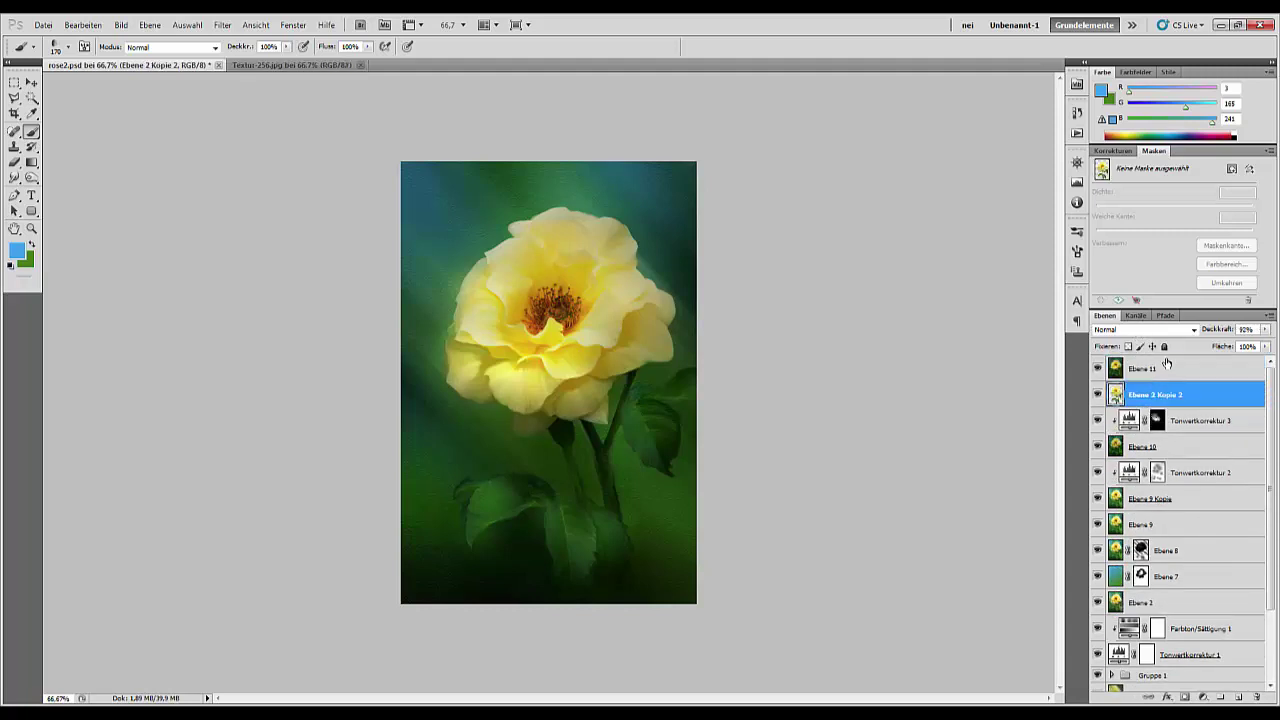
pyautogui.click(1158, 372)
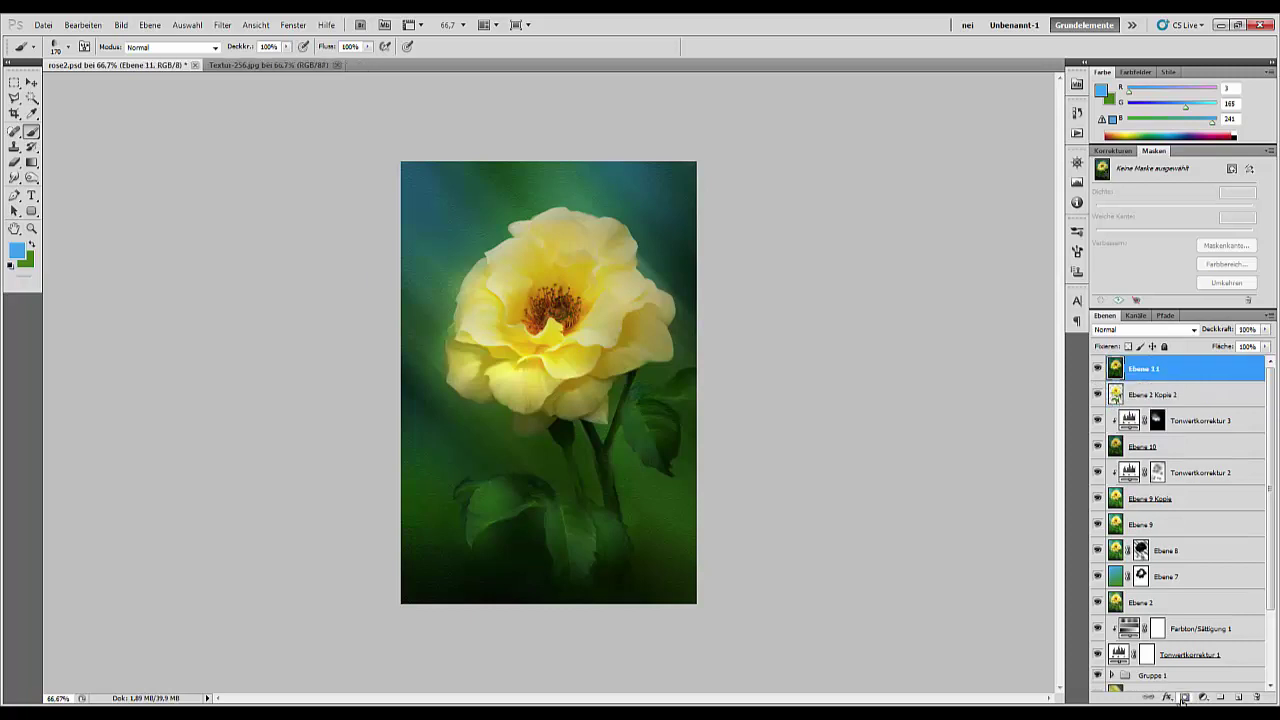
pyautogui.click(1184, 698)
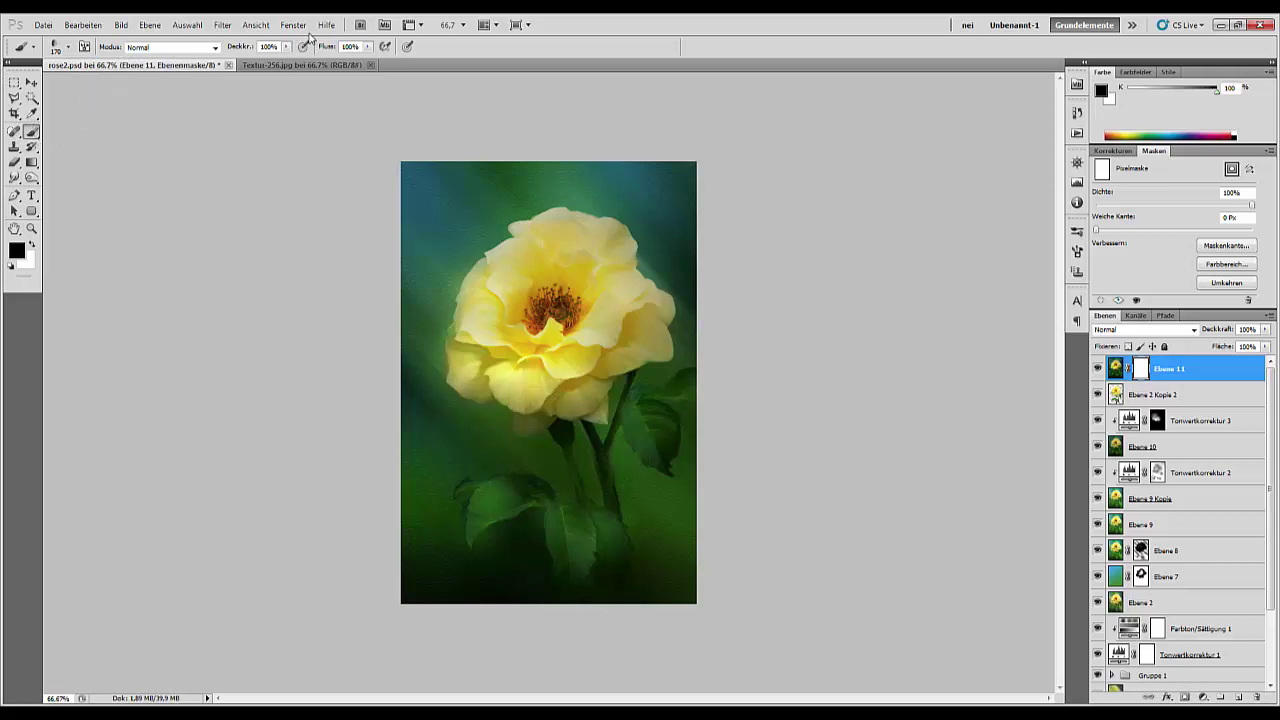
# - Paint black strokes on Ebene 11's mask at 67% brush opacity, then zoom out to 50% and swap to white
pyautogui.moveTo(246, 47); pyautogui.dragTo(232, 50)
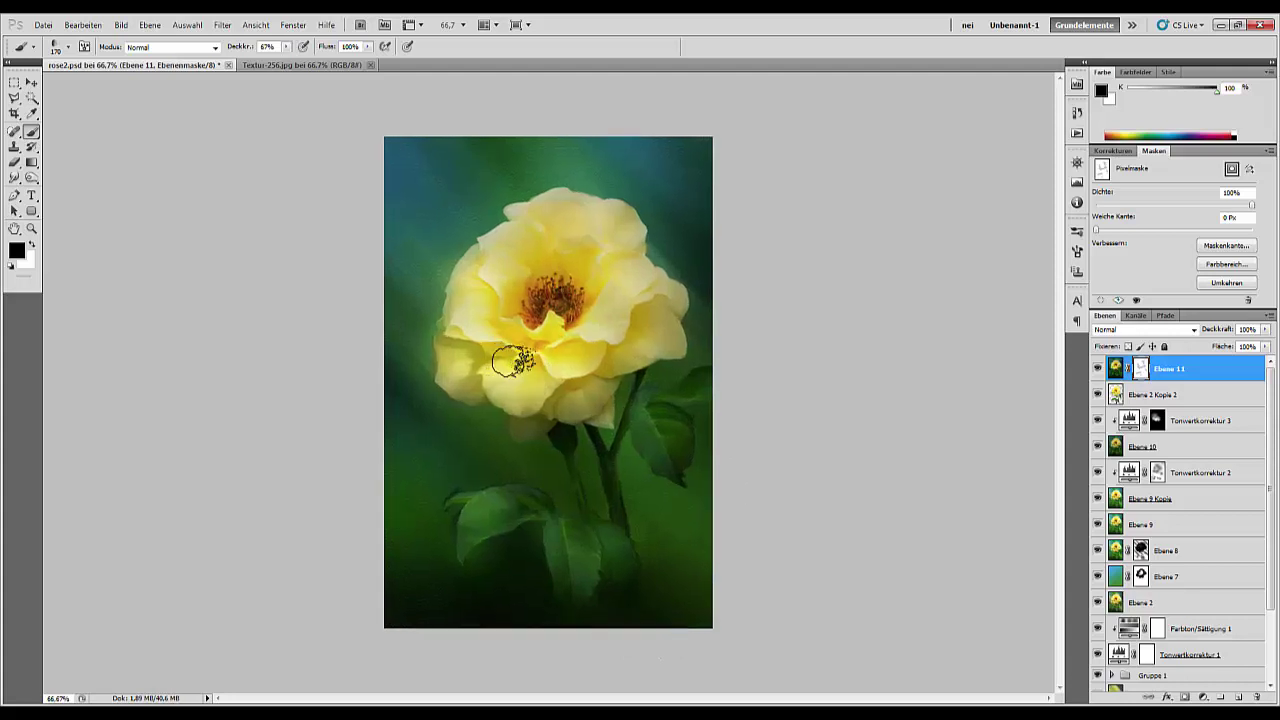
pyautogui.scroll(2, 512, 362)
pyautogui.scroll(-1, 512, 362)
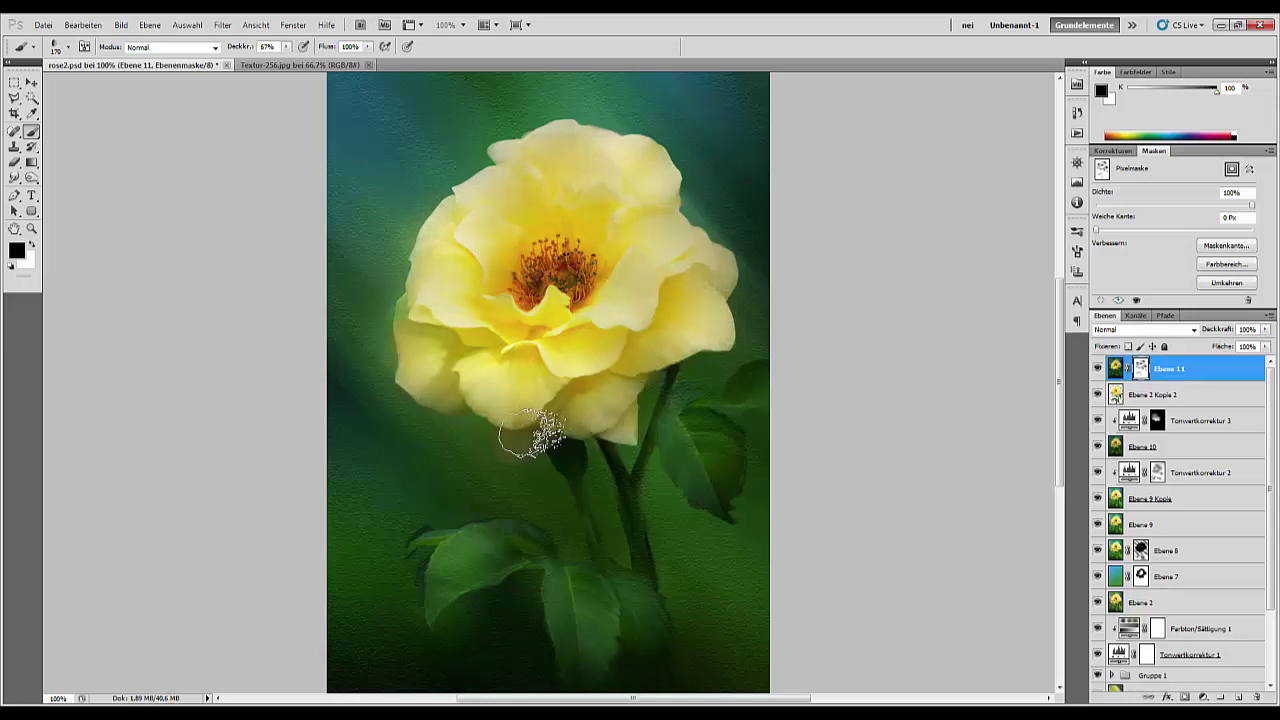
pyautogui.hotkey('ctrl', '-')
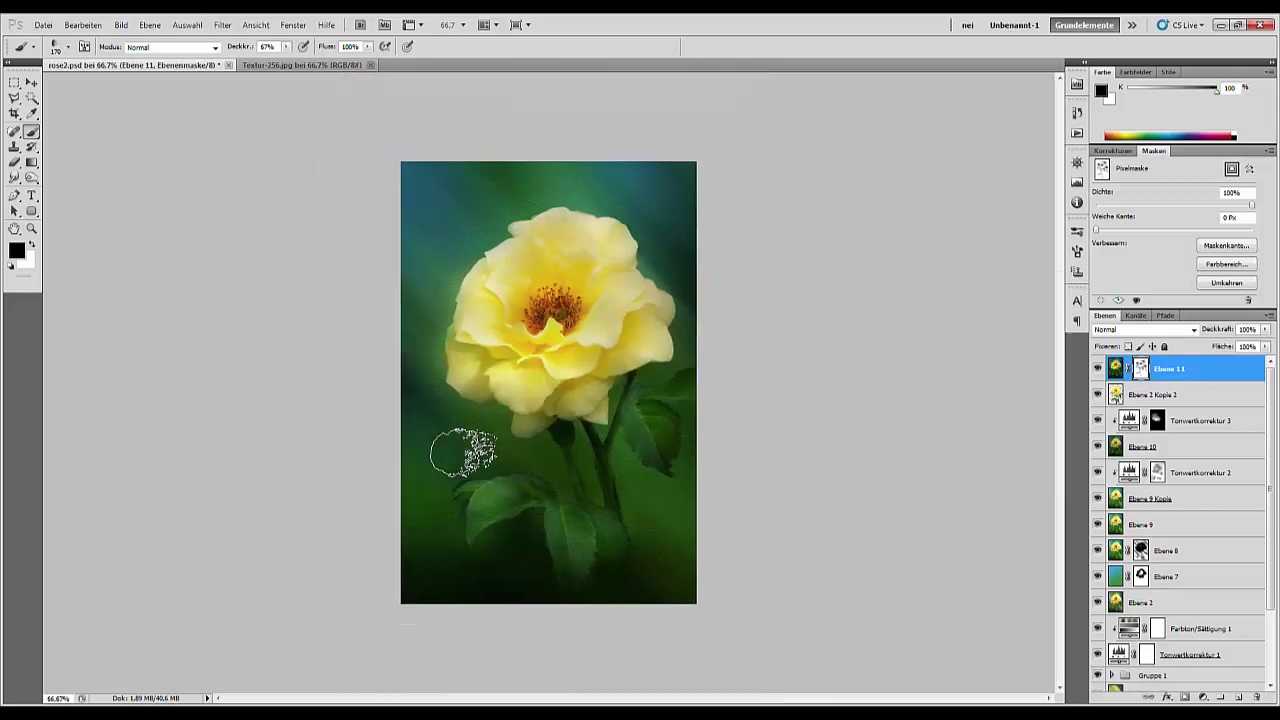
pyautogui.hotkey('ctrl', '-')
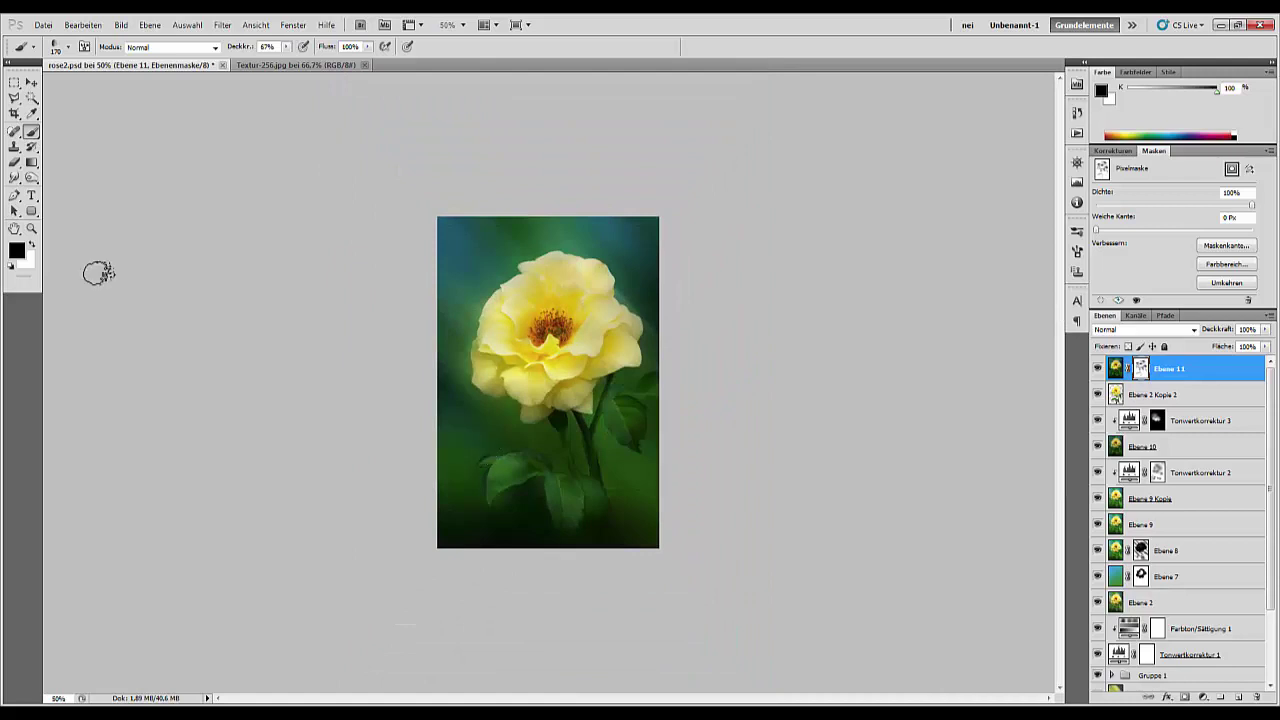
pyautogui.click(32, 244)
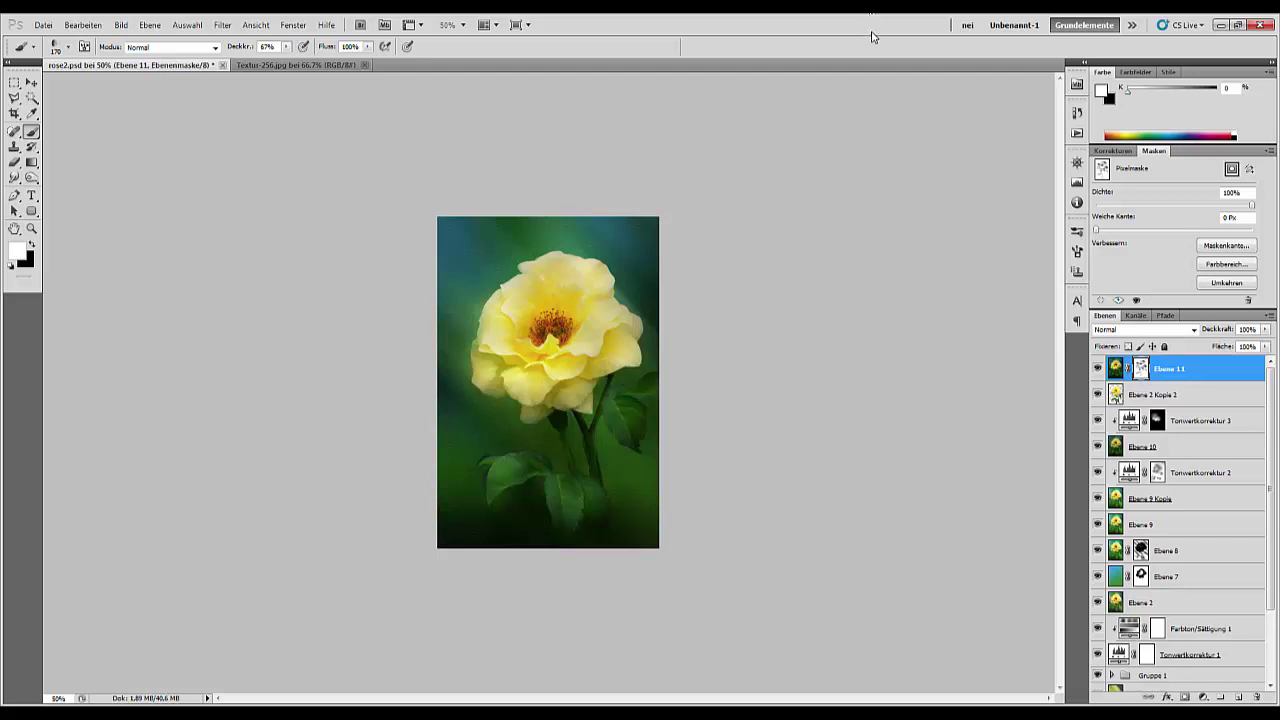
# - Stamp visible layers into Ebene 12 and add a Color Balance adjustment layer
pyautogui.click(1212, 374)
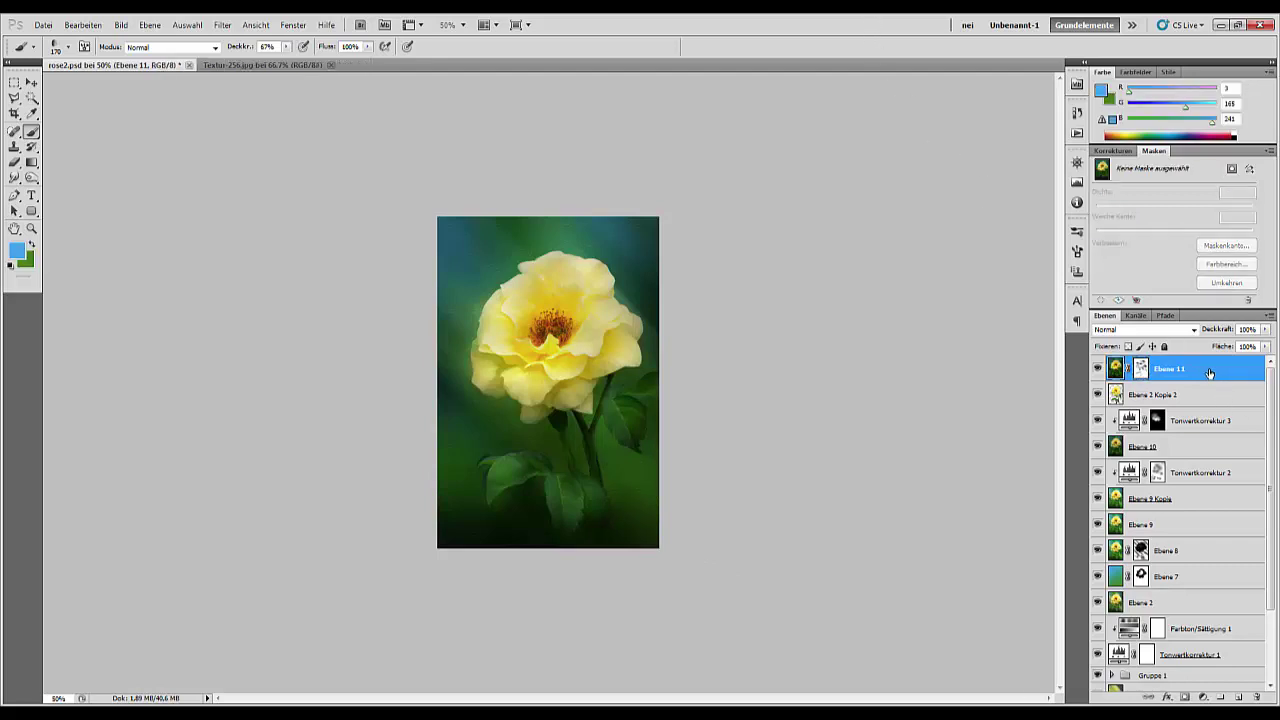
pyautogui.hotkey('ctrl', 'shift', 'alt', 'e')
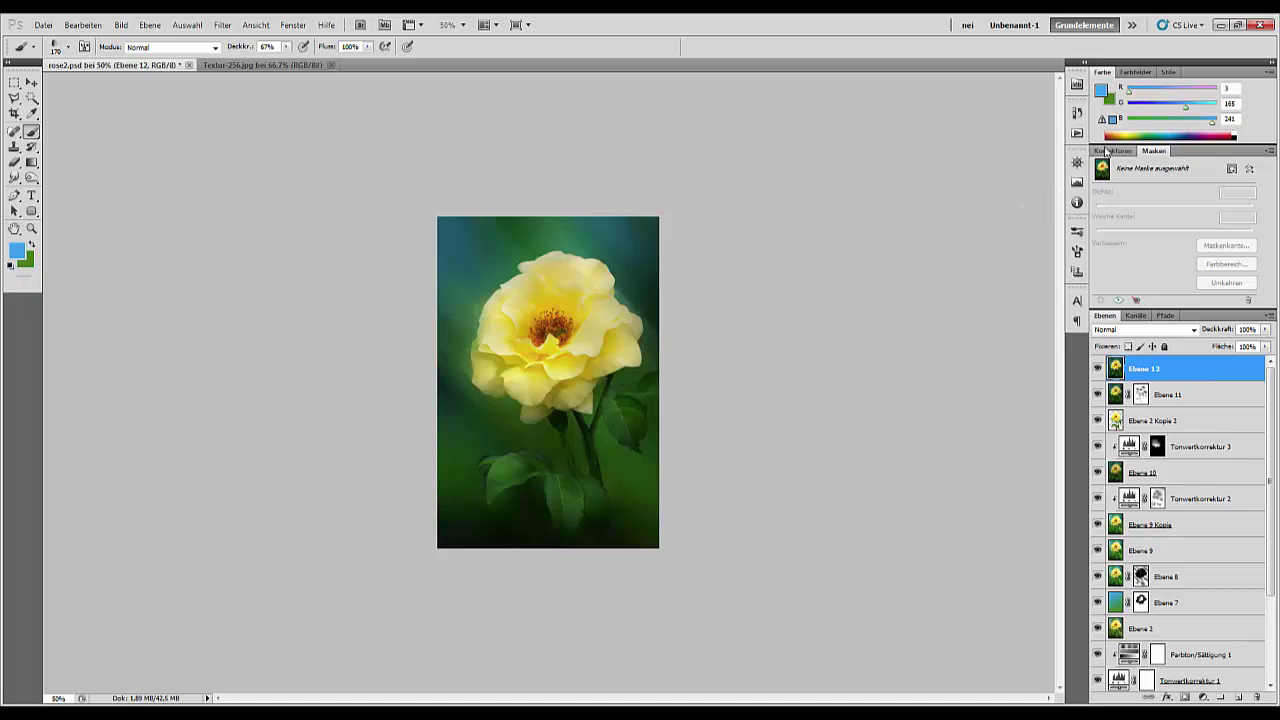
pyautogui.click(1106, 150)
pyautogui.click(1150, 216)
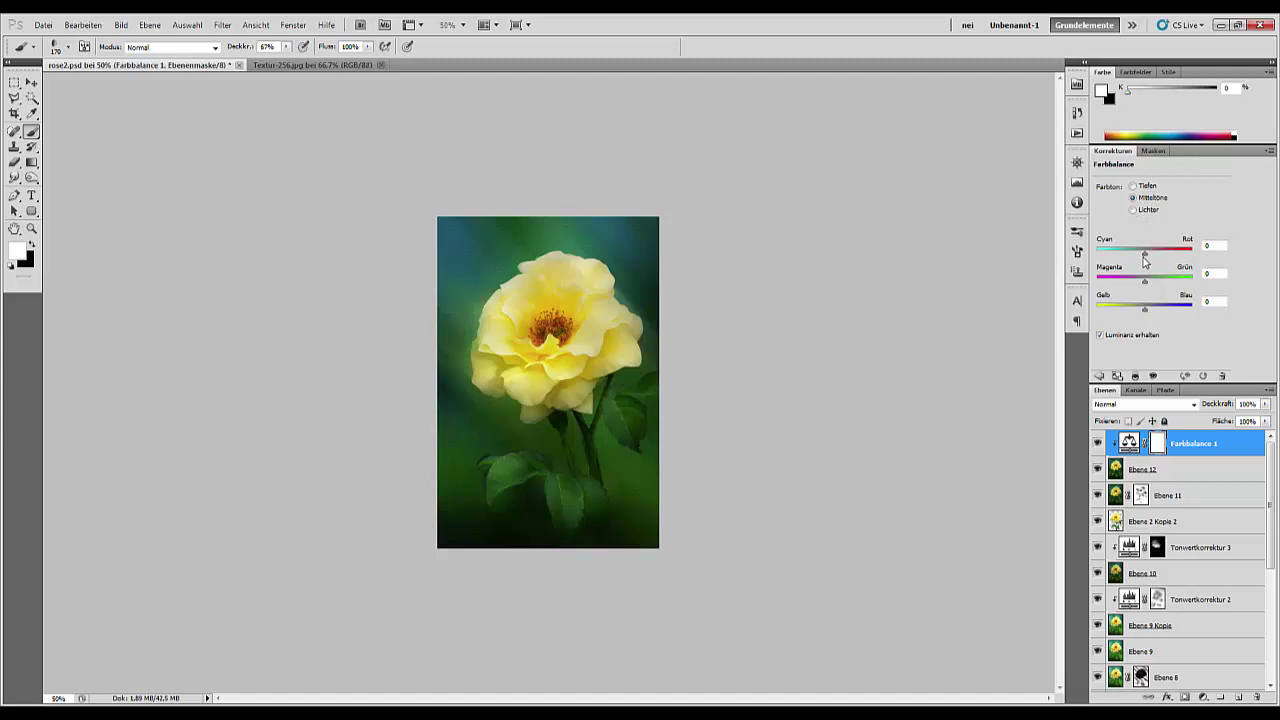
# - Try shifting Farbbalance 1's midtones toward cyan and yellow, then delete the layer
pyautogui.moveTo(1144, 256)
pyautogui.mouseDown()
pyautogui.moveTo(1176, 256)
pyautogui.moveTo(1093, 256)
pyautogui.moveTo(1124, 256)
pyautogui.mouseUp()
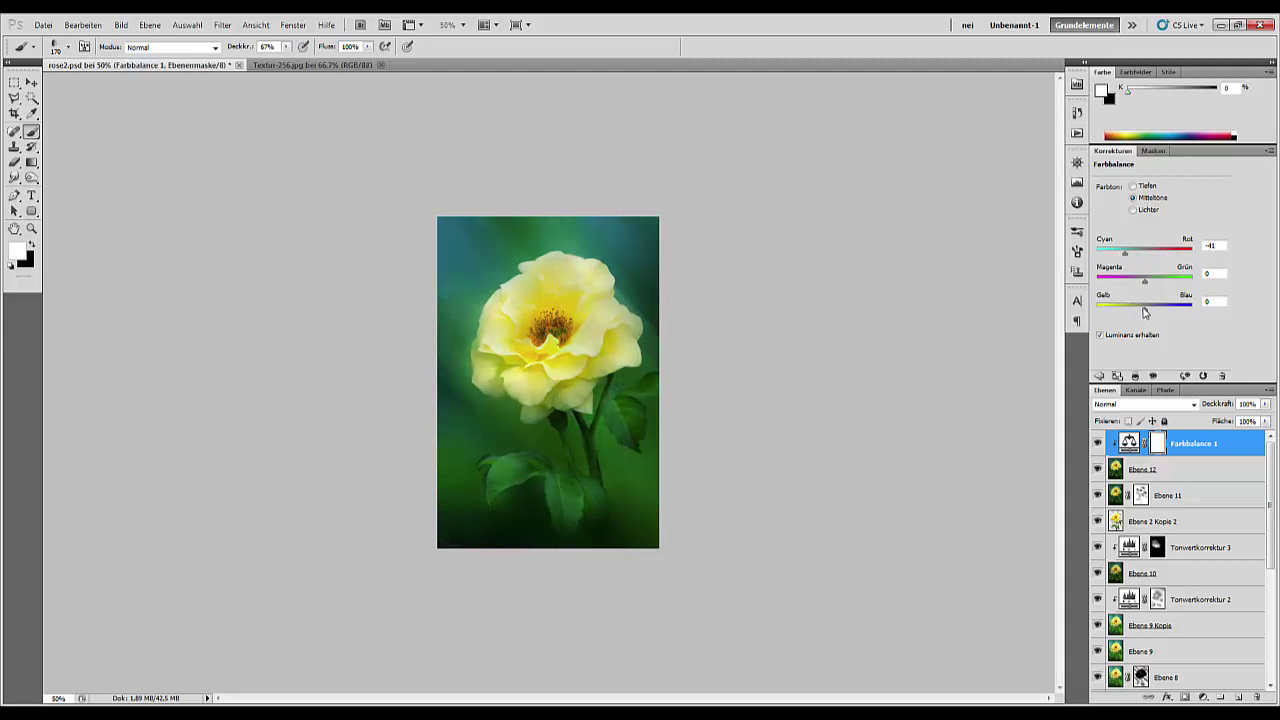
pyautogui.moveTo(1144, 307)
pyautogui.mouseDown()
pyautogui.moveTo(1081, 313)
pyautogui.moveTo(1136, 314)
pyautogui.moveTo(1121, 287)
pyautogui.moveTo(1106, 288)
pyautogui.moveTo(1200, 284)
pyautogui.moveTo(1150, 283)
pyautogui.moveTo(1185, 257)
pyautogui.moveTo(1100, 259)
pyautogui.moveTo(1141, 258)
pyautogui.mouseUp()
pyautogui.click(1134, 210)
pyautogui.moveTo(1206, 444)
pyautogui.mouseDown()
pyautogui.moveTo(1232, 668)
pyautogui.moveTo(1256, 697)
pyautogui.mouseUp()
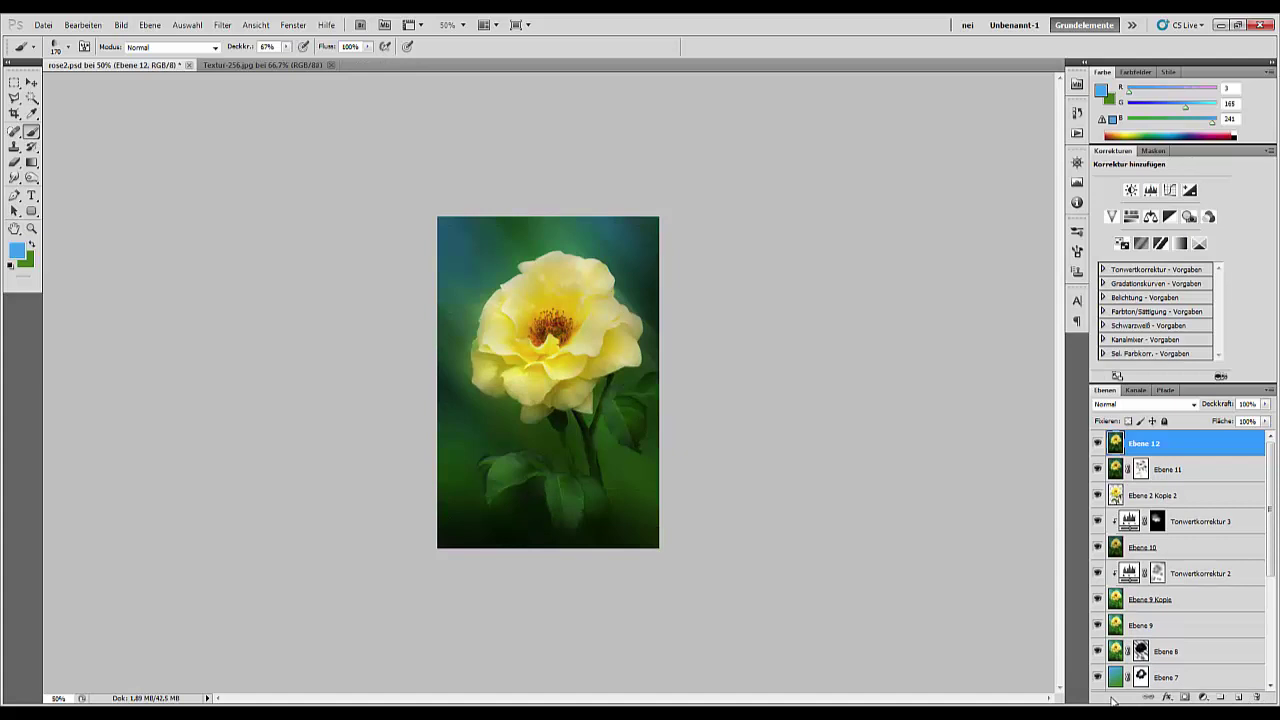
pyautogui.hotkey('ctrl', '+')
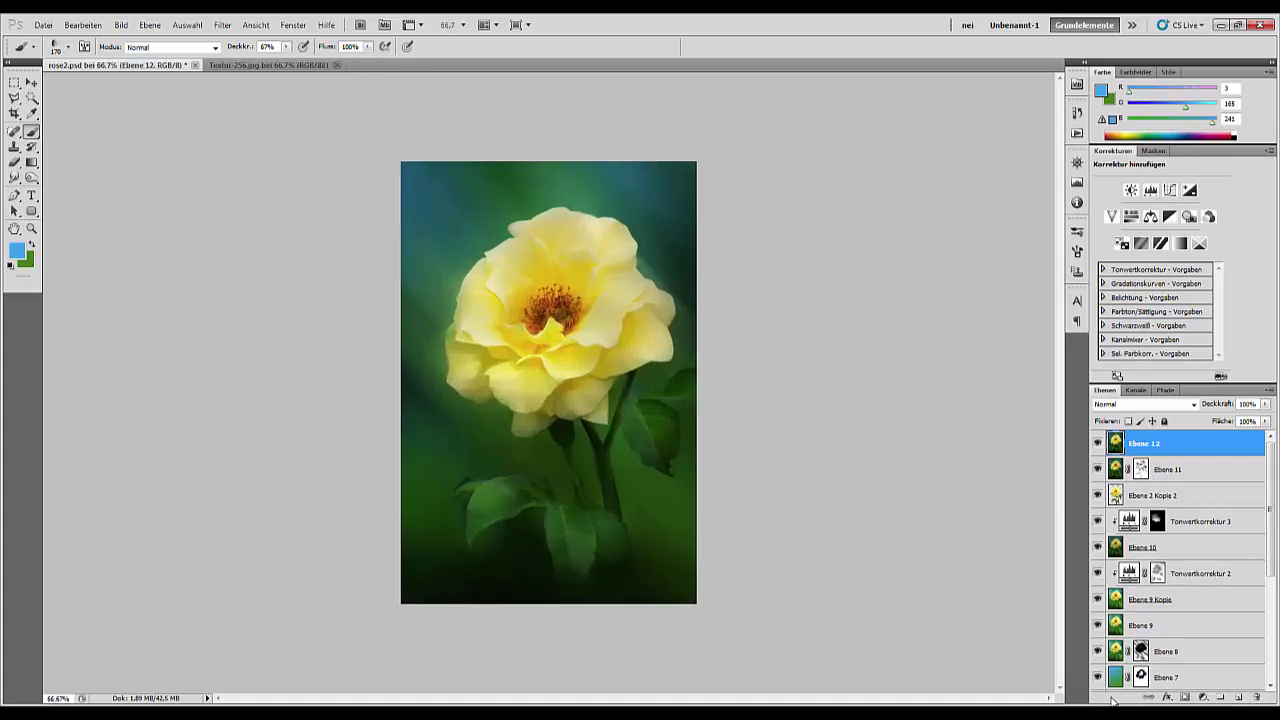
pyautogui.hotkey('ctrl', '-')
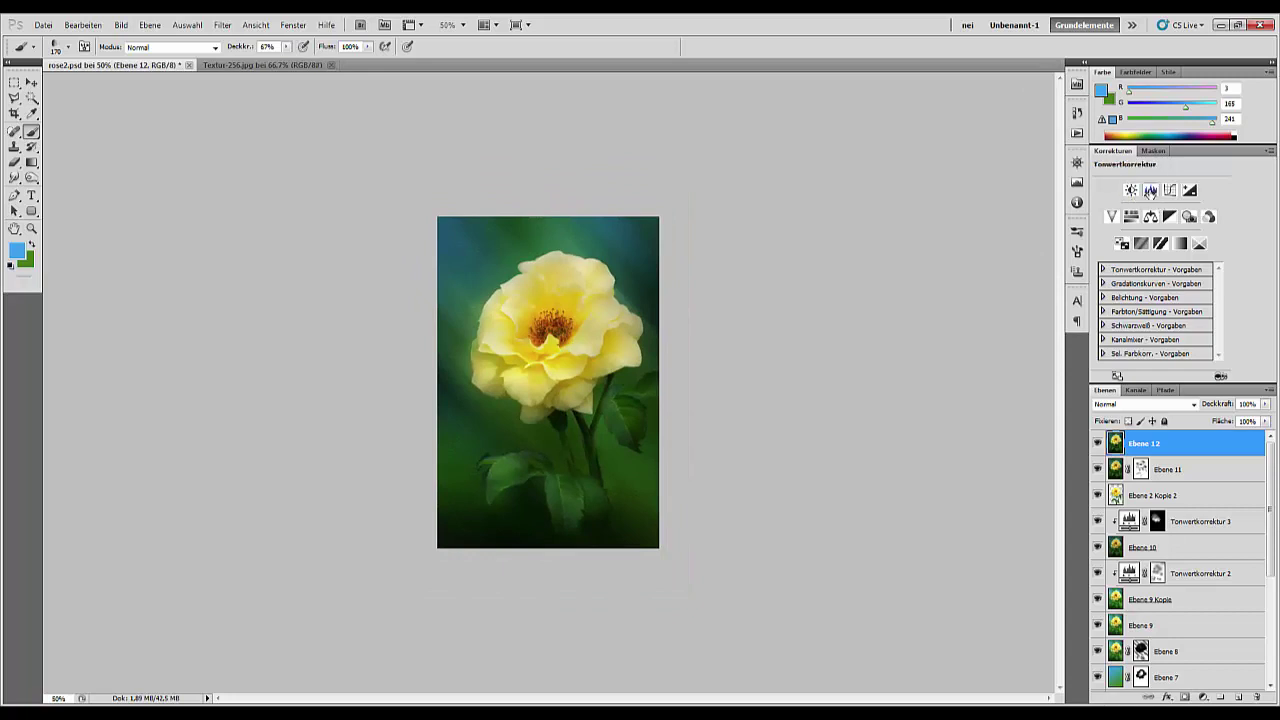
pyautogui.click(1150, 190)
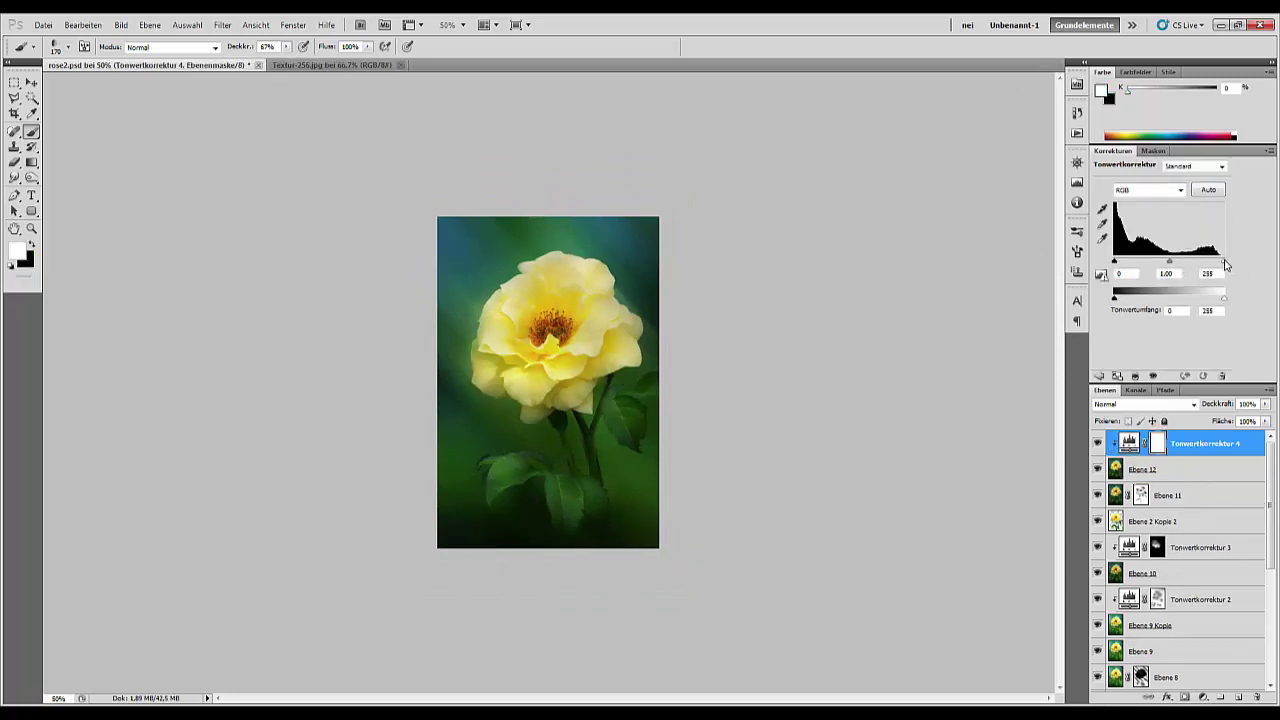
pyautogui.moveTo(1225, 262); pyautogui.dragTo(1216, 262)
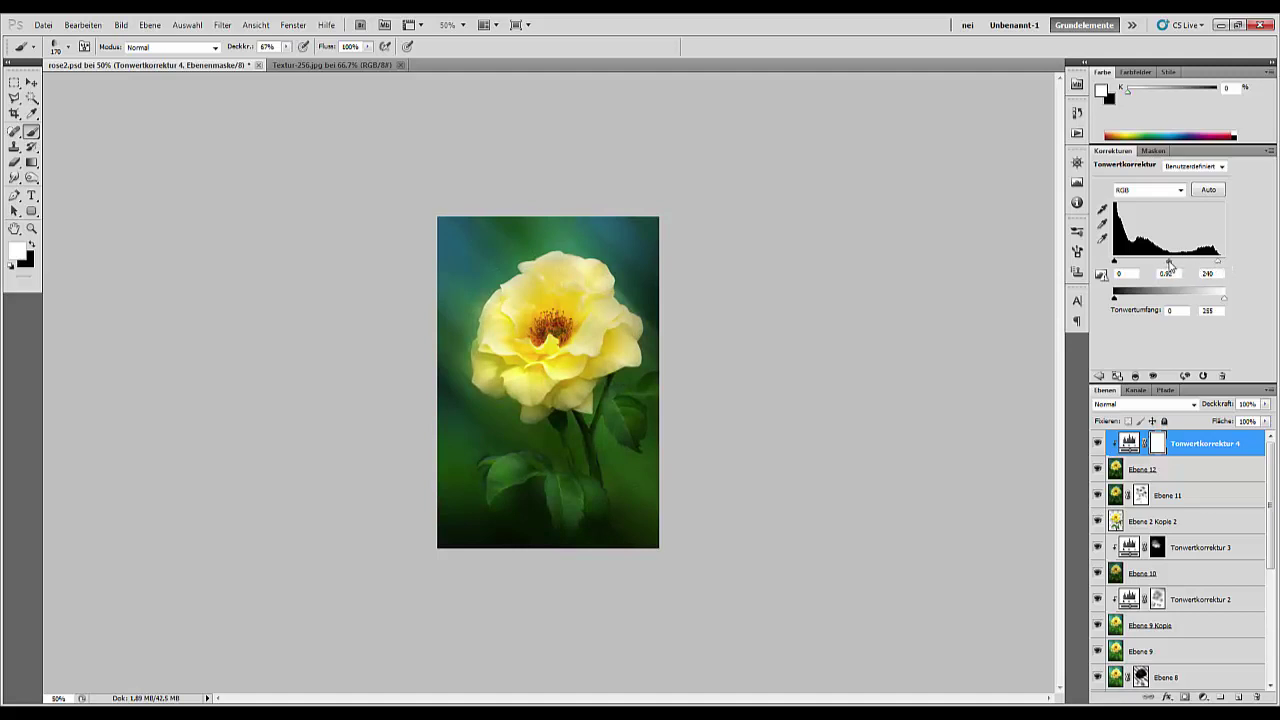
pyautogui.moveTo(1169, 264); pyautogui.dragTo(1162, 264)
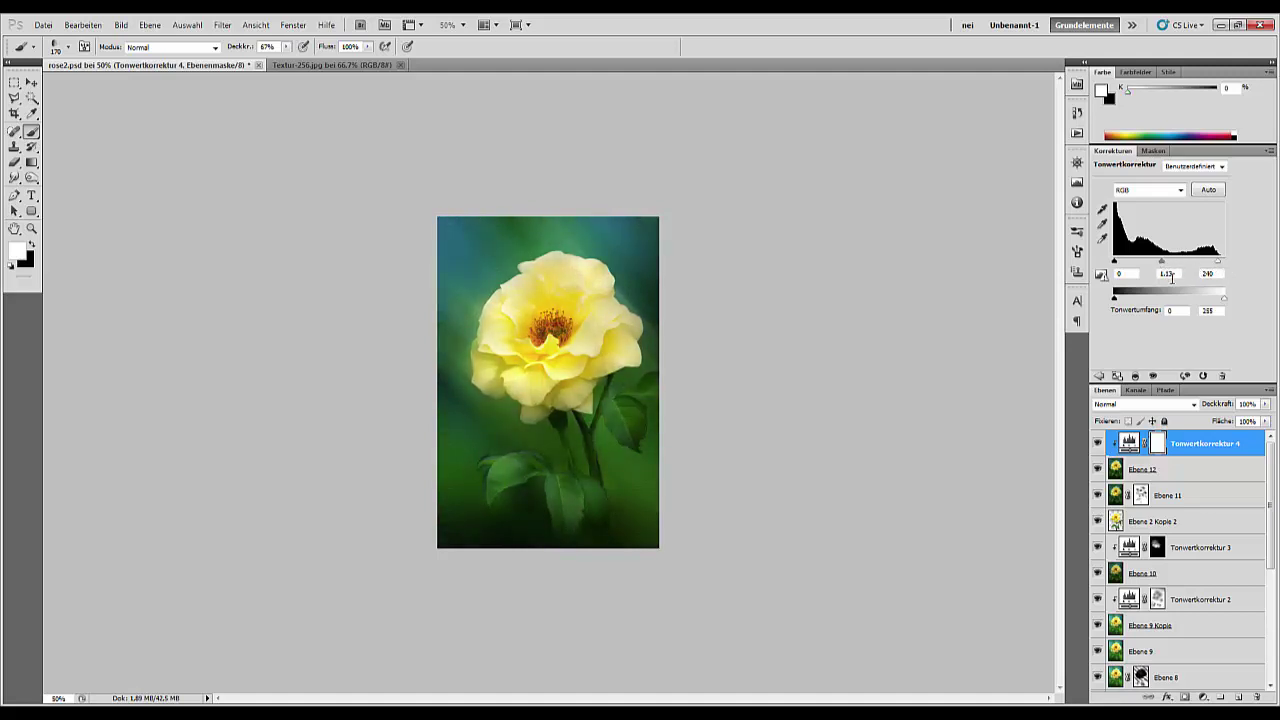
pyautogui.click(1214, 453)
pyautogui.press('Delete')
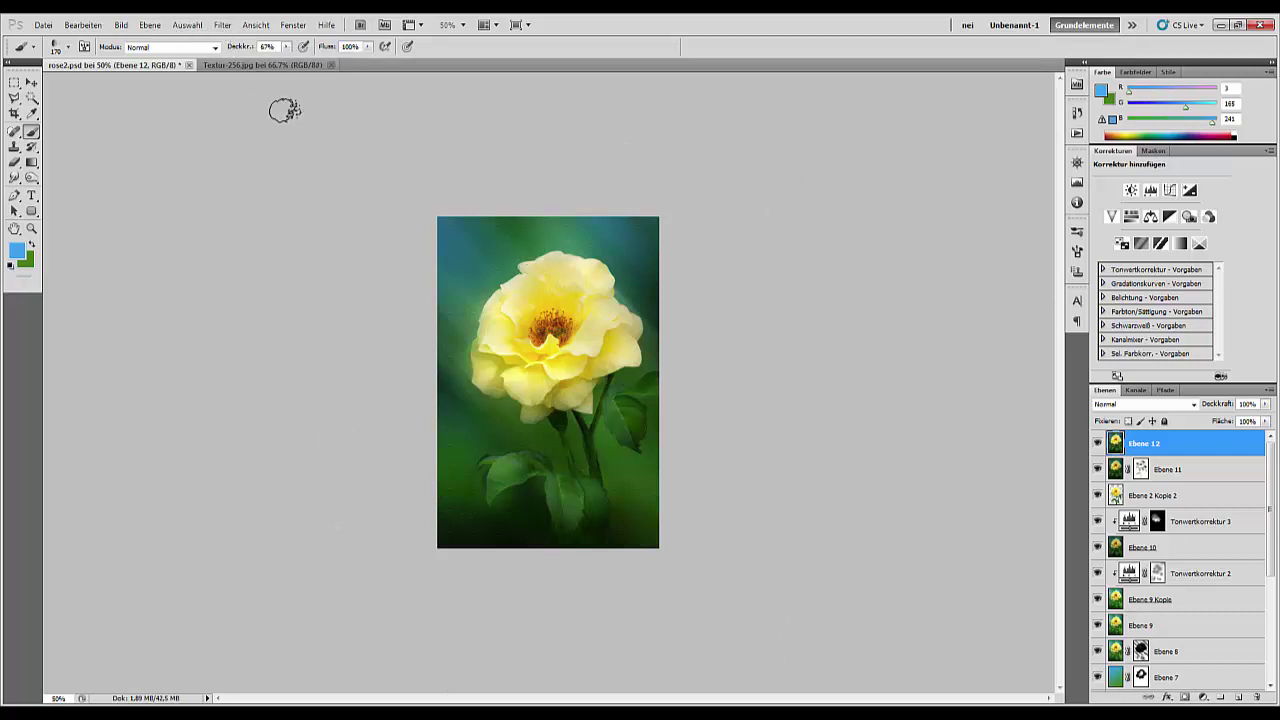
# - Try enlarging the canvas to a 10 × 15 cm size
pyautogui.click(121, 25)
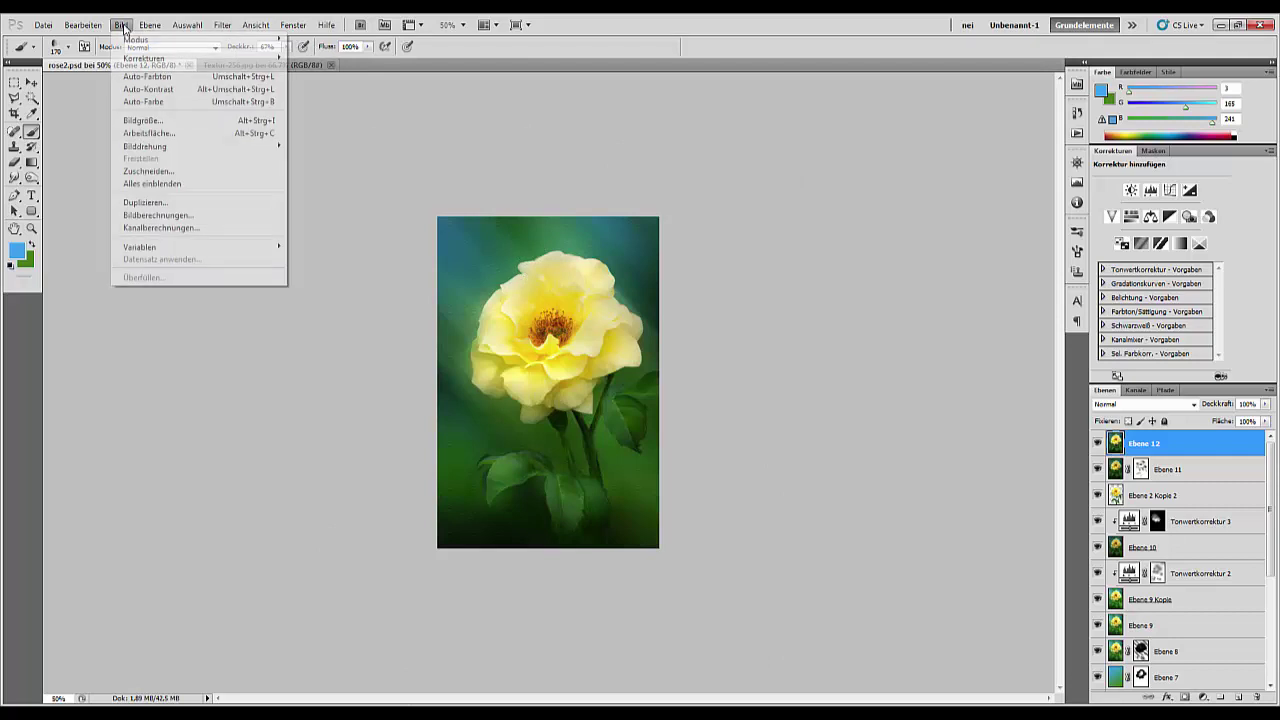
pyautogui.click(153, 135)
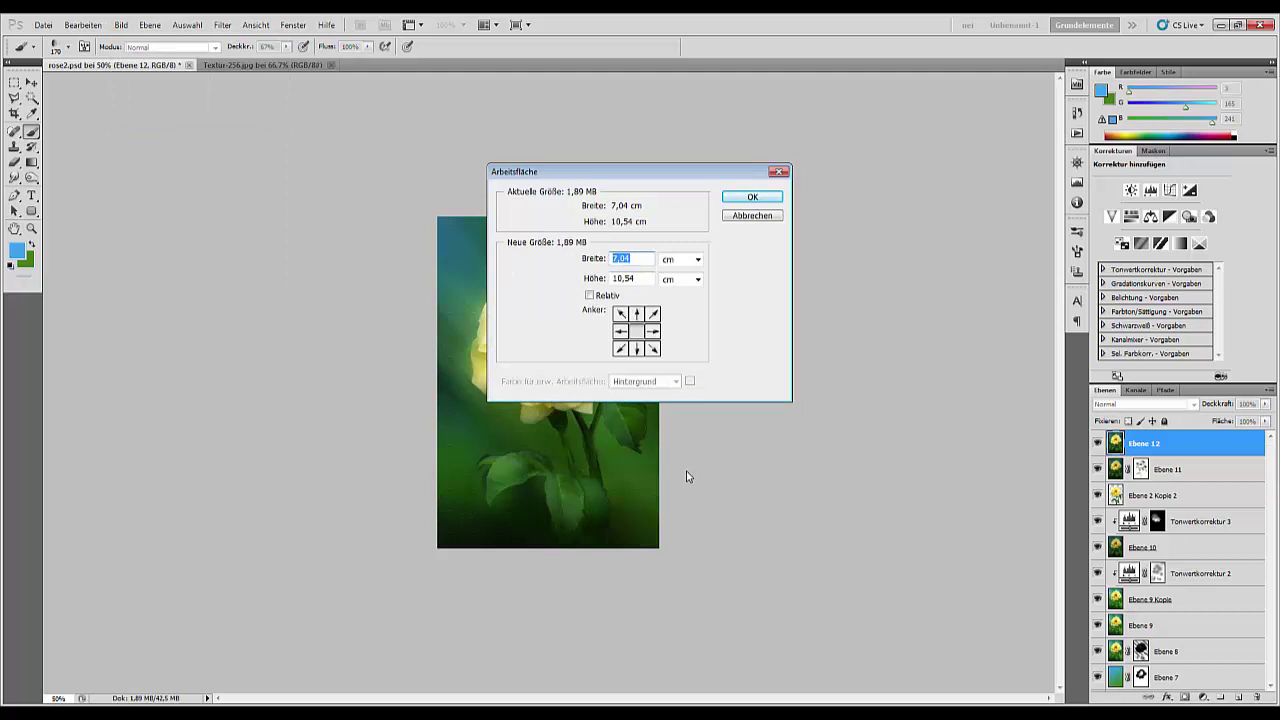
pyautogui.write('1')
pyautogui.write('0')
pyautogui.press('Tab')
pyautogui.write('1')
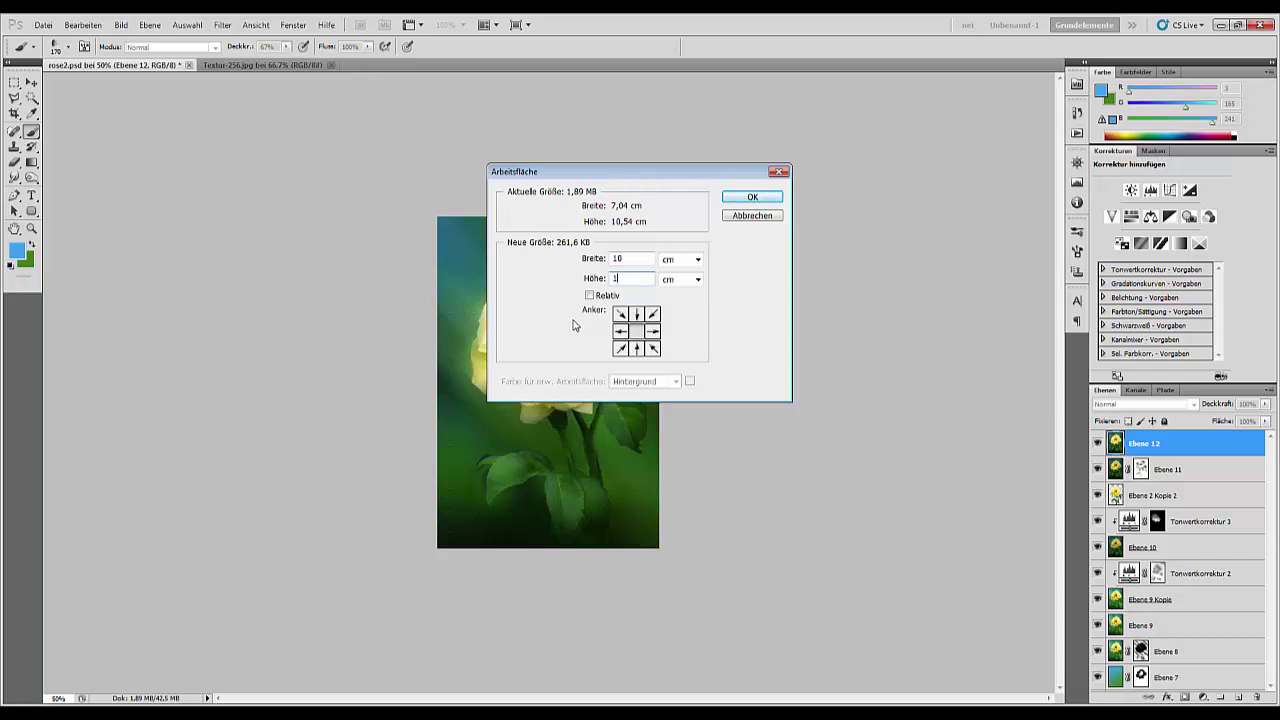
pyautogui.write('65')
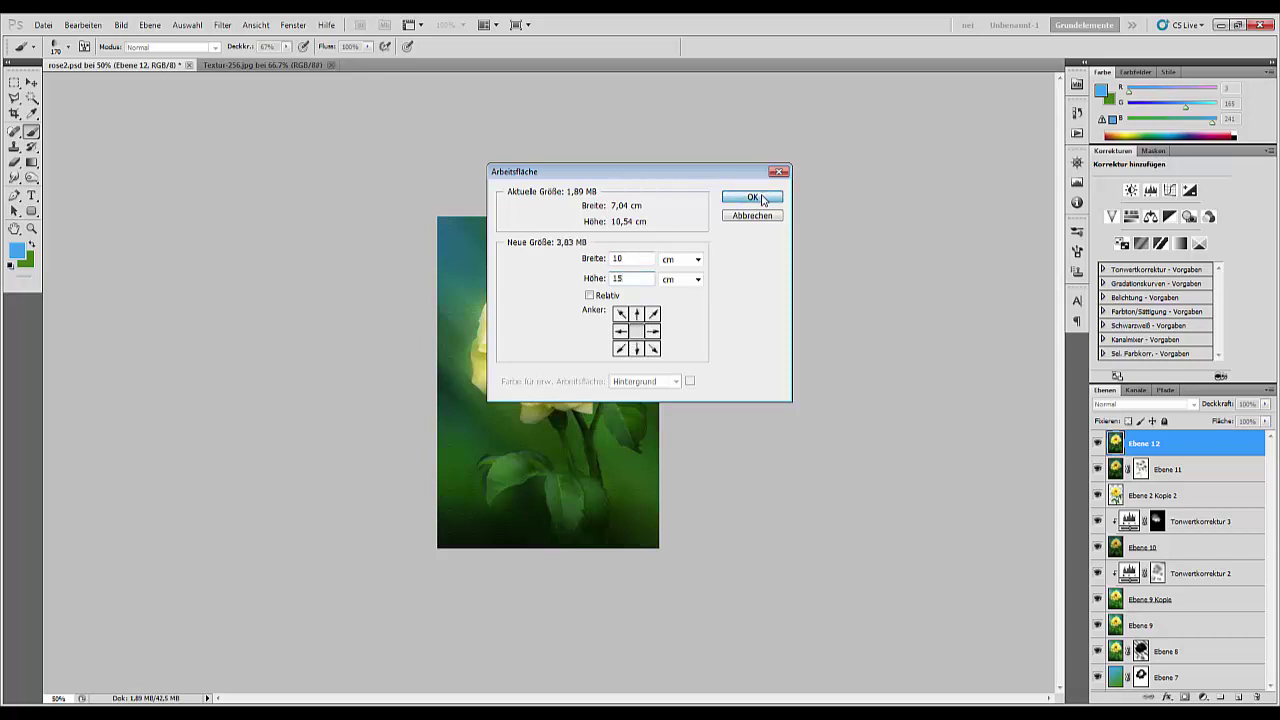
pyautogui.click(752, 197)
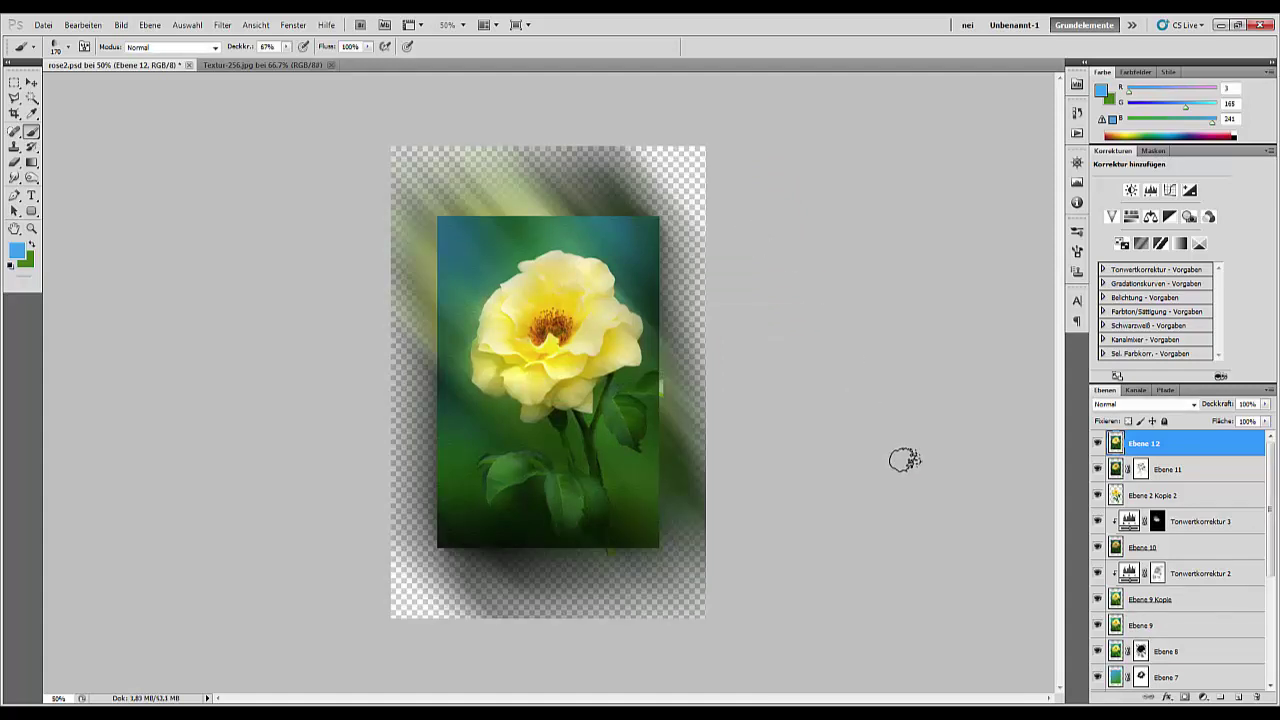
# - Undo the canvas enlargement and crop the document to the rose image's full edges
pyautogui.hotkey('ctrl', 'z')
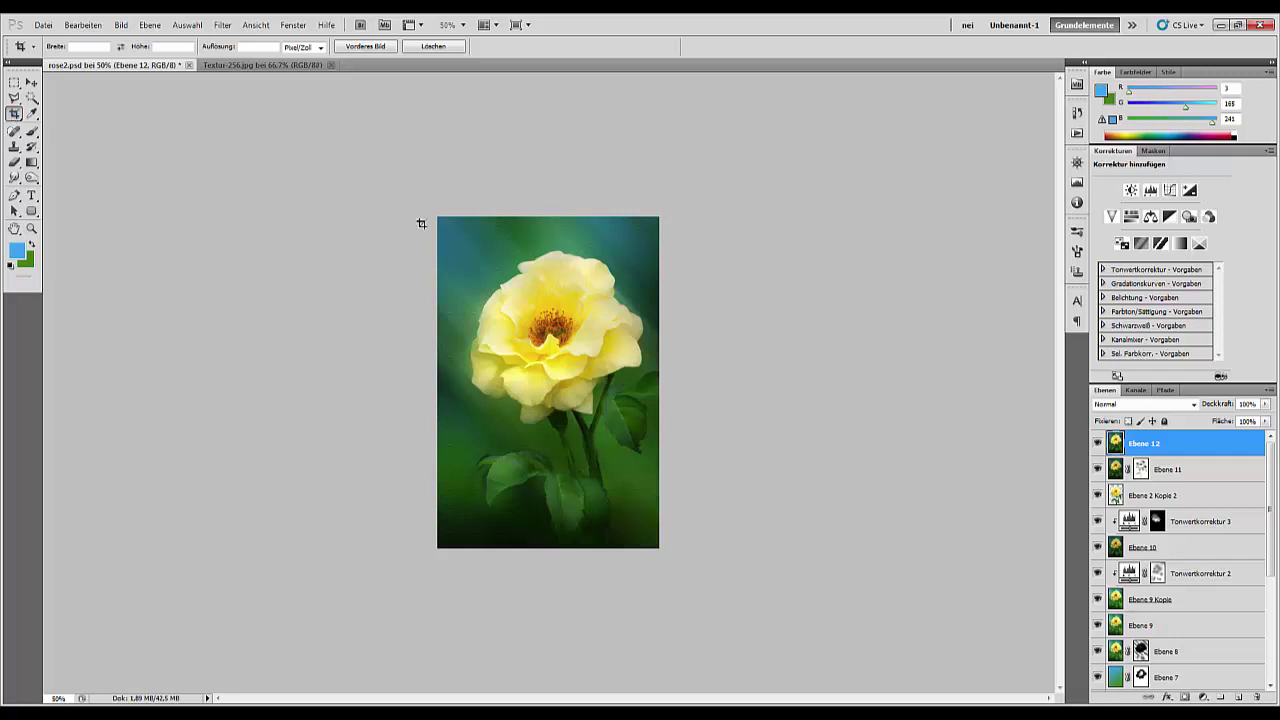
pyautogui.moveTo(464, 497); pyautogui.dragTo(663, 637)
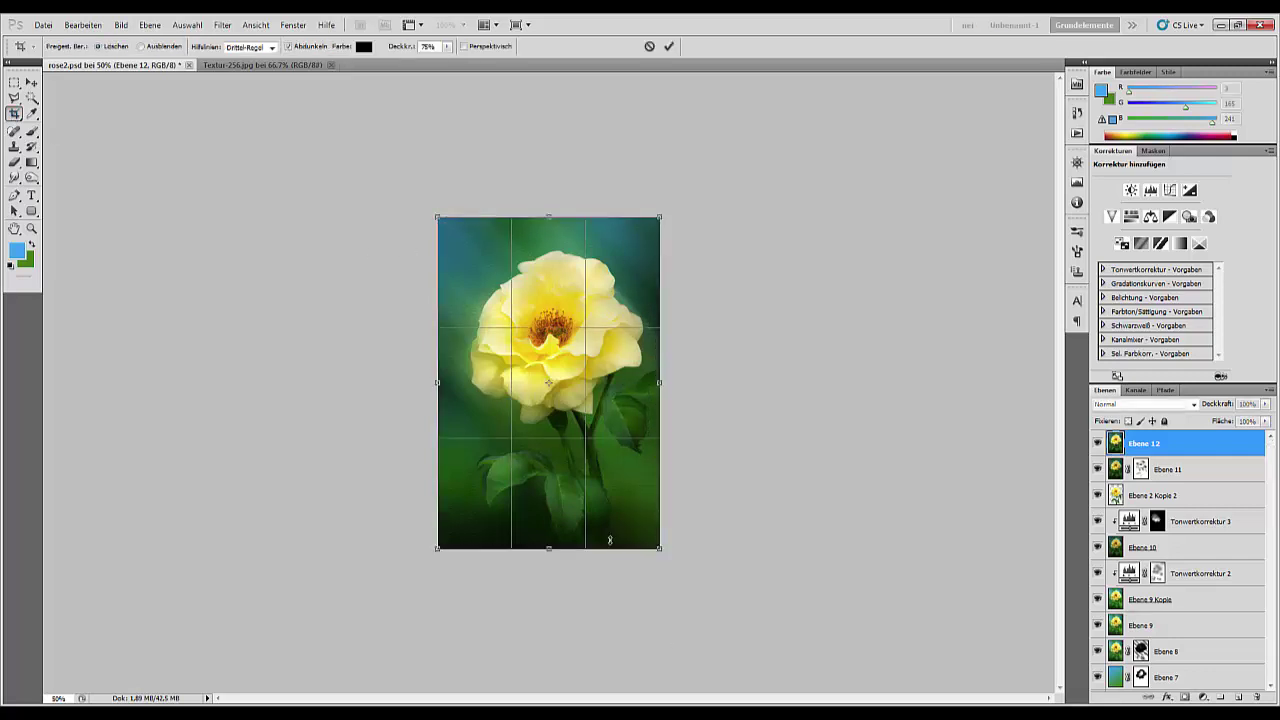
pyautogui.press('Return')
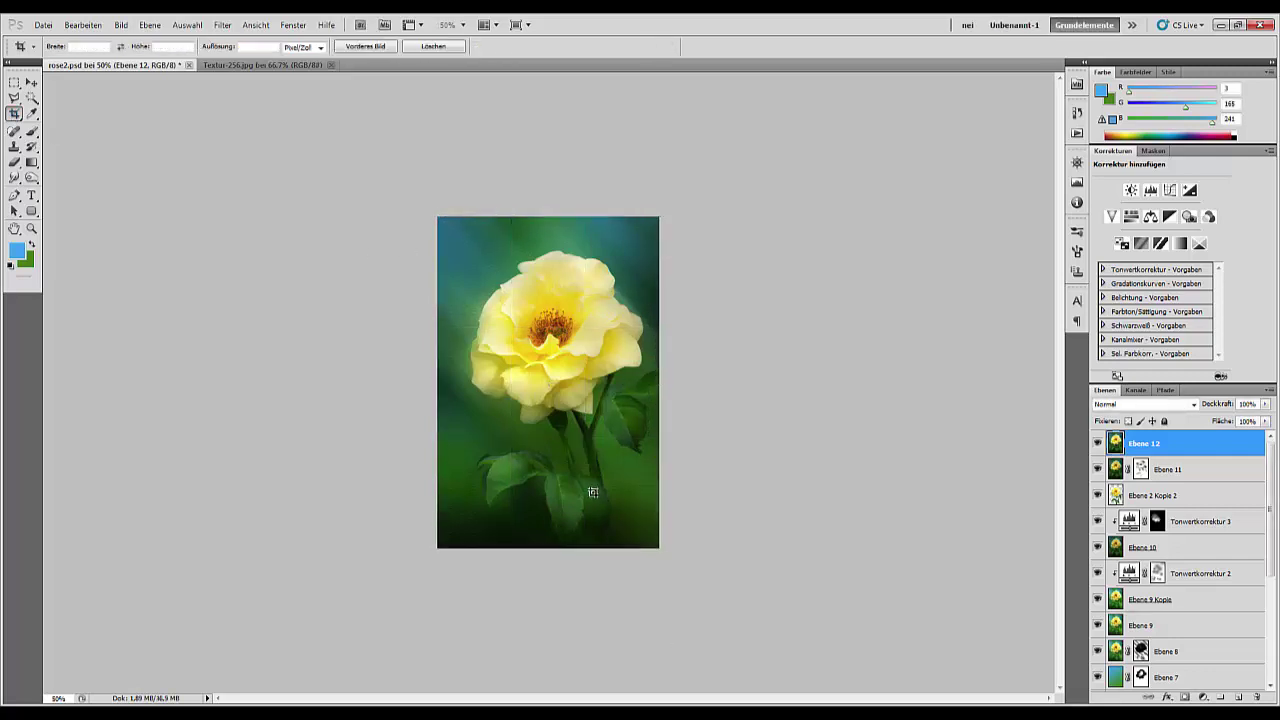
# - Set Canvas Size to Breite 10 cm and Höhe 17 cm, adding a transparent margin
pyautogui.click(187, 25)
pyautogui.moveTo(121, 25)
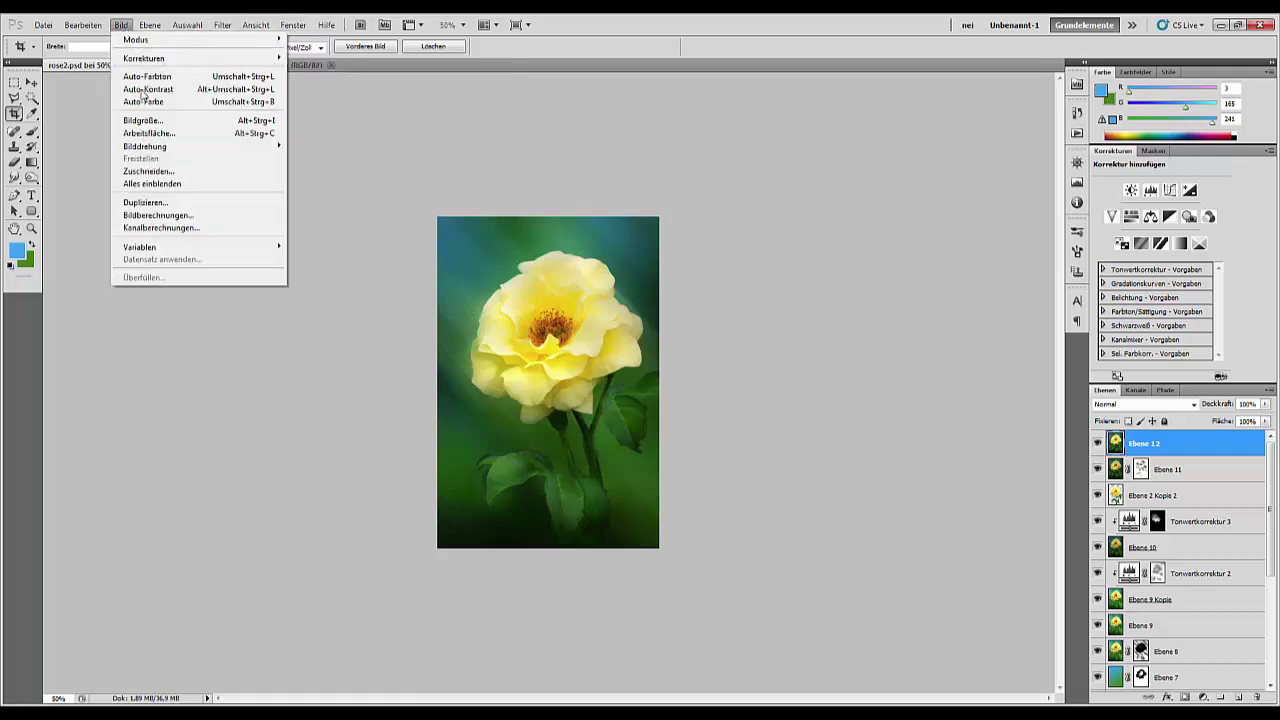
pyautogui.click(156, 136)
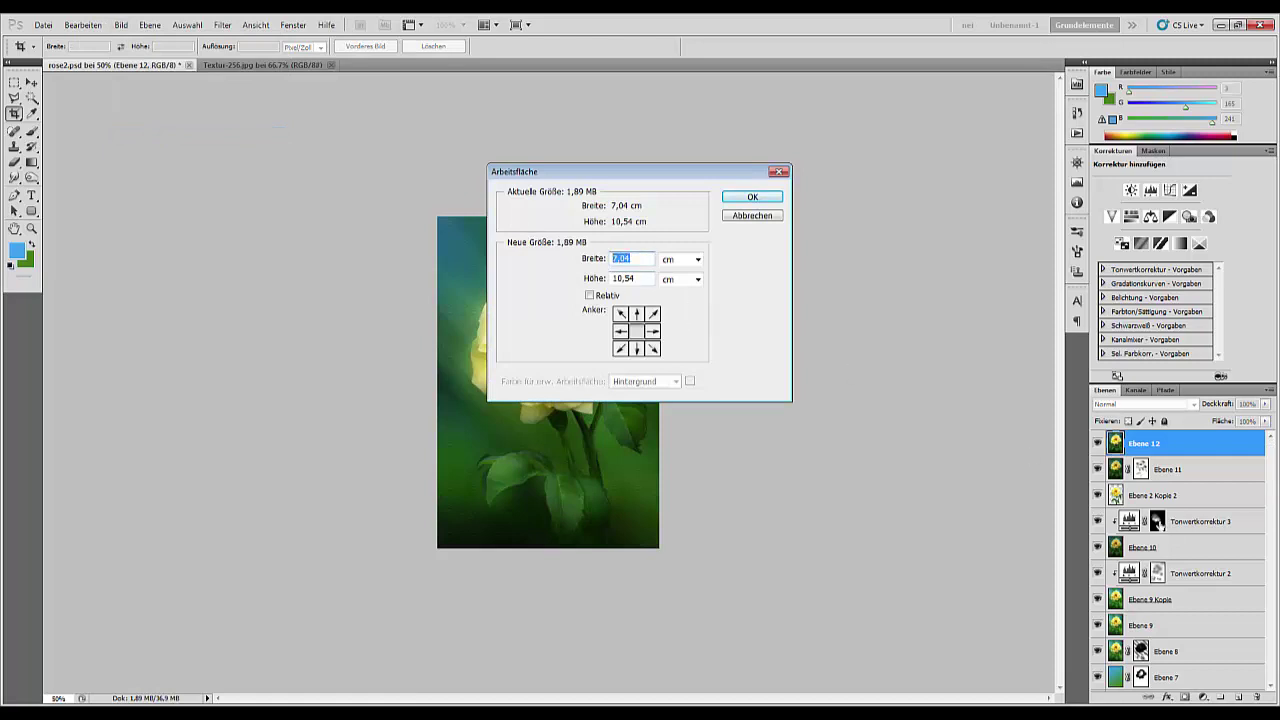
pyautogui.write('10')
pyautogui.doubleClick(645, 277)
pyautogui.write('17')
pyautogui.click(771, 199)
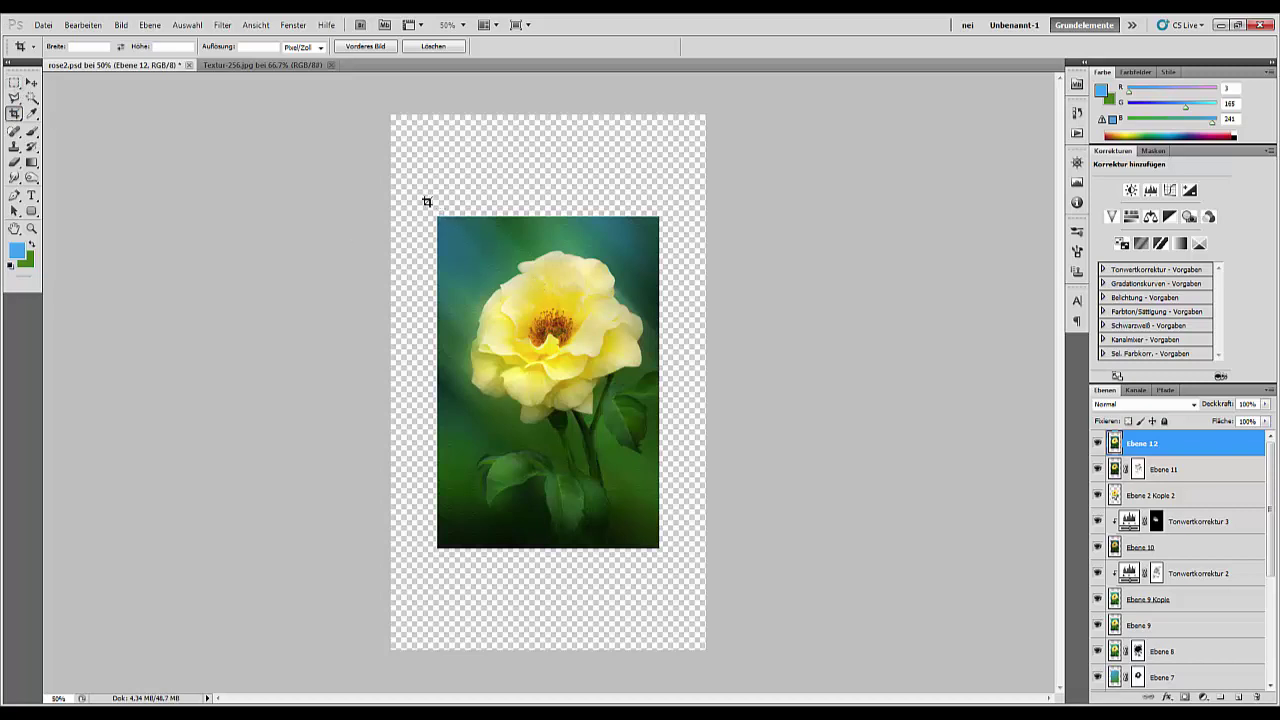
# - Crop the document to a narrow, even transparent margin around the rose
pyautogui.moveTo(540, 449); pyautogui.dragTo(668, 557)
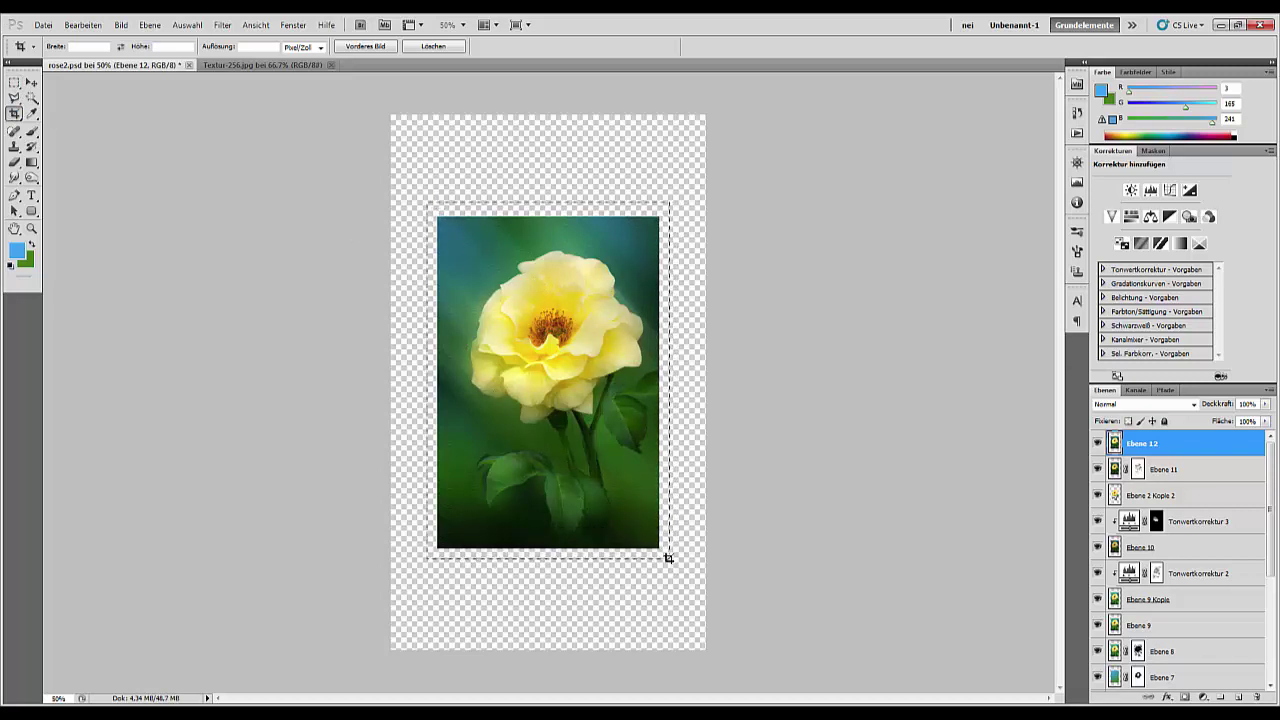
pyautogui.moveTo(668, 557)
pyautogui.mouseDown()
pyautogui.moveTo(671, 573)
pyautogui.moveTo(670, 558)
pyautogui.mouseUp()
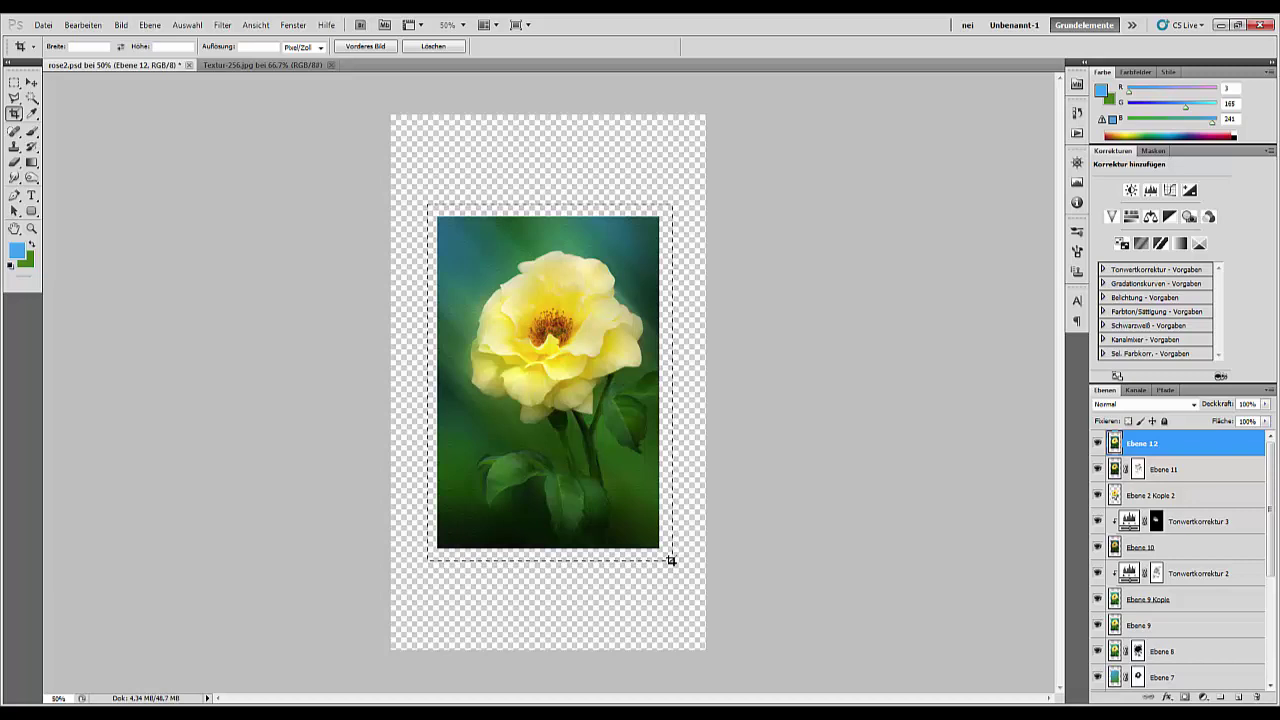
pyautogui.moveTo(670, 558); pyautogui.dragTo(670, 559)
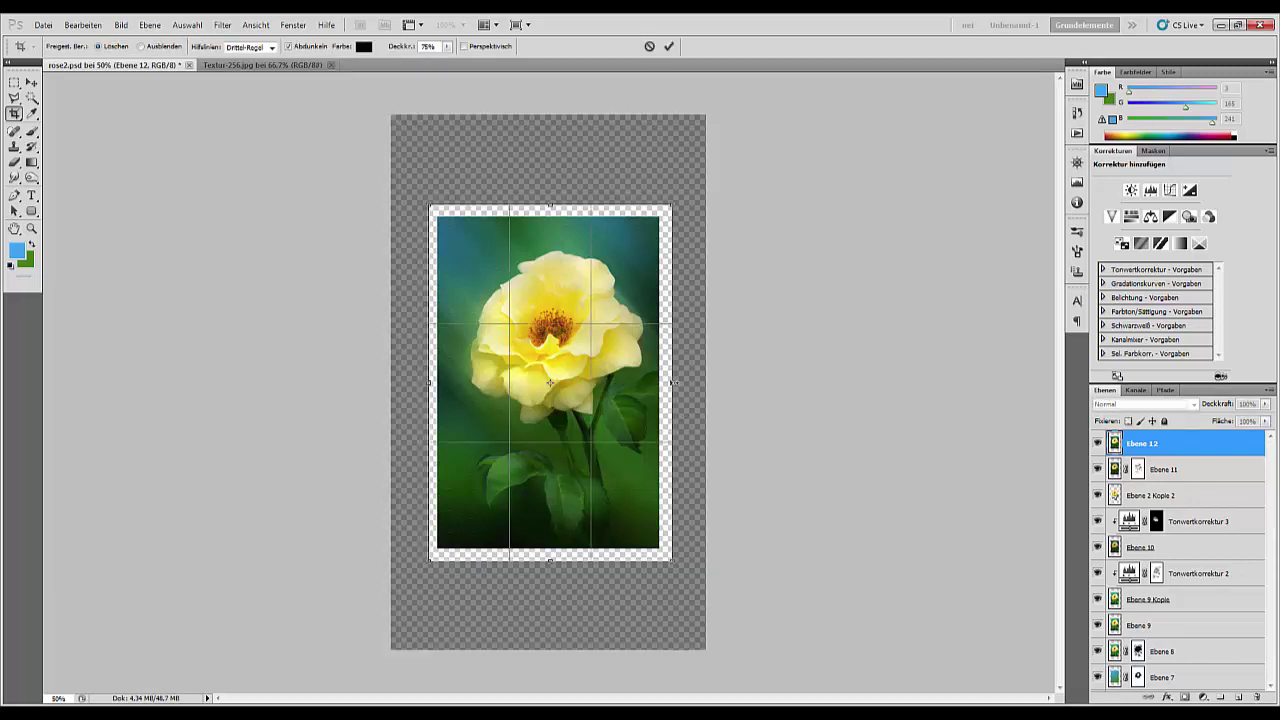
pyautogui.moveTo(673, 382); pyautogui.dragTo(669, 383)
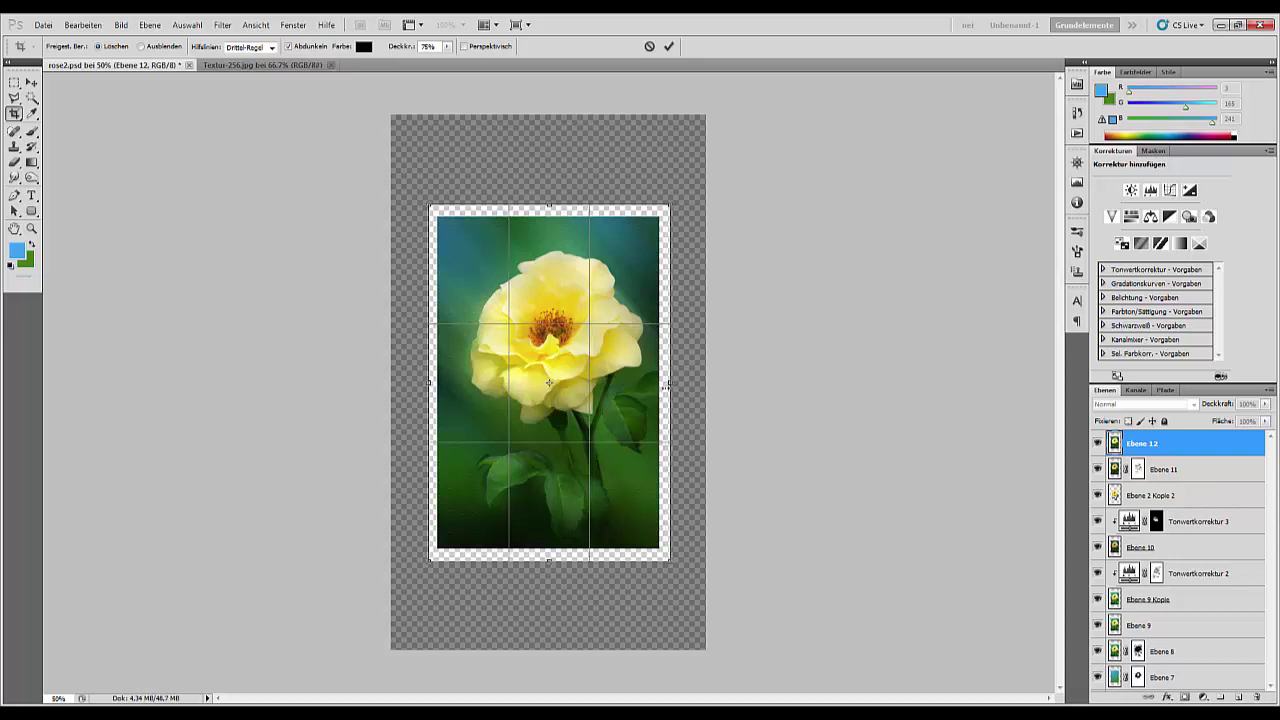
pyautogui.doubleClick(620, 424)
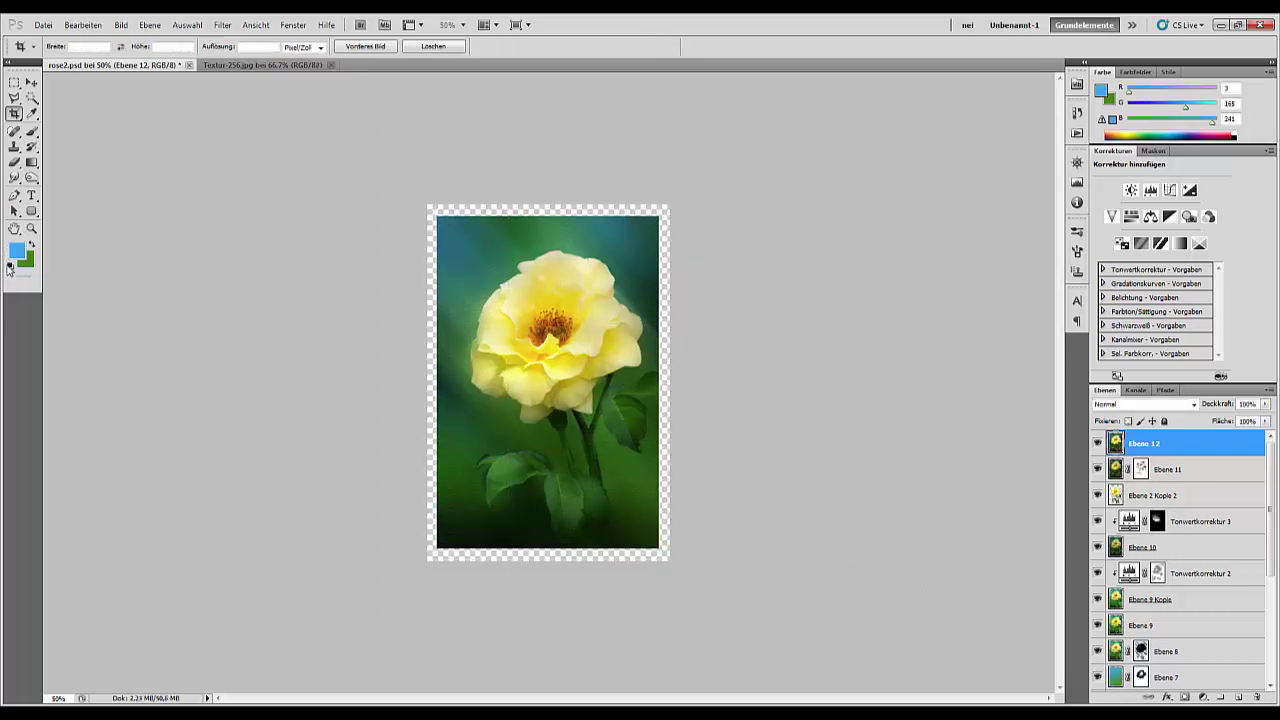
# - Fill the margin white with the Paint Bucket and view the image at 100%
pyautogui.click(10, 266)
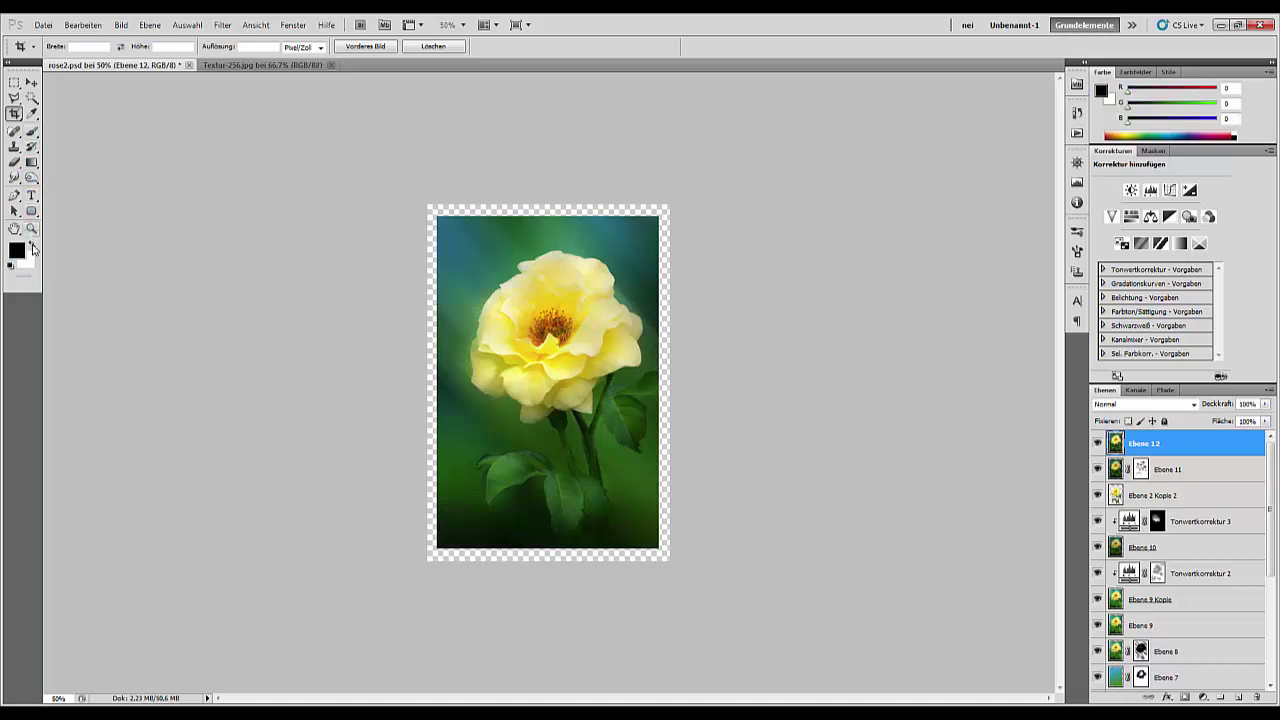
pyautogui.click(32, 246)
pyautogui.moveTo(32, 164); pyautogui.dragTo(80, 178)
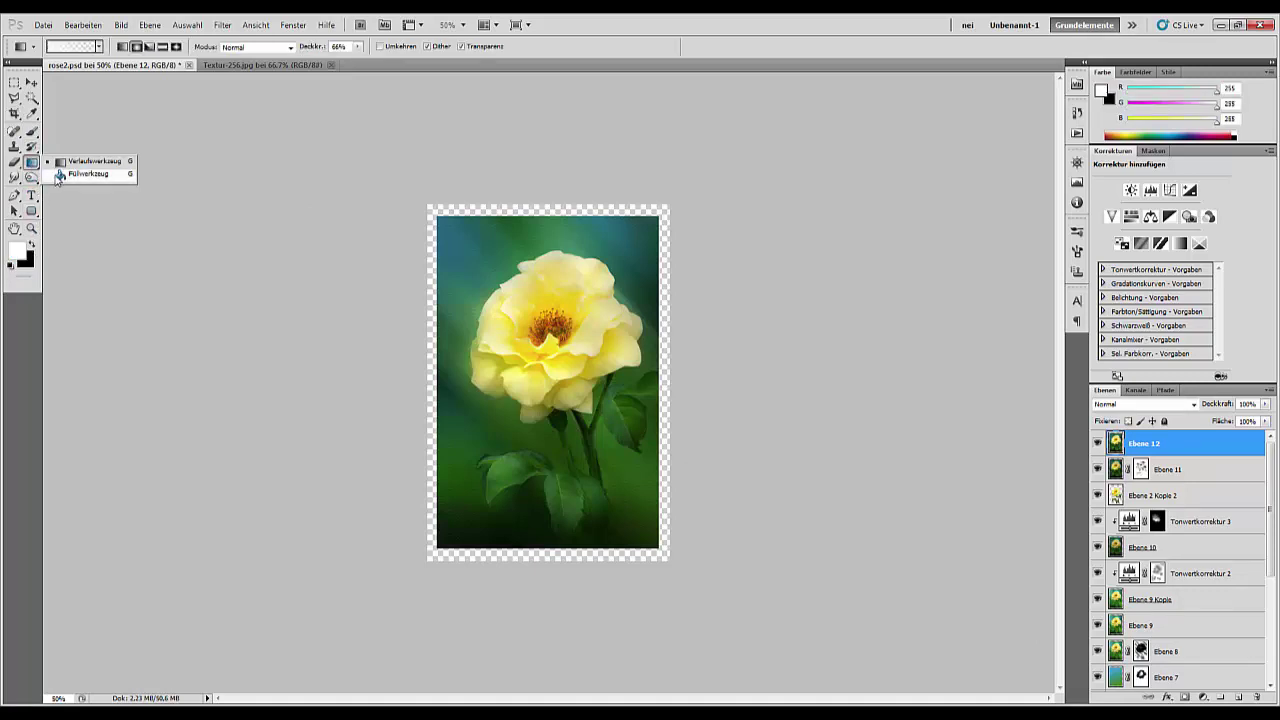
pyautogui.click(432, 208)
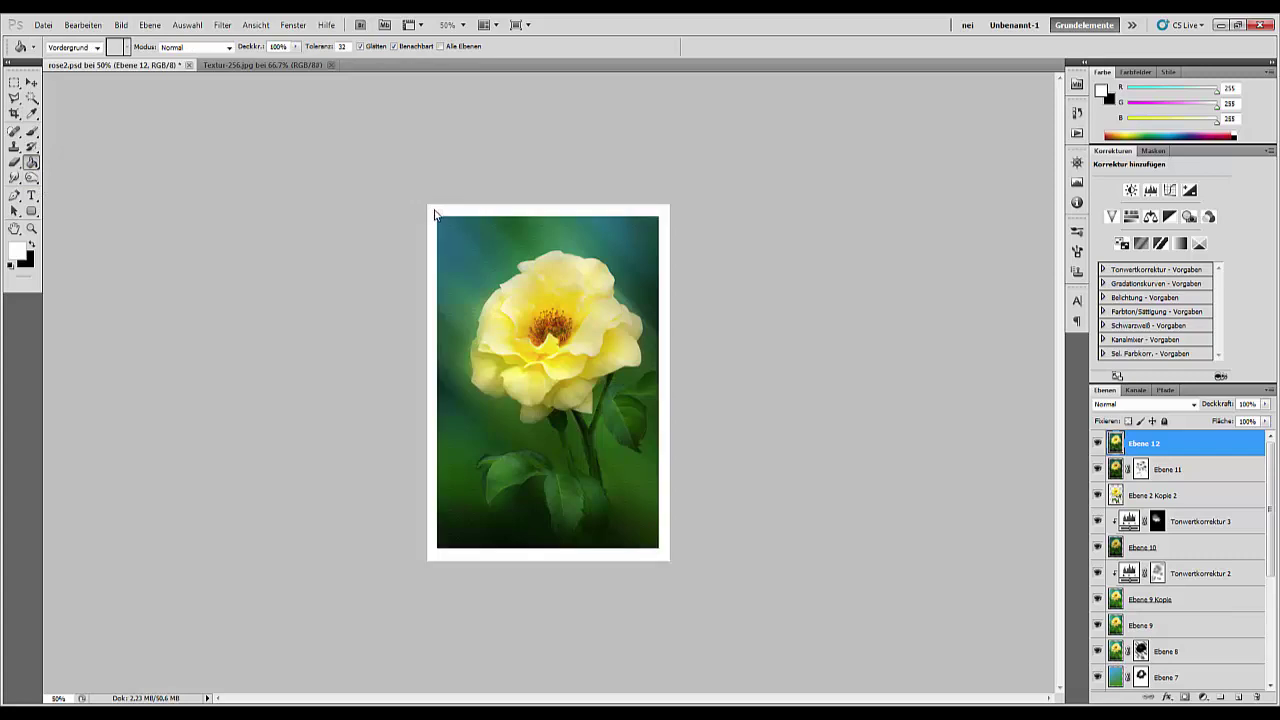
pyautogui.hotkey('ctrl', 'alt', '0')
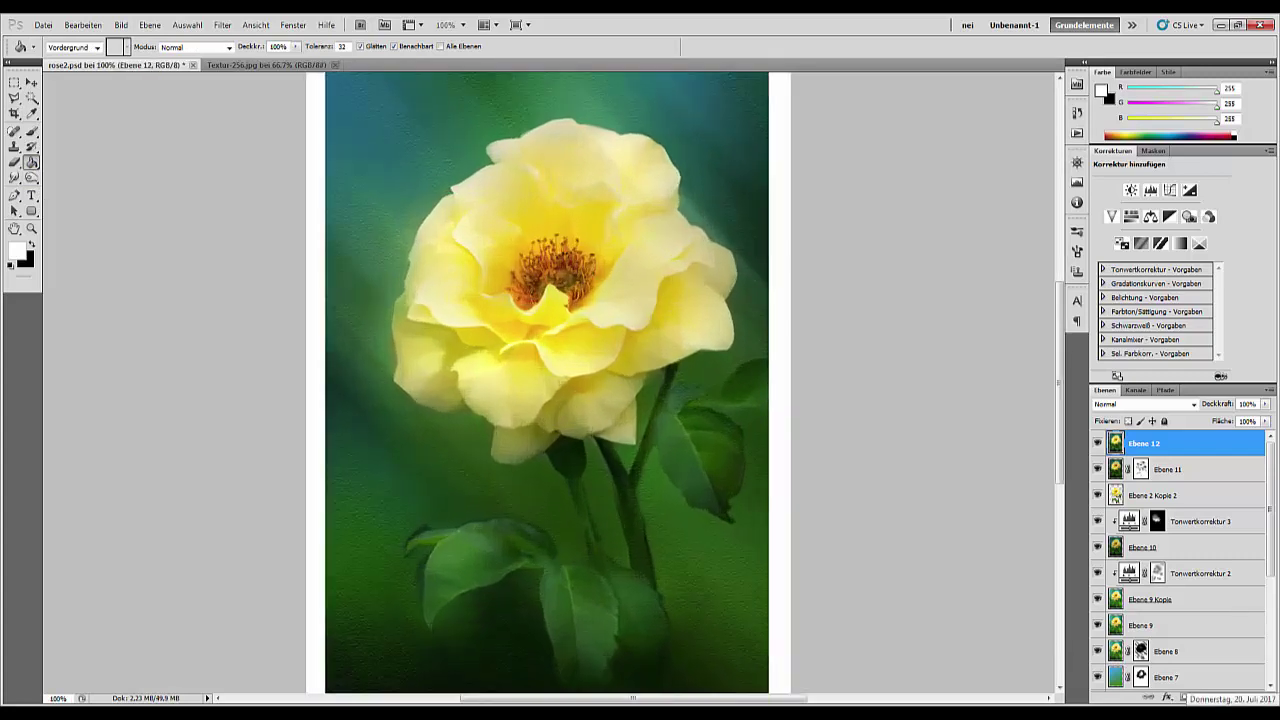
pyautogui.hotkey('ctrl', '0')
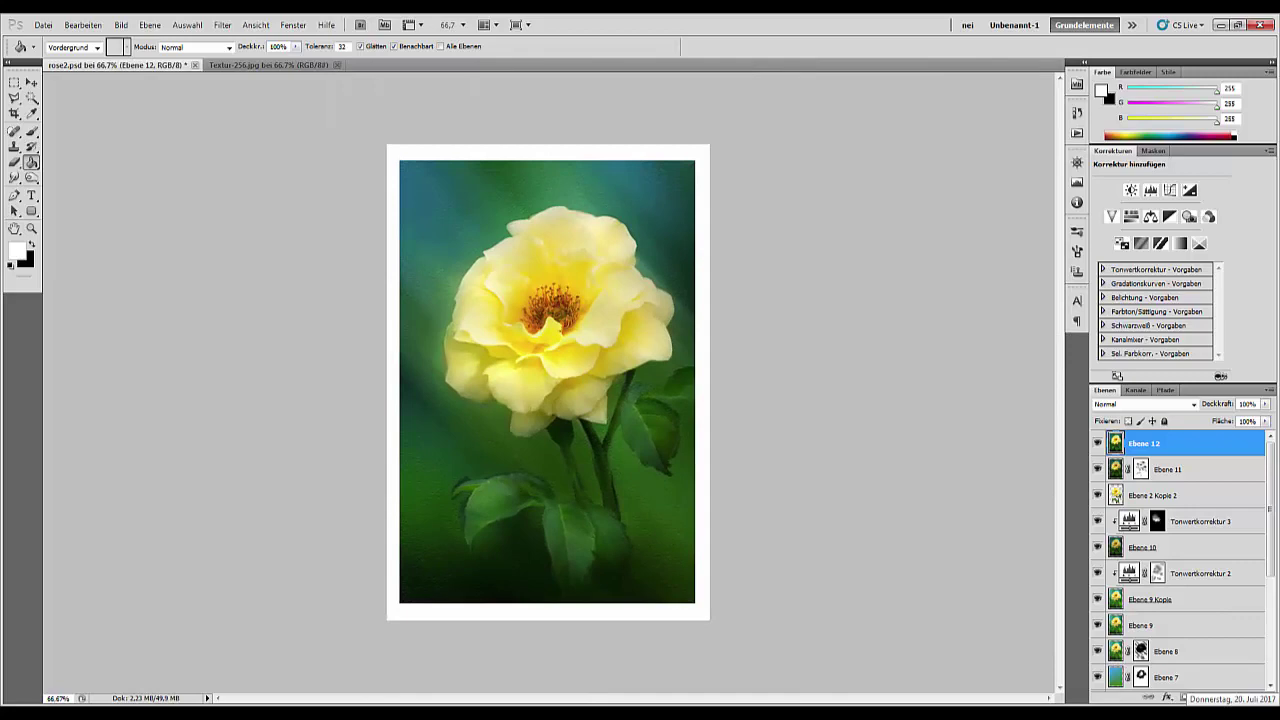
pyautogui.hotkey('ctrl', '+')
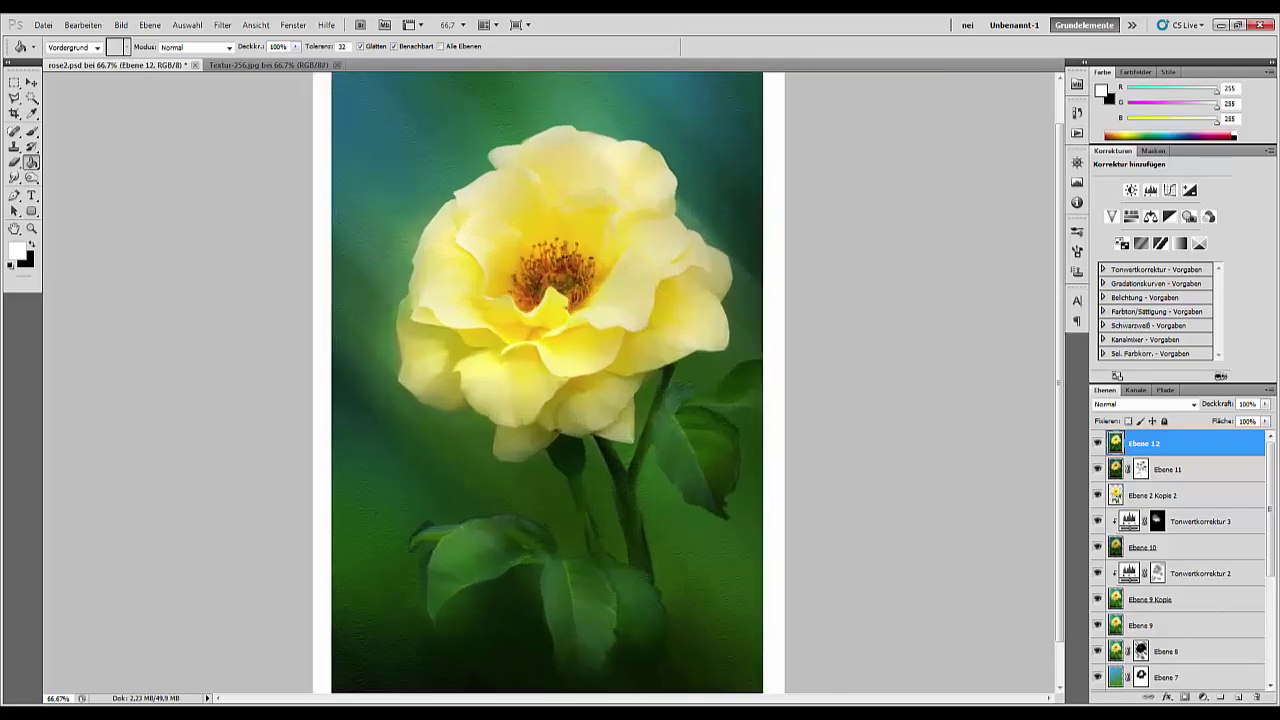
pyautogui.hotkey('ctrl', '+')
pyautogui.hotkey('ctrl', '-')
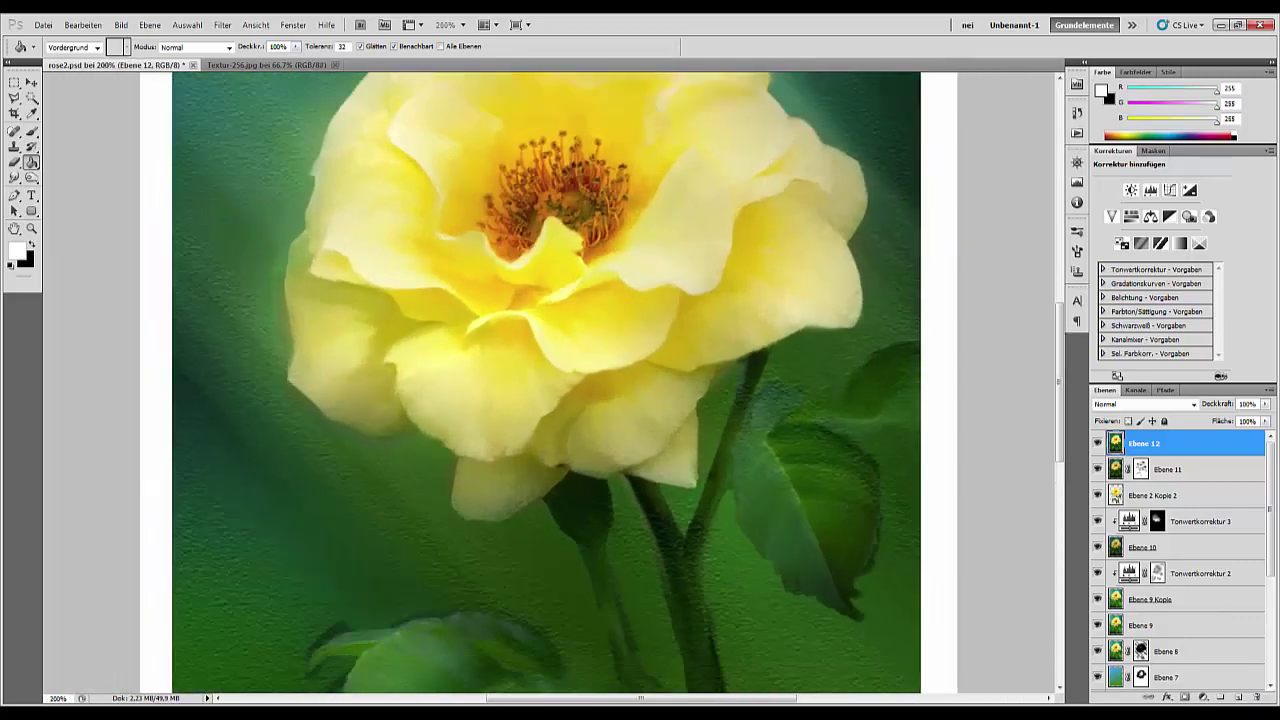
pyautogui.hotkey('ctrl', '-')
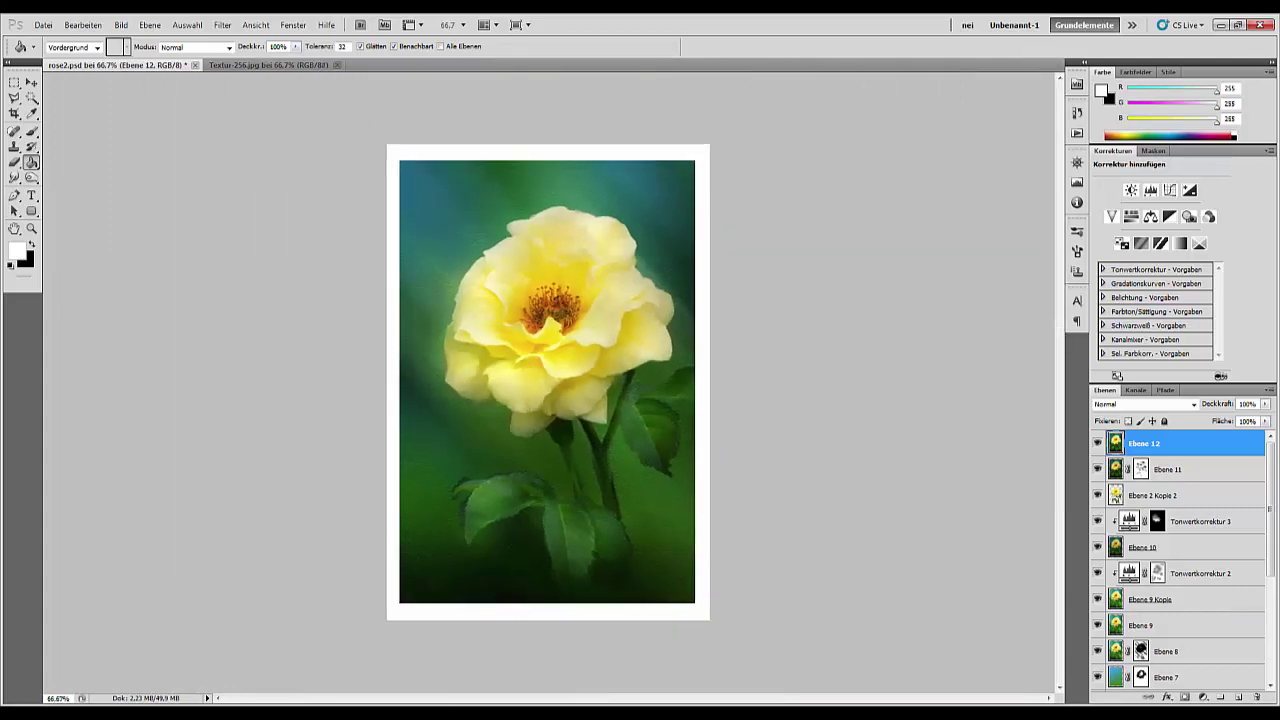
pyautogui.hotkey('ctrl', '+')
pyautogui.hotkey('ctrl', '+')
pyautogui.hotkey('ctrl', '+')
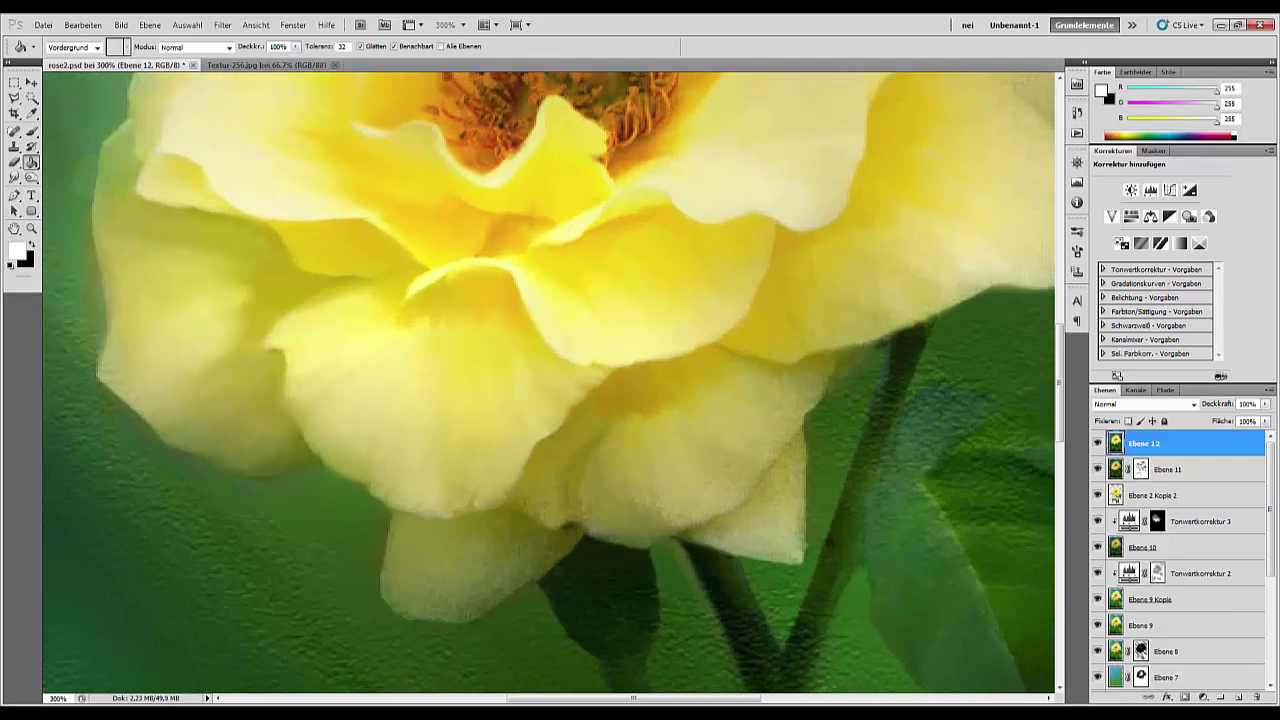
pyautogui.hotkey('ctrl', '-')
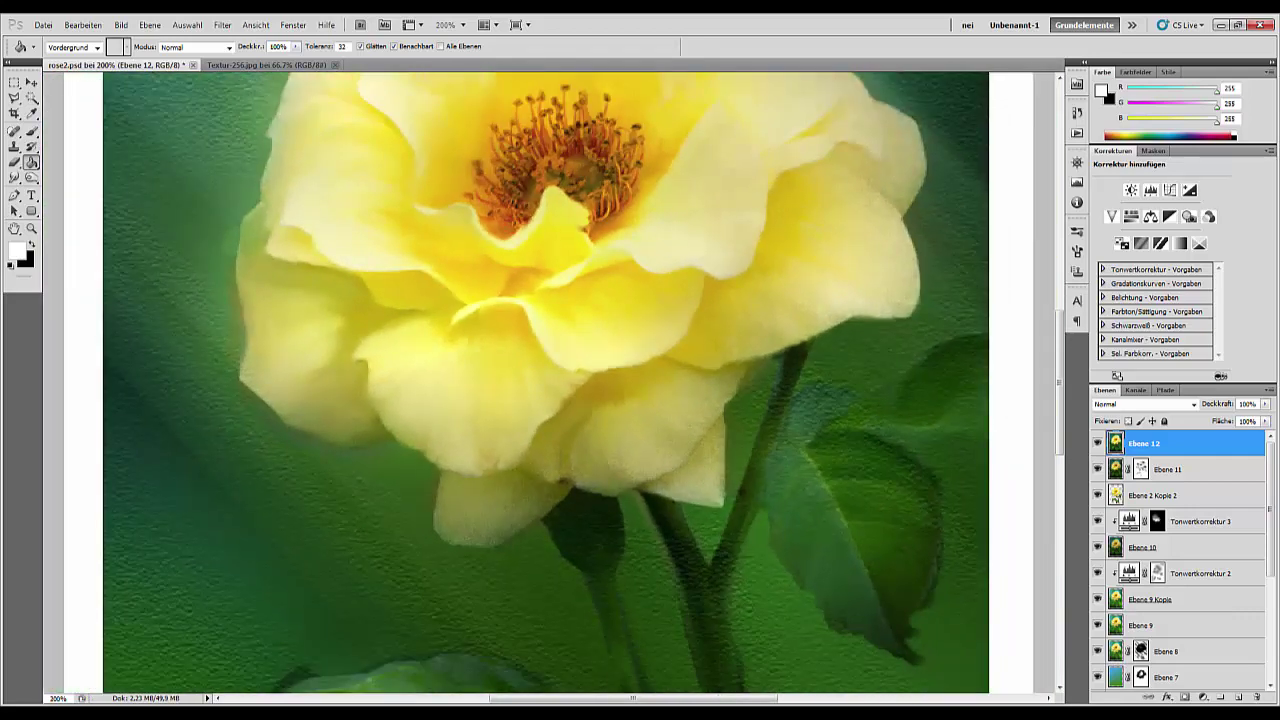
pyautogui.hotkey('ctrl', '-')
pyautogui.hotkey('ctrl', '-')
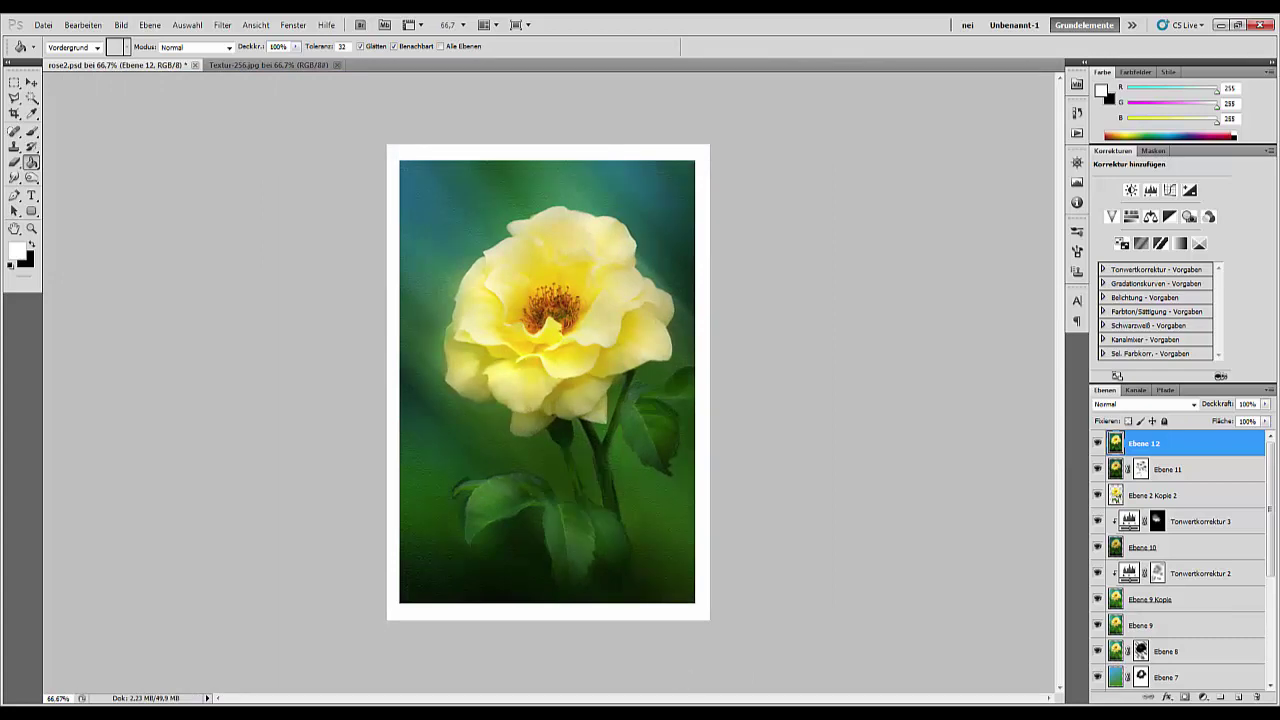
pyautogui.click(1250, 712)
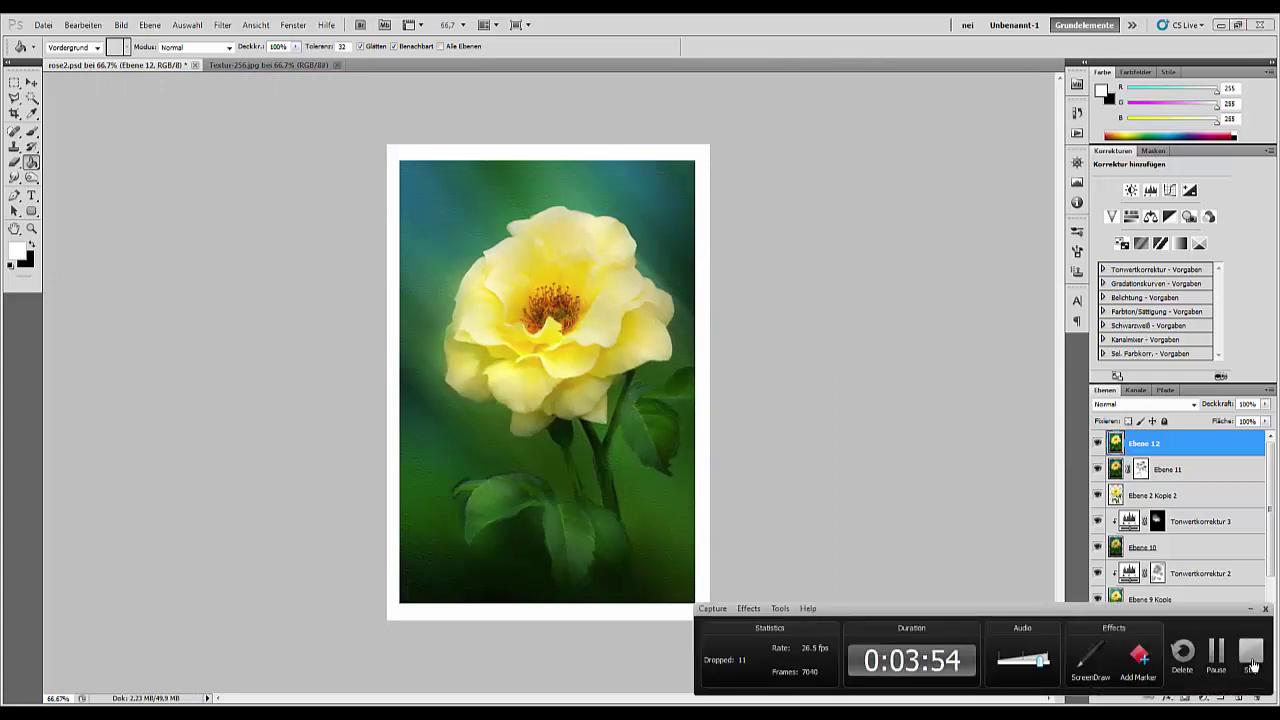